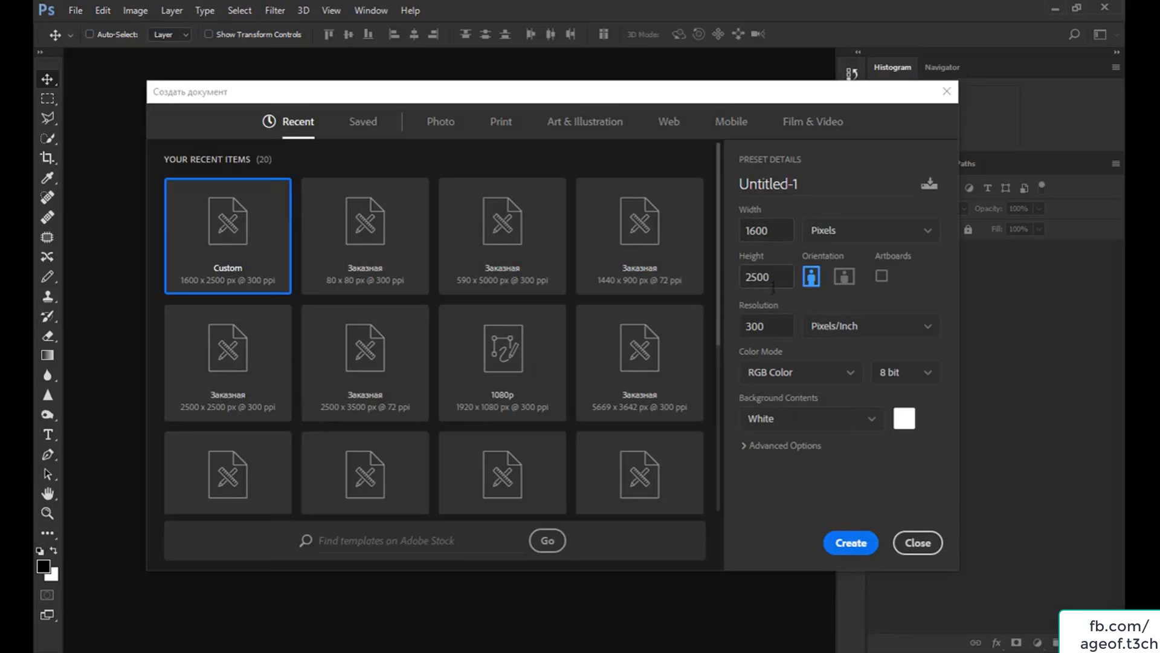
Create a 1600 x 2500 pixel, 300 ppi RGB document with a white background and place the BG image from the Materials folder.
left_click(859, 535)
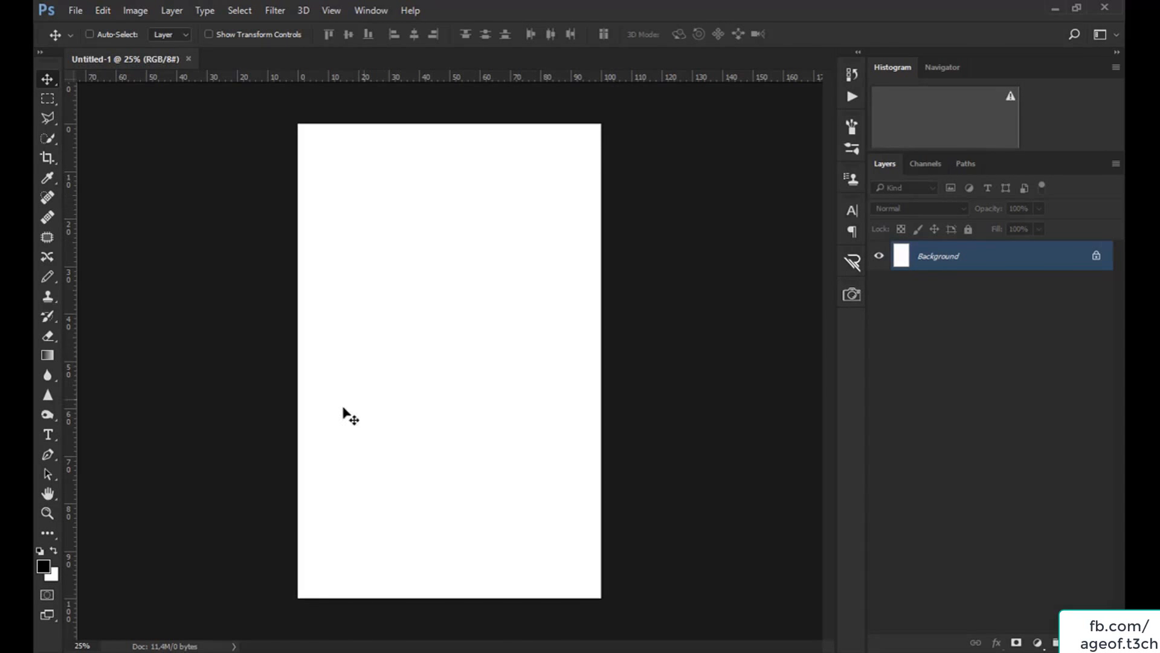
key("alt+Tab")
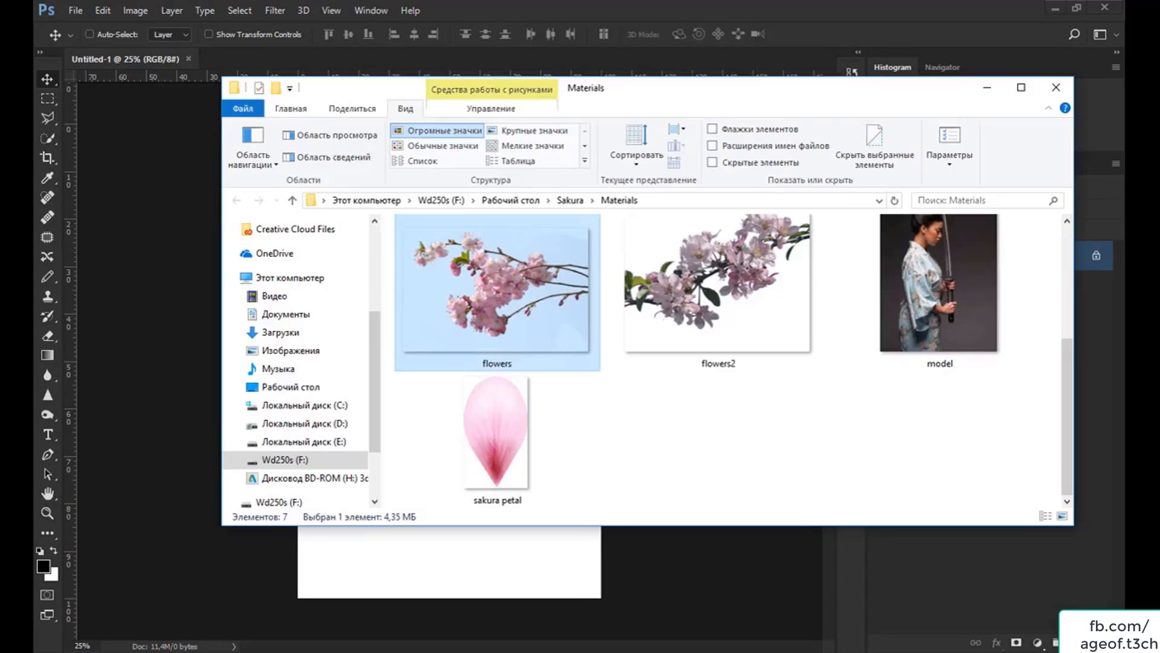
left_click_drag(1068, 361, 1055, 248)
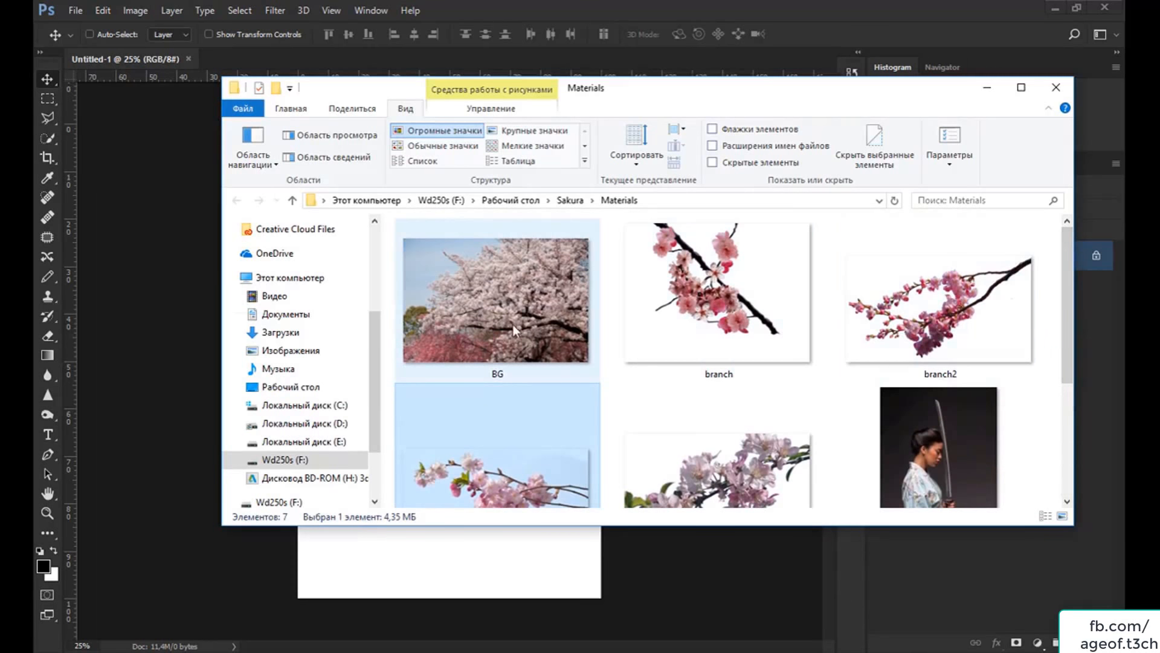
mouse_move(541, 307)
left_mouse_down()
mouse_move(426, 405)
mouse_move(383, 546)
left_mouse_up()
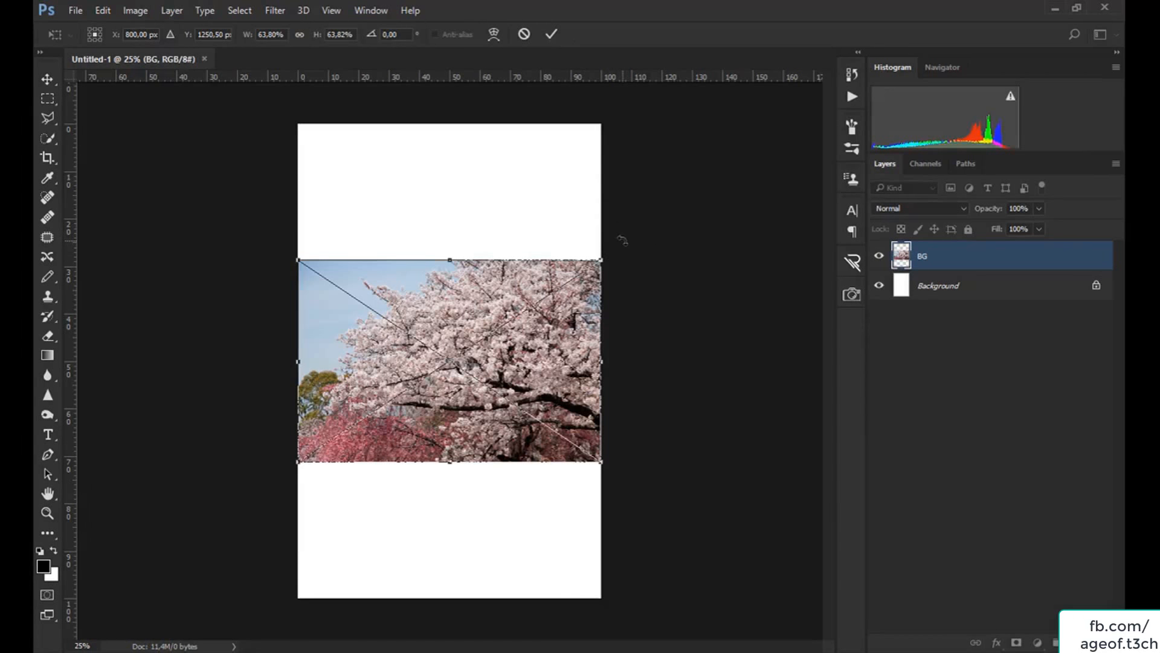
Rotate the placed BG image 90° and scale it proportionally to about 123%, covering the canvas with its lower edge on the canvas's lower edge.
left_click_drag(628, 236, 609, 571)
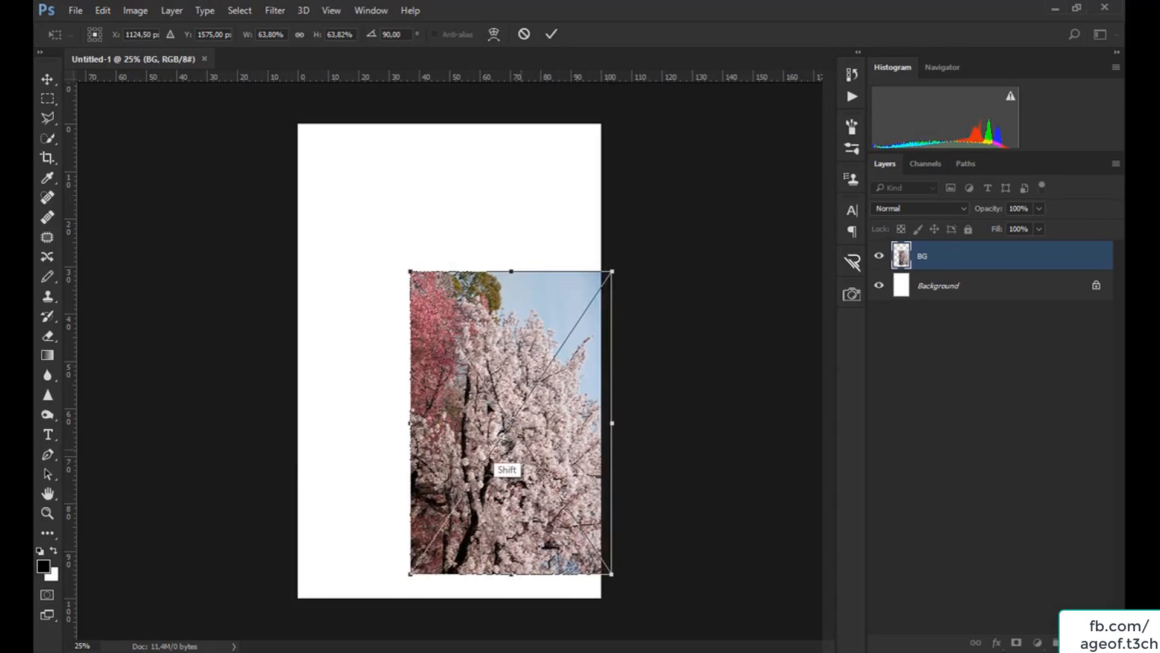
left_click_drag(412, 275, 244, 115)
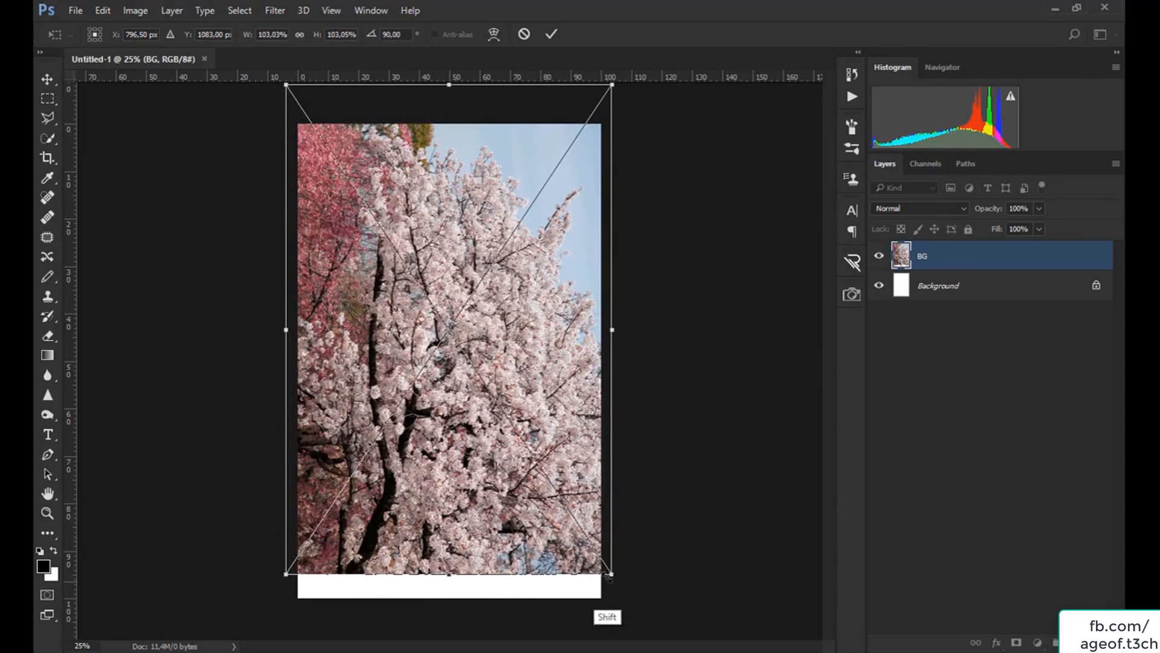
left_click_drag(614, 575, 653, 635)
left_click_drag(424, 327, 438, 331)
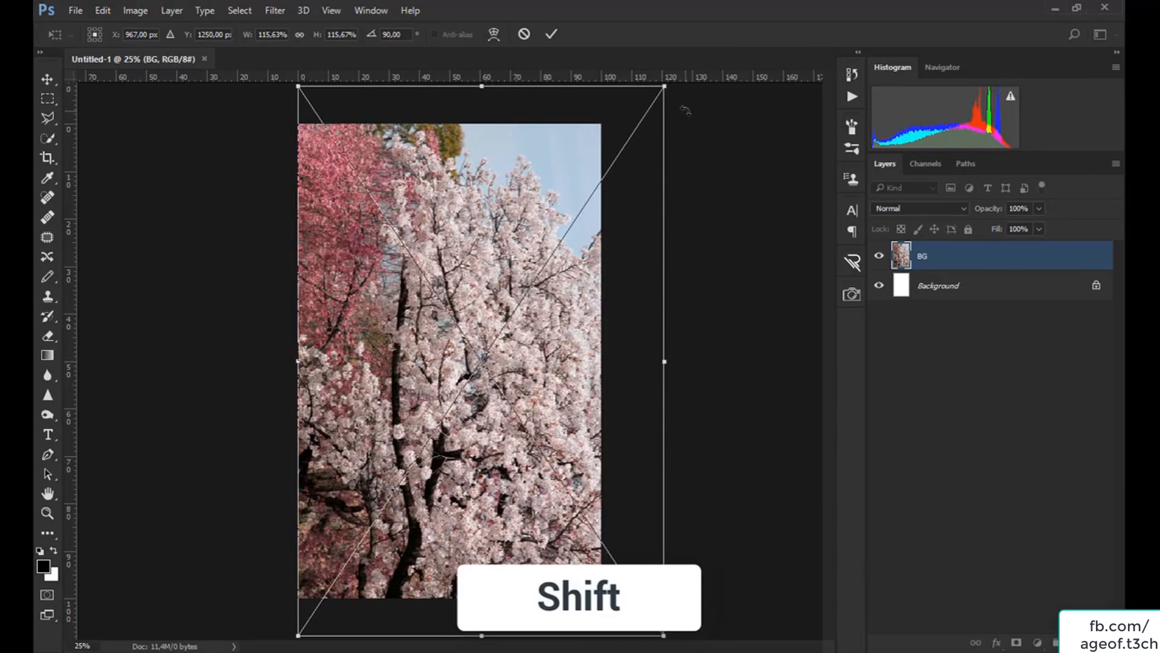
key("ctrl+minus")
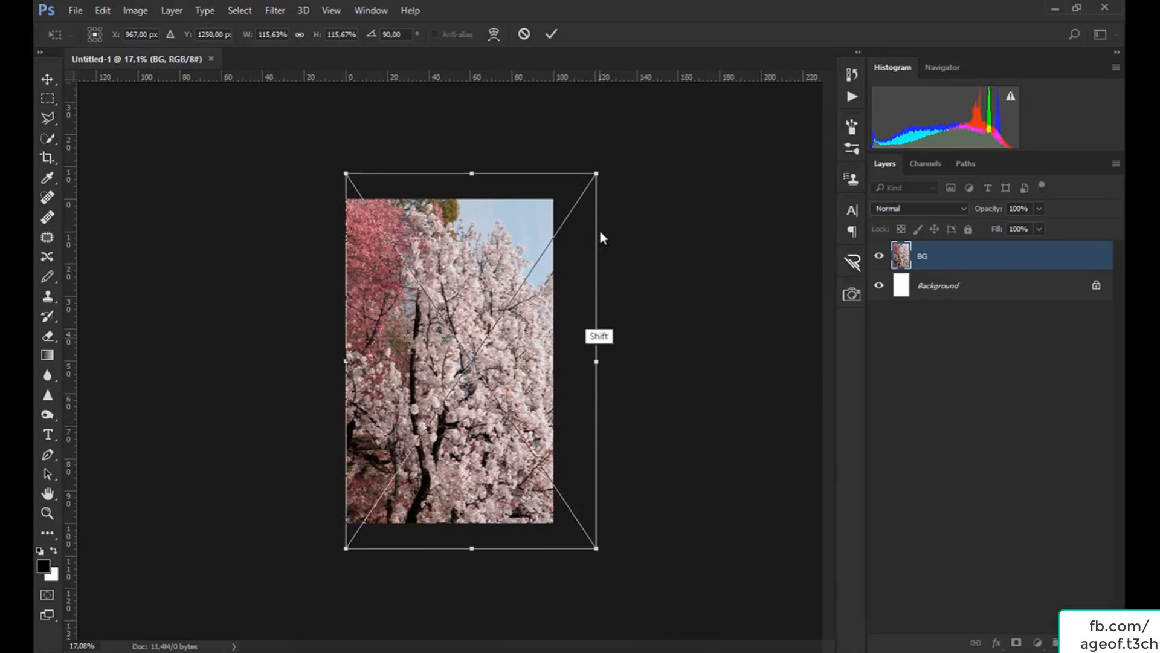
left_click_drag(596, 173, 612, 149)
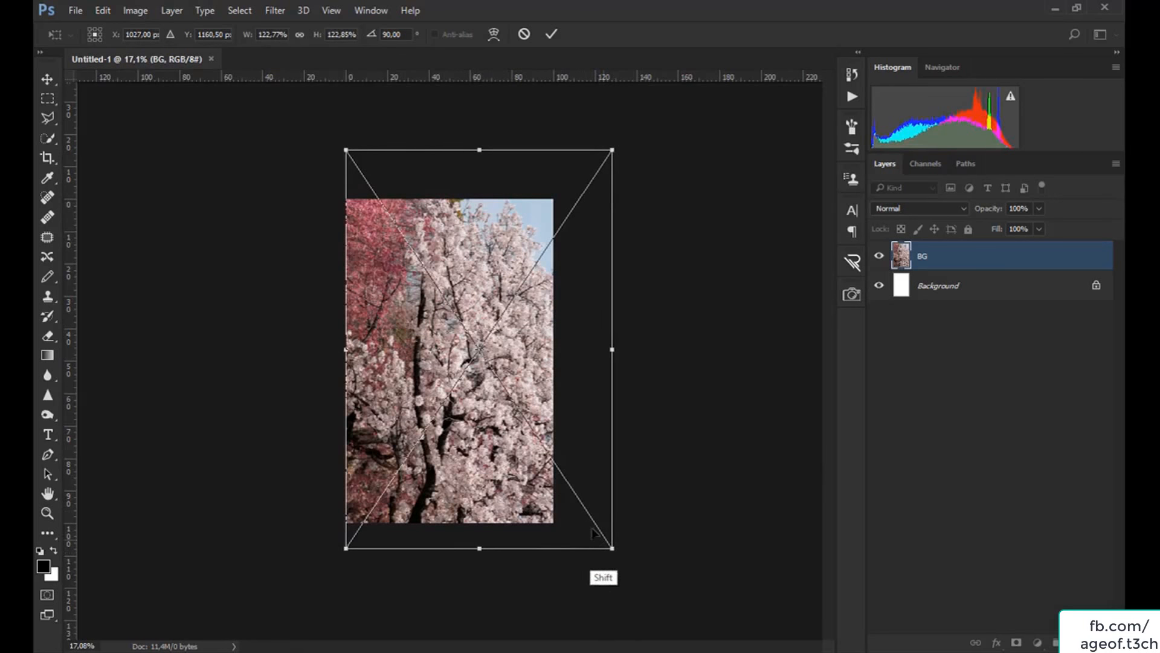
left_click_drag(512, 464, 509, 436)
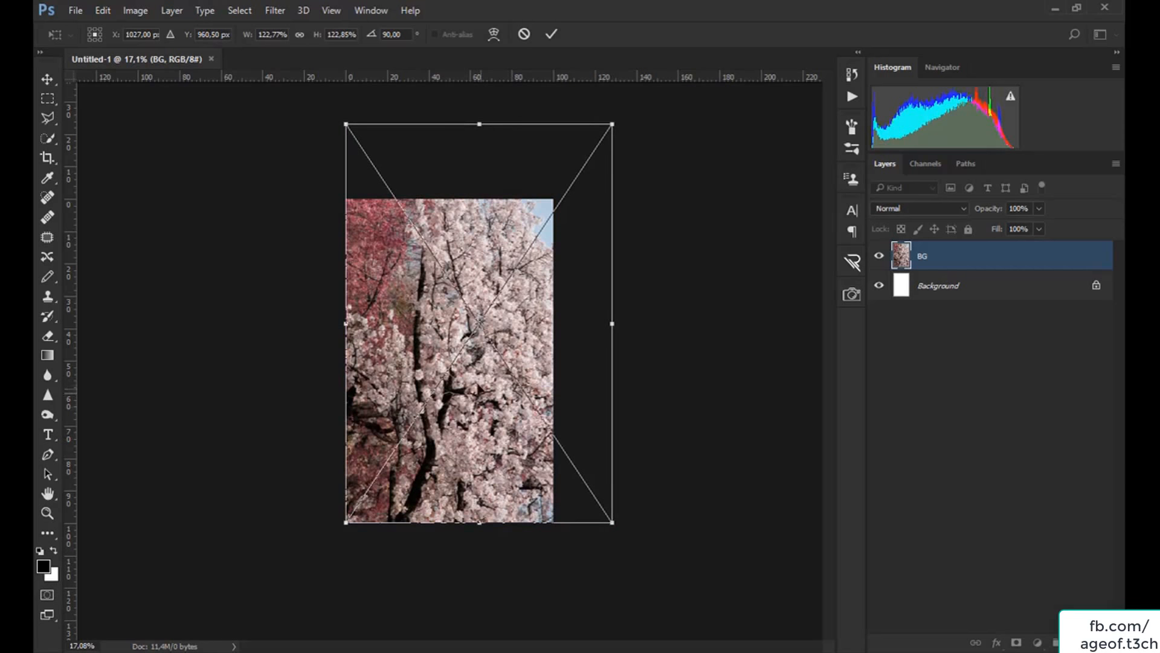
Flip the BG image horizontally, align its right edge with the canvas's right edge, and commit the placement.
right_click(470, 380)
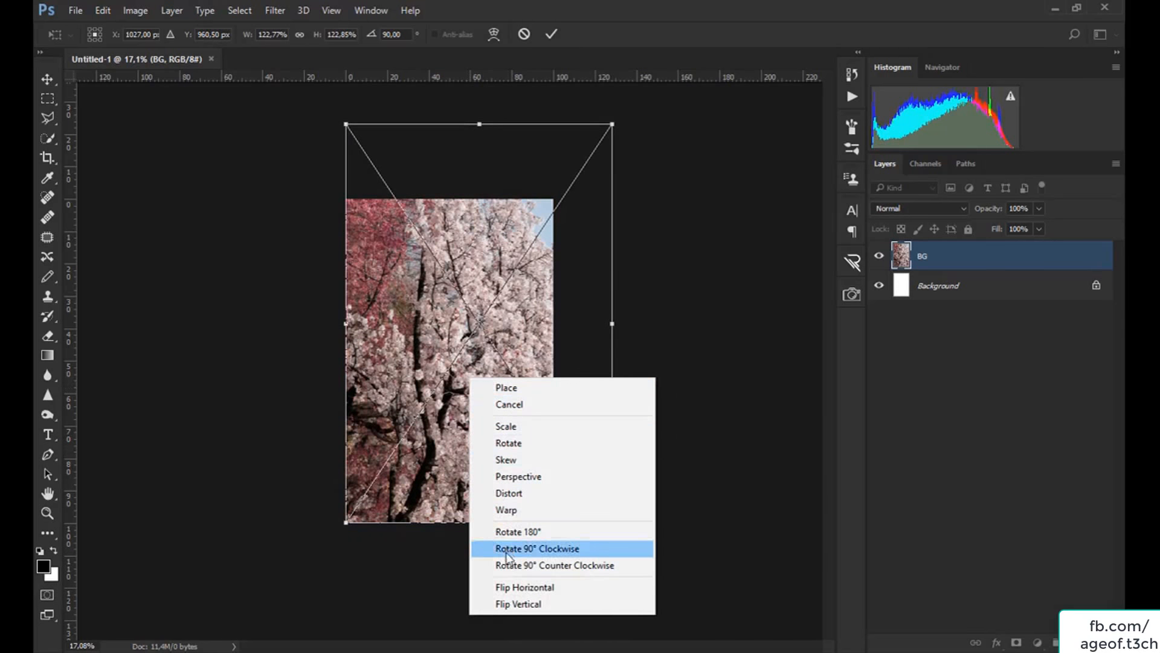
left_click(515, 588)
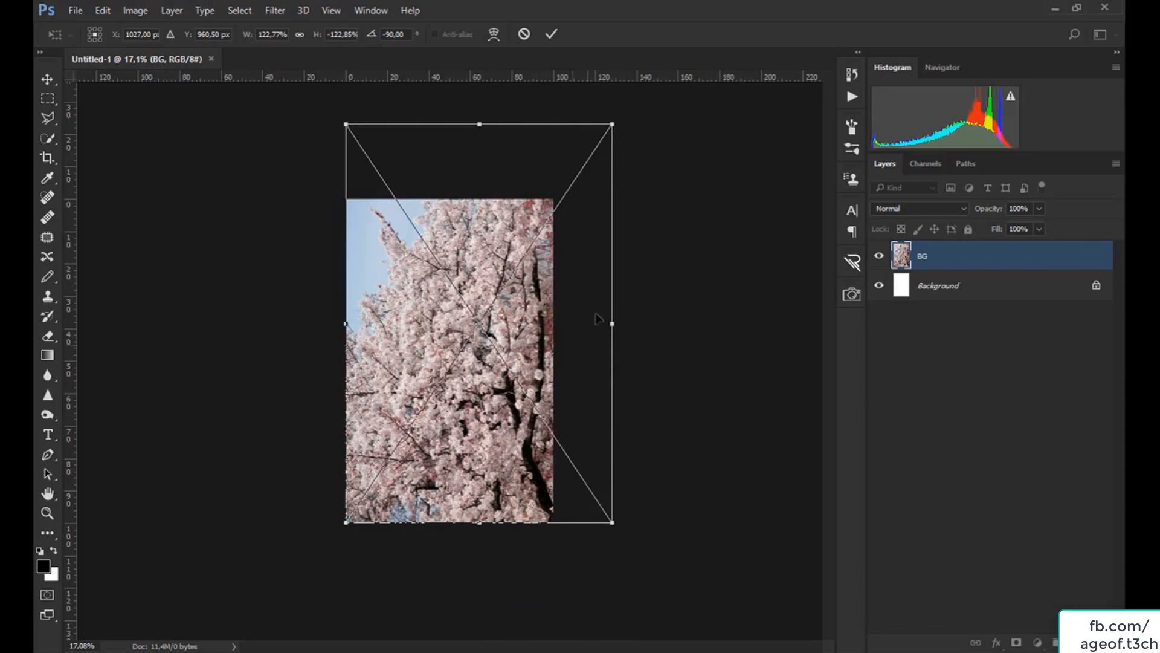
left_click_drag(532, 309, 473, 305)
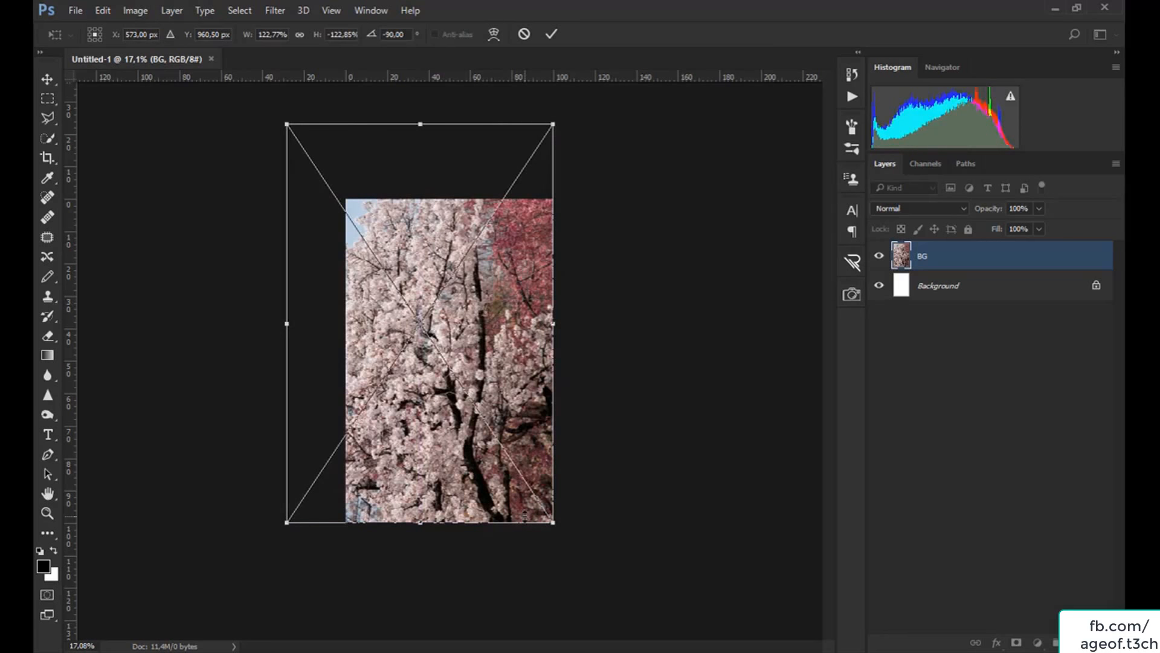
key("Return")
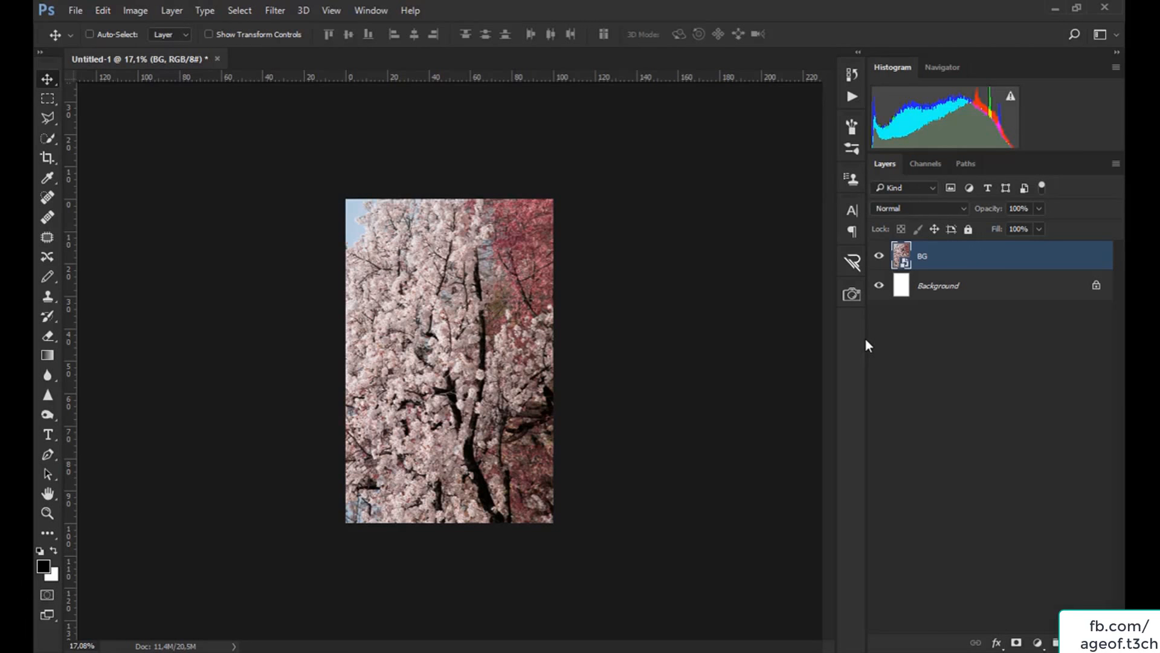
Convert the locked white Background into a regular layer with the default settings and delete it.
double_click(982, 290)
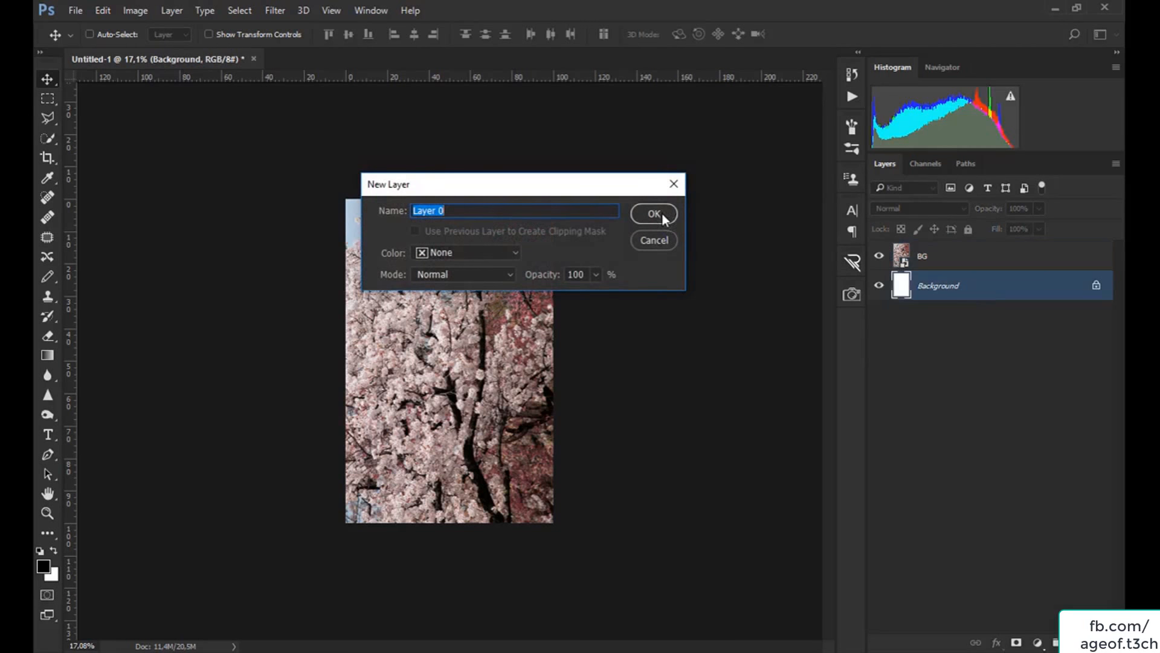
left_click(654, 214)
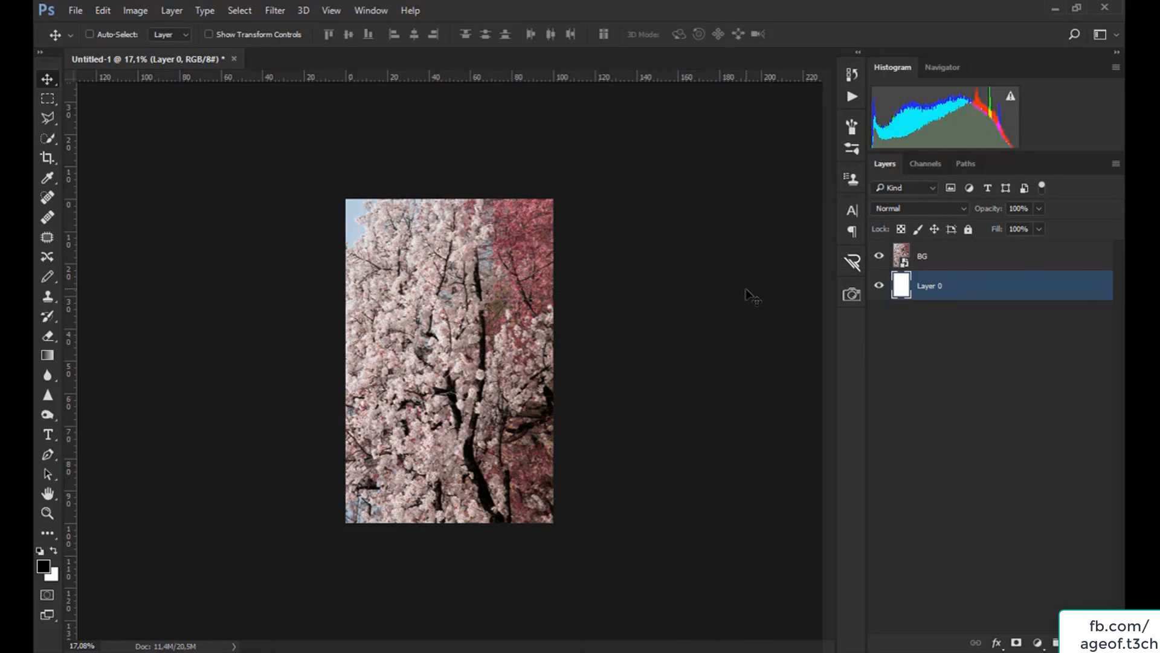
key("Delete")
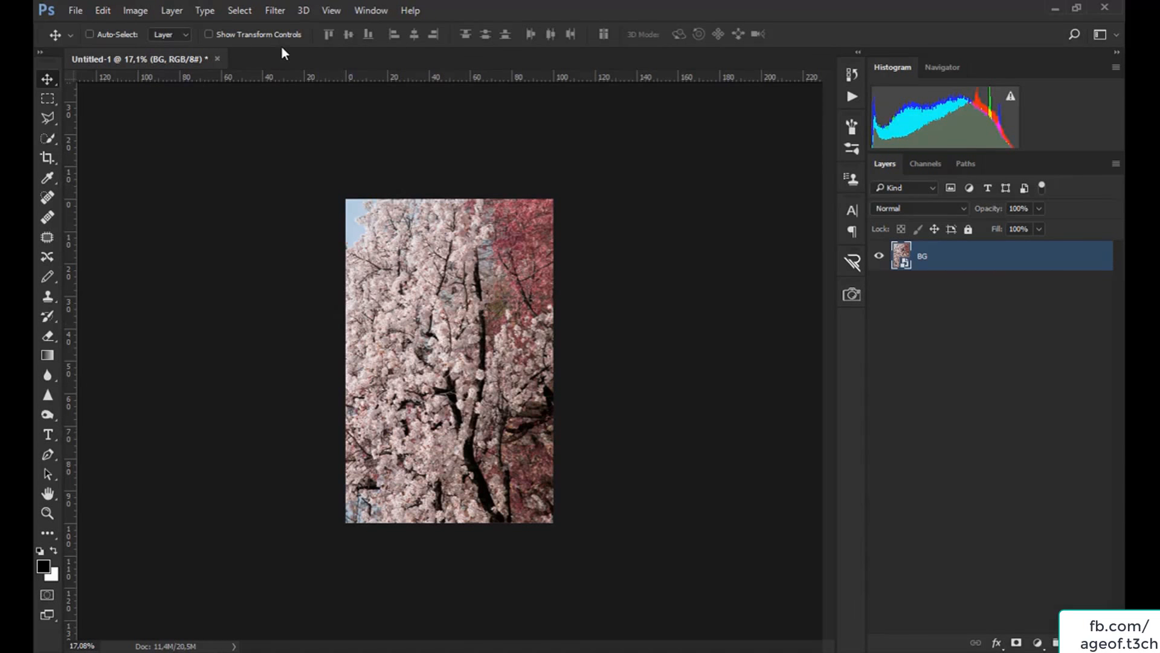
Apply a Gaussian Blur with a 20-pixel radius to the BG layer.
left_click(275, 10)
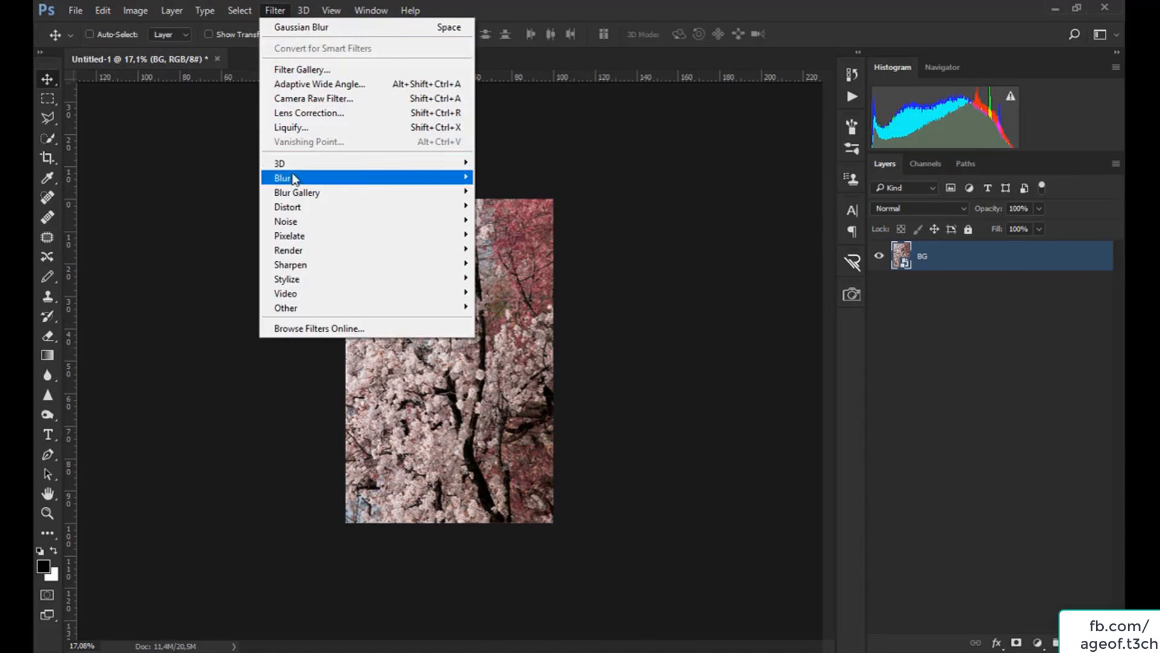
mouse_move(291, 177)
left_click(226, 236)
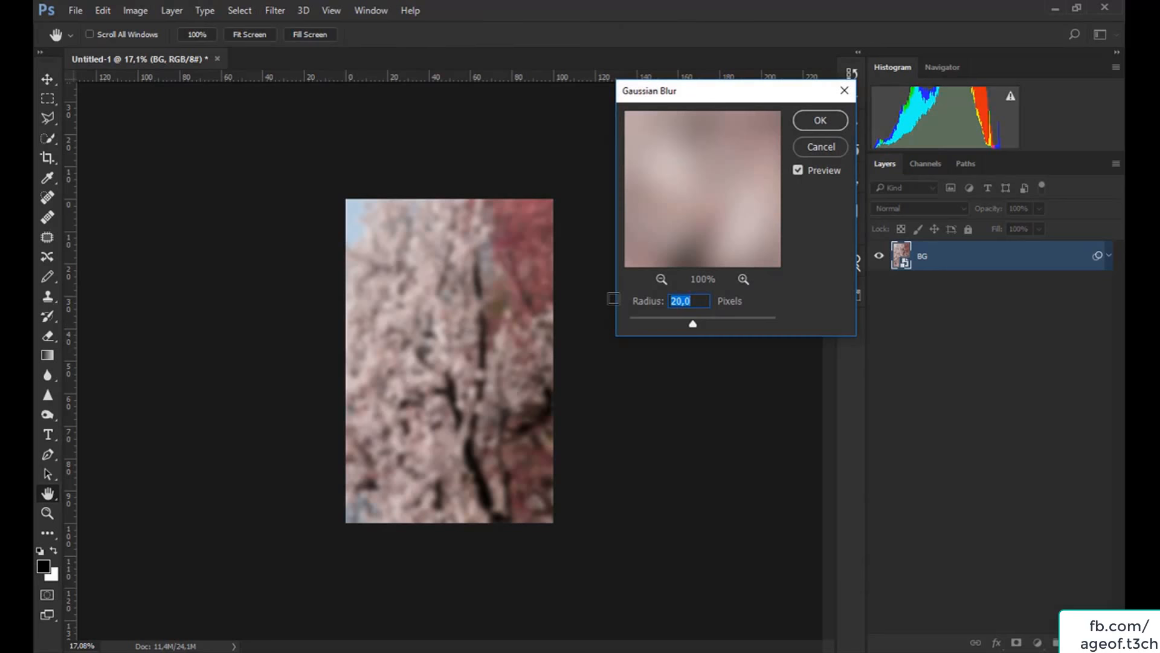
left_click(820, 121)
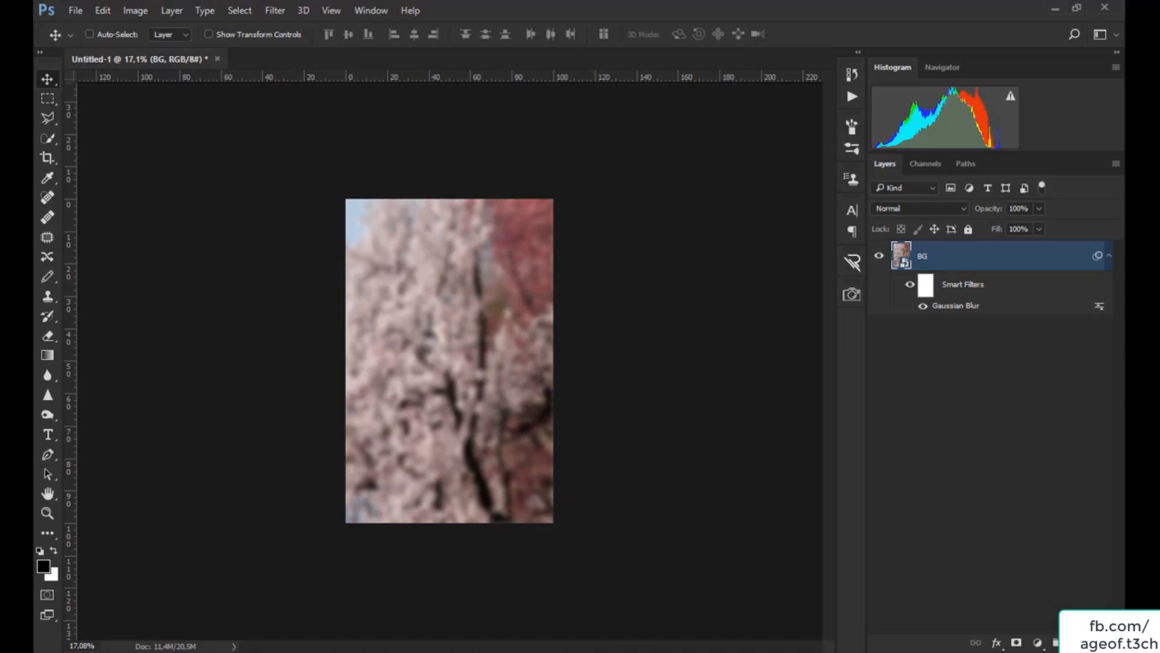
Place the flowers image from the Materials folder into the document above the BG layer.
key("alt+Tab")
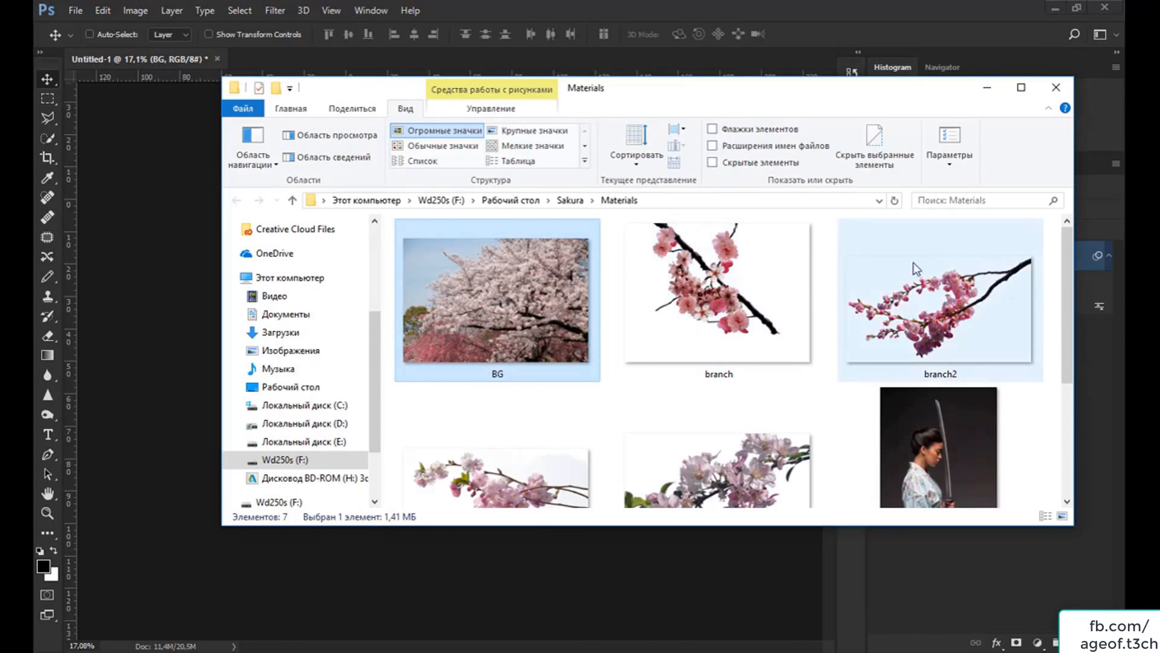
left_click_drag(1067, 288, 1057, 316)
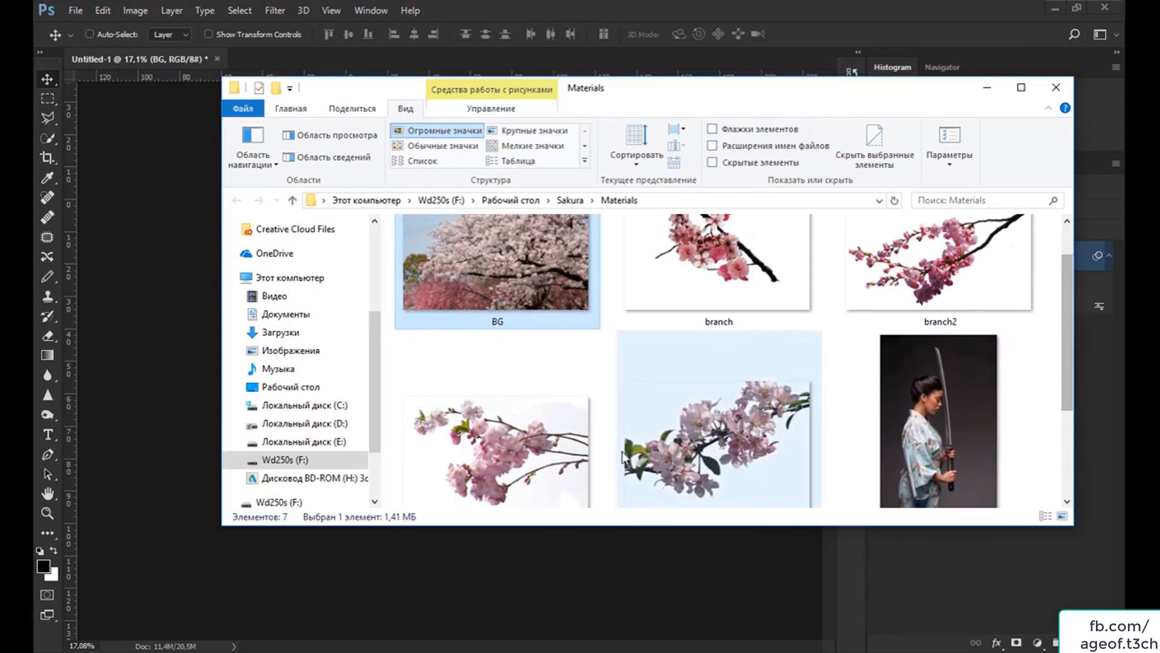
left_click(511, 444)
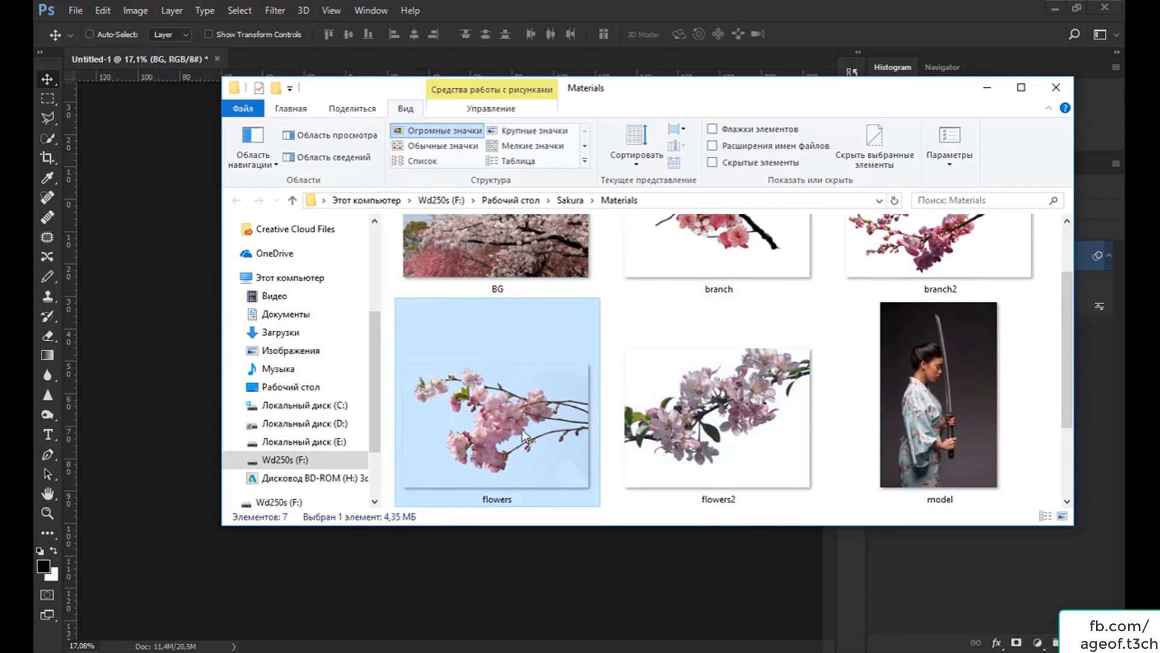
left_click(413, 549)
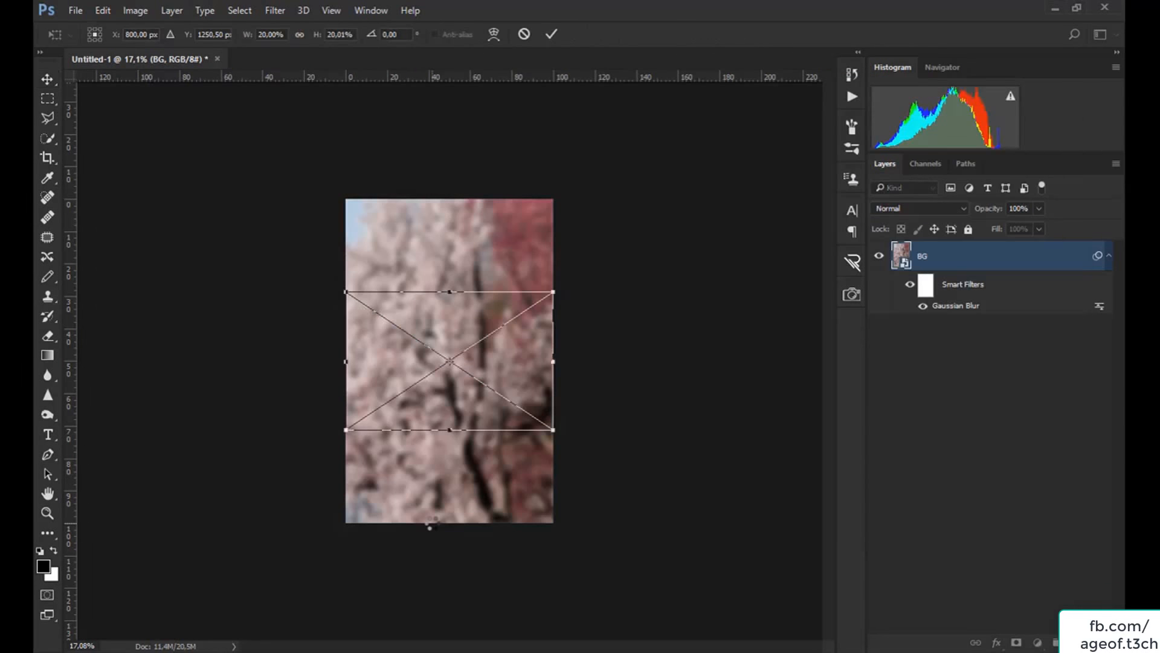
Rotate the flowers image about 38° clockwise, position it in the canvas's lower-right corner, and commit the placement.
left_click_drag(564, 281, 596, 320)
left_click_drag(490, 343, 559, 481)
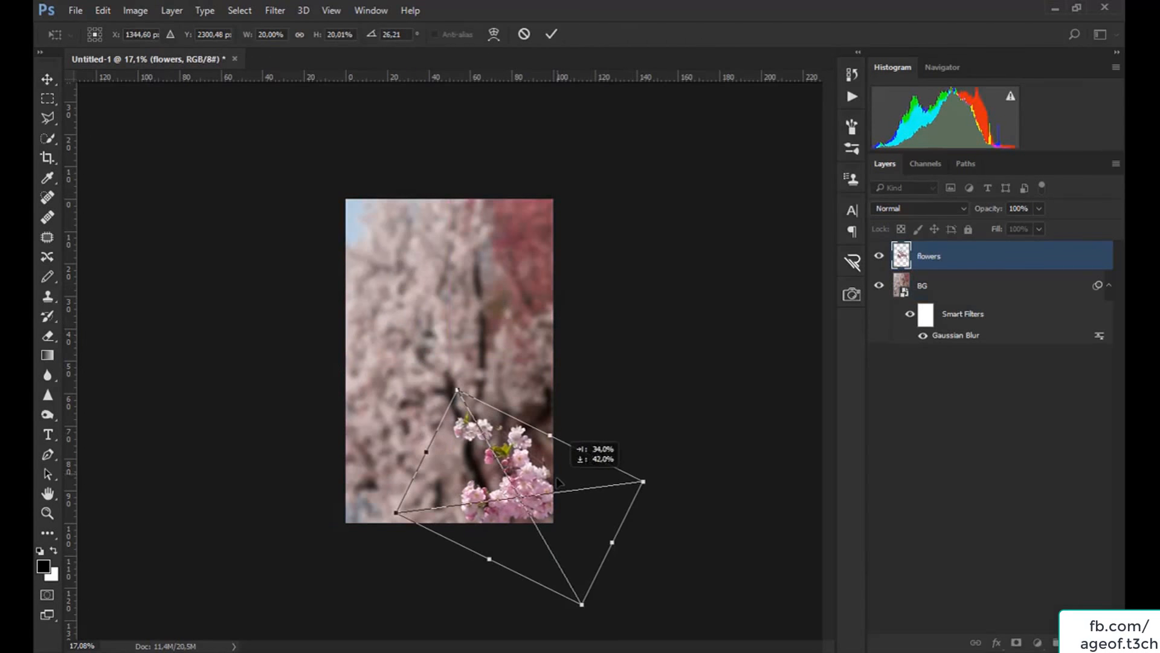
left_click_drag(660, 466, 669, 479)
left_click_drag(541, 493, 549, 497)
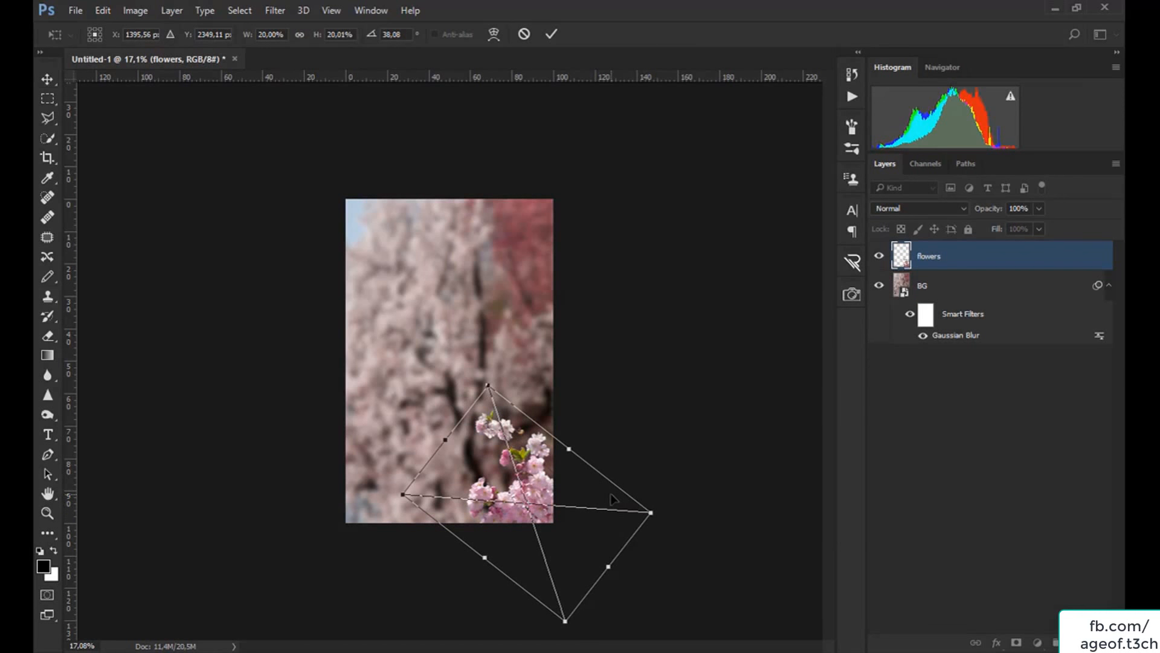
key("Return")
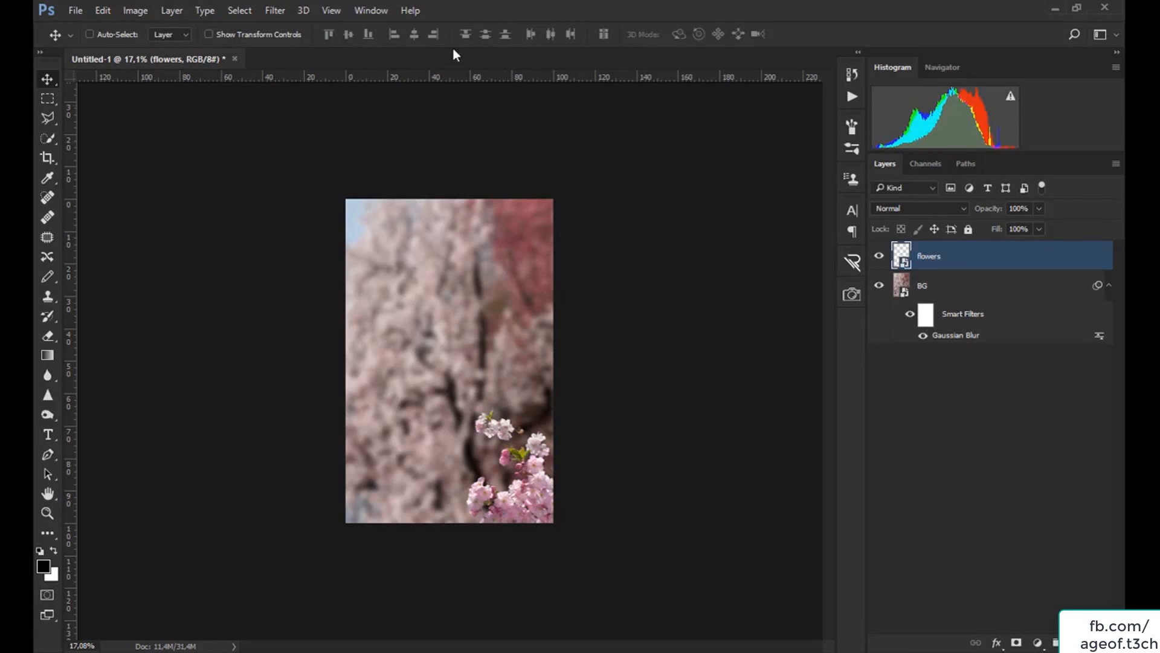
Apply a Gaussian Blur with a 10-pixel radius to the flowers layer.
left_click(276, 11)
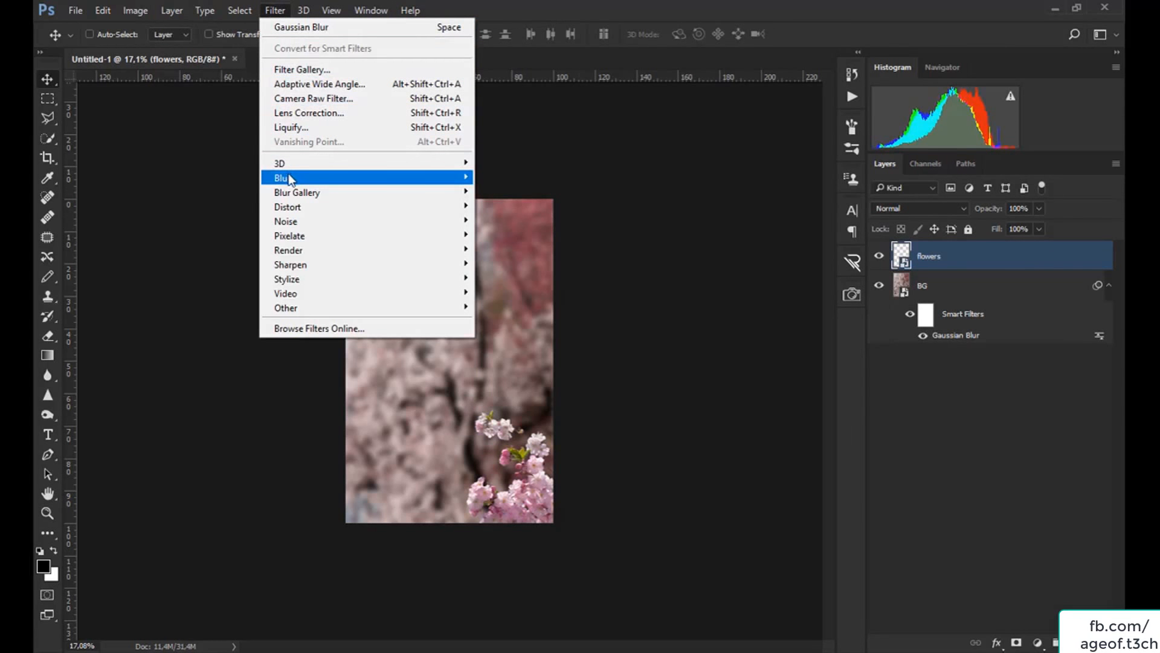
mouse_move(284, 178)
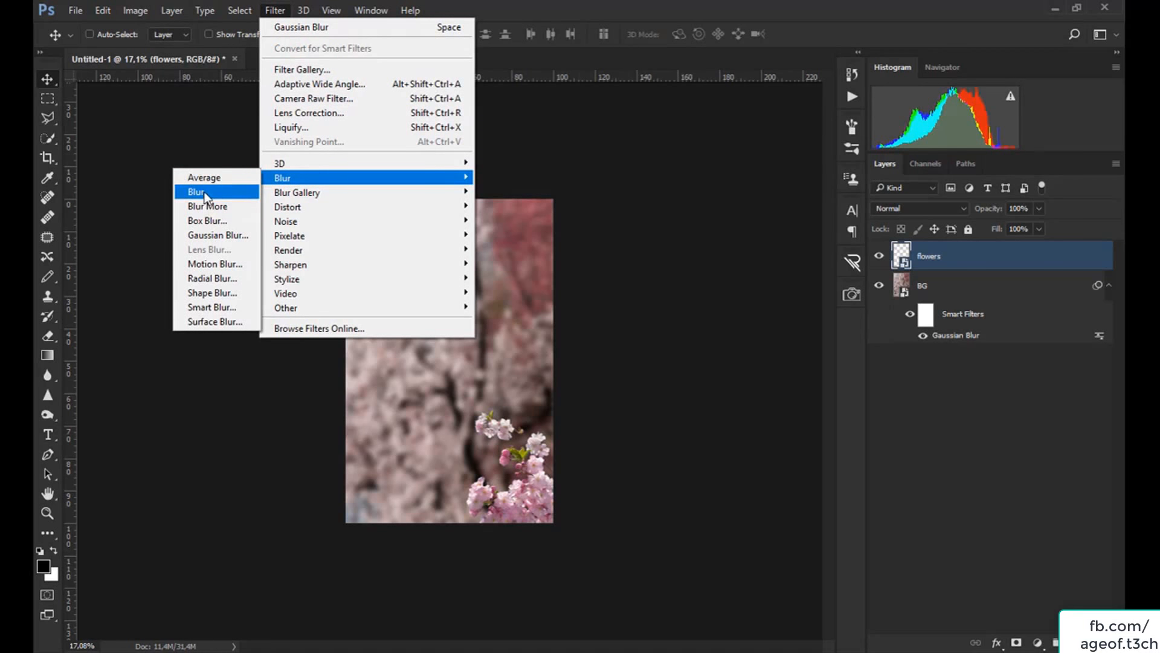
left_click(208, 234)
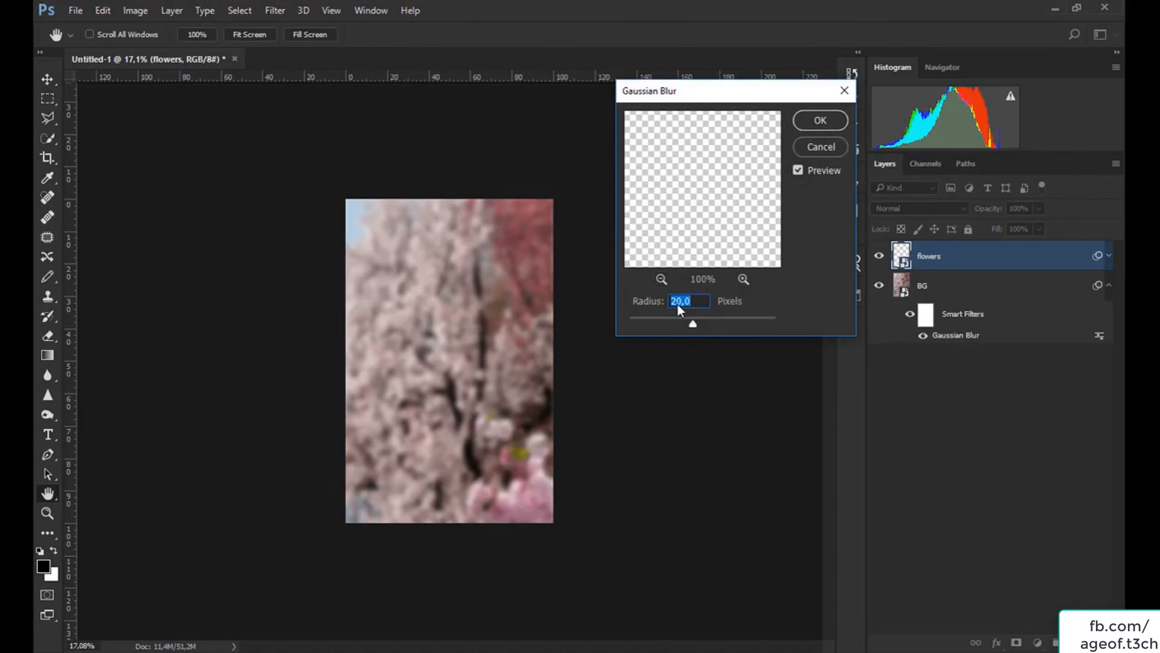
type("10")
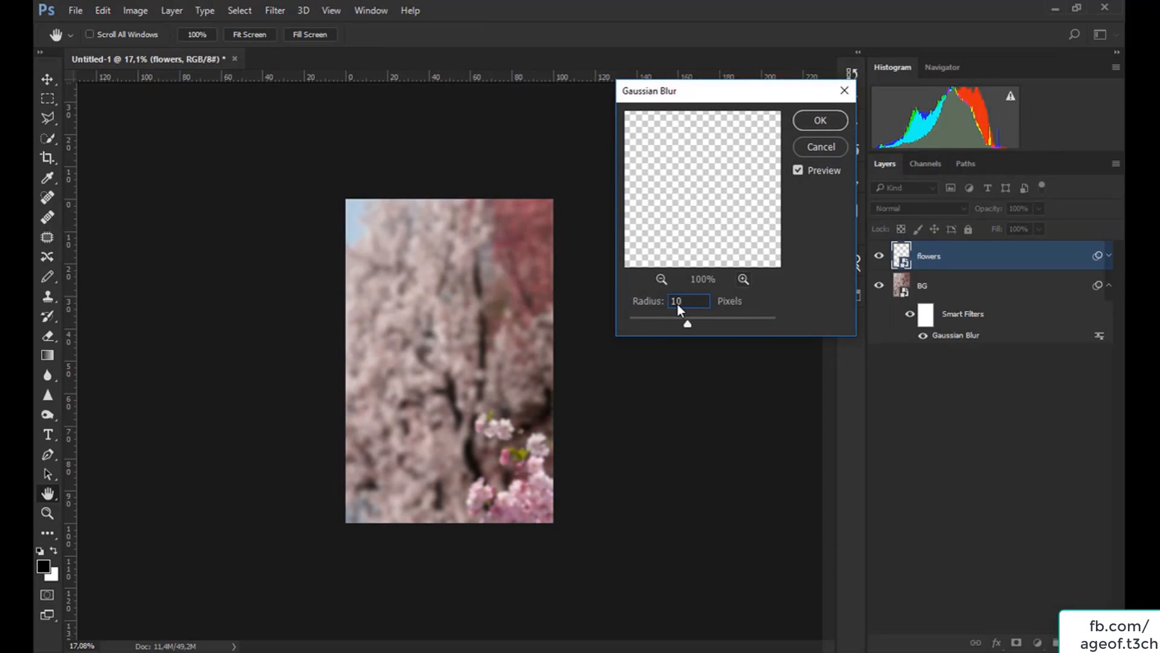
left_click(819, 121)
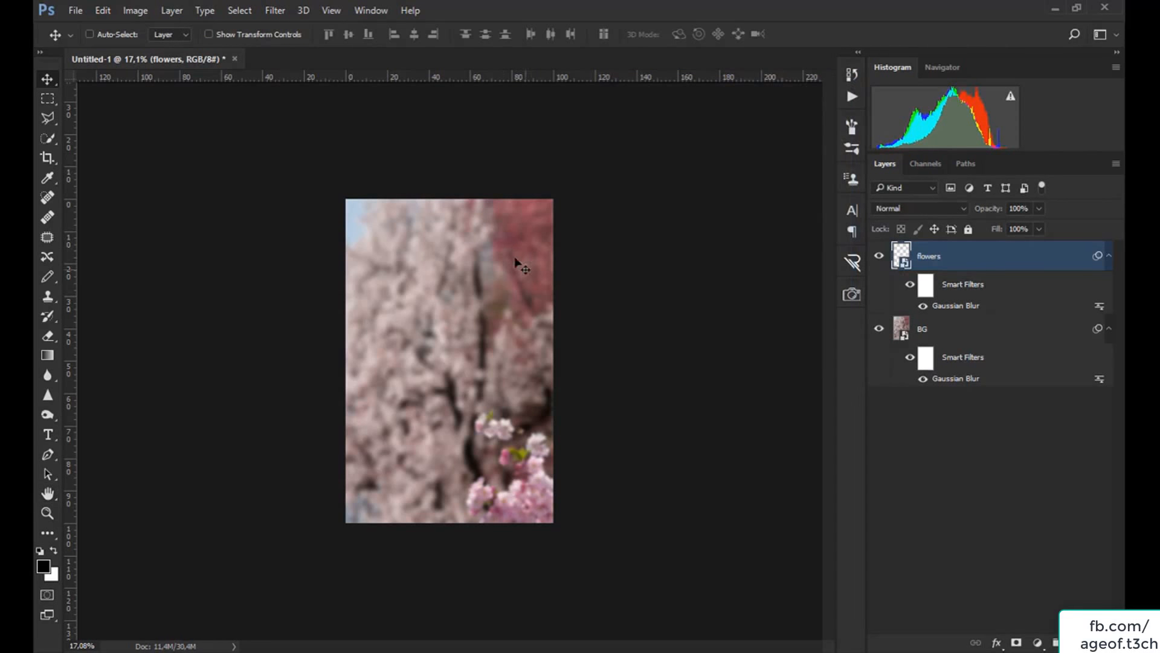
Place the flowers2 image from the Materials folder into the document above the flowers layer.
key("alt+Tab")
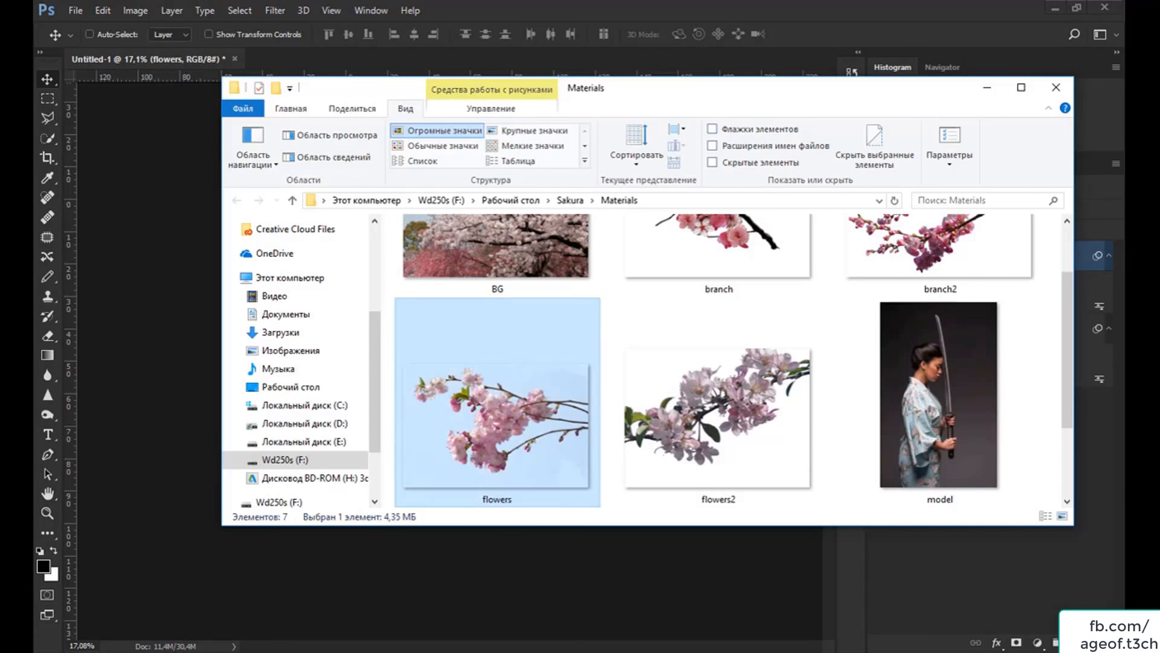
left_click(749, 407)
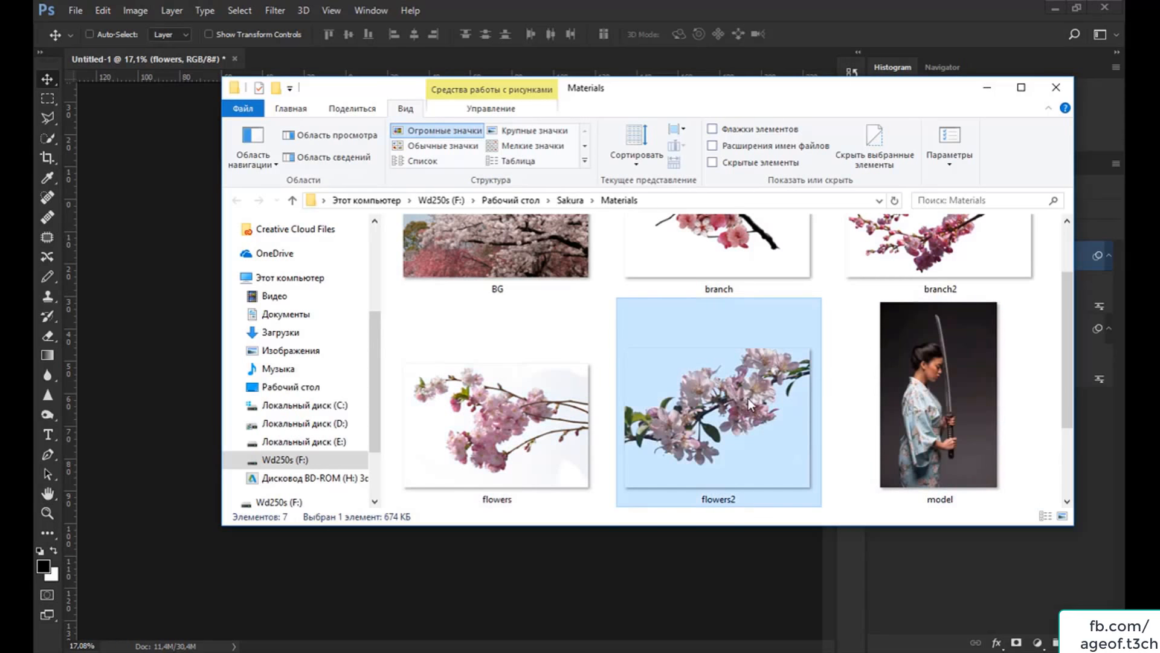
left_click_drag(749, 407, 546, 557)
left_click_drag(483, 576, 492, 584)
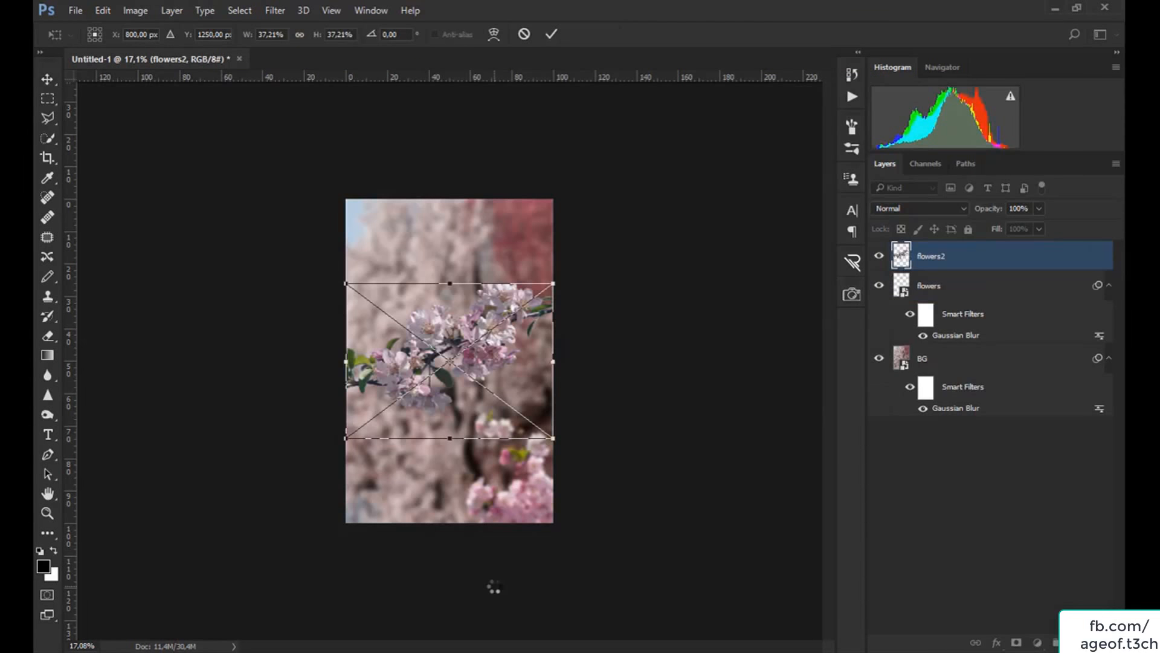
Rotate the flowers2 image about 50° clockwise, position it in the canvas's lower-left corner, and commit the placement.
left_click_drag(562, 293, 557, 407)
left_click_drag(471, 340, 401, 486)
left_click_drag(536, 595, 515, 532)
left_click_drag(413, 504, 402, 514)
left_click_drag(525, 551, 515, 519)
mouse_move(464, 546)
left_mouse_down()
mouse_move(485, 530)
mouse_move(484, 546)
left_mouse_up()
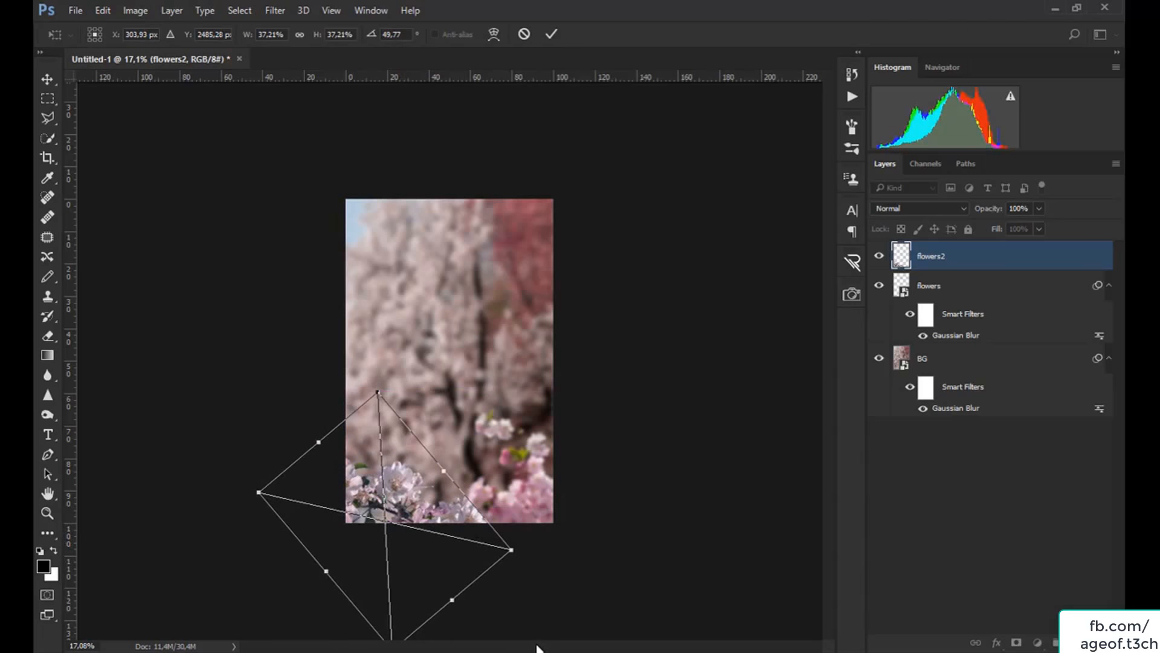
key("Return")
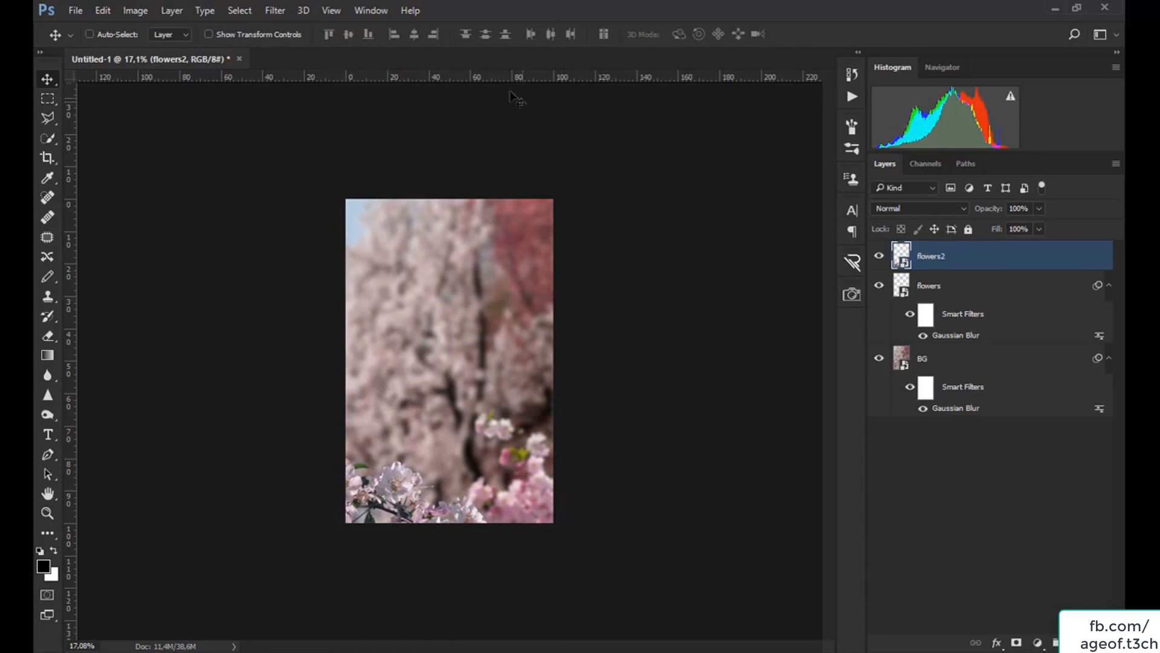
Apply a Gaussian Blur with a 10-pixel radius to the flowers2 layer.
left_click(282, 10)
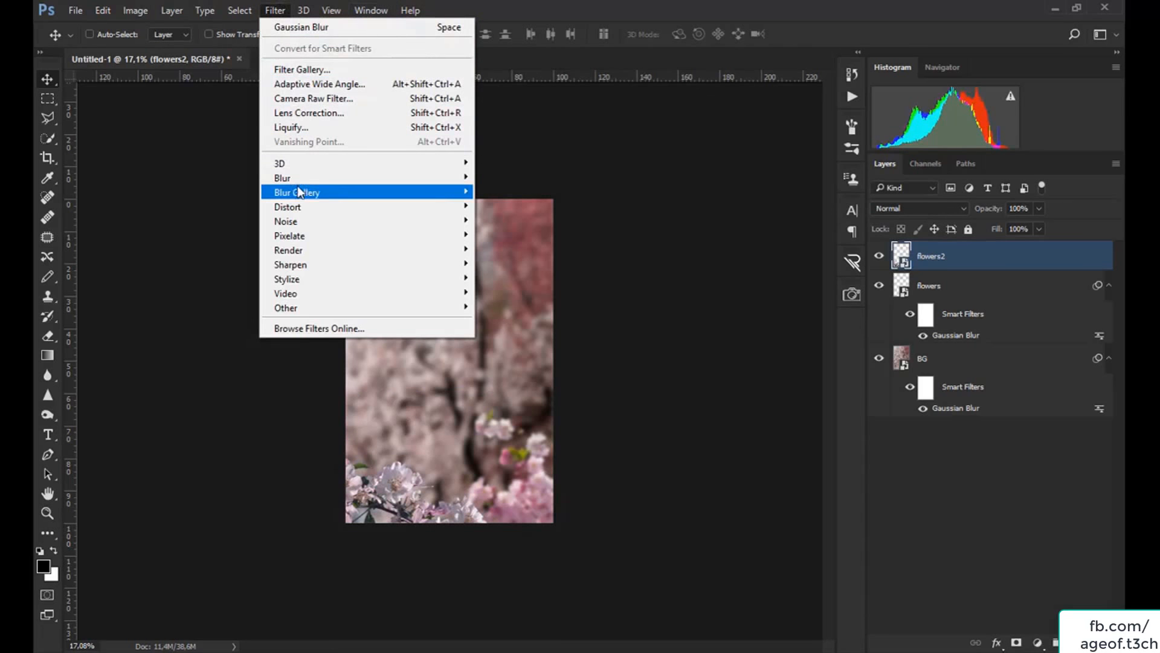
mouse_move(297, 177)
left_click(238, 234)
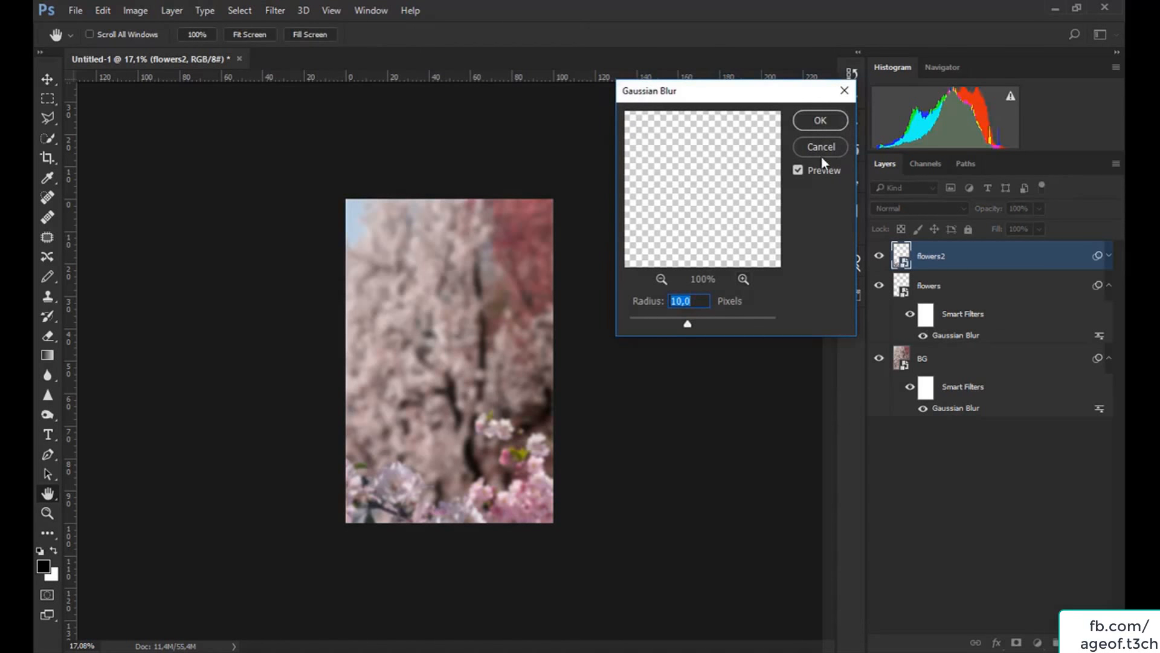
left_click(820, 120)
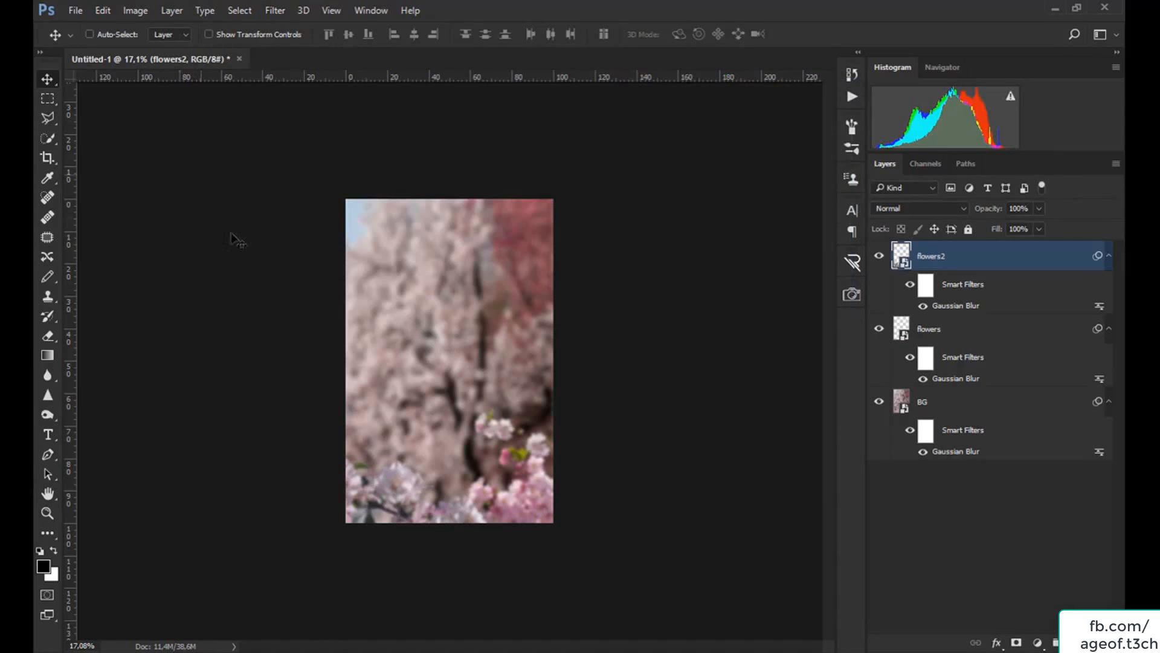
Place the branch2 image from the Materials folder into the document above the flowers2 layer.
left_click(261, 650)
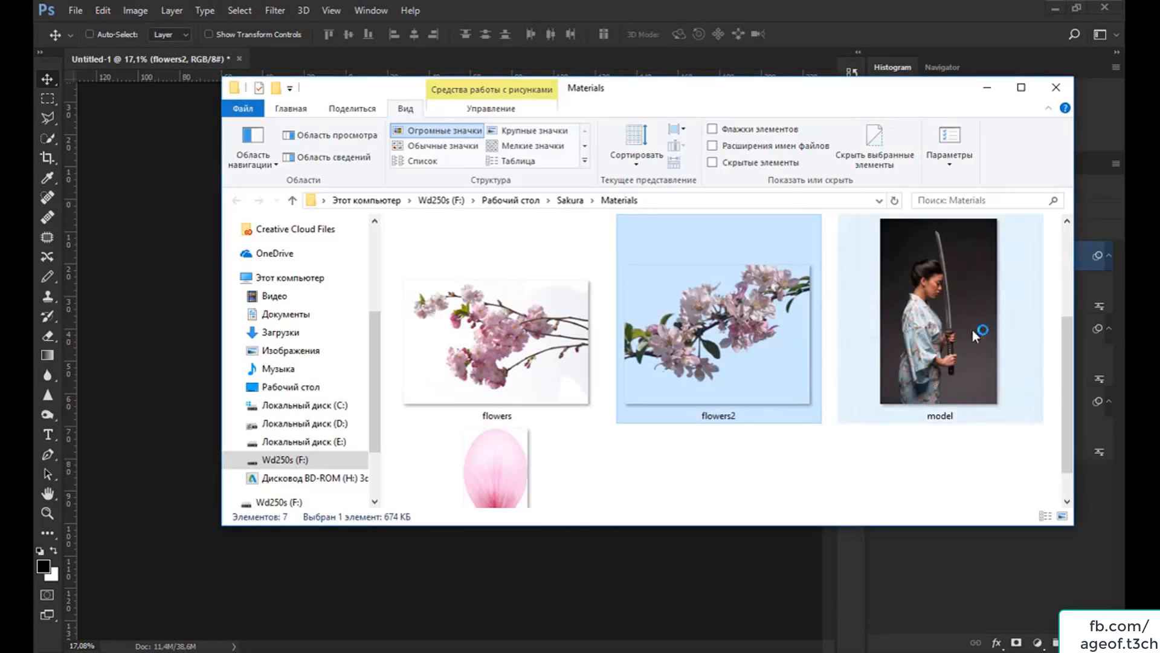
left_click_drag(1070, 369, 1070, 311)
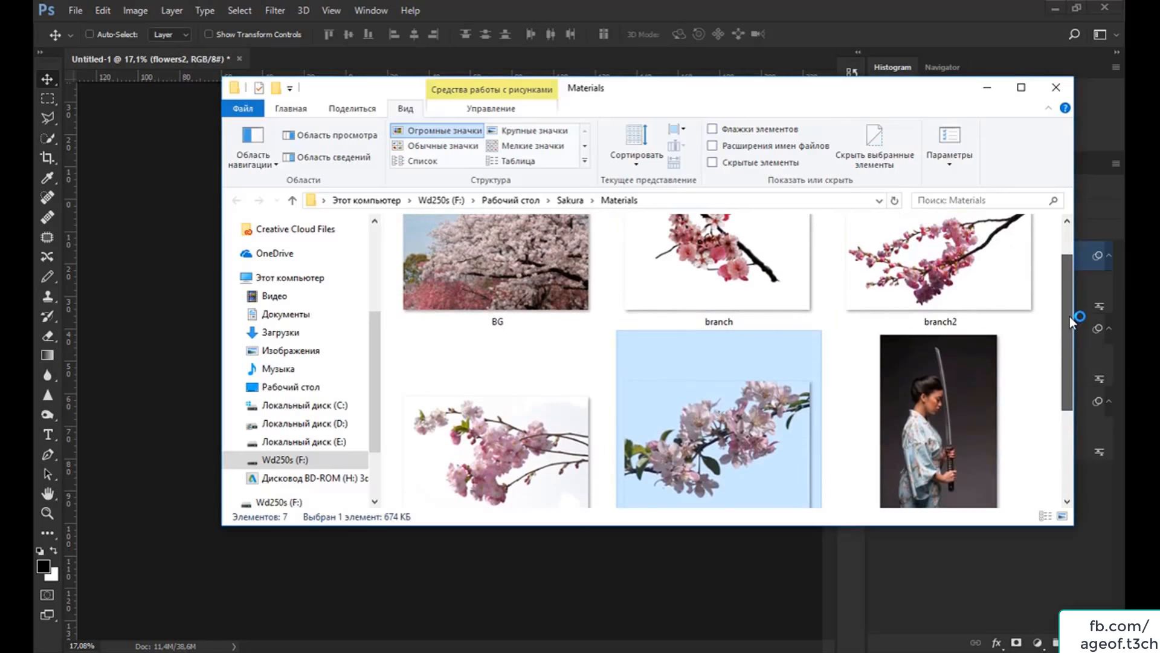
left_click_drag(933, 253, 372, 564)
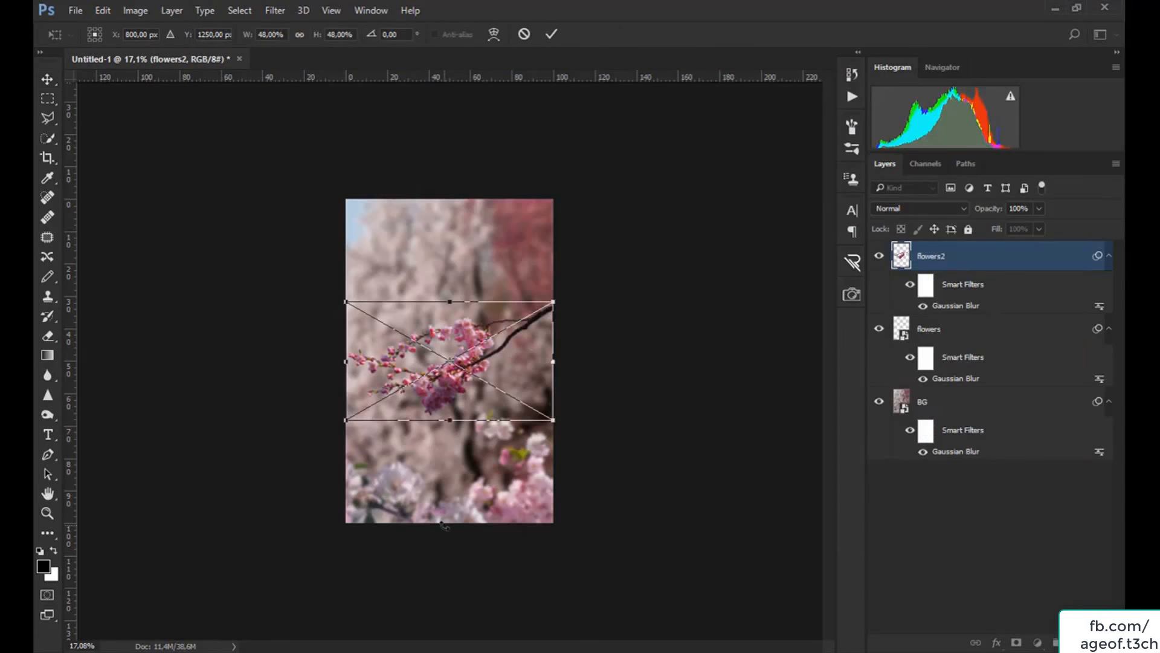
Rotate the branch2 image about 124° clockwise, position it along the canvas's left edge below the middle, and commit the placement.
left_click_drag(572, 282, 448, 475)
left_click_drag(457, 383, 363, 427)
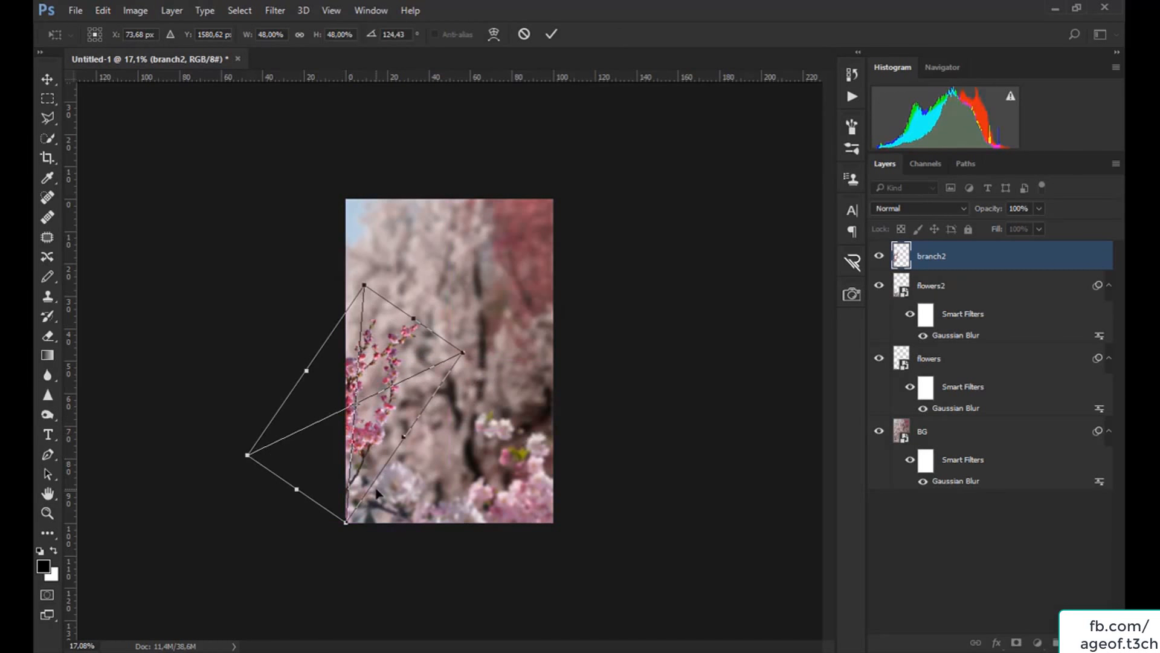
key("Return")
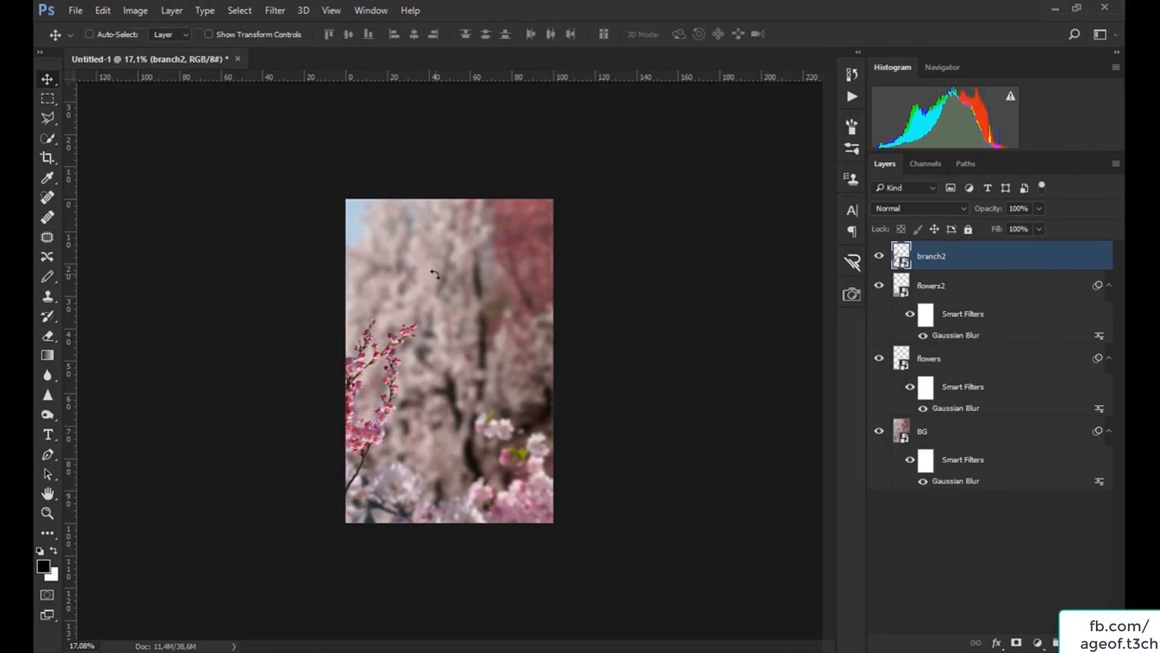
Apply a Gaussian Blur with a 10-pixel radius to the branch2 layer.
left_click(277, 11)
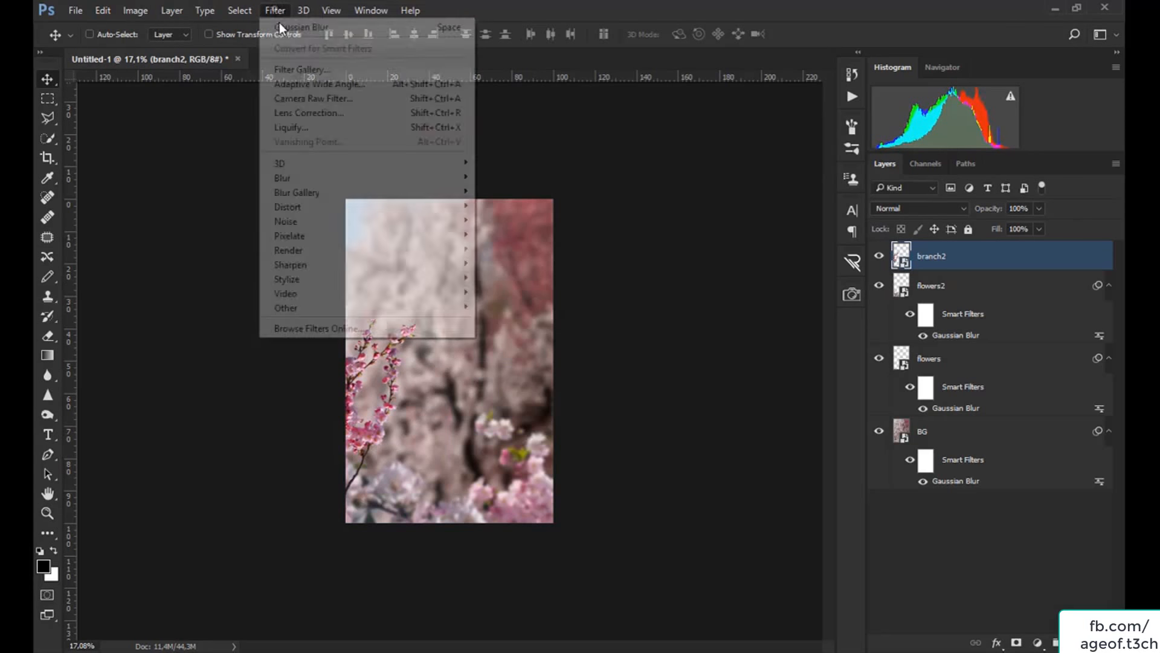
mouse_move(311, 181)
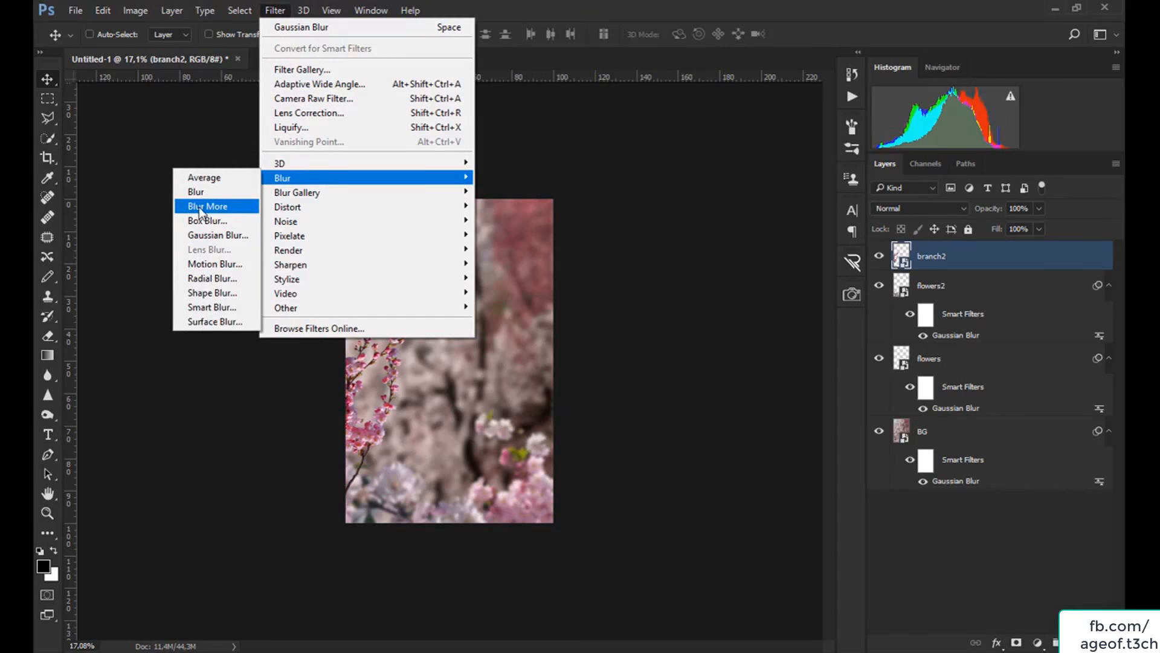
left_click(208, 234)
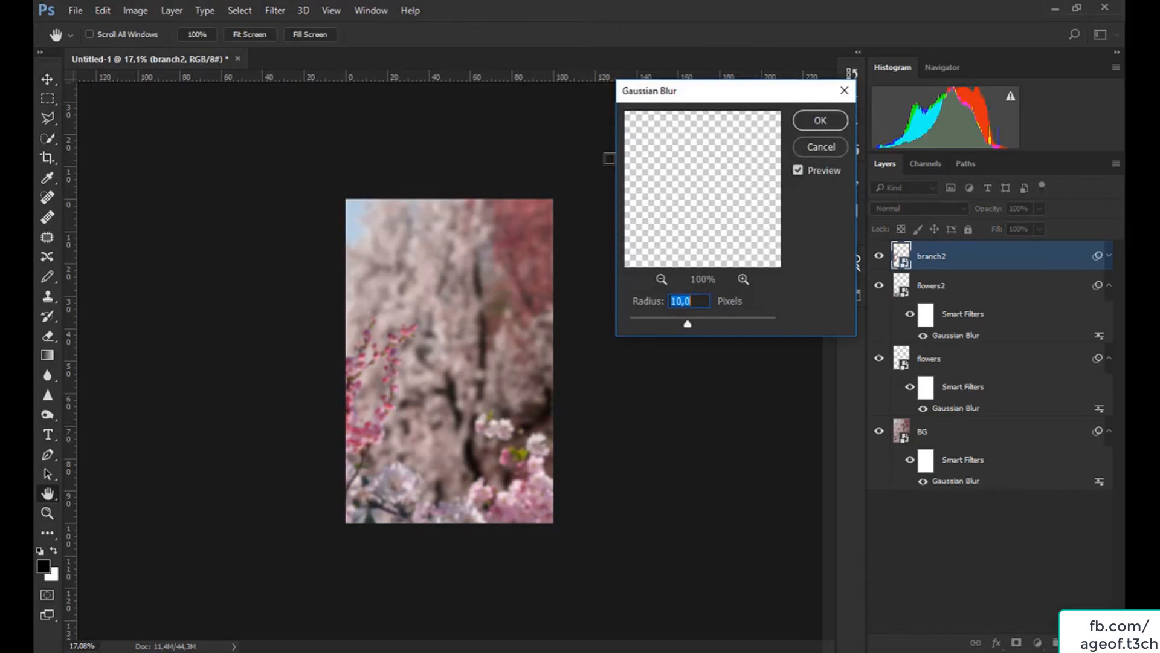
left_click(803, 121)
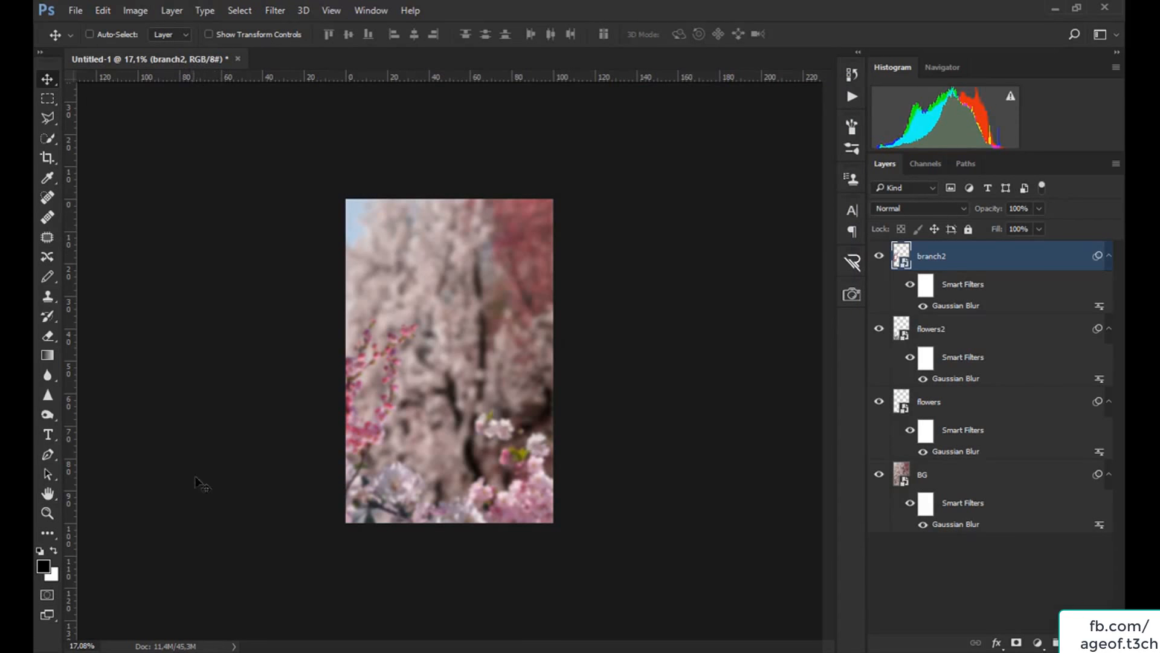
Place the flowers image again above the branch2 layer and rotate it about 138° counter-clockwise over the canvas's upper-left area.
key("alt+Tab")
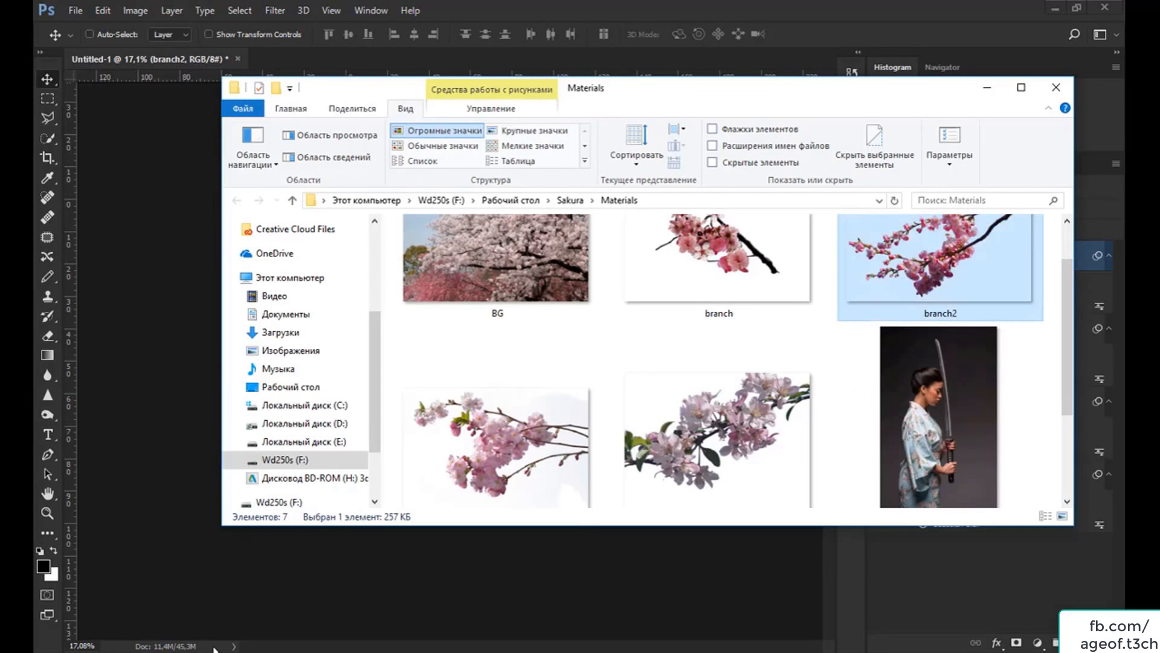
left_click_drag(495, 441, 253, 467)
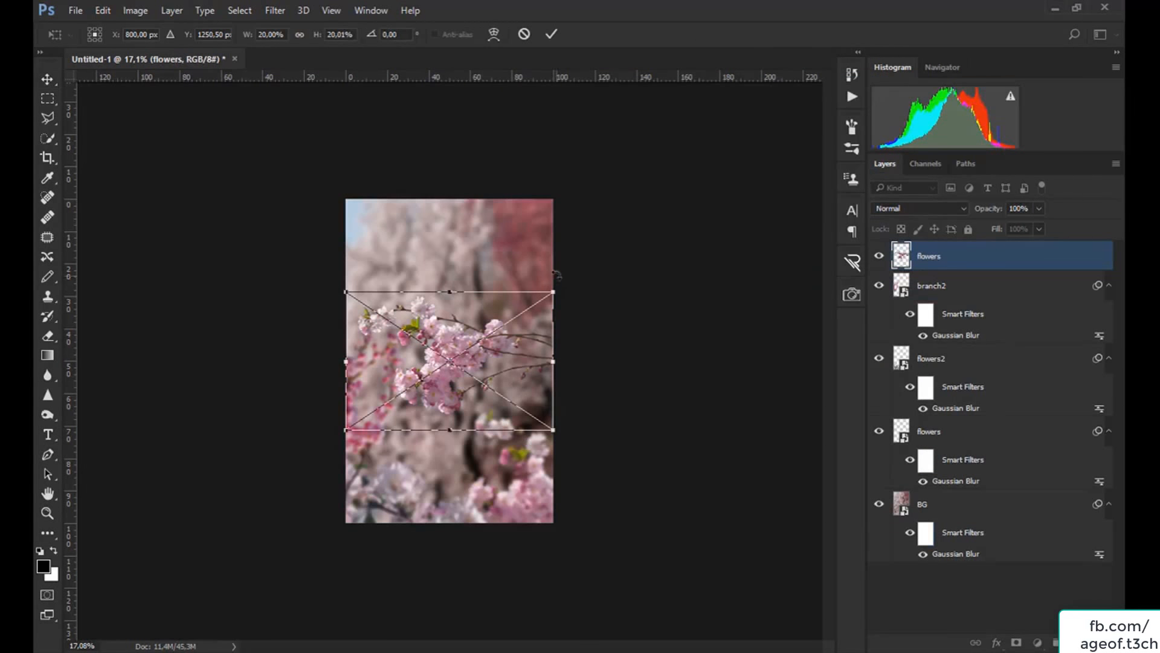
left_click_drag(557, 276, 357, 260)
left_click_drag(450, 365, 356, 234)
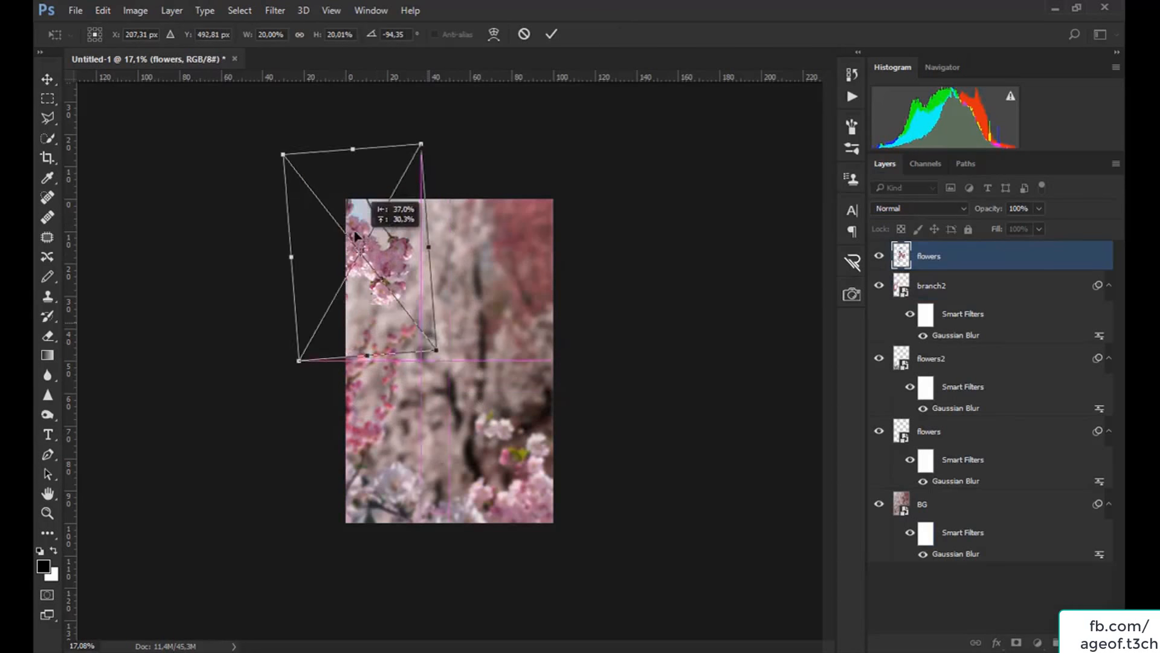
left_click_drag(435, 182, 375, 313)
Flip the new flowers image horizontally, adjust its rotation to about -60° in the canvas's upper-left corner, and commit the placement.
right_click(398, 289)
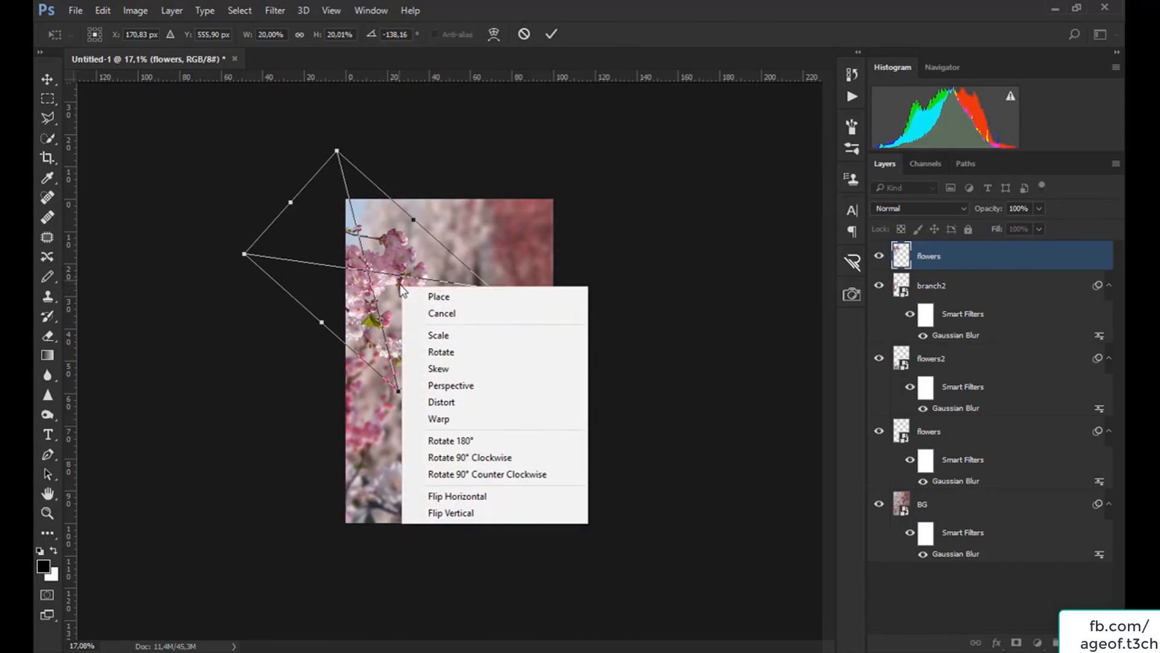
left_click(457, 497)
left_click_drag(496, 274, 452, 303)
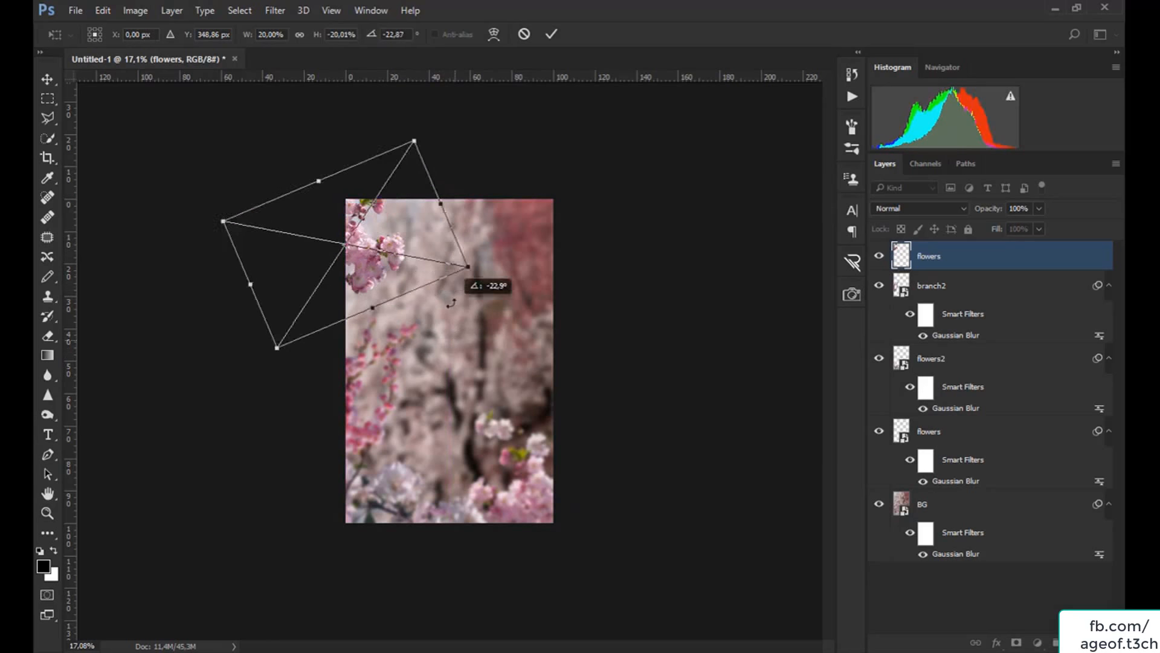
left_click_drag(363, 251, 385, 287)
left_click_drag(466, 323, 474, 232)
left_click_drag(381, 299, 411, 248)
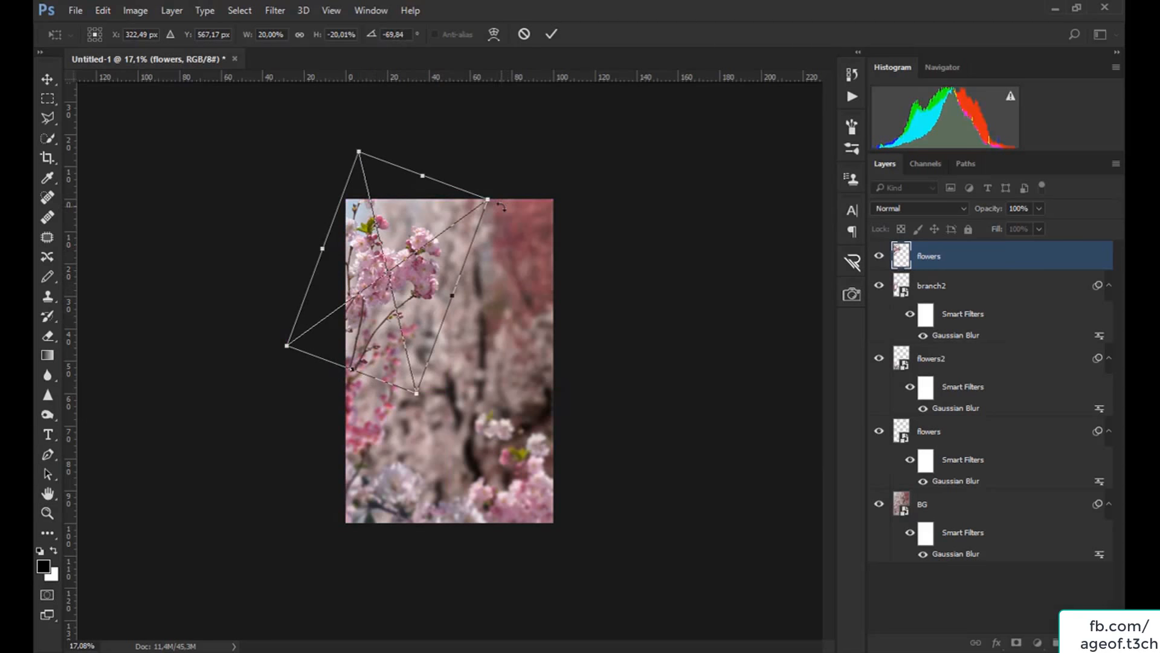
left_click_drag(501, 206, 507, 216)
left_click_drag(413, 235, 400, 230)
key("Return")
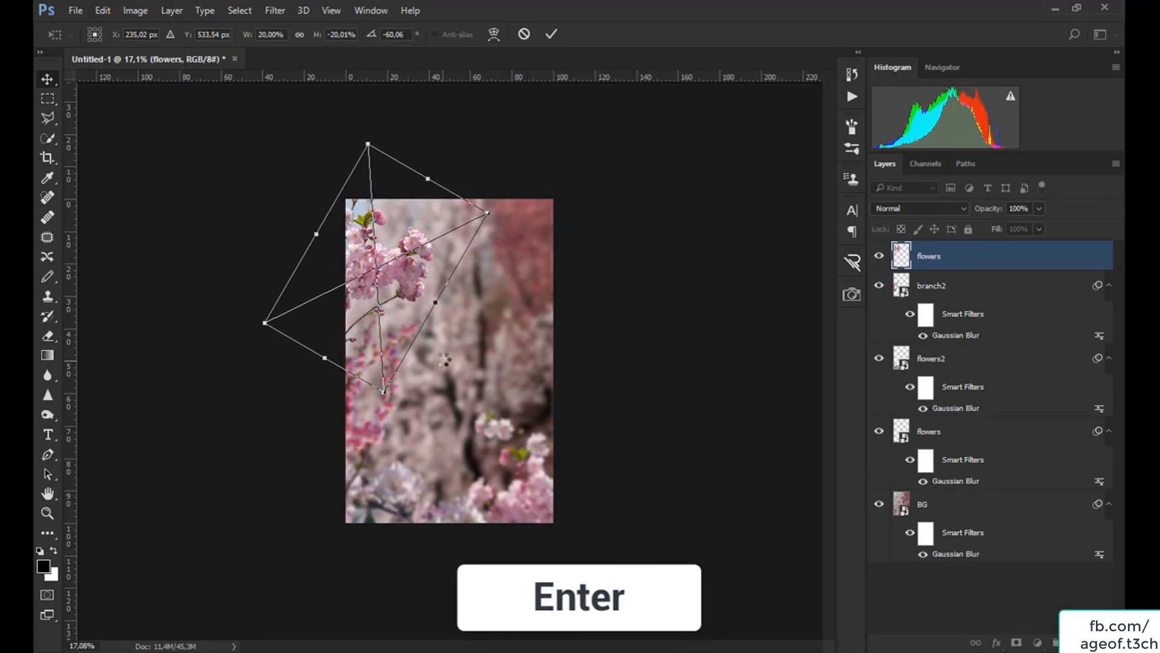
Apply a Gaussian Blur with a 10-pixel radius to the topmost flowers layer.
left_click(277, 11)
mouse_move(300, 177)
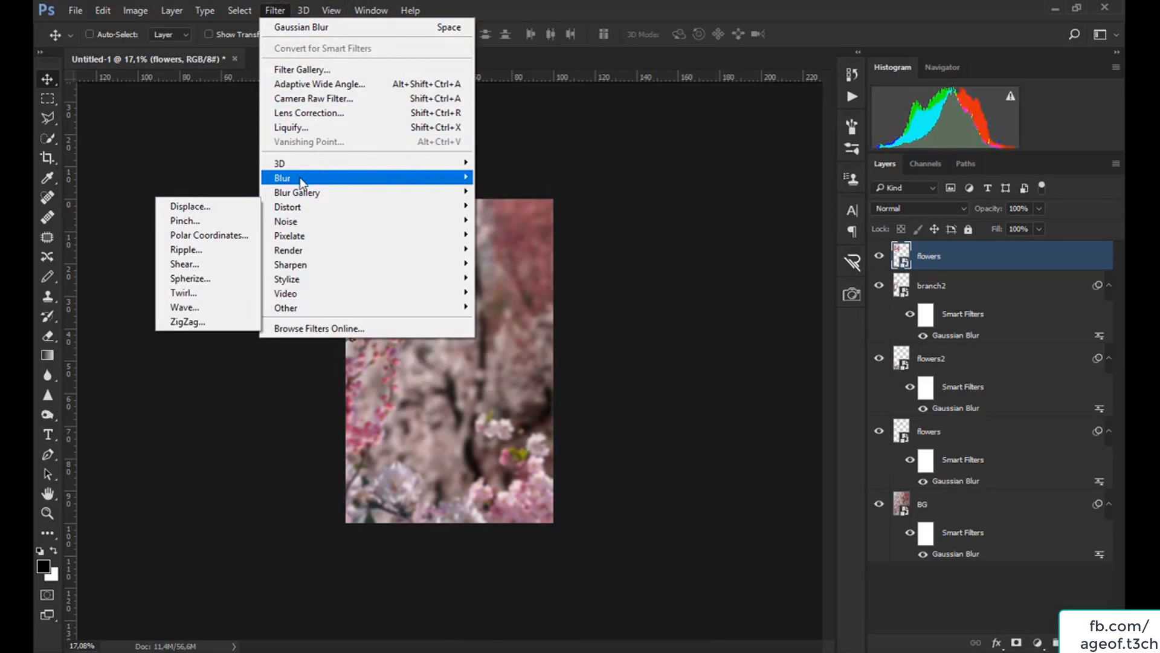
left_click(214, 235)
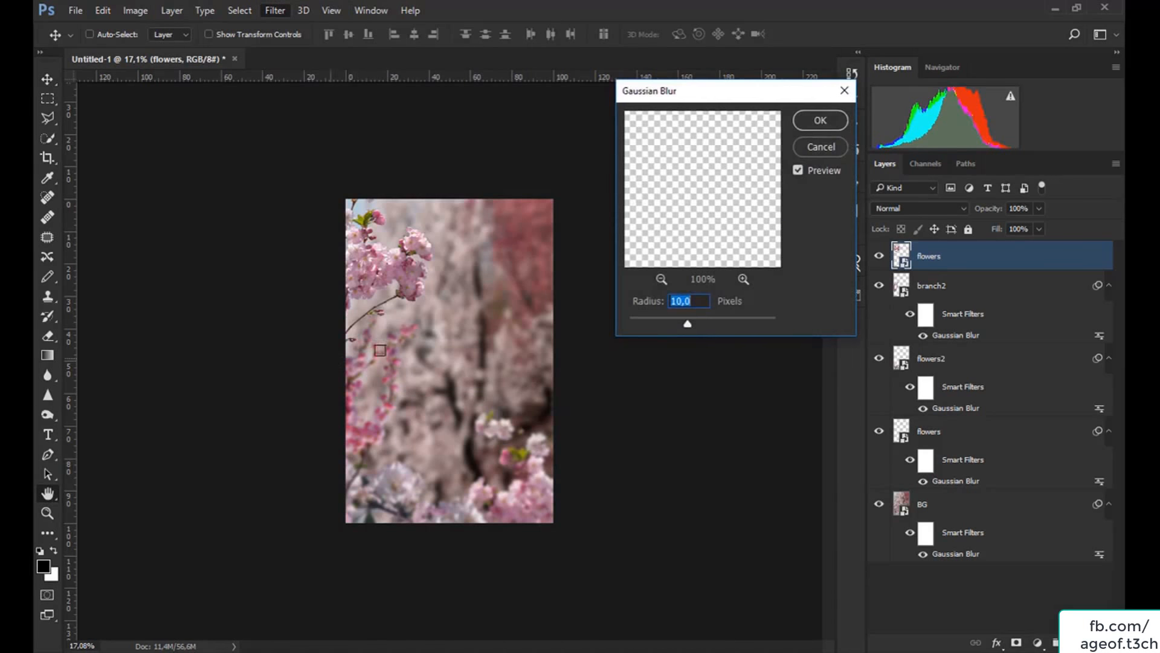
left_click(820, 123)
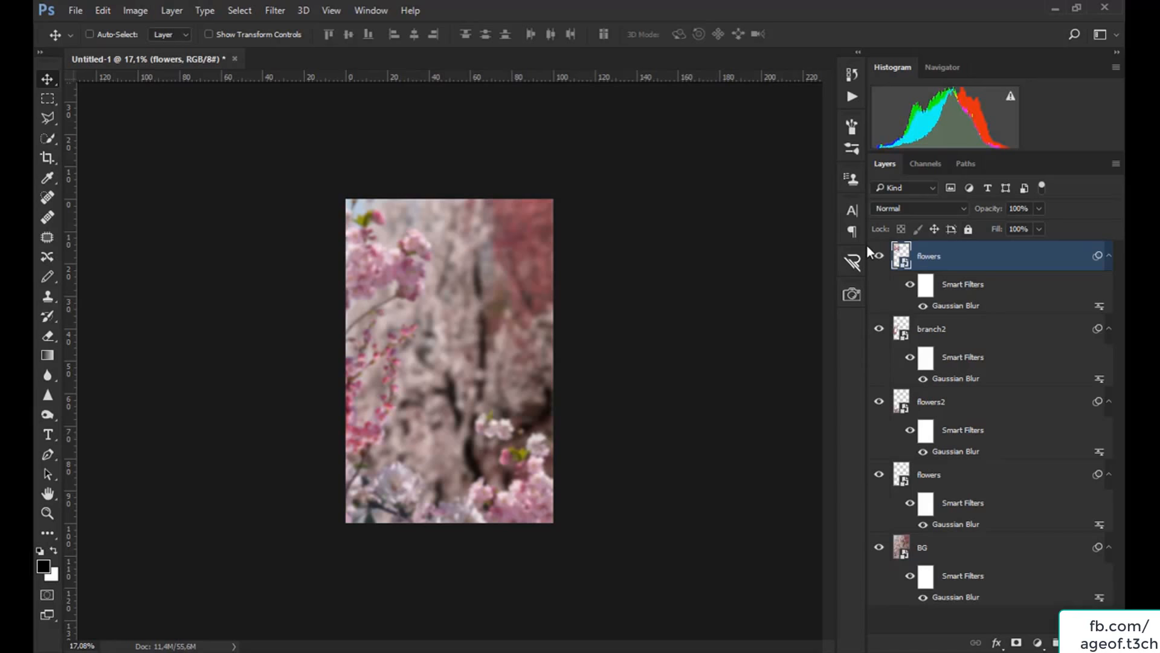
Group the four flower and branch layers above BG and name the group Flowers.
key("shift")
left_click(978, 477, "shift")
key("ctrl")
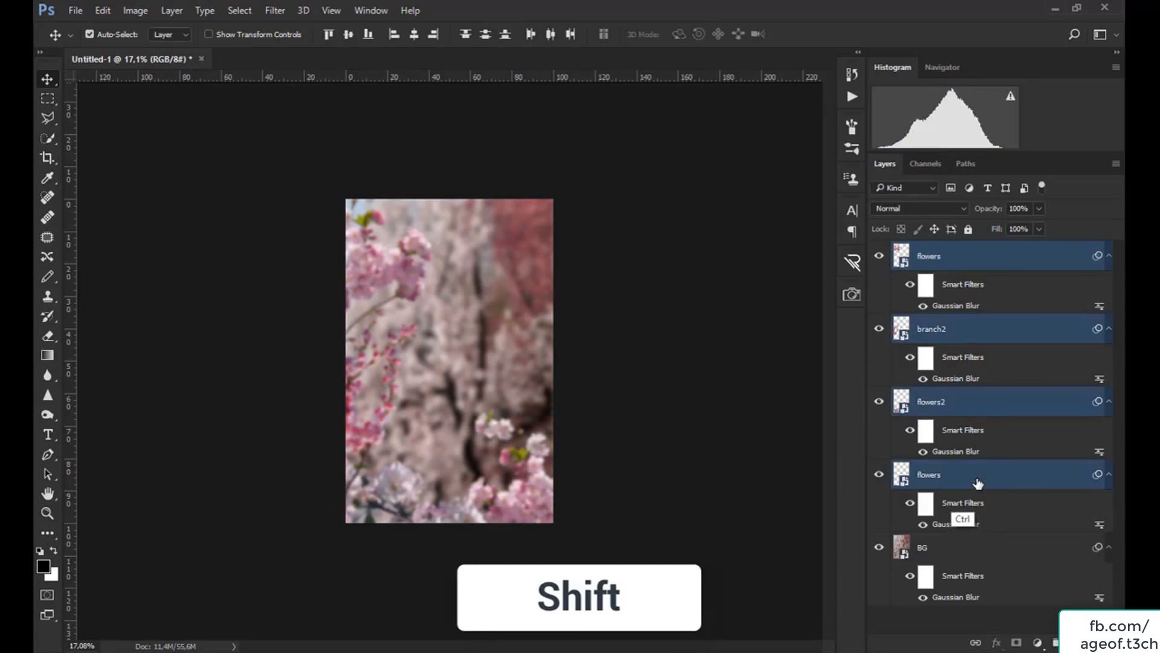
key("ctrl+g")
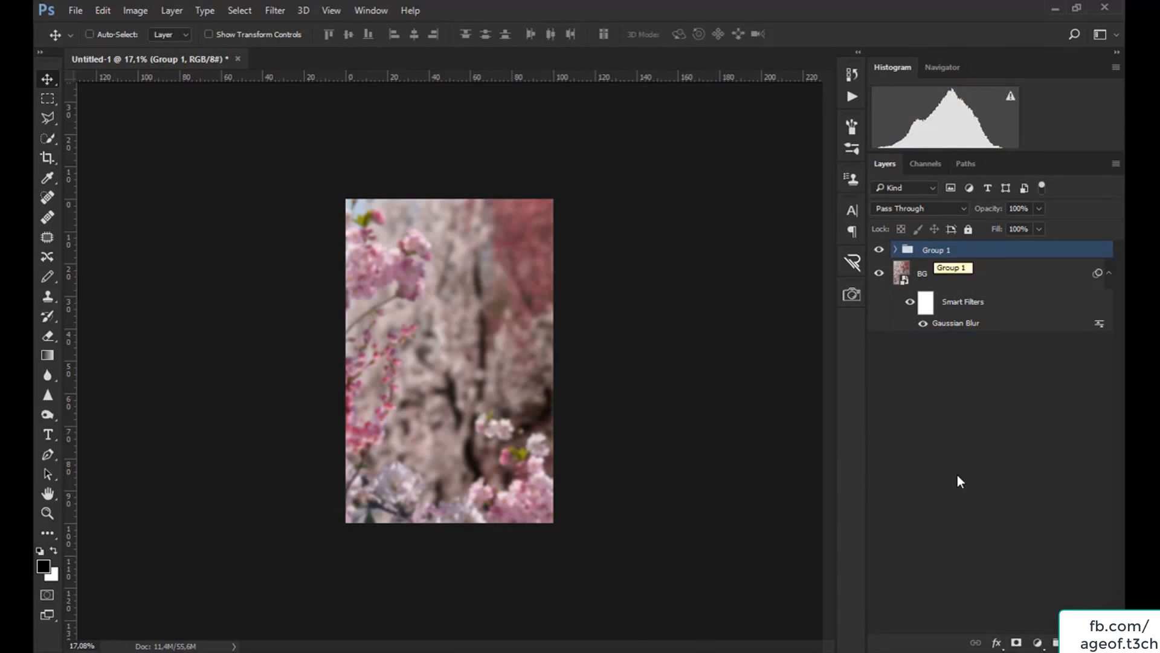
double_click(935, 250)
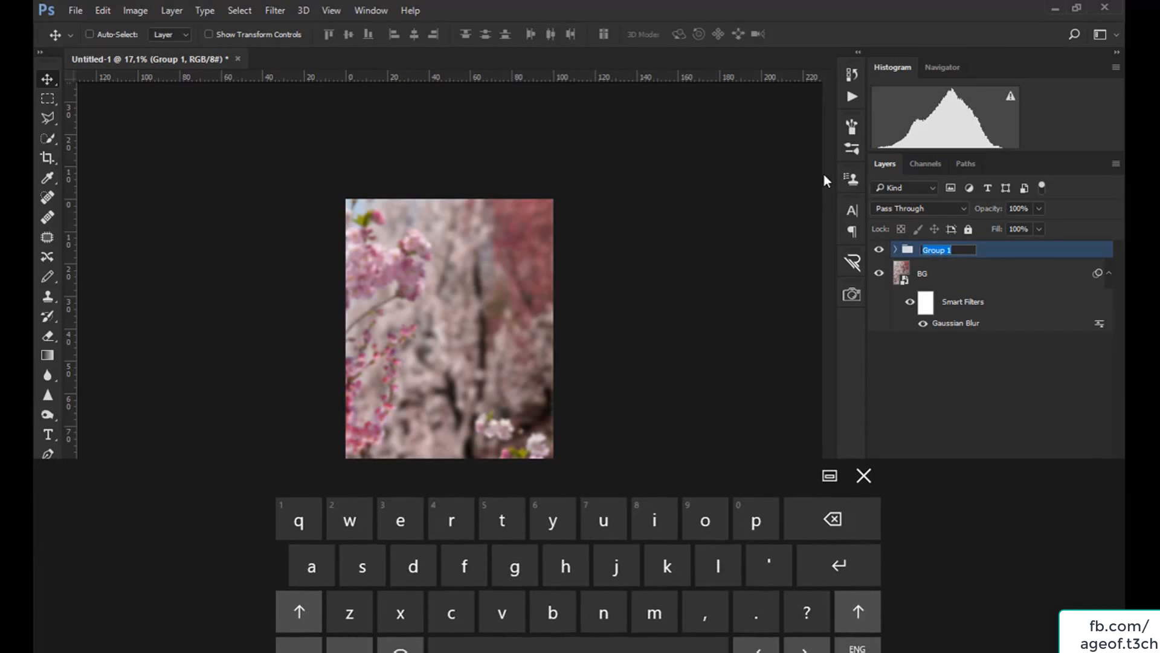
key("BackSpace")
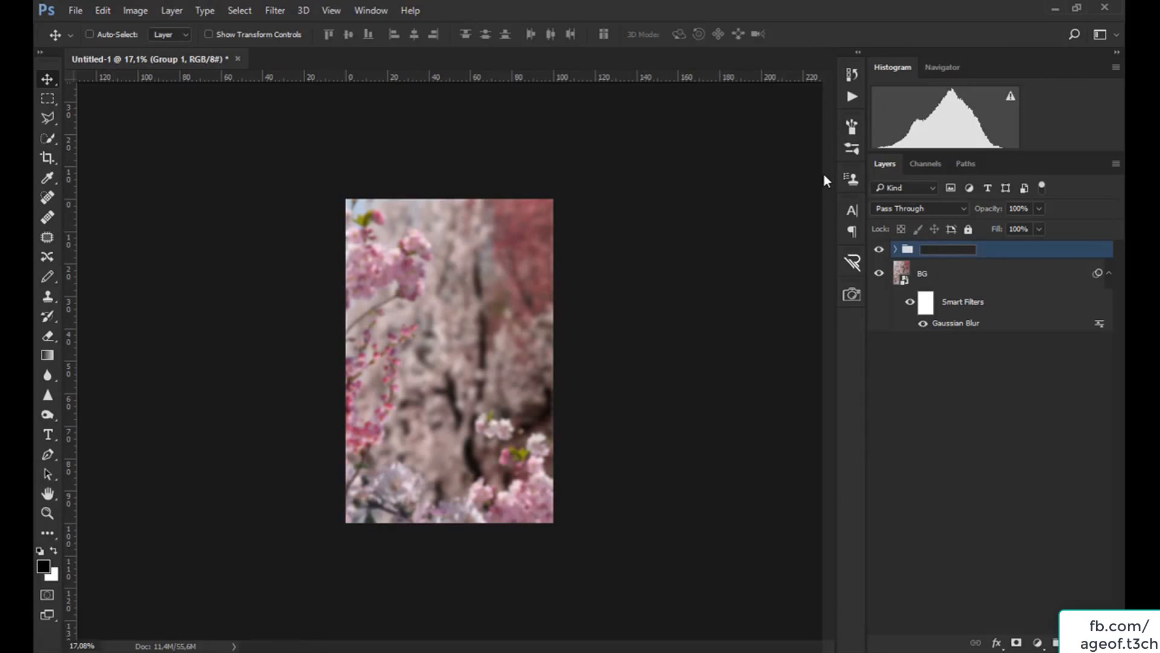
type("Flowers")
key("Return")
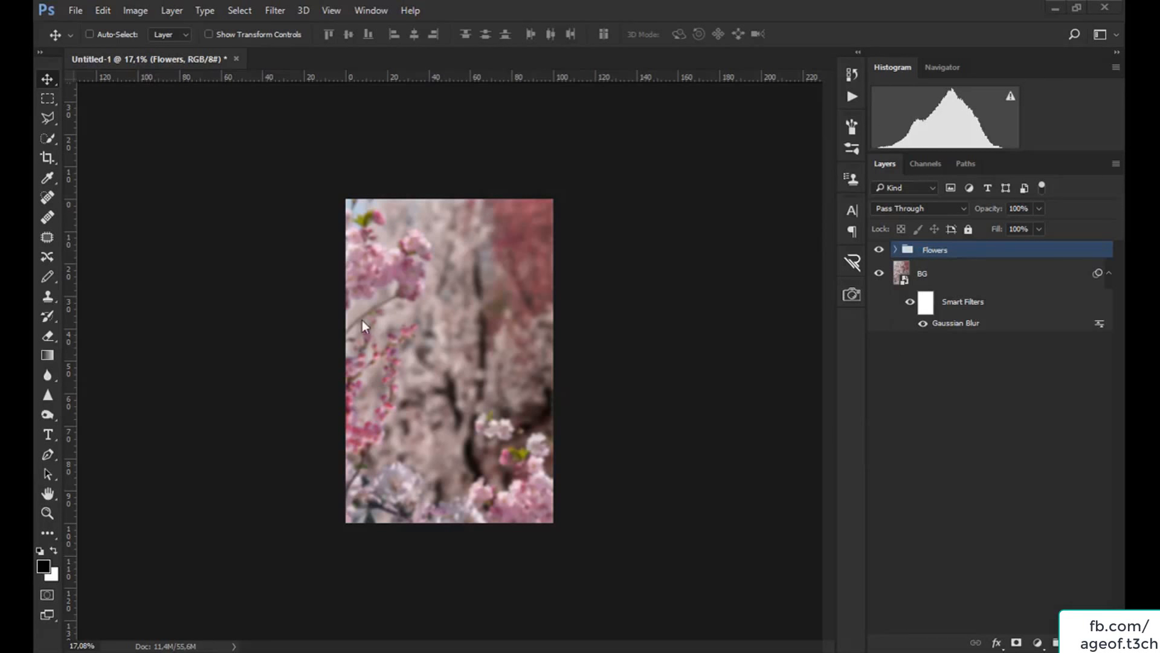
Place the model image from the Materials folder into the document above the Flowers group.
key("alt+Tab")
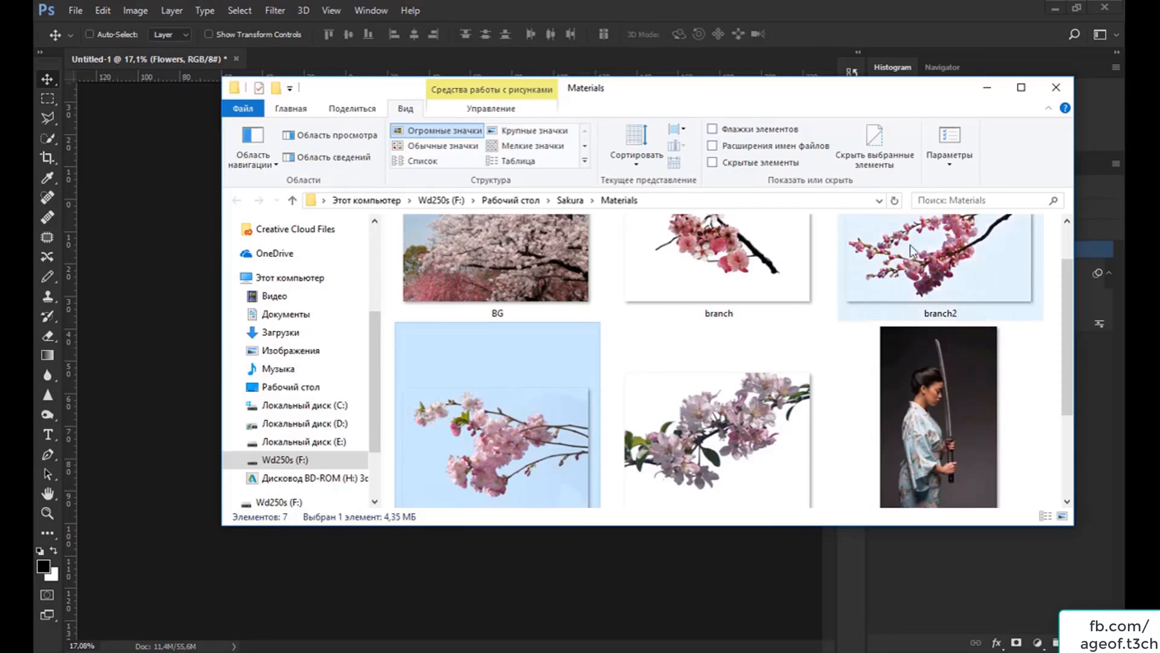
left_click_drag(1062, 299, 1068, 327)
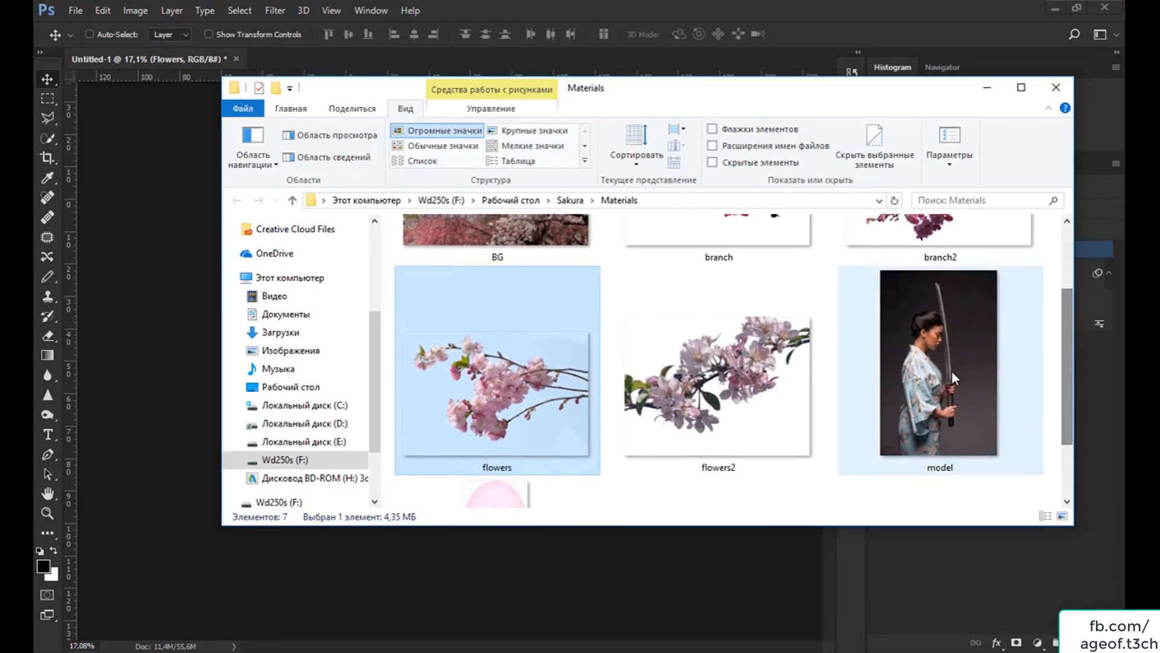
left_click_drag(955, 369, 487, 543)
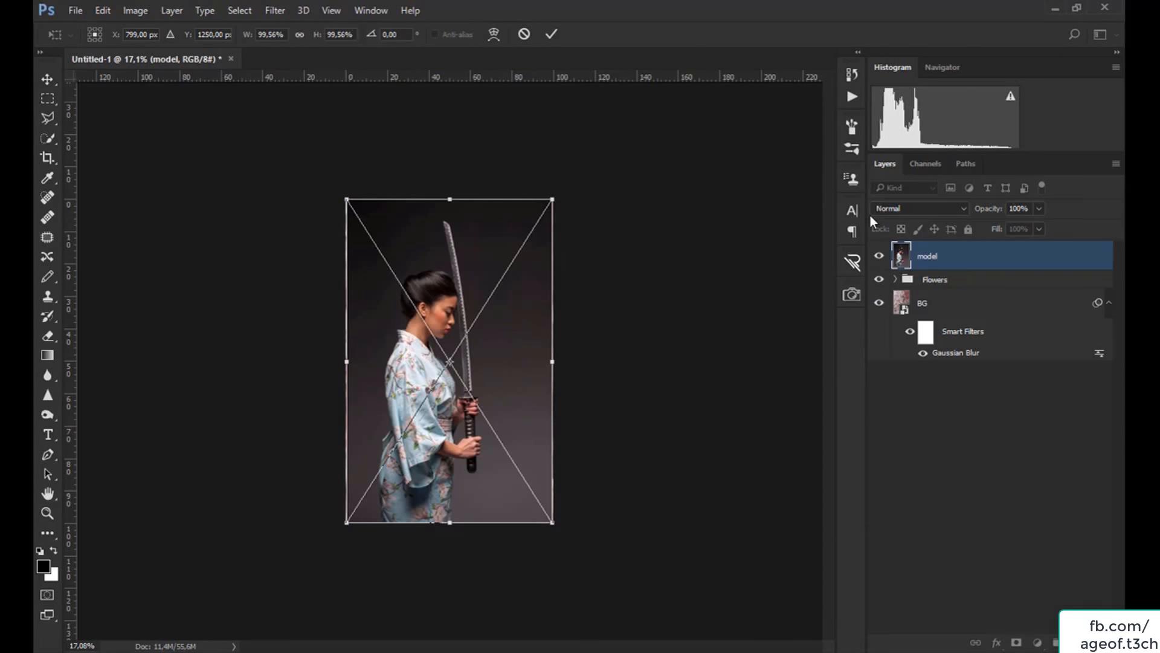
Lower the model layer's opacity to 50% and shift the image slightly to about X 793 px, Y 1259 px.
left_click(1039, 208)
left_click_drag(1021, 224, 1020, 224)
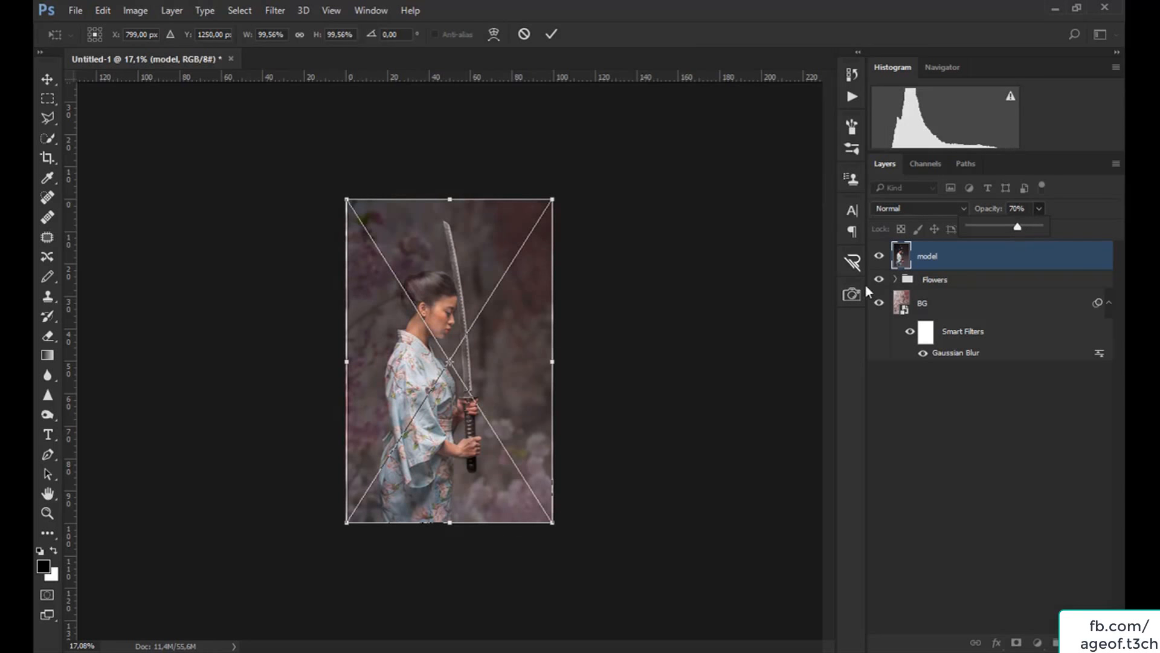
left_click(1007, 223)
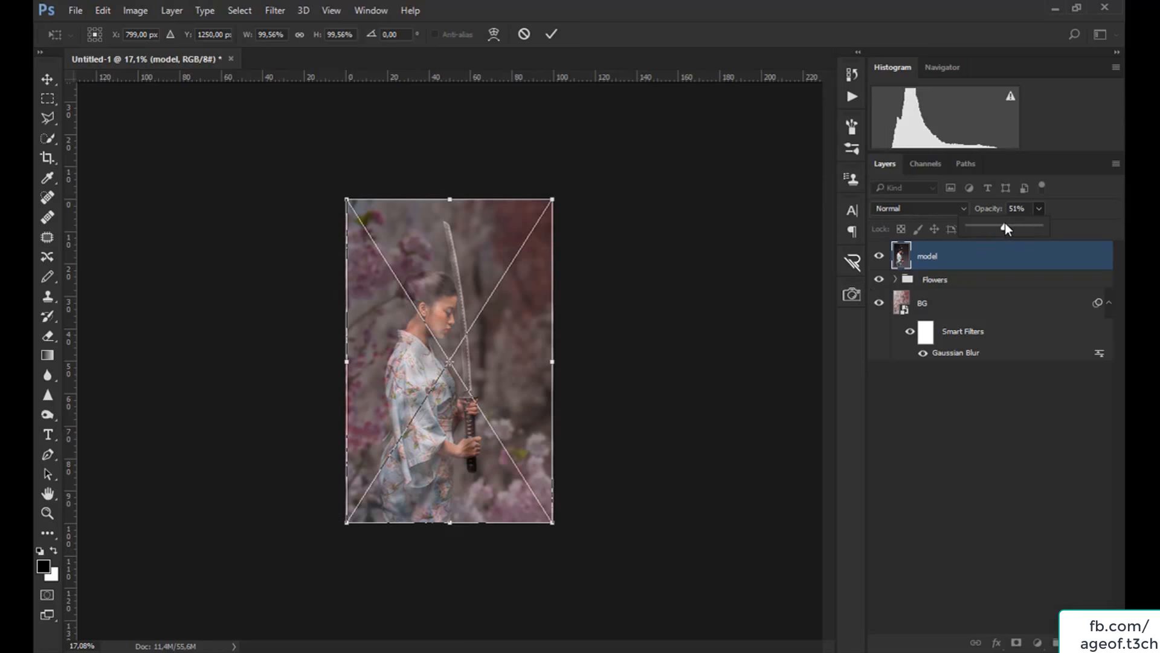
left_click_drag(473, 345, 457, 348)
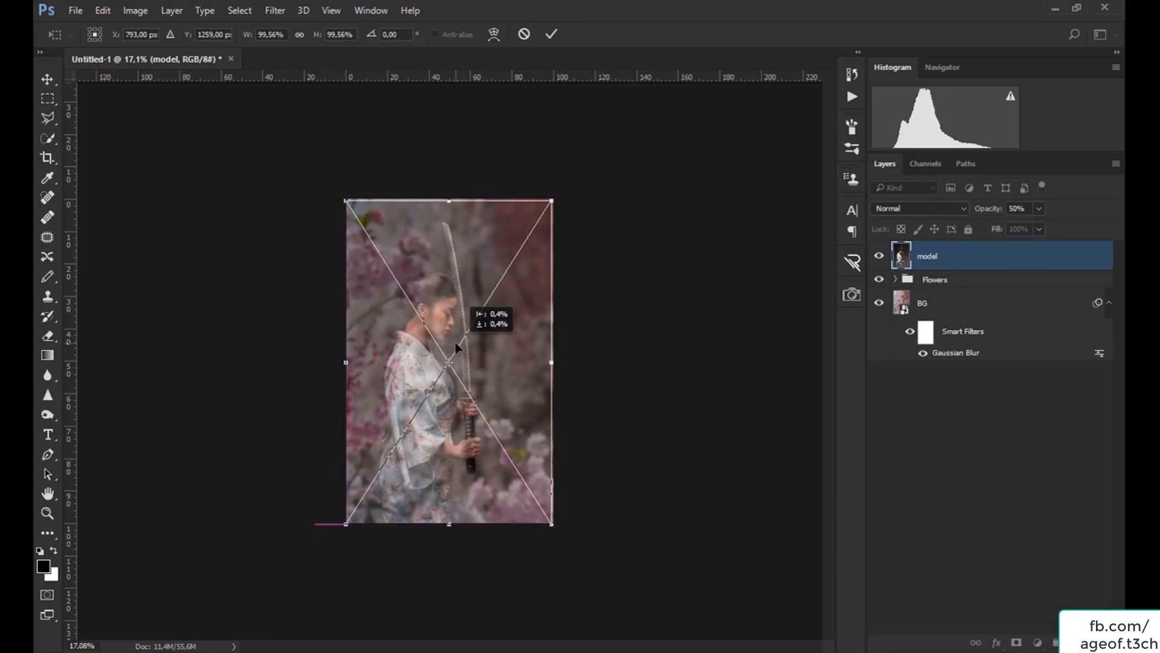
left_click_drag(458, 345, 458, 355)
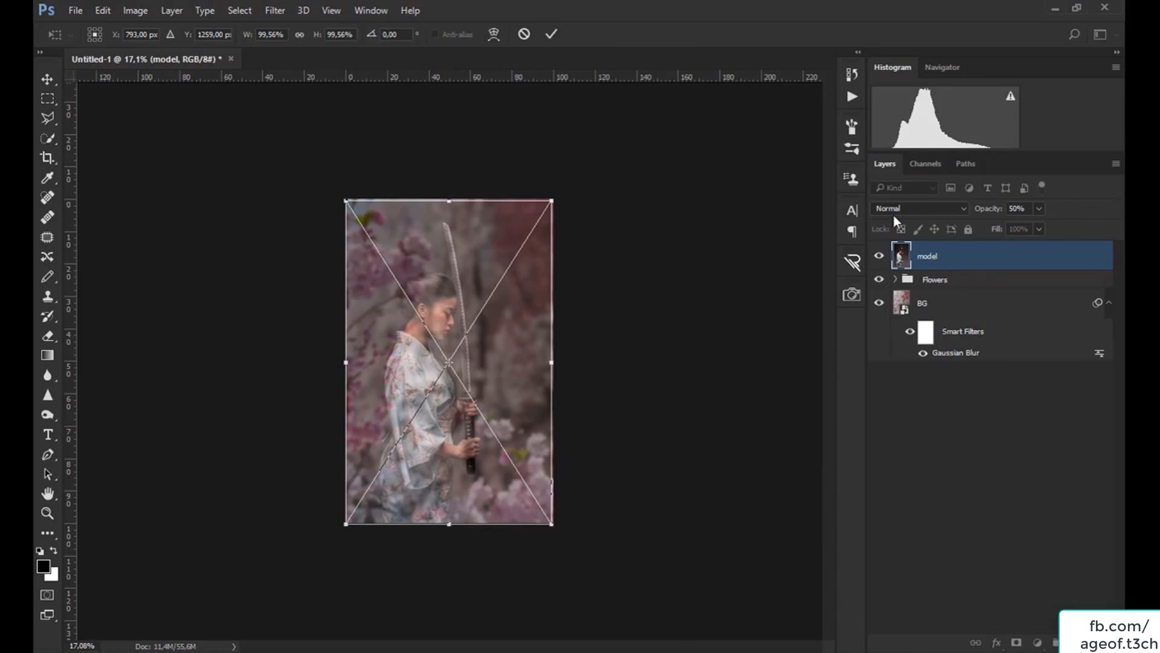
Restore the model layer's opacity to 100% and commit the placement.
left_click(1039, 207)
left_click_drag(1037, 225, 1077, 226)
key("Return")
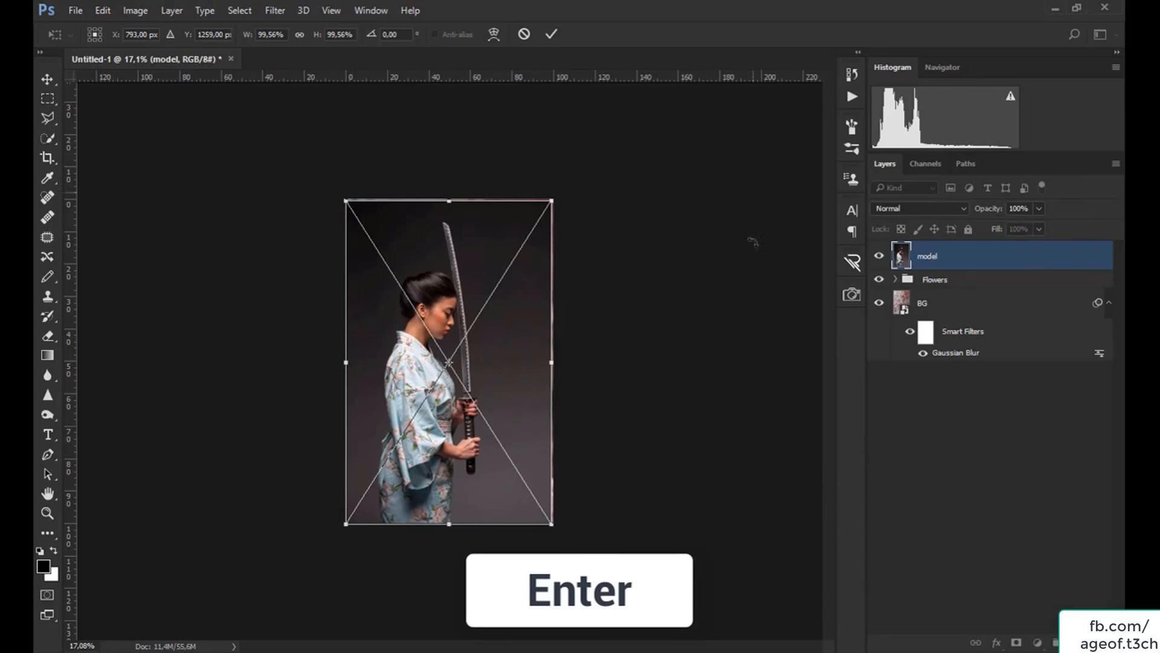
key("Return")
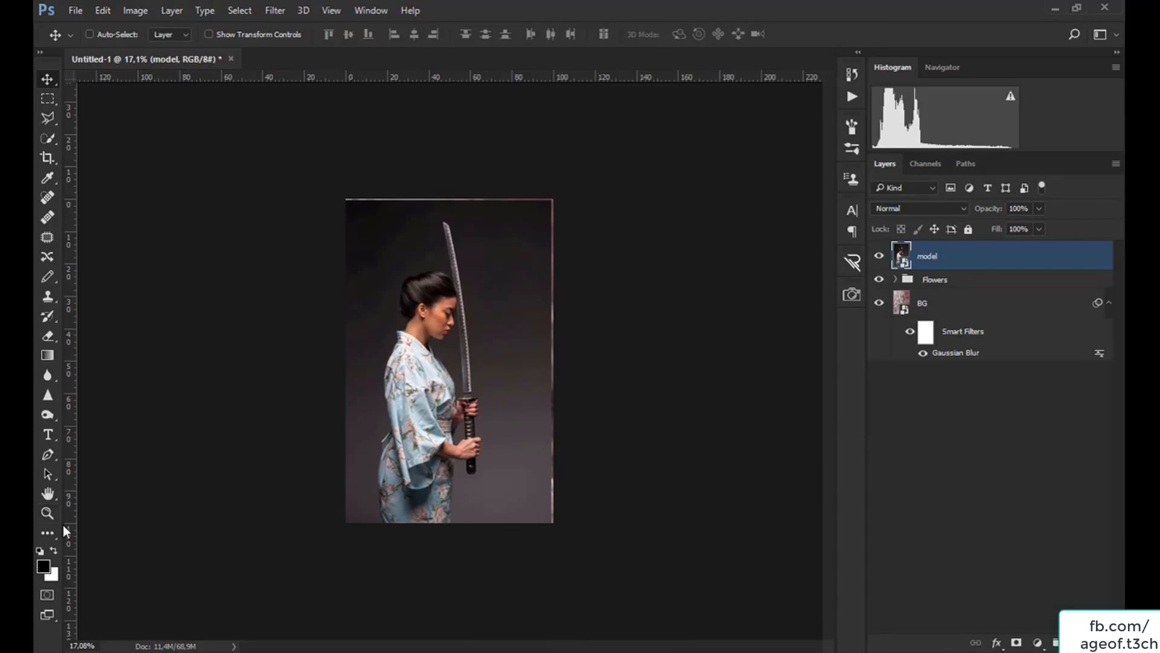
Start a Pen path where the hair meets the sword, tracing the blade's back edge upward and curving around the tip.
key("z")
left_click(483, 381)
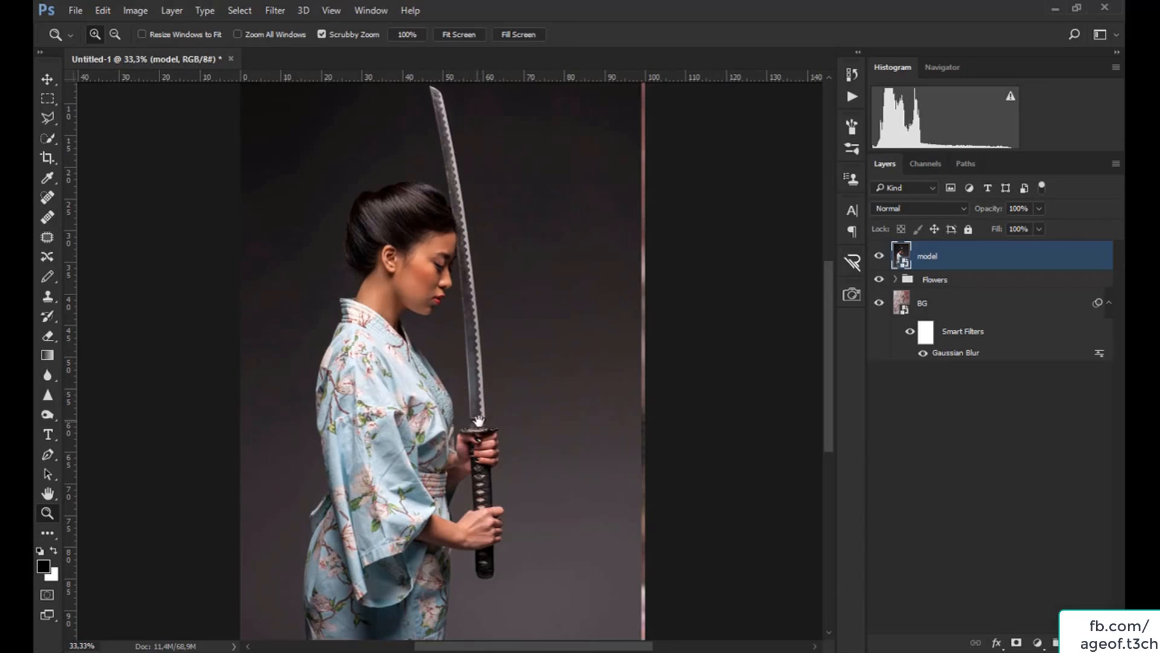
scroll(435, 441, "down", 3)
left_click(400, 483)
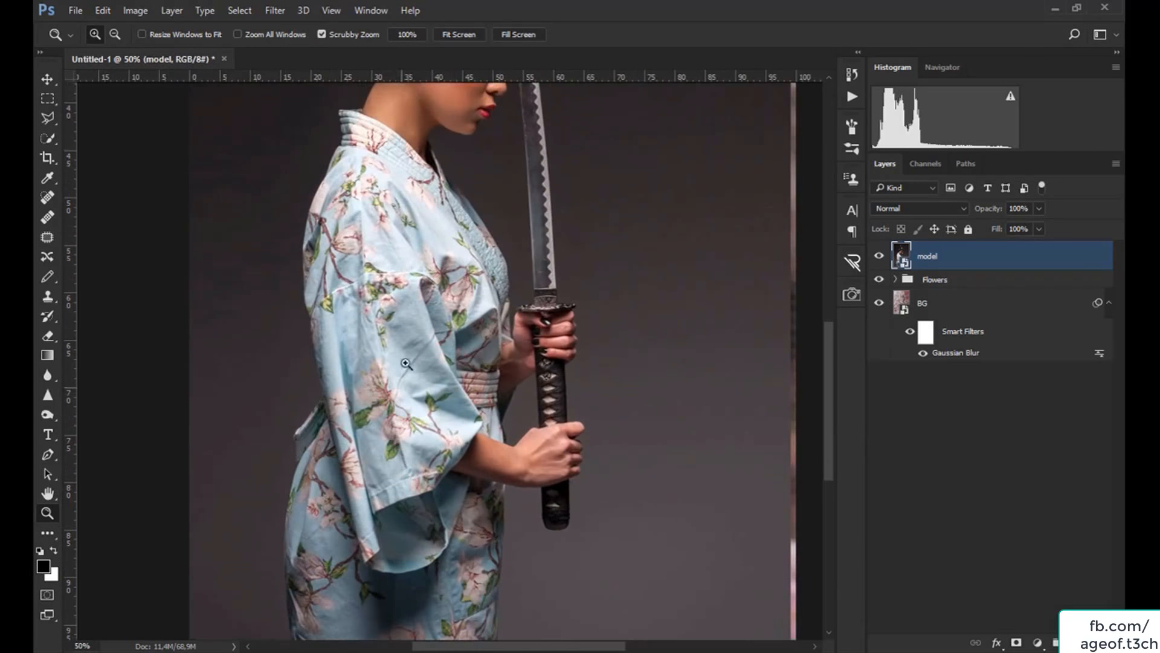
left_click_drag(442, 302, 521, 337)
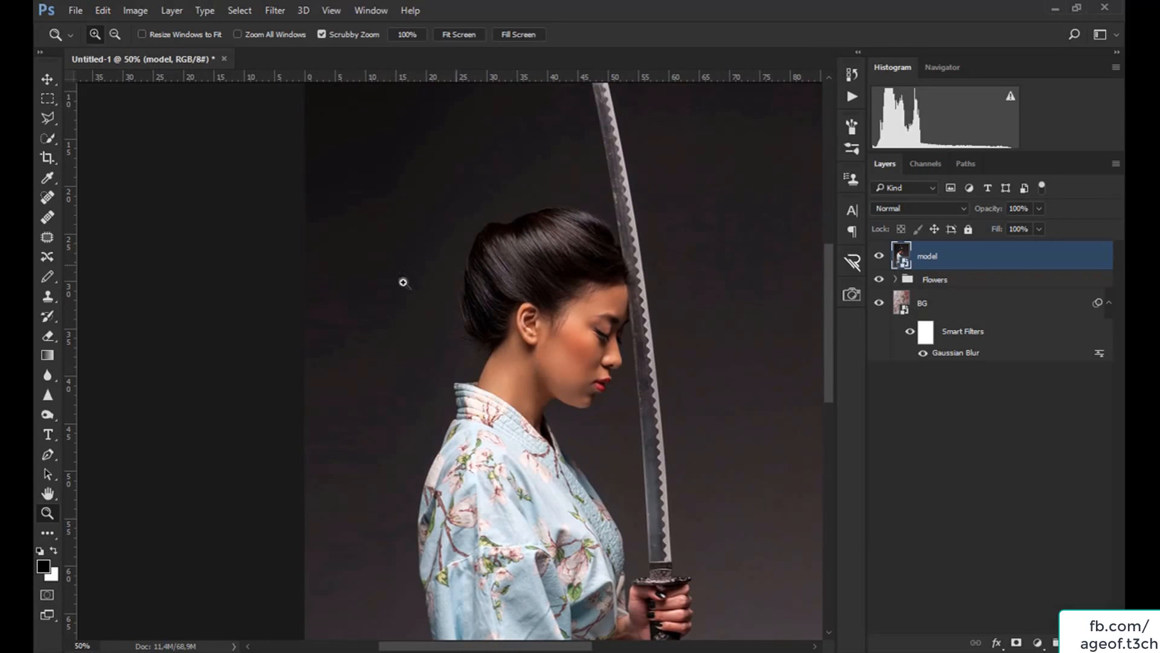
left_click(51, 454)
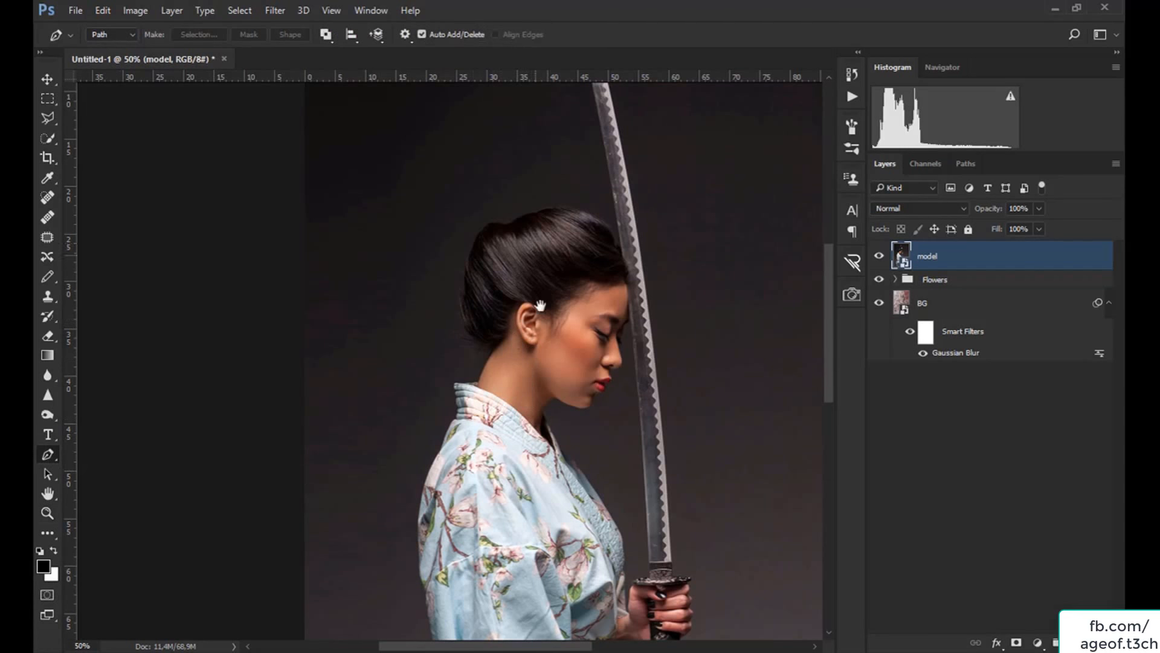
scroll(521, 329, "up", 5)
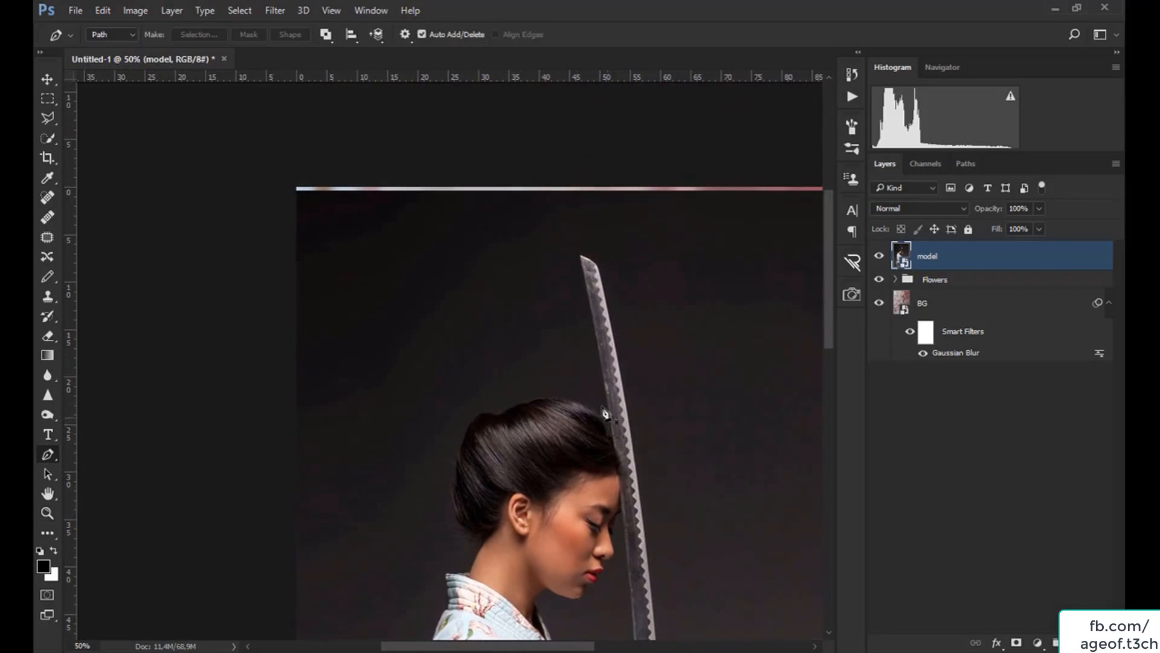
scroll(604, 413, "up", 5)
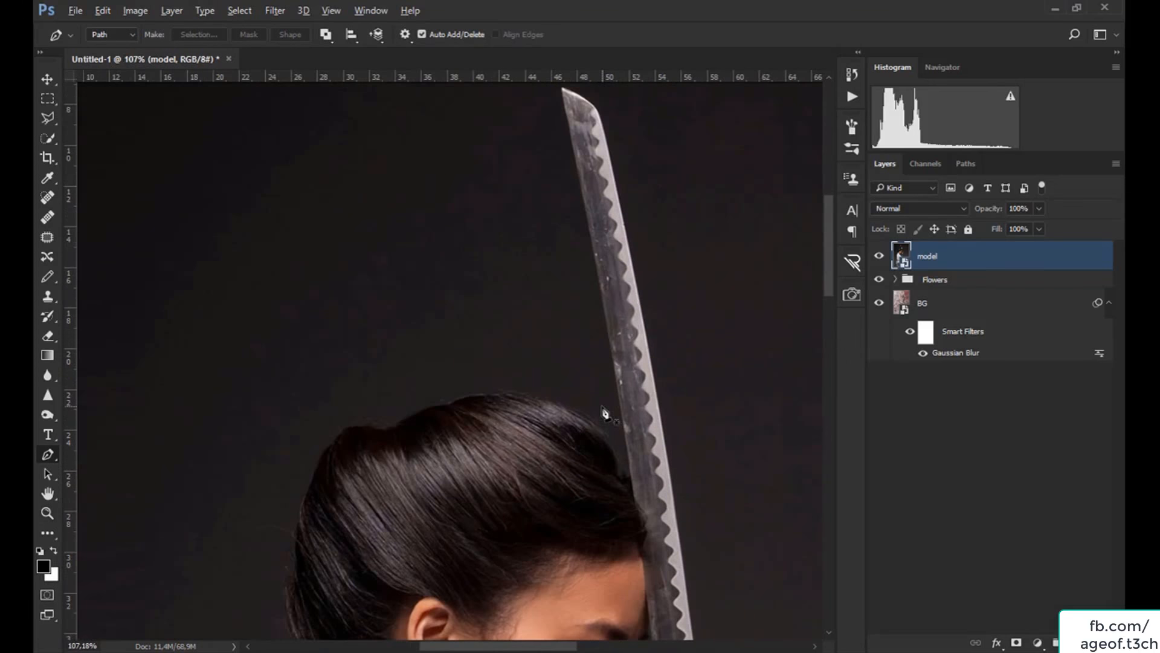
left_click(629, 475)
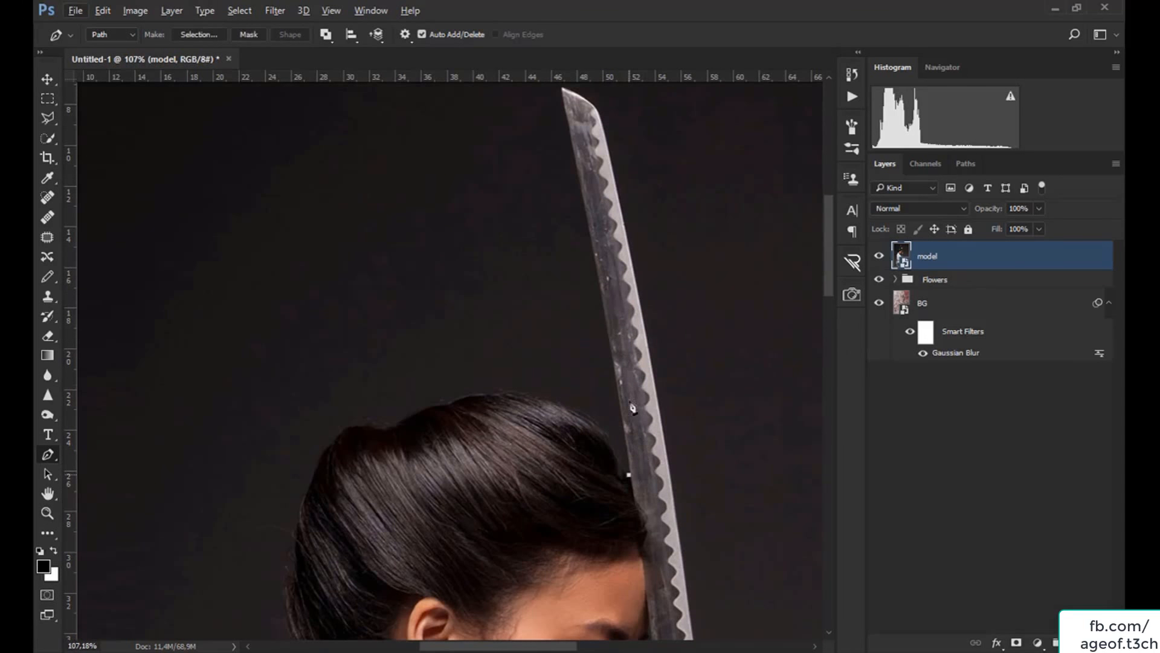
left_click(560, 91)
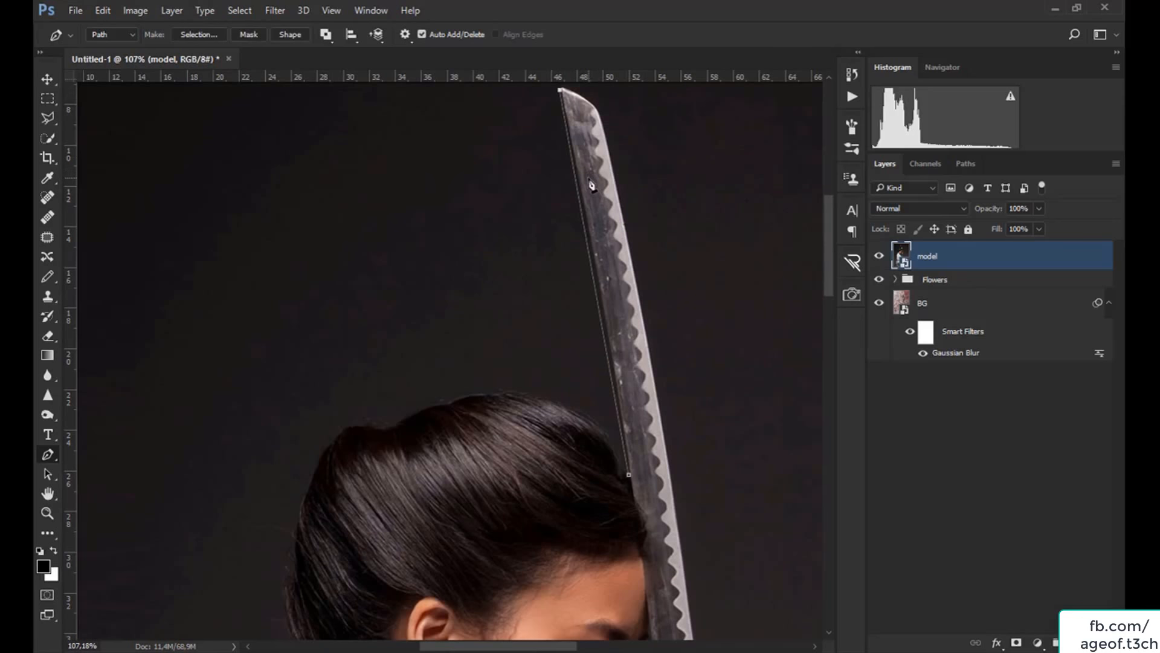
left_click_drag(594, 283, 596, 268)
left_click_drag(641, 155, 646, 273)
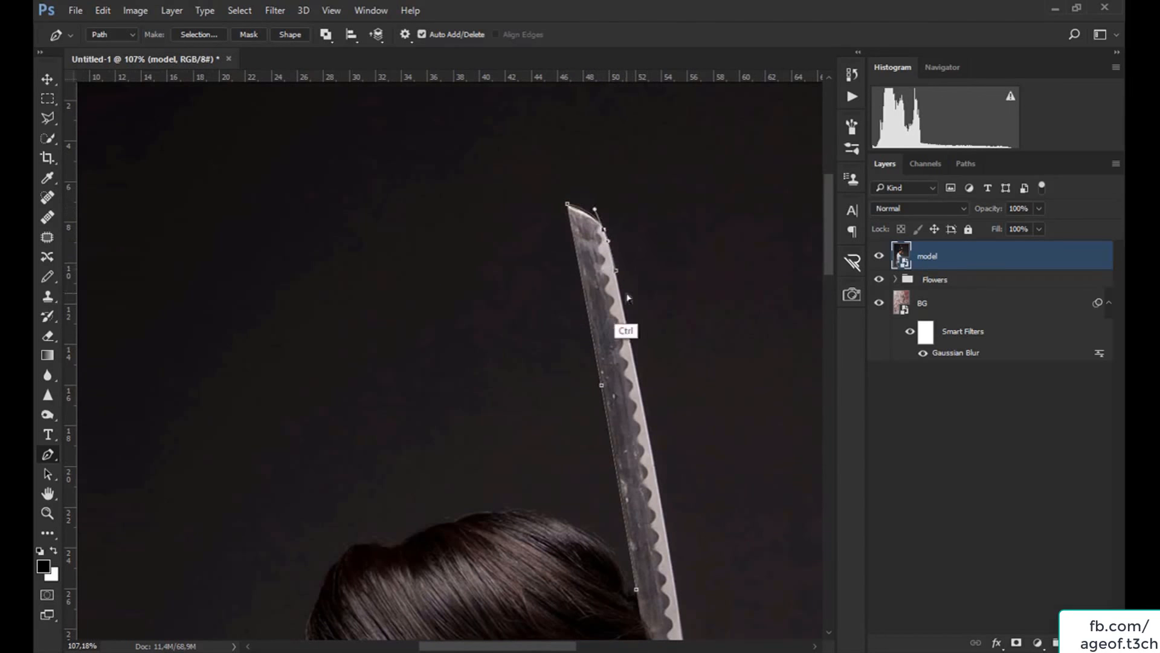
Continue the path down the blade's outer edge and along the top of the sword guard.
left_click_drag(710, 519, 619, 304)
left_click_drag(653, 580, 546, 79)
left_click_drag(530, 242, 534, 281)
left_click_drag(610, 423, 580, 345)
scroll(570, 416, "up", 9)
left_click(475, 411)
left_click(531, 413)
left_click(568, 417)
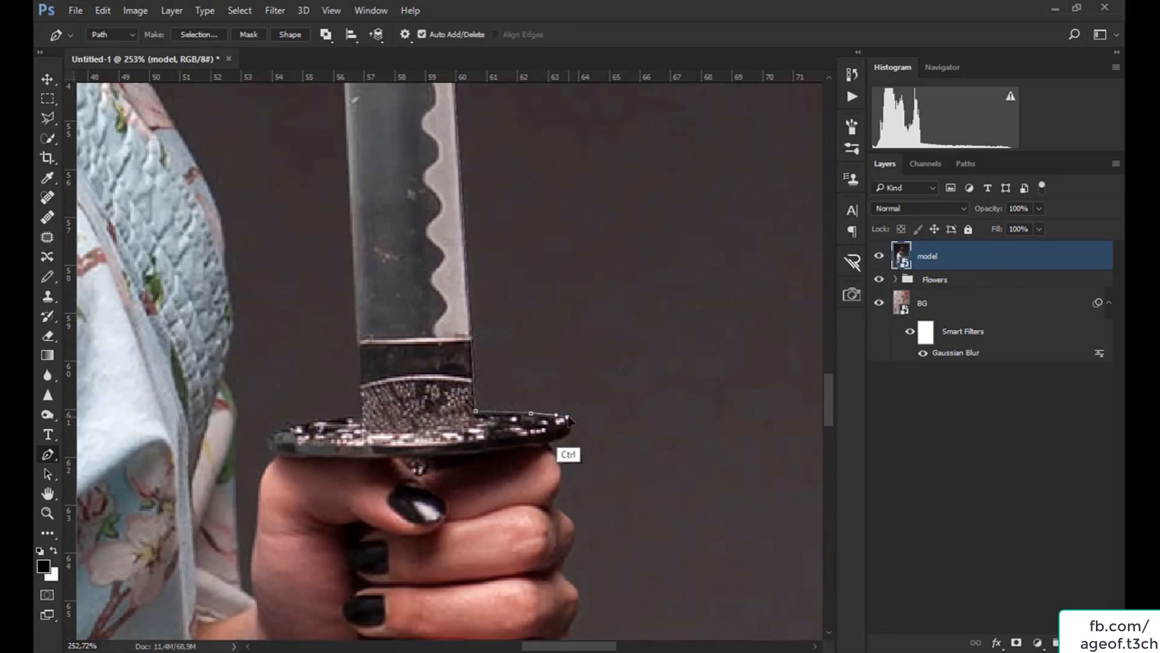
Trace the path around the guard's outer end and the curved fingers of the upper hand.
left_click(570, 432)
left_click(549, 506)
mouse_move(565, 469)
left_mouse_down()
mouse_move(568, 485)
mouse_move(552, 366)
left_mouse_up()
left_click_drag(538, 376, 542, 389)
left_click(521, 420)
left_click_drag(546, 446, 550, 460)
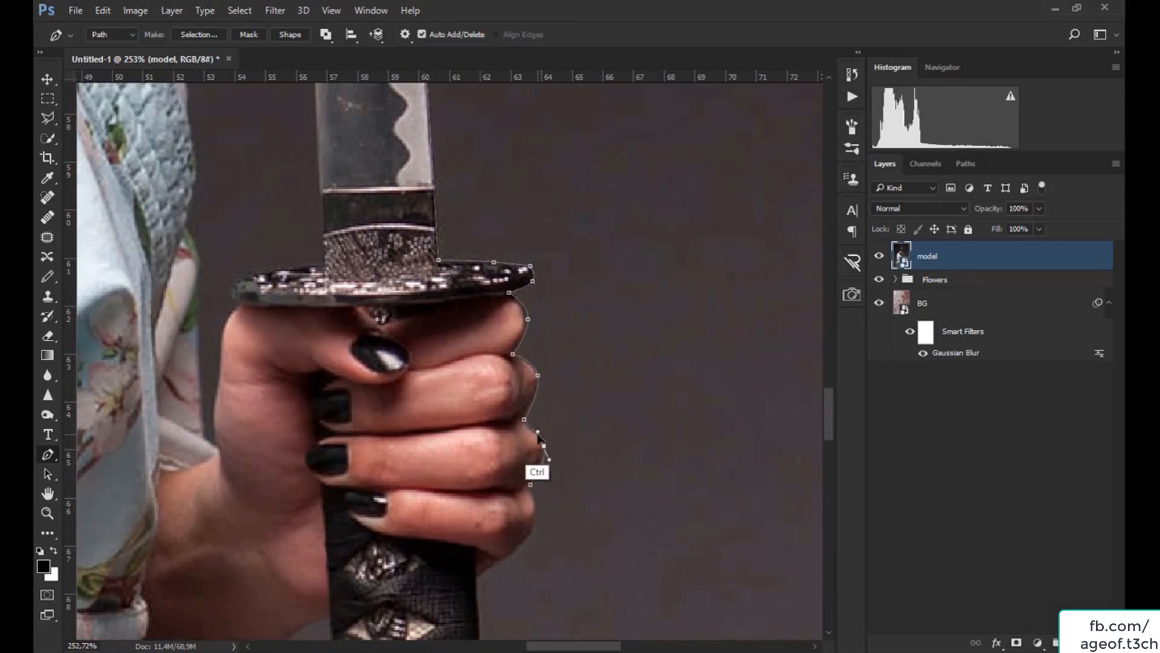
left_click(525, 486)
mouse_move(530, 521)
left_mouse_down()
mouse_move(519, 440)
mouse_move(521, 462)
left_mouse_up()
left_click(488, 480)
left_click(464, 497)
Extend the path down the sword handle and around the fingers of the lower hand.
left_click_drag(489, 580, 504, 280)
left_click_drag(487, 308, 489, 326)
left_click(455, 430)
left_click_drag(532, 478, 537, 434)
left_click(479, 493)
left_click_drag(511, 580, 496, 410)
left_click(475, 554)
left_click(477, 446)
left_click(478, 424)
left_click(438, 464)
Trace the path around the rounded end of the sword handle and back up to the forearm.
left_click_drag(447, 475, 487, 378)
left_click(478, 509)
left_click_drag(480, 517, 493, 421)
left_click_drag(456, 456, 481, 477)
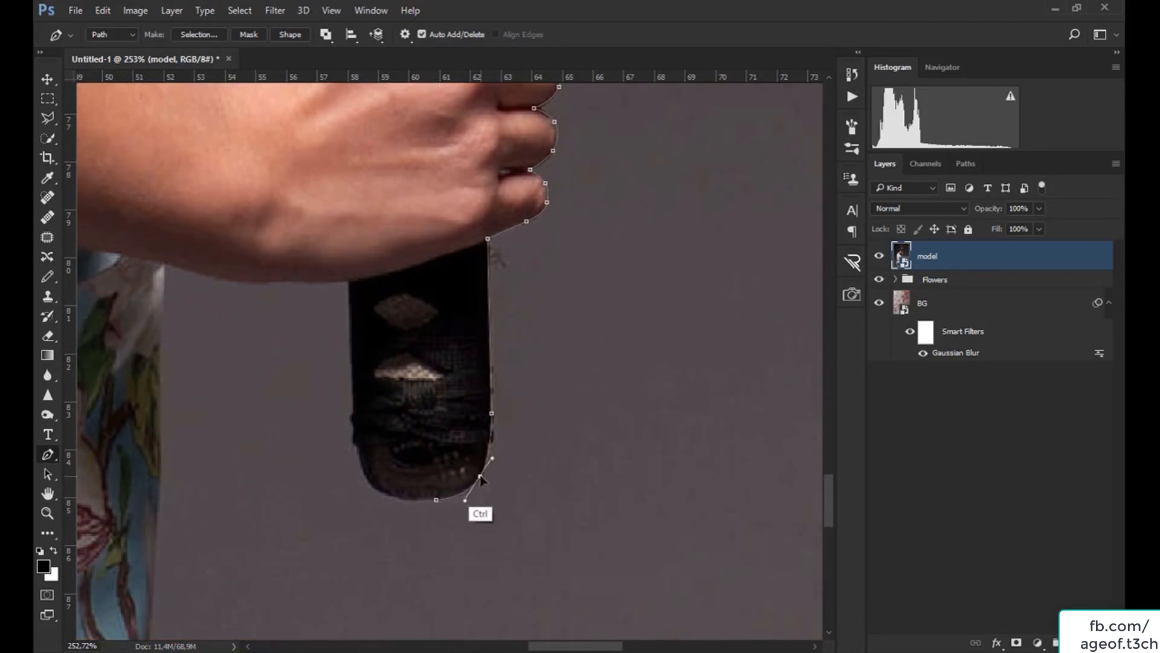
left_click(353, 396)
left_click_drag(386, 448, 369, 481)
left_click(454, 494)
Follow the underside of the forearm and the kimono's front edge down to the bottom of the image.
left_click_drag(424, 538, 524, 559)
left_click(450, 305)
left_click(330, 343)
left_click_drag(411, 349, 392, 358)
left_click_drag(336, 560, 489, 318)
left_click(455, 513)
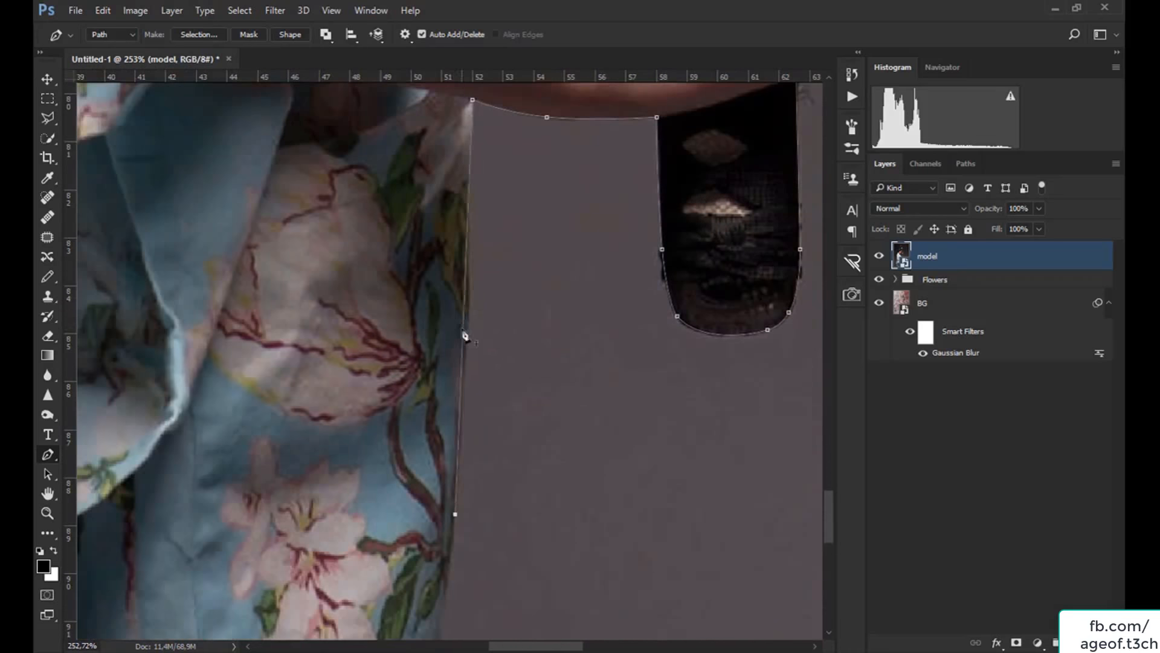
left_click_drag(505, 532, 532, 214)
left_click(455, 552)
left_click_drag(466, 454, 480, 456)
left_click(414, 536)
Carry the path up the kimono's lower back edge and around the protruding fabric at the waist.
left_click(407, 187)
left_click_drag(412, 440, 429, 440)
left_click(435, 98)
left_click(483, 191)
left_click_drag(448, 357, 434, 356)
left_click_drag(465, 199, 446, 405)
left_click(446, 400)
left_click(446, 296)
left_click(450, 242)
left_click(577, 92)
Trace the path up the back edge of the kimono sleeve toward the upper back.
left_click_drag(580, 96, 549, 466)
left_click(466, 389)
left_click_drag(510, 595, 502, 598)
left_click_drag(448, 217, 472, 377)
left_click_drag(470, 380, 468, 350)
left_click_drag(483, 121, 450, 471)
left_click_drag(442, 544, 445, 456)
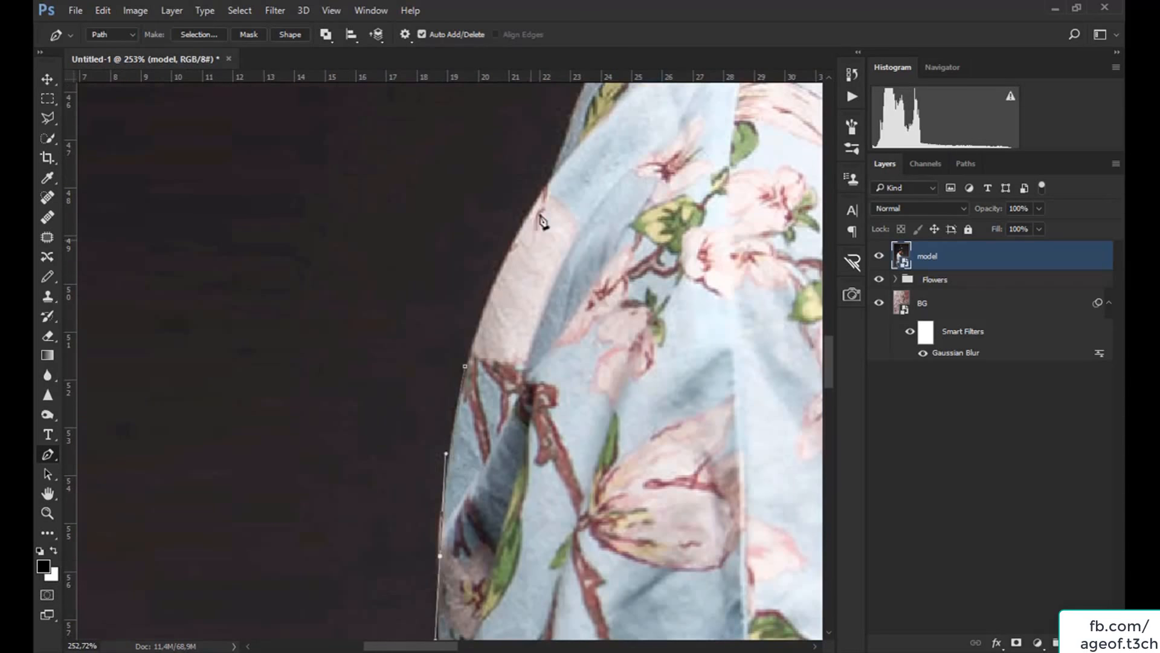
Curve the path over the upper back and shoulder to the base of the kimono collar.
left_click_drag(490, 282, 511, 235)
left_click_drag(561, 182, 532, 415)
left_click(514, 417)
left_click_drag(562, 294, 577, 268)
left_click_drag(635, 182, 600, 321)
scroll(671, 314, "up", 5)
Outline the ridged folds at the back of the collar and its top edge up to the neck.
left_click(490, 456)
left_click_drag(490, 426, 493, 411)
left_click_drag(490, 338, 489, 316)
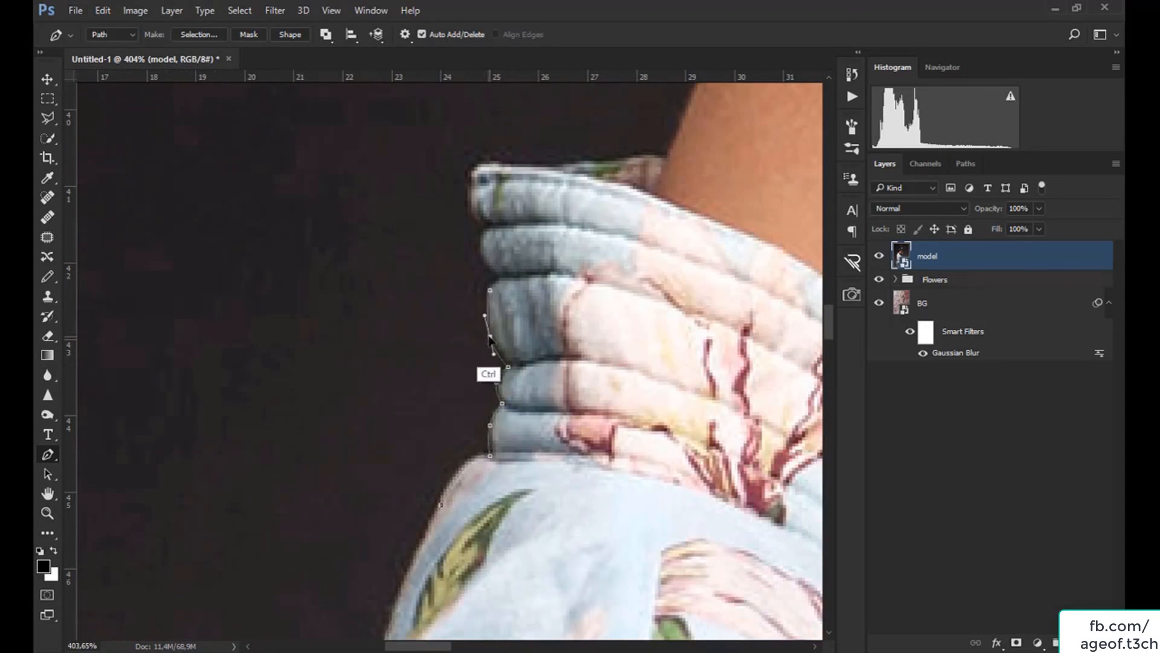
left_click_drag(478, 257, 474, 243)
left_click_drag(534, 315, 532, 458)
left_click(474, 309)
left_click(633, 297)
left_click(670, 298)
left_click_drag(659, 251, 437, 505)
Trace the nape of the neck and the underside of the pinned-up hair.
scroll(437, 505, "down", 3)
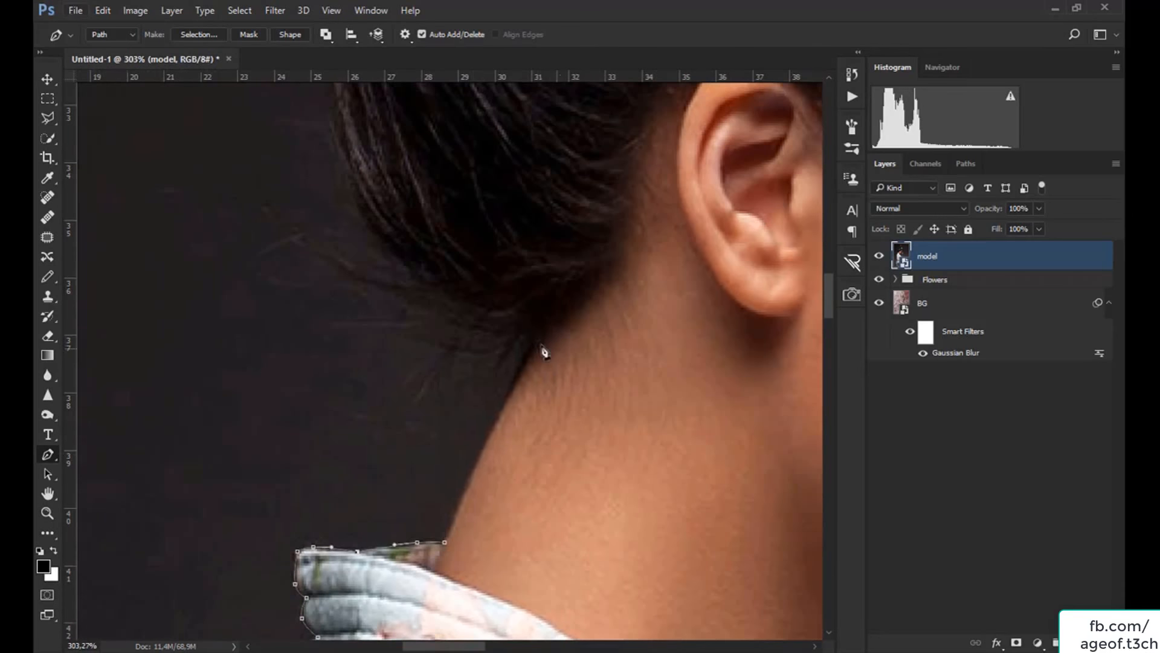
left_click_drag(535, 333, 568, 263)
left_click_drag(577, 270, 586, 349)
left_click(347, 197)
left_click_drag(446, 309, 411, 357)
Curve the path up along the back of the model's hair.
scroll(521, 375, "down", 4)
left_click_drag(478, 199, 390, 535)
left_click(384, 275)
left_click_drag(349, 430, 331, 423)
left_click_drag(319, 502, 307, 521)
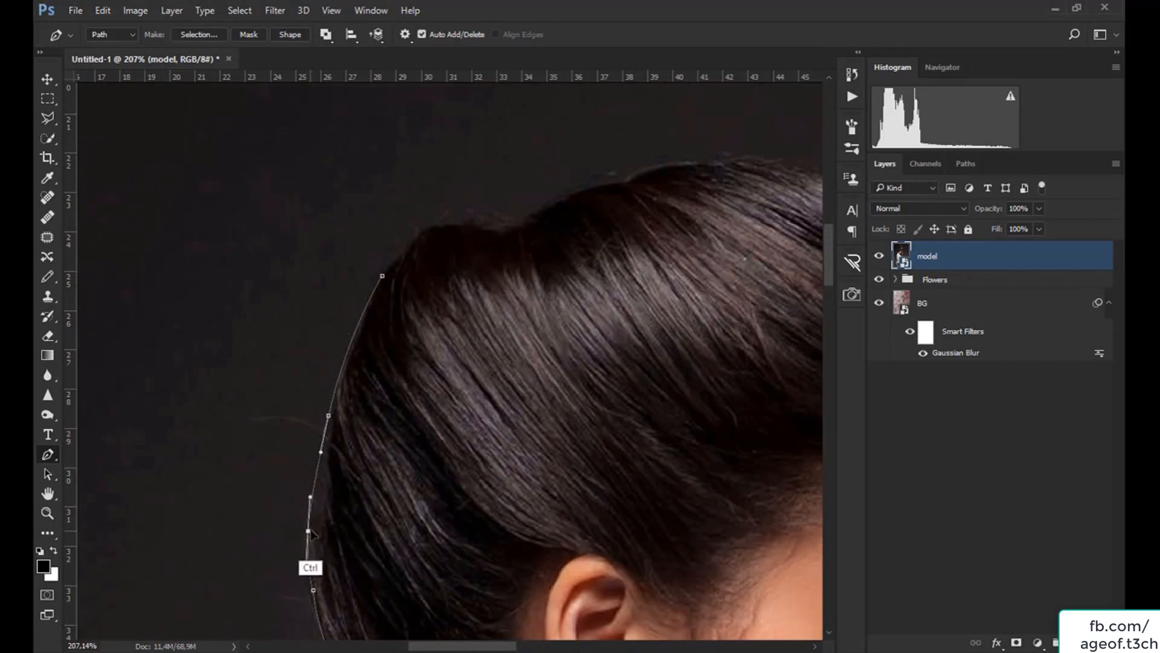
Trace the top of the hair and close the path at its starting point beside the blade.
left_click(447, 383)
left_click_drag(489, 351, 516, 341)
left_click(555, 335)
left_click_drag(430, 313, 462, 309)
left_click(483, 312)
left_click_drag(571, 314, 620, 328)
left_click_drag(620, 322, 632, 348)
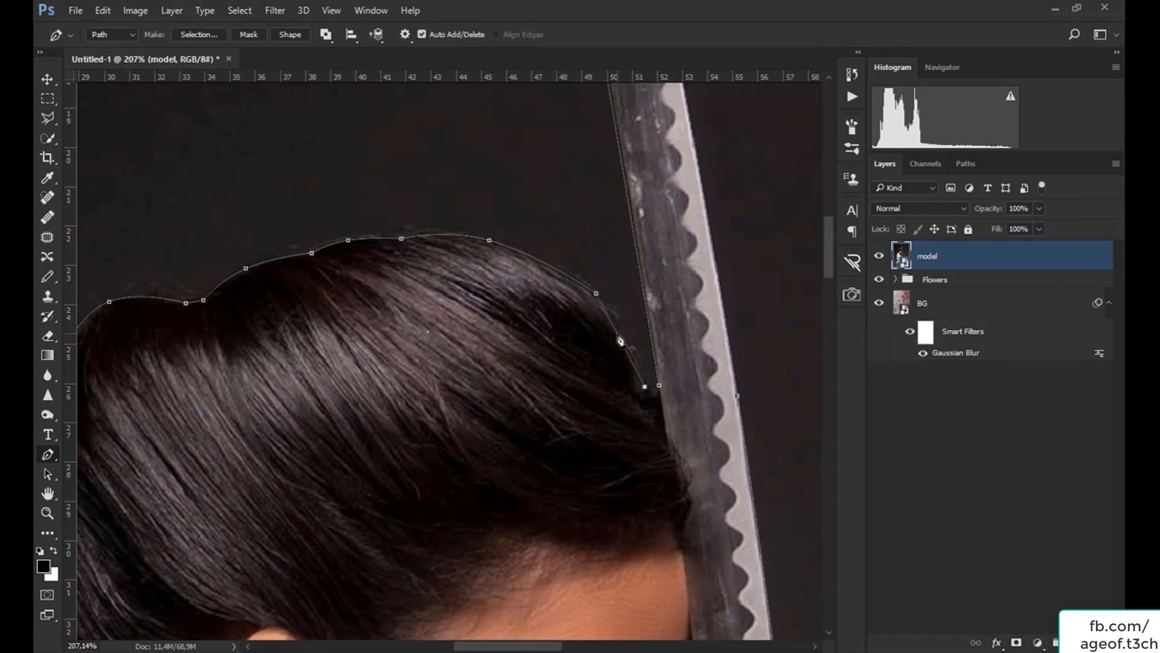
left_click(645, 387)
left_click(659, 385)
Convert the closed path into a new anti-aliased selection with a feather radius of 0 pixels.
scroll(594, 322, "down", 8)
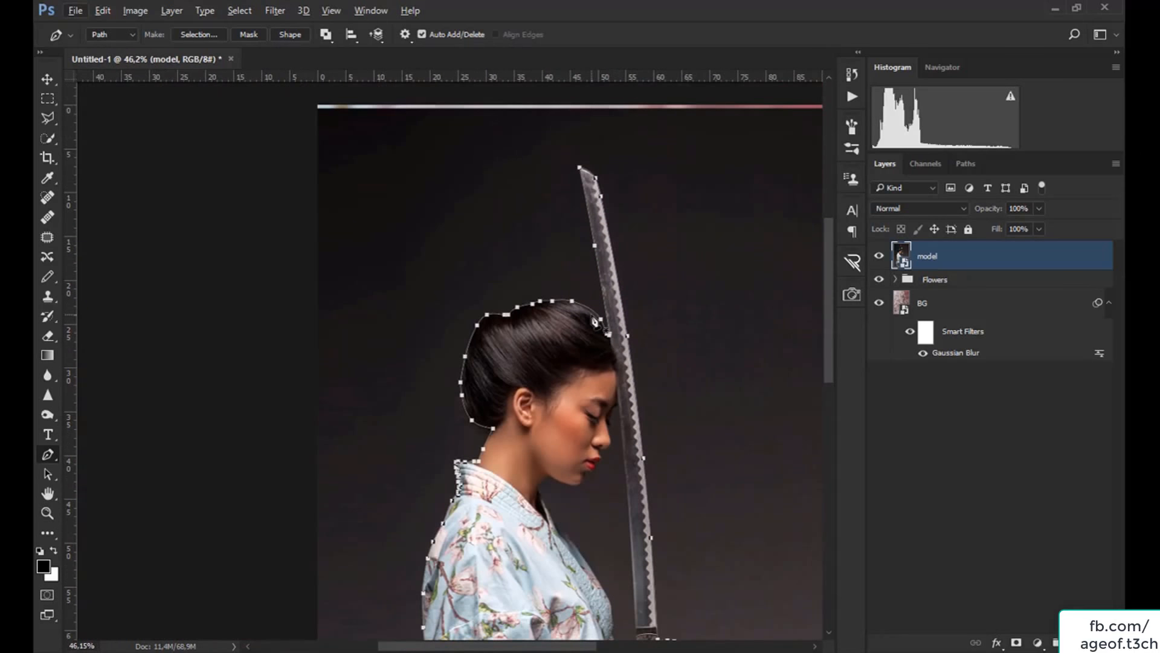
left_click_drag(653, 456, 563, 240)
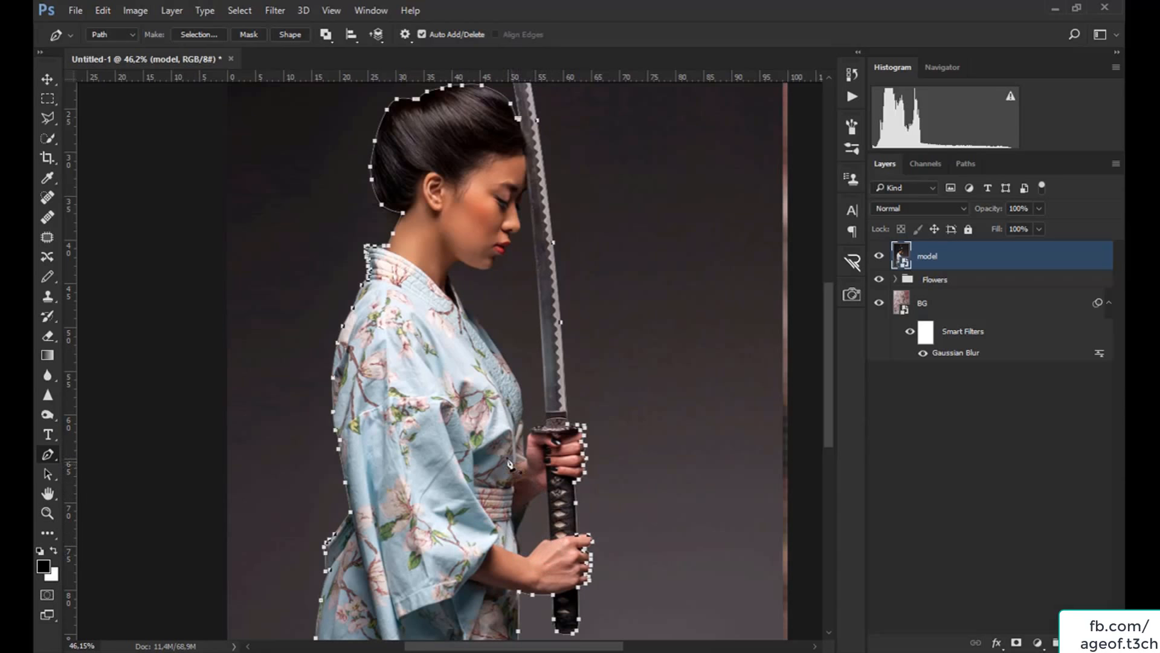
right_click(442, 416)
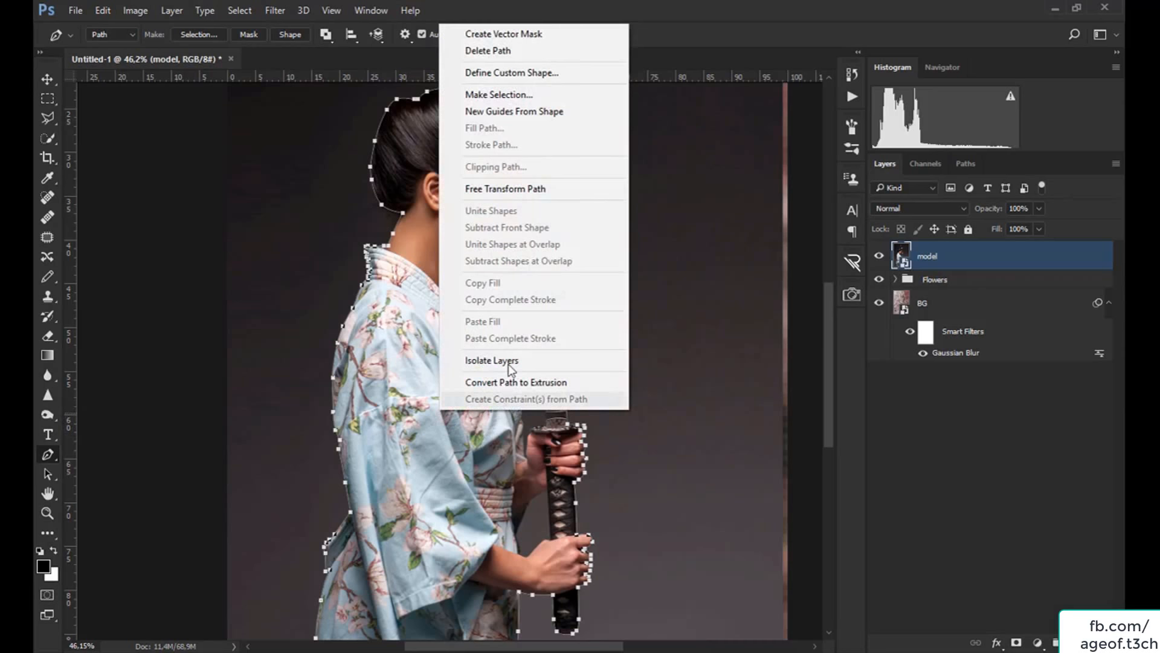
left_click(519, 95)
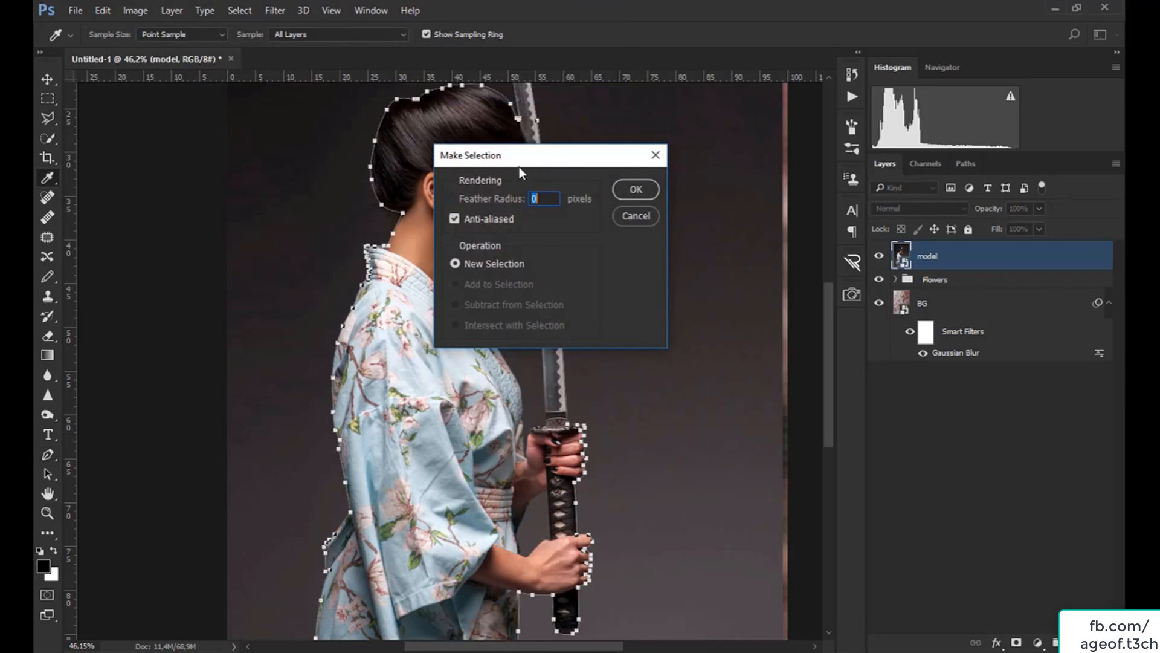
left_click(638, 188)
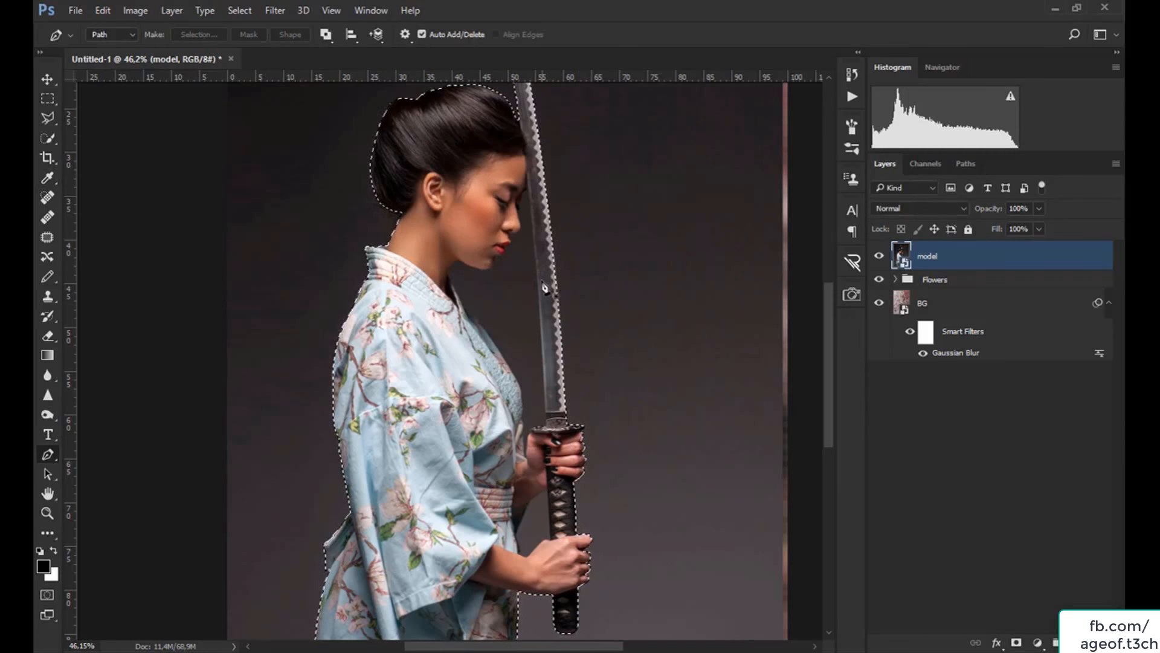
Start a second Pen path for the gap between body and sword, following the blade's inner edge down toward the guard.
scroll(546, 286, "up", 2)
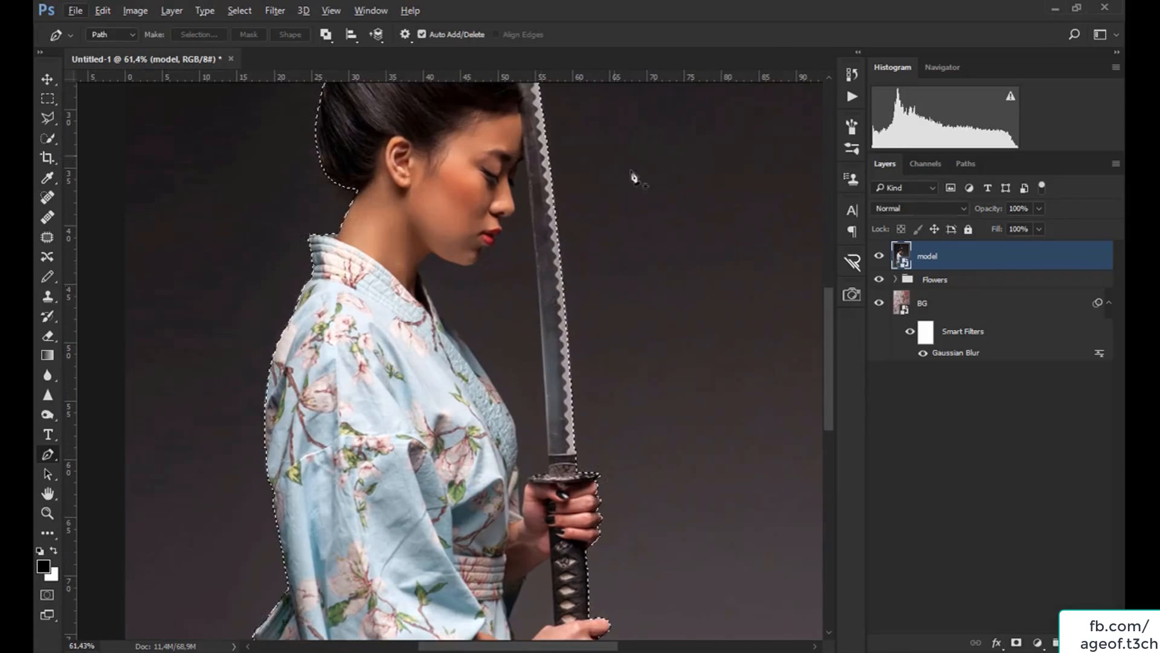
scroll(532, 362, "up", 3)
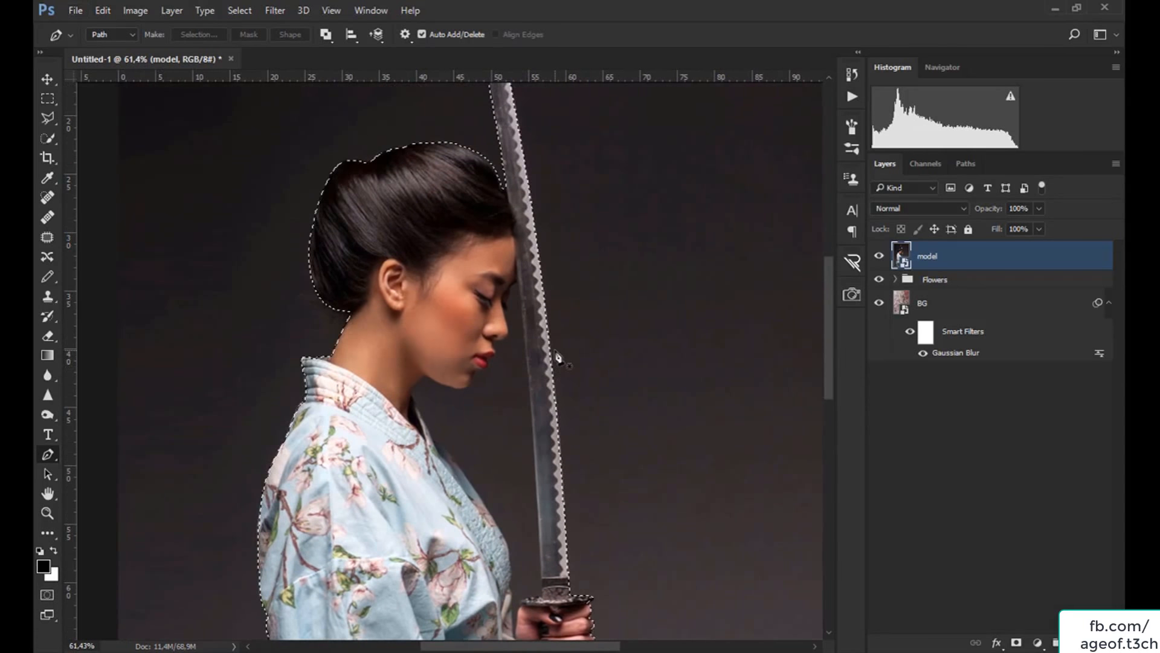
scroll(558, 356, "up", 3)
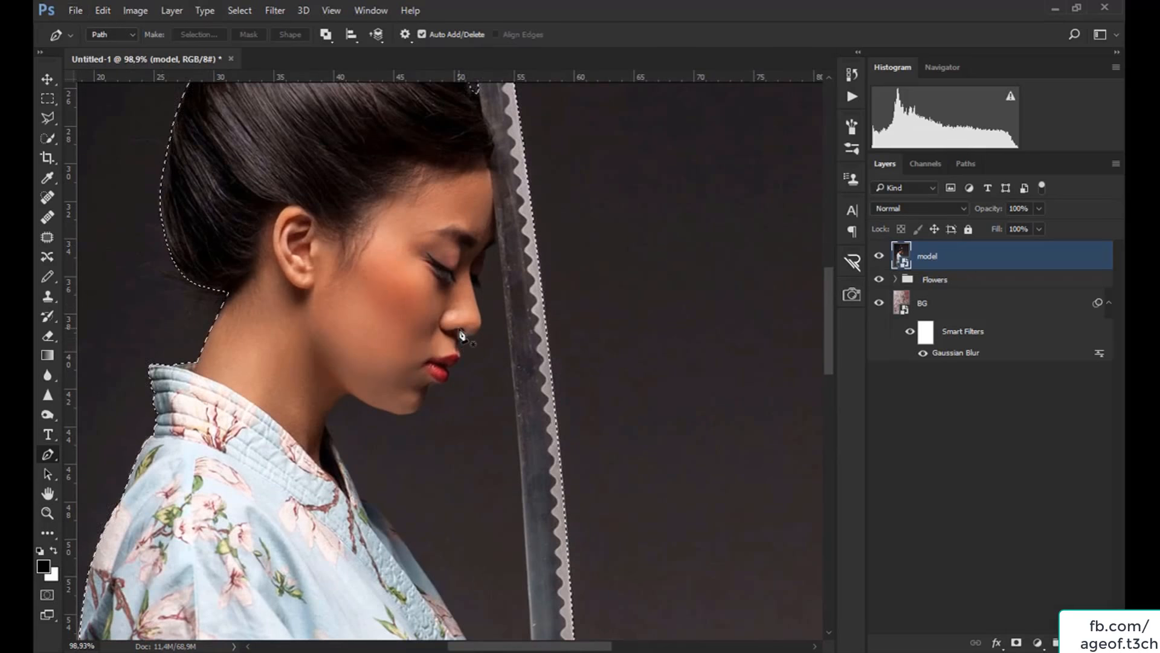
scroll(463, 335, "up", 3)
scroll(579, 366, "down", 5)
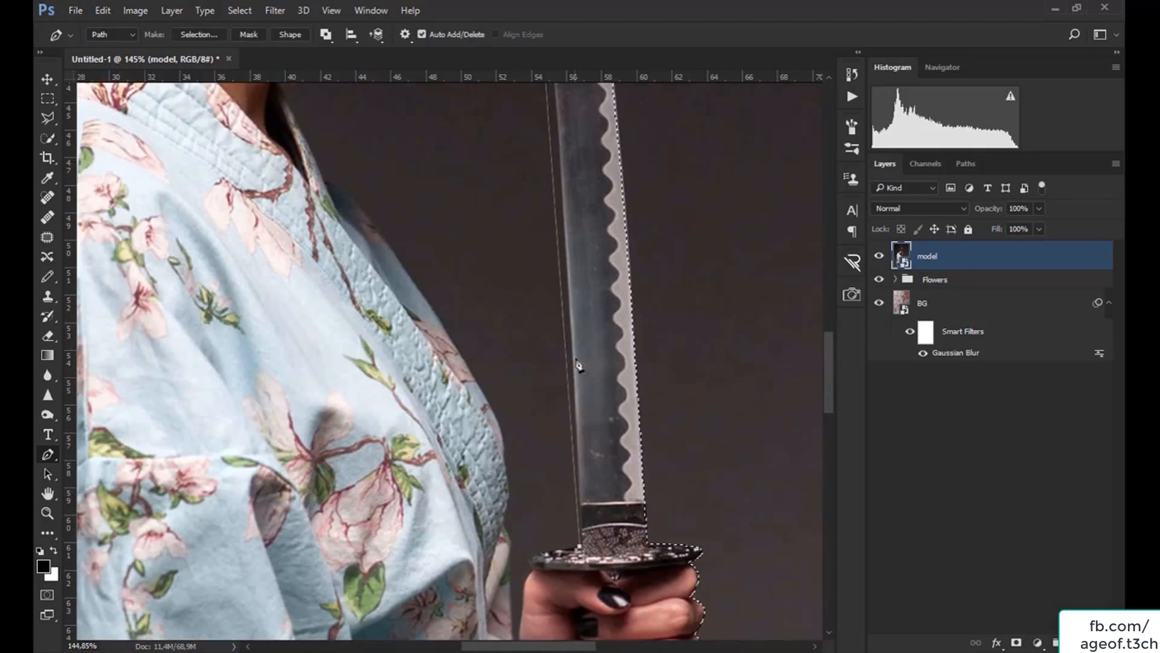
left_click_drag(563, 279, 568, 279)
left_click_drag(583, 186, 583, 285)
left_click_drag(583, 544, 582, 241)
Continue the gap path around the guard's inner end and the upper edge of the gripping hand.
scroll(525, 339, "up", 7)
left_click(532, 348)
left_click(538, 373)
left_click(520, 437)
left_click(529, 406)
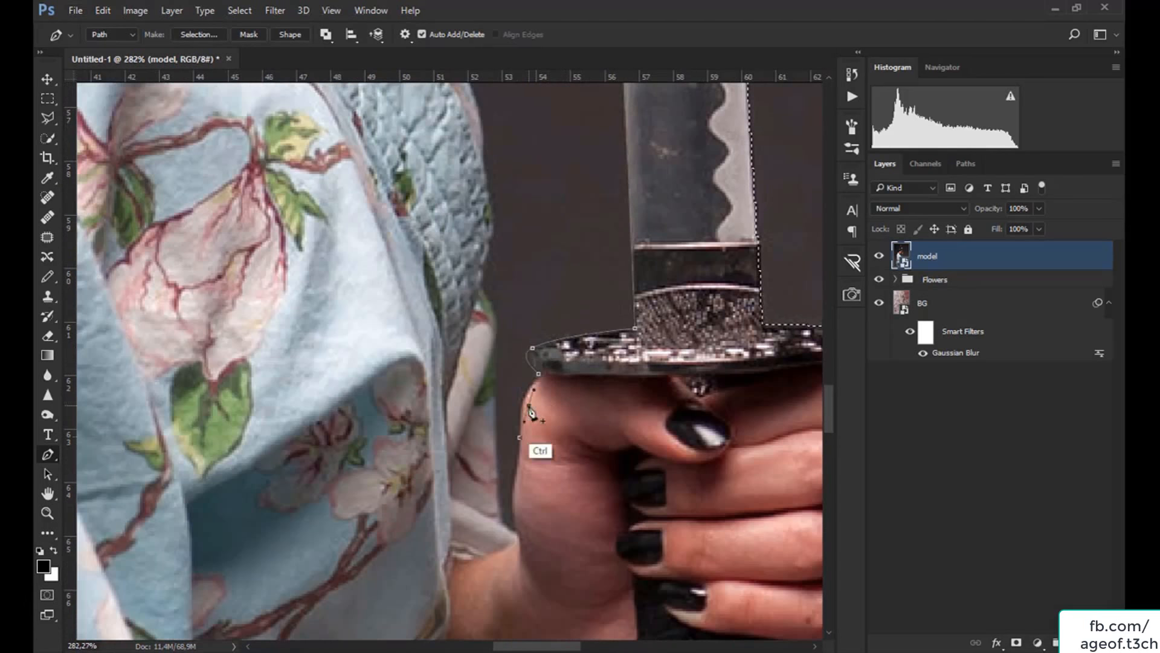
left_click_drag(529, 406, 523, 397)
Trace the inner hand down to the wrist, turning back up along the kimono's front edge.
left_click(513, 499)
left_click(519, 537)
left_click(496, 422)
left_click(497, 341)
left_click_drag(526, 300, 536, 399)
left_click(513, 361)
left_click(528, 395)
left_click(527, 433)
Continue the gap path up the kimono's front edge to the collar where it meets the neck.
left_click_drag(531, 278, 616, 520)
left_click(387, 266)
left_click_drag(574, 436, 672, 588)
left_click(420, 397)
left_click(471, 449)
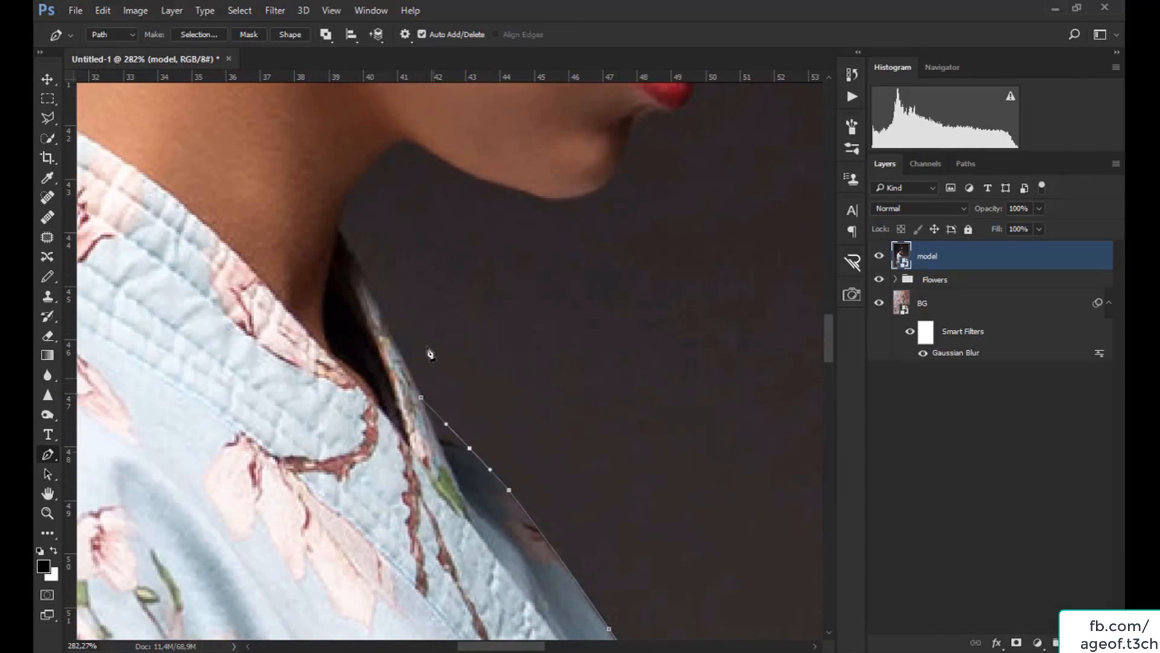
left_click(337, 226)
left_click(379, 304)
Trace the path up the front of the neck and along the underside of the jaw to the chin.
left_click_drag(411, 241, 445, 362)
left_click(469, 272)
left_click_drag(423, 307, 475, 277)
left_click(390, 300)
left_click(504, 292)
left_click(533, 302)
left_click(651, 289)
left_click_drag(592, 295, 603, 317)
Trace the face profile from the chin around both lips and under the nose to its tip.
left_click_drag(542, 281, 375, 415)
left_click(538, 363)
left_click(521, 429)
left_click_drag(520, 338, 526, 457)
left_click(559, 385)
left_click_drag(540, 407, 552, 414)
left_click(548, 339)
left_click_drag(554, 362, 552, 364)
left_click(617, 284)
left_click_drag(584, 311, 606, 329)
Trace the nose bridge, far eyelashes and brow, closing the gap path at its starting point on the blade's inner edge.
left_click_drag(606, 194, 585, 378)
left_click(571, 367)
left_click_drag(585, 421, 586, 430)
left_click(592, 389)
left_click(601, 382)
left_click(590, 354)
left_click(612, 275)
left_click(601, 313)
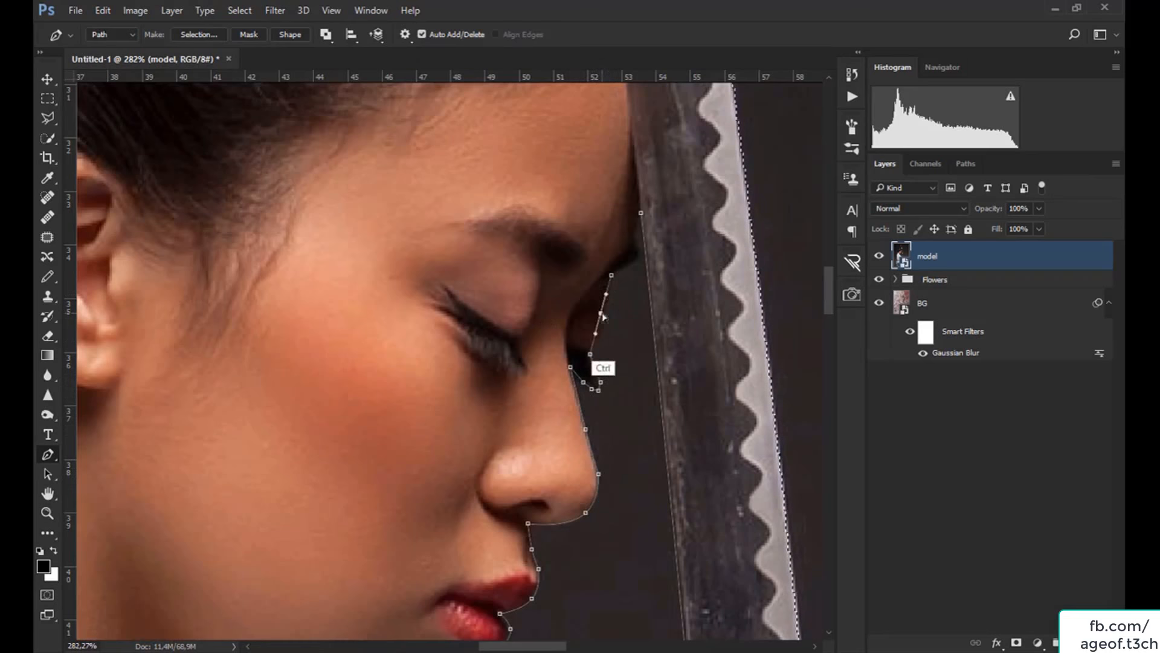
left_click_drag(601, 313, 604, 323)
left_click(638, 252)
left_click(627, 264)
left_click(637, 232)
left_click(640, 212)
Subtract the closed body-to-sword gap path from the existing selection, anti-aliased with a feather radius of 0 pixels.
scroll(665, 291, "down", 6)
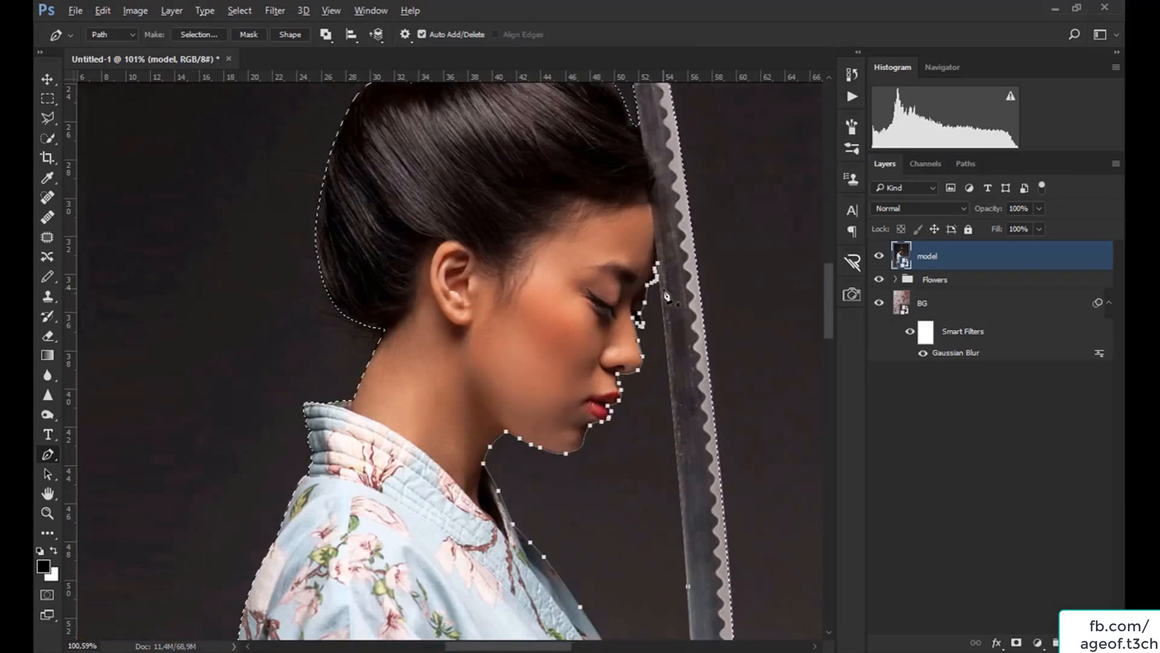
scroll(667, 296, "down", 4)
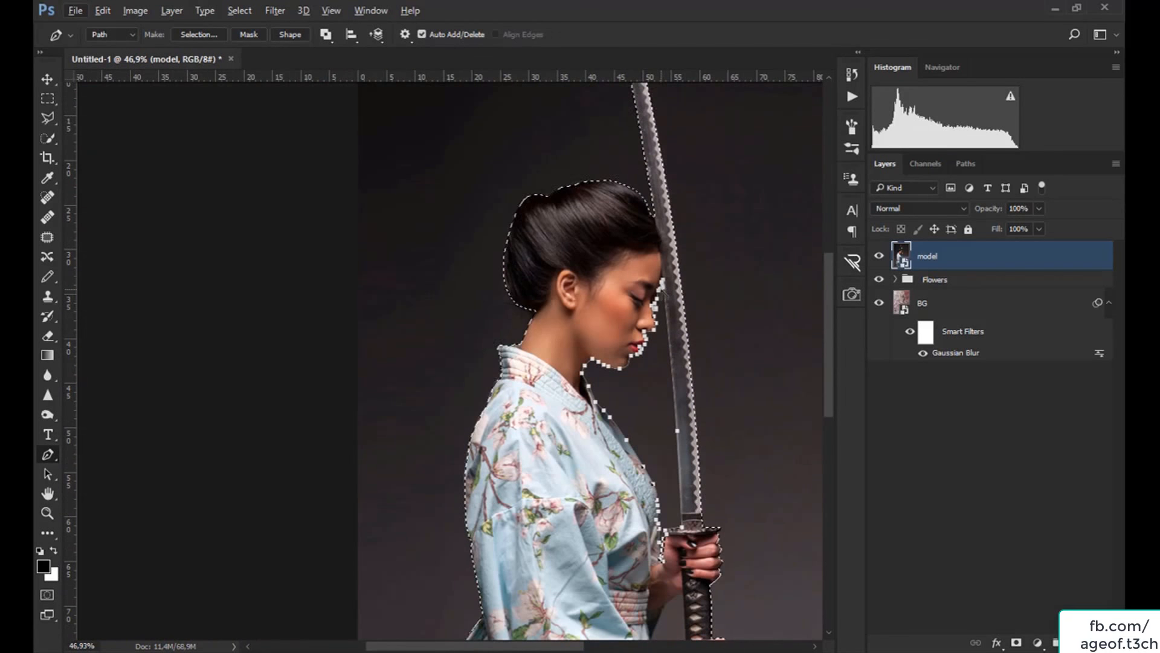
right_click(639, 395)
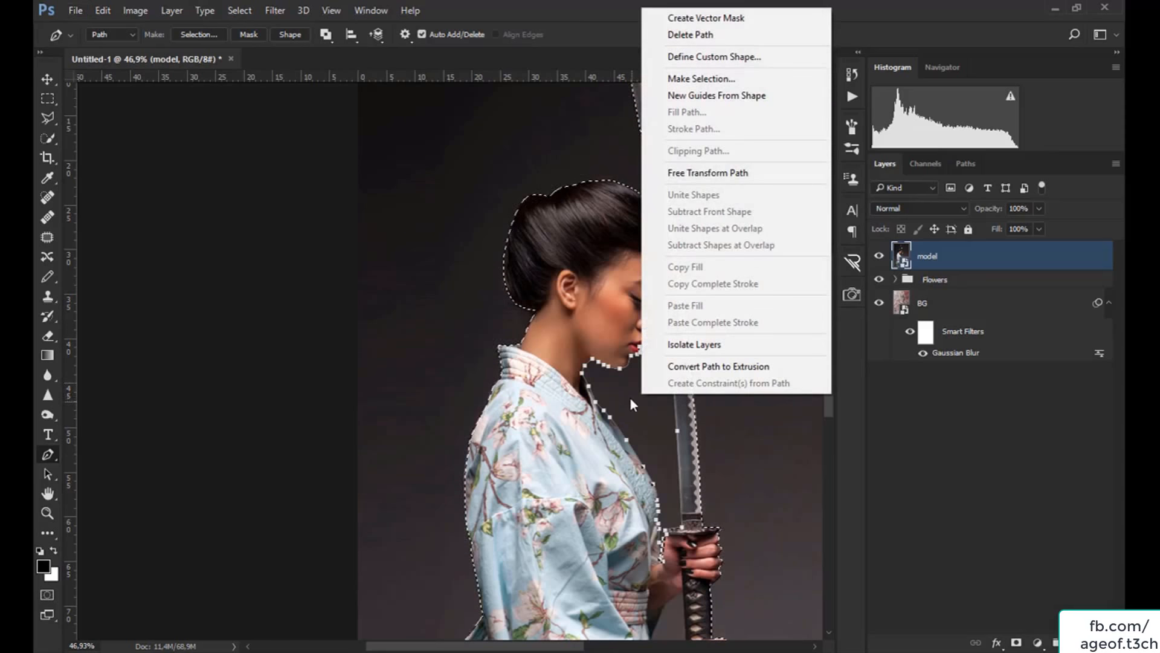
left_click(695, 80)
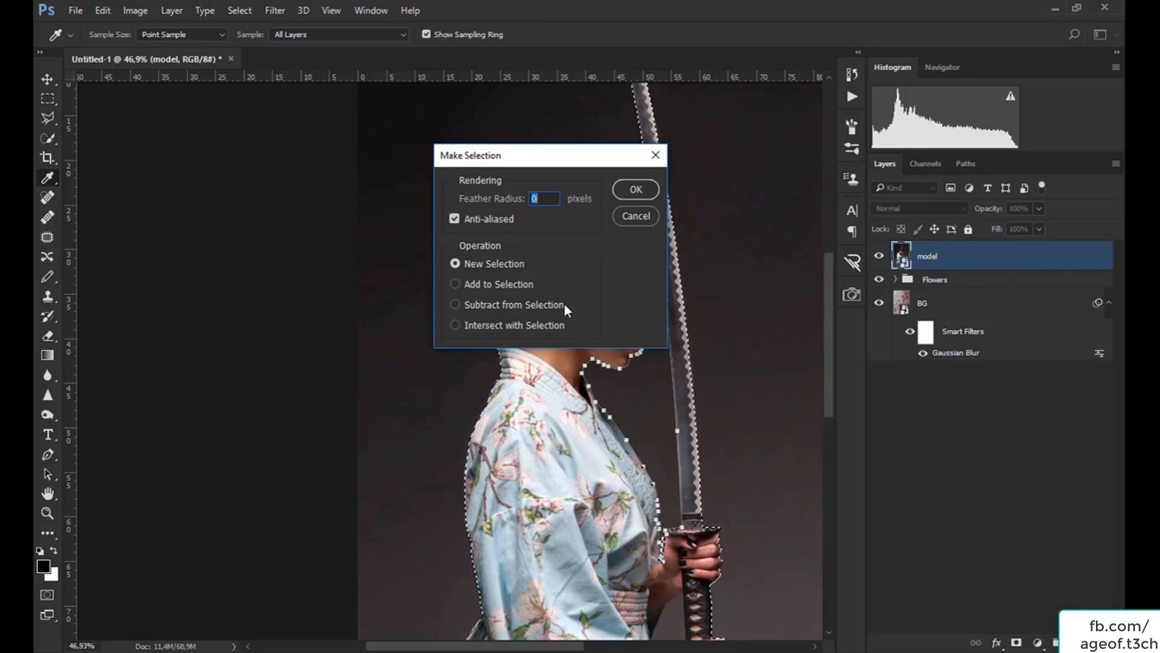
left_click(455, 304)
left_click(642, 222)
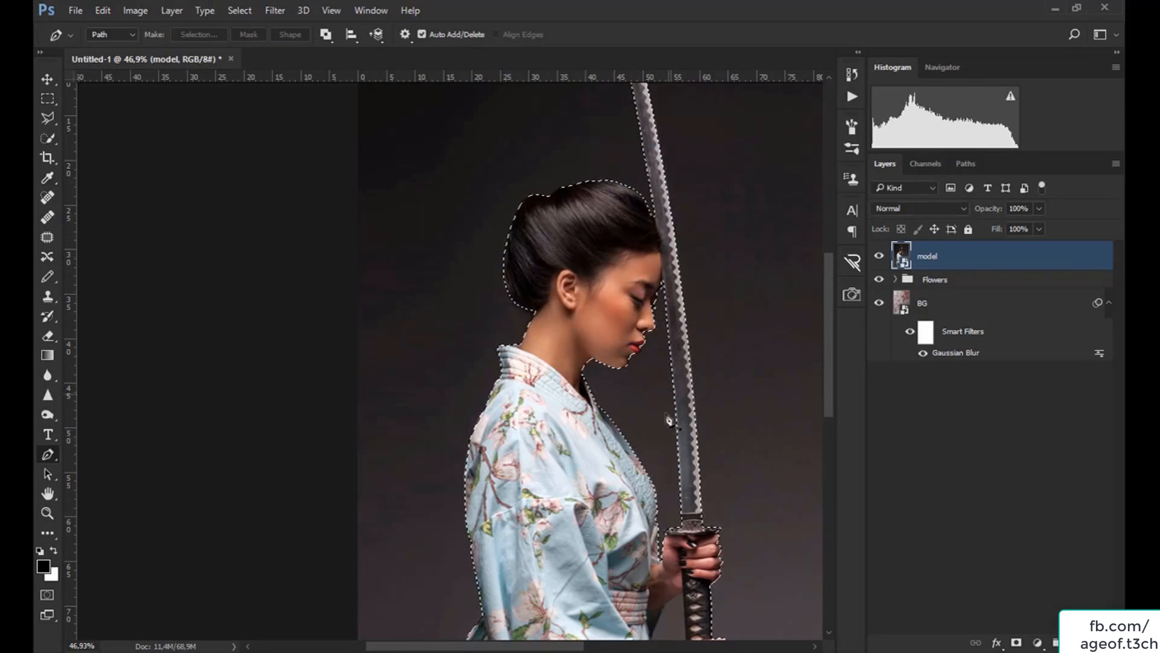
Start a Pen path for the gap between the forearms, from the kimono below the sash up to the sword handle.
left_click_drag(645, 541, 559, 353)
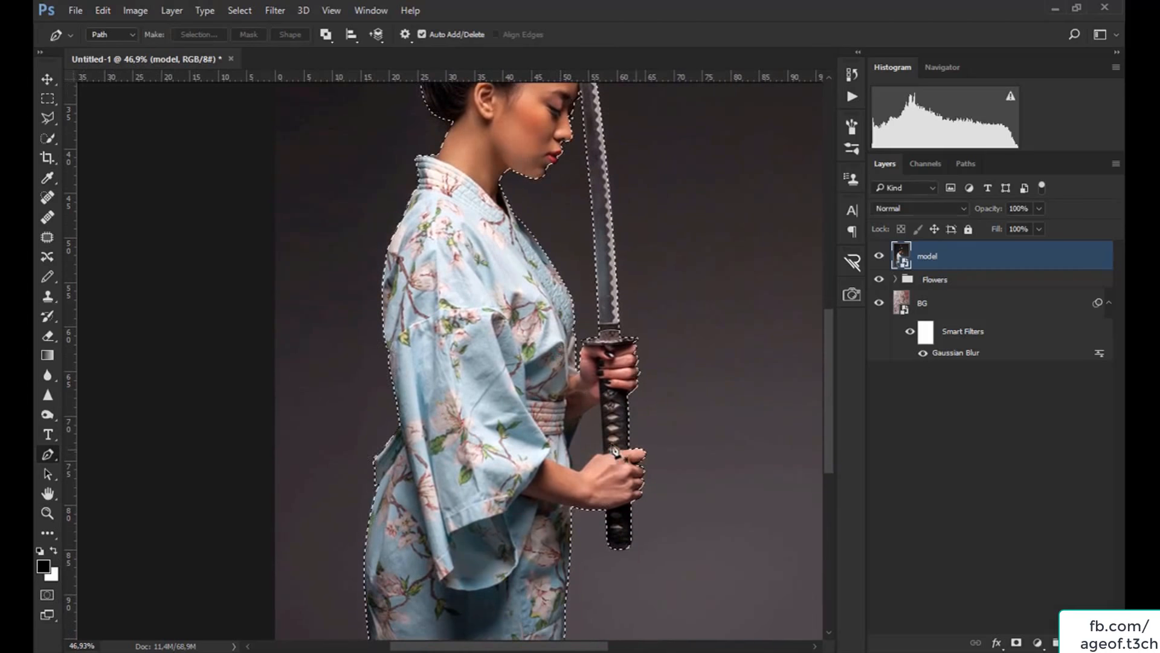
scroll(608, 446, "up", 6)
scroll(609, 447, "up", 1)
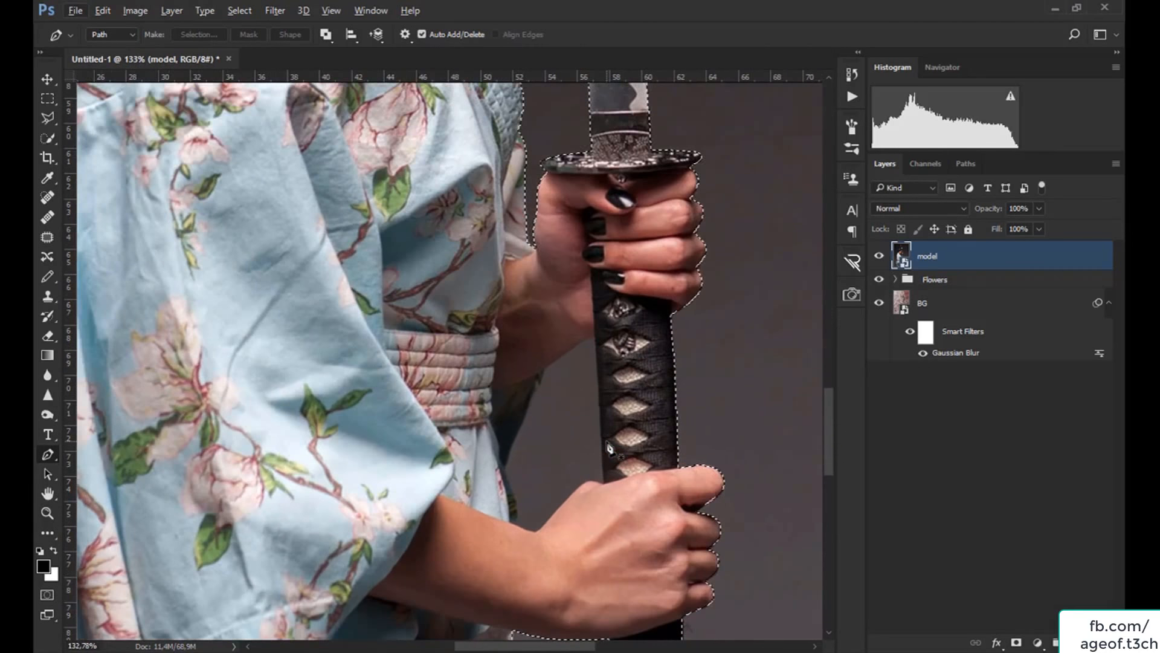
left_click_drag(610, 398, 526, 316)
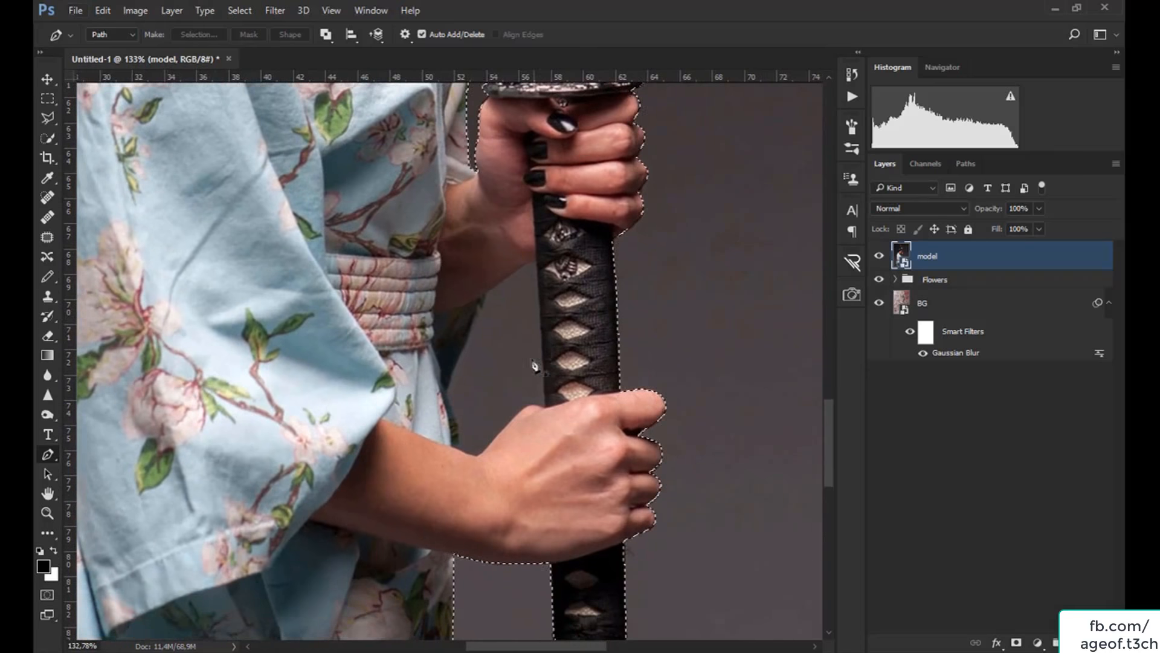
scroll(440, 361, "up", 3)
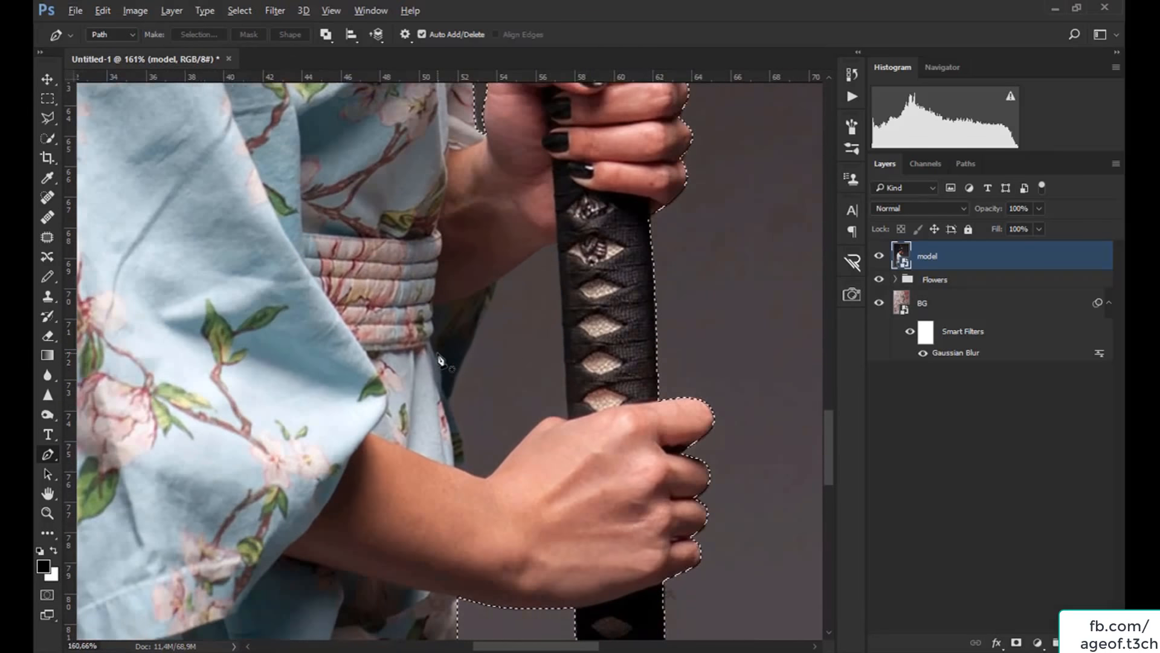
left_click(449, 408)
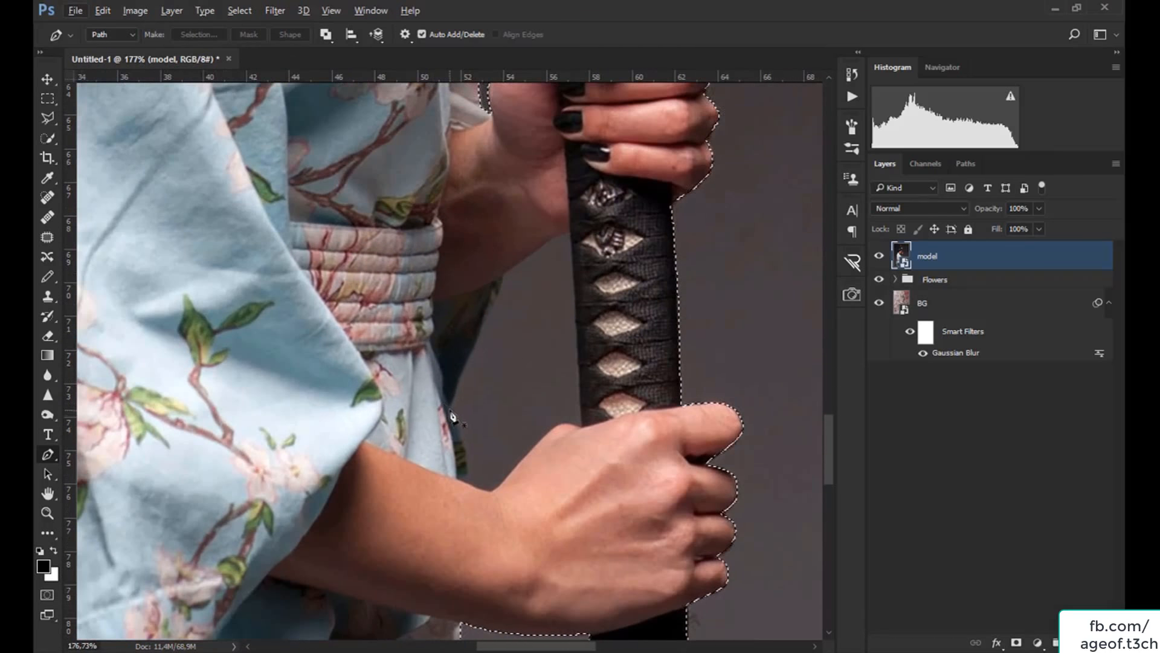
left_click(472, 350)
left_click(504, 276)
left_click(535, 252)
left_click(548, 242)
left_click(554, 234)
left_click(569, 230)
Continue the path down the handle's inner edge and over the lower hand and wrist, closing it along the kimono.
left_click(582, 427)
key("ctrl+z")
left_click(507, 479)
left_click(489, 490)
key("ctrl+z")
left_click(467, 482)
left_click(466, 448)
left_click(451, 415)
left_click(449, 408)
Subtract the forearm gap path from the selection, anti-aliased with a feather radius of 0 pixels.
right_click(519, 353)
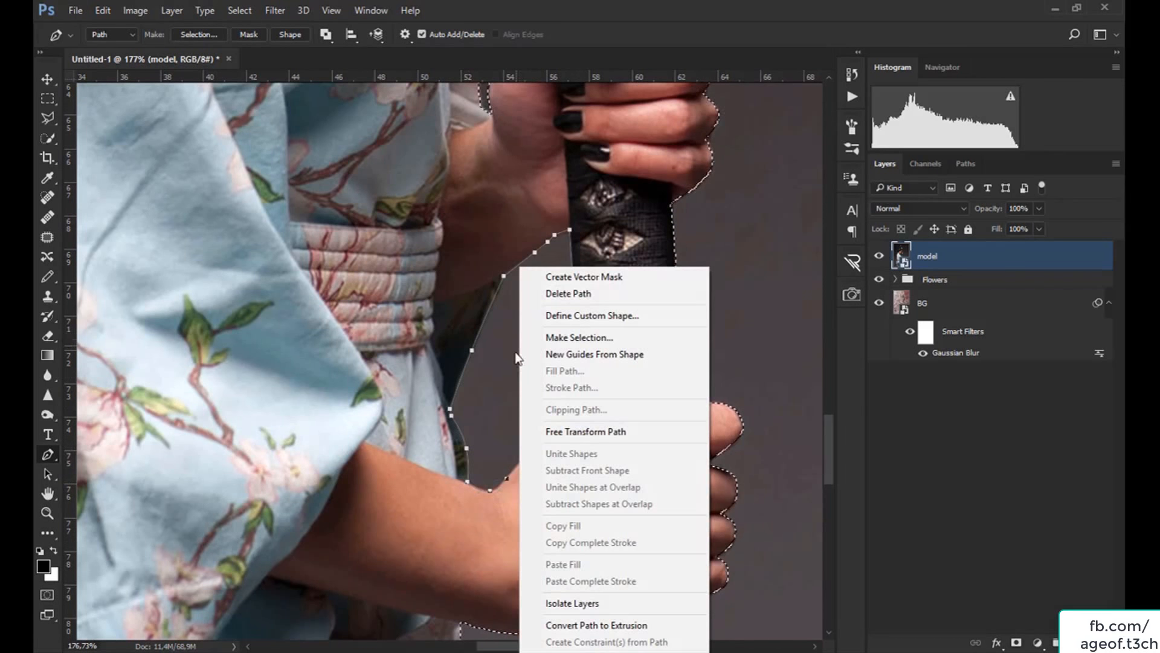
left_click(565, 337)
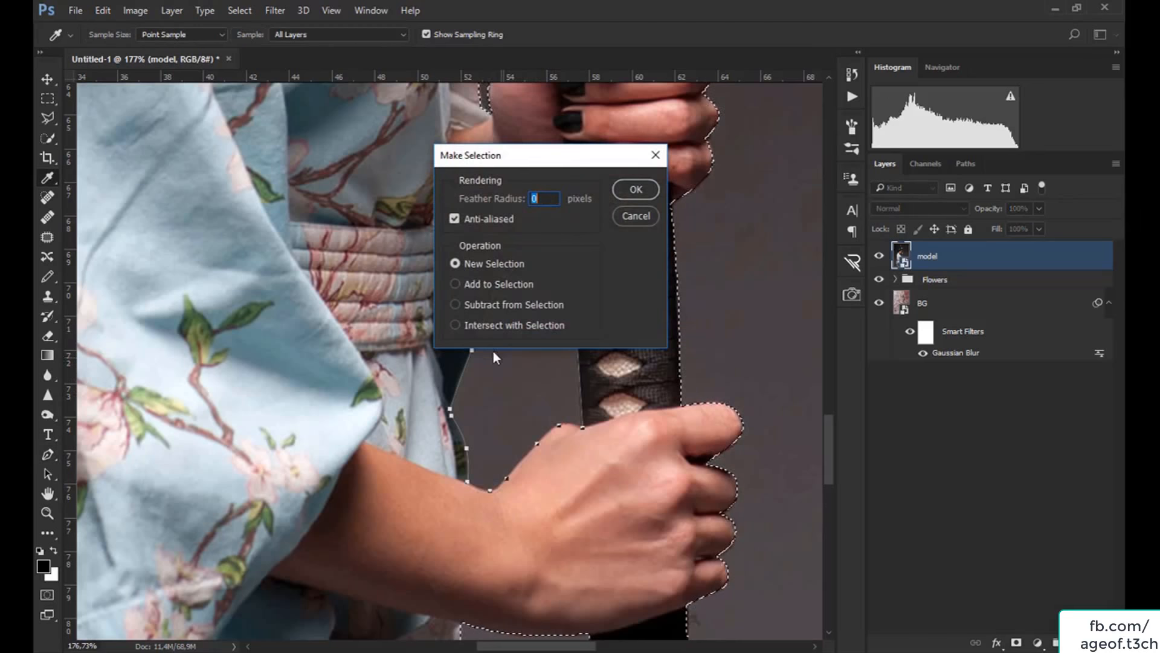
left_click(454, 306)
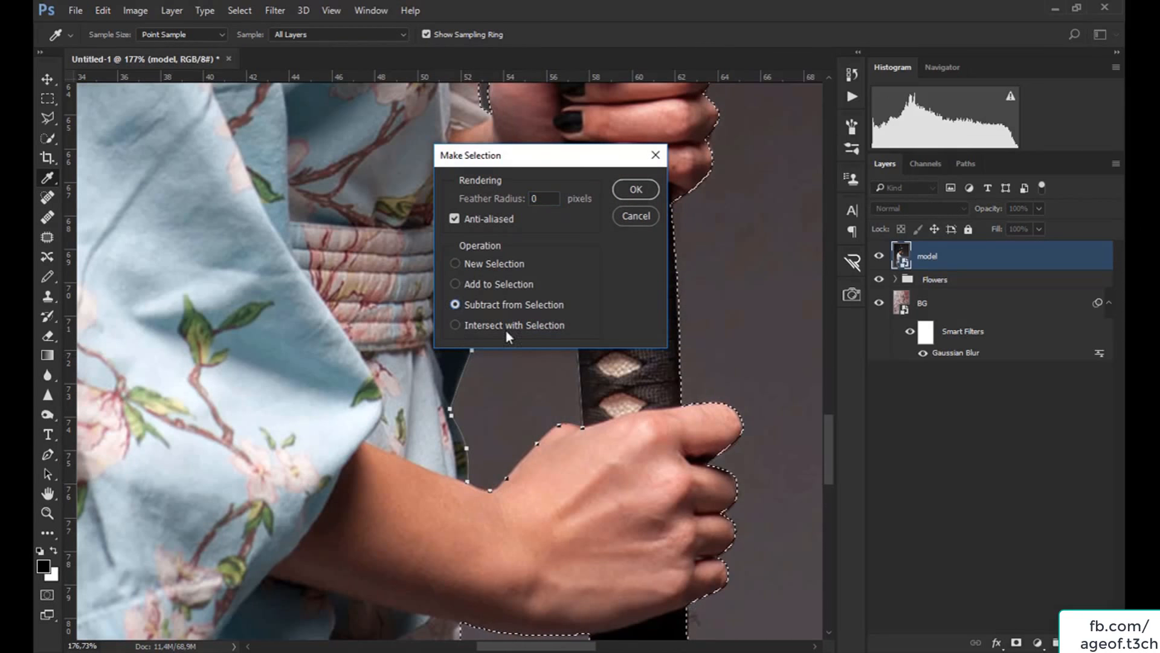
left_click(642, 192)
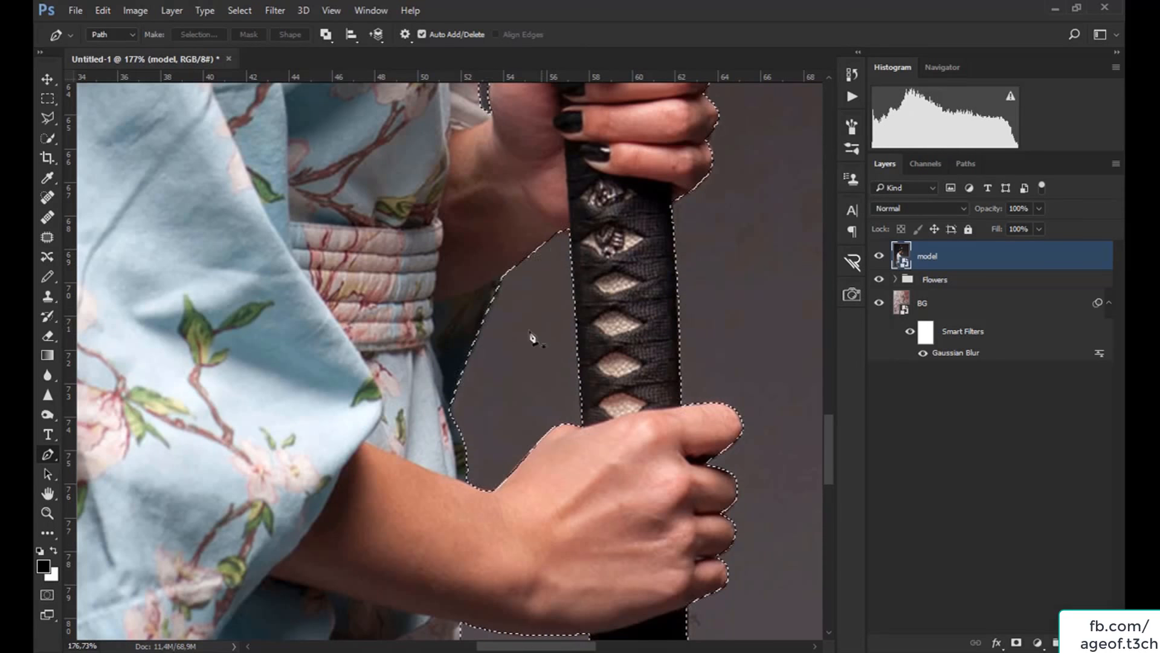
Open Select and Mask for the model selection and preview the cutout in the On White view.
scroll(533, 313, "down", 3)
scroll(533, 312, "down", 5)
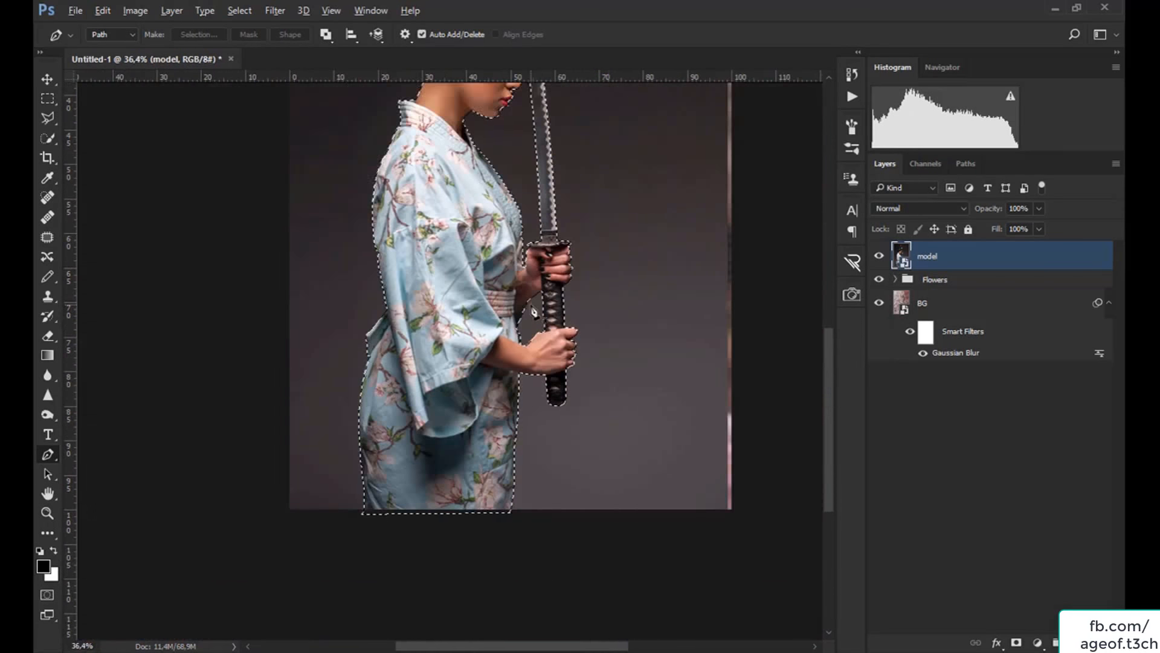
left_click_drag(829, 389, 827, 343)
scroll(719, 354, "down", 2)
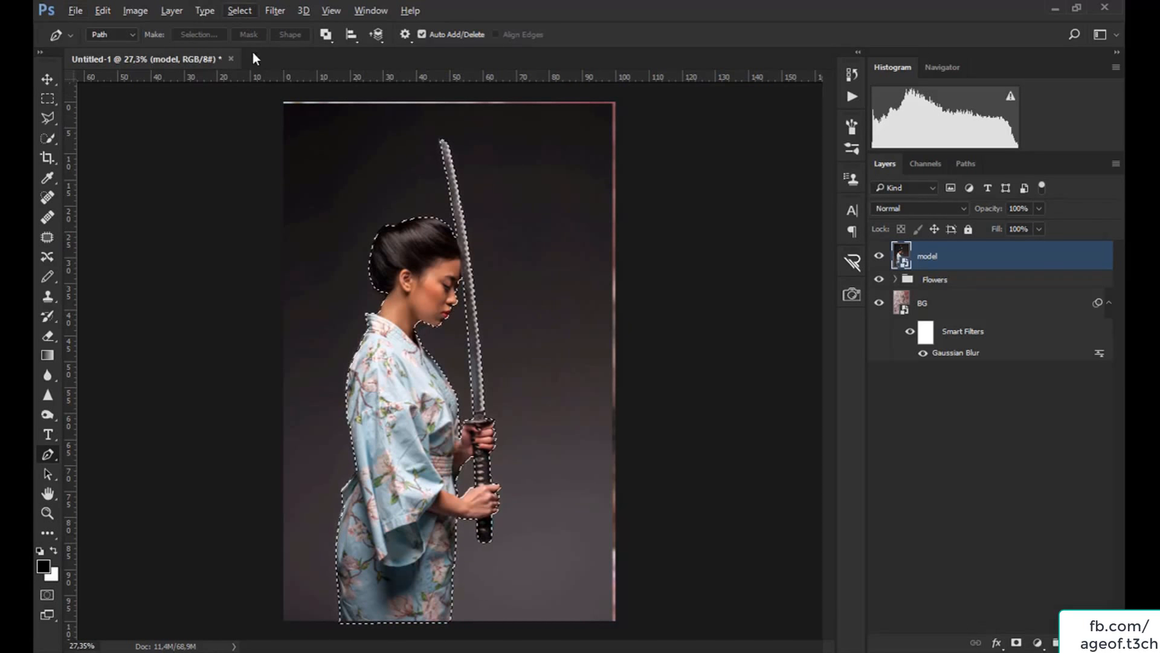
left_click(246, 11)
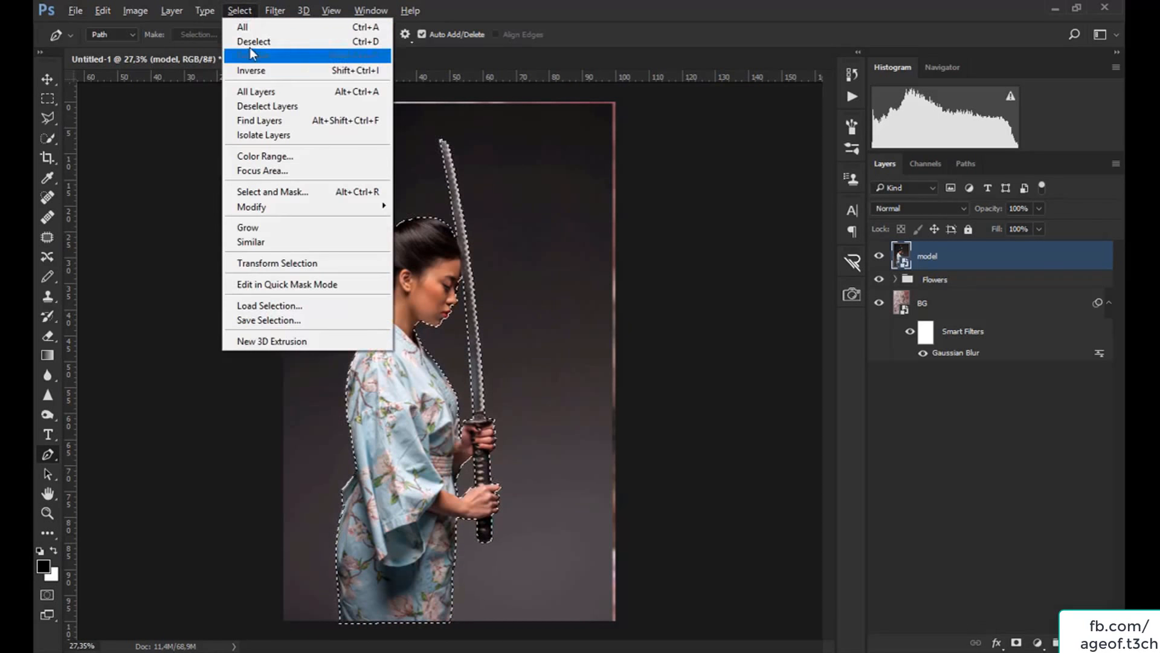
left_click(273, 191)
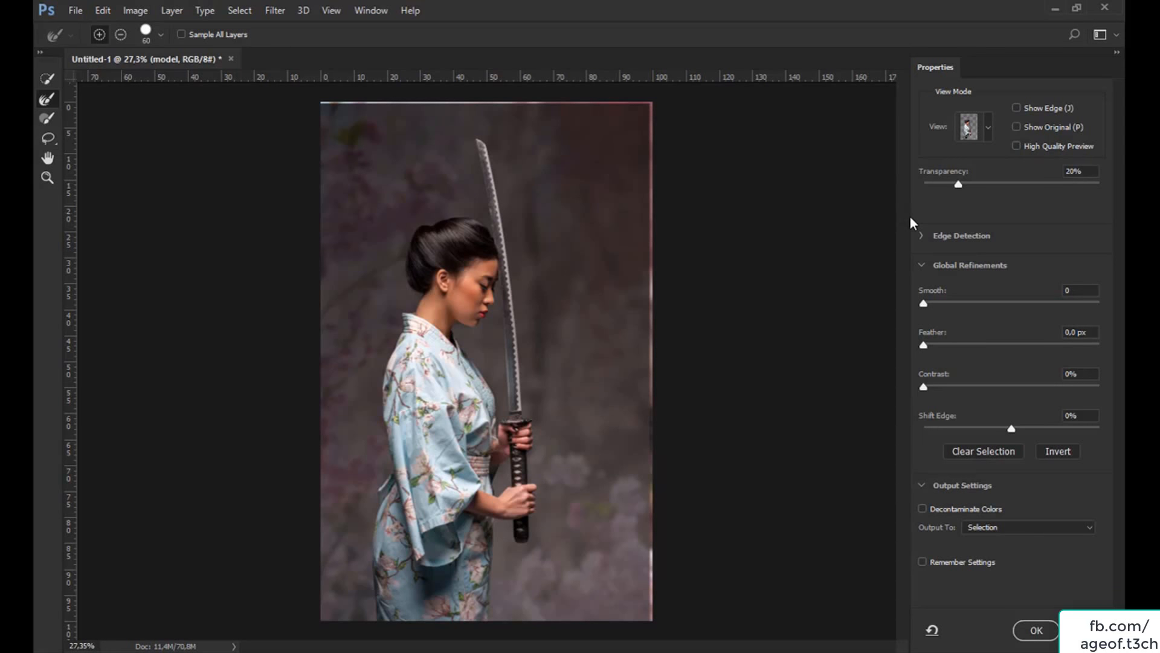
left_click(988, 127)
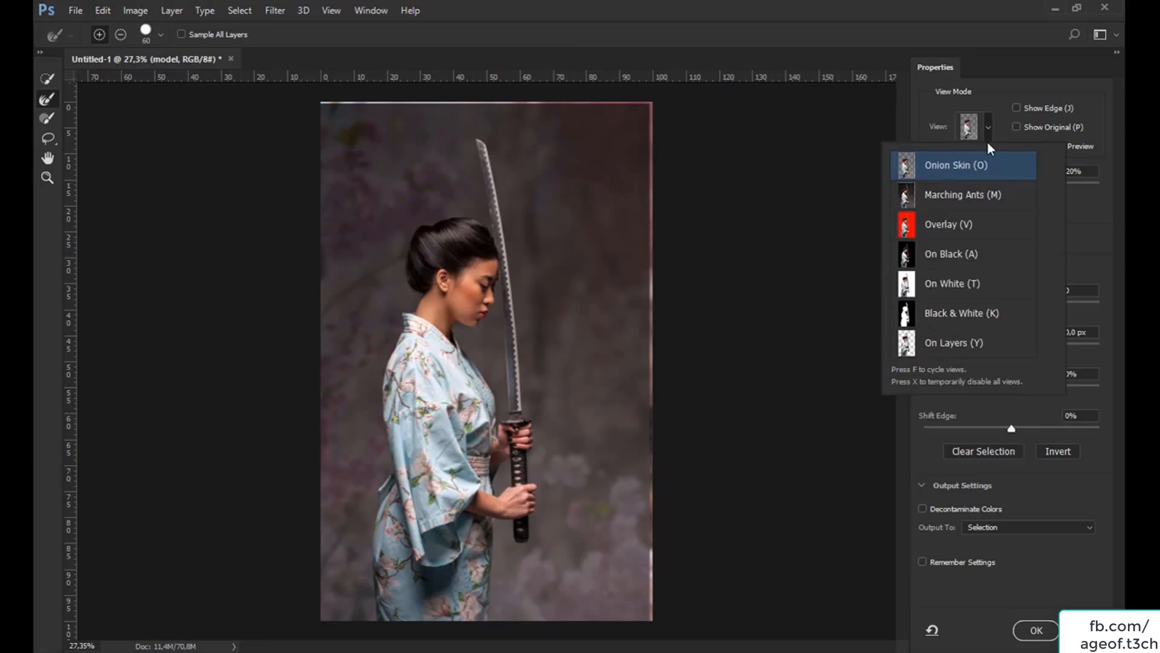
key("t")
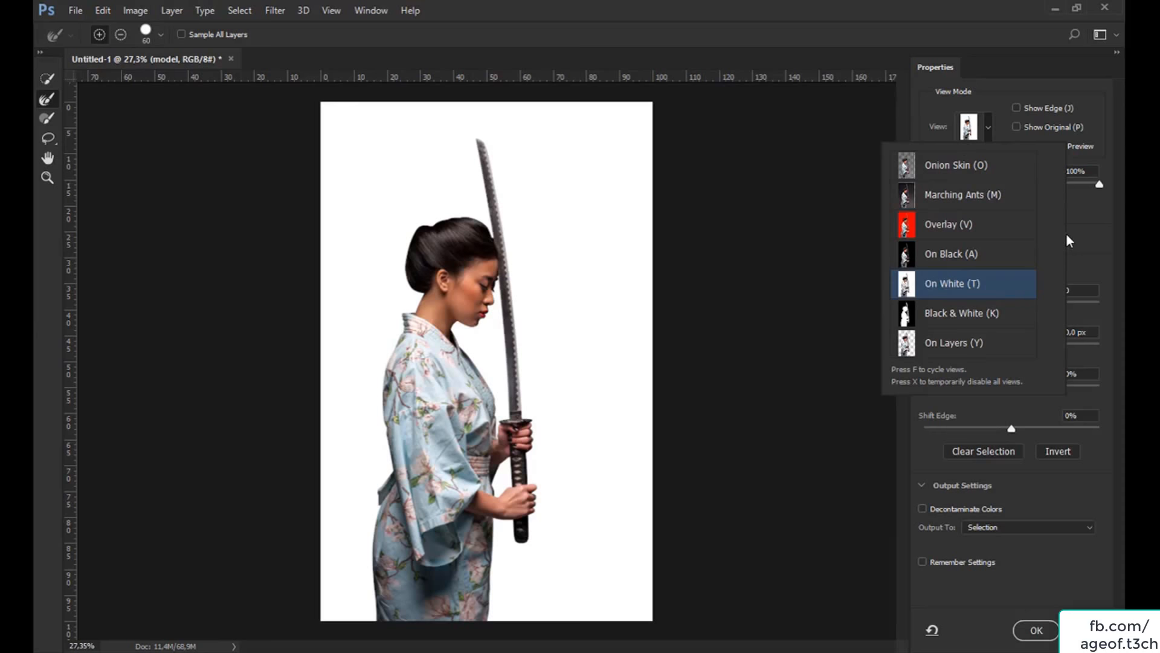
left_click(1085, 233)
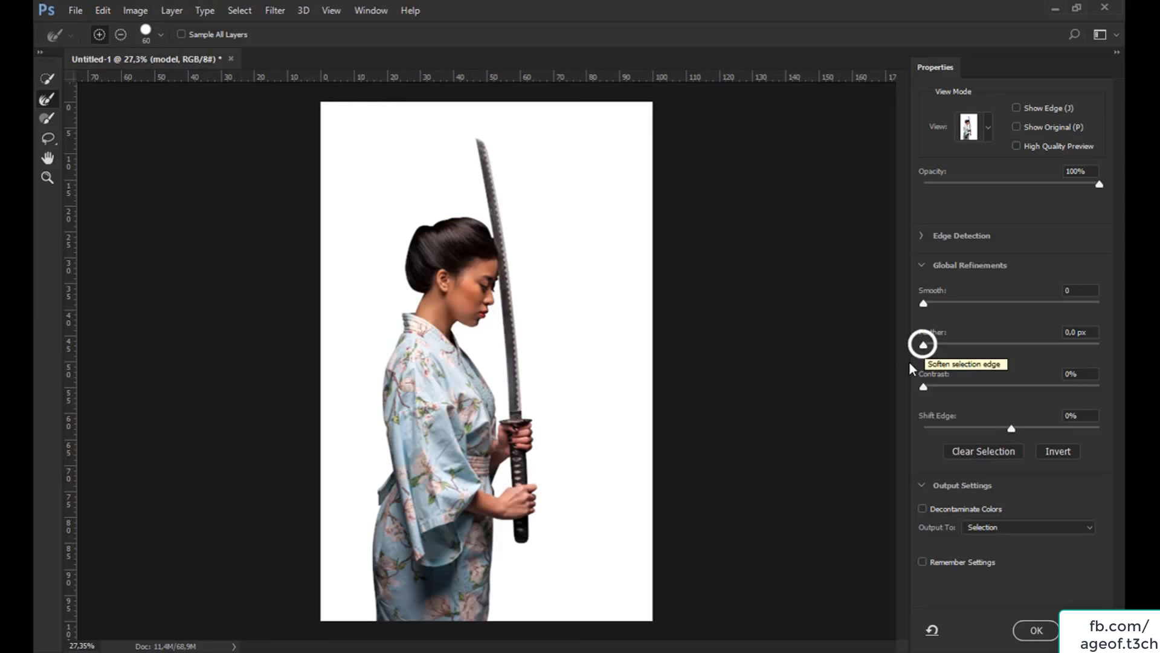
Feather the selection edge by 1.0 px and output the cutout to a New Layer with Layer Mask.
left_click_drag(923, 345, 933, 346)
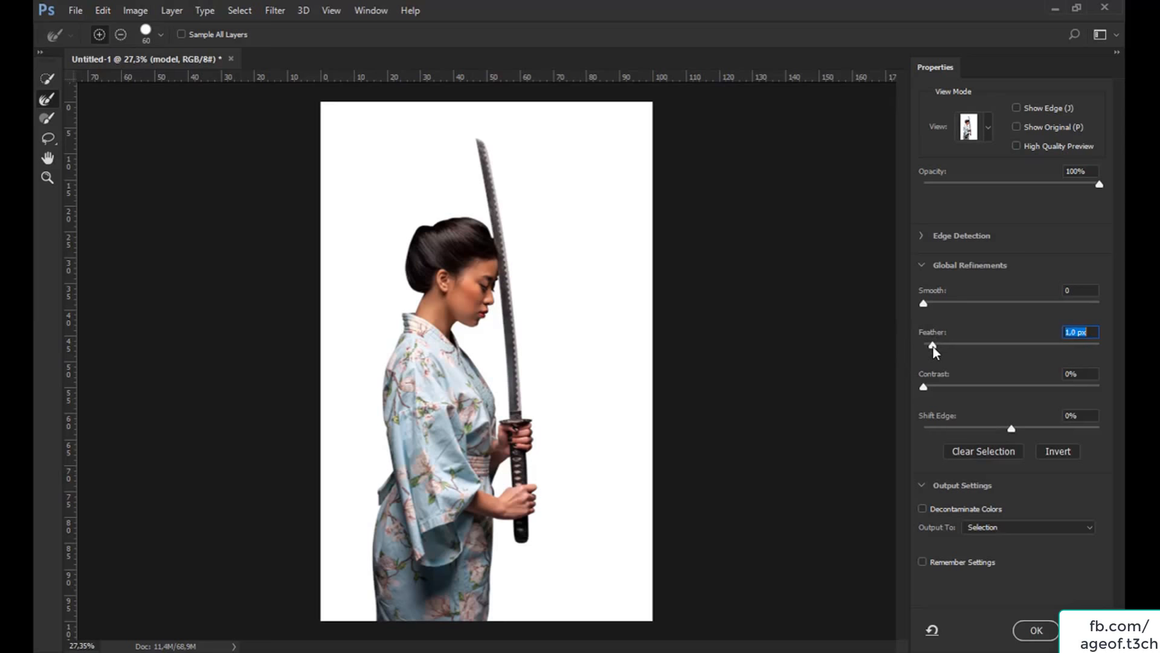
left_click(996, 528)
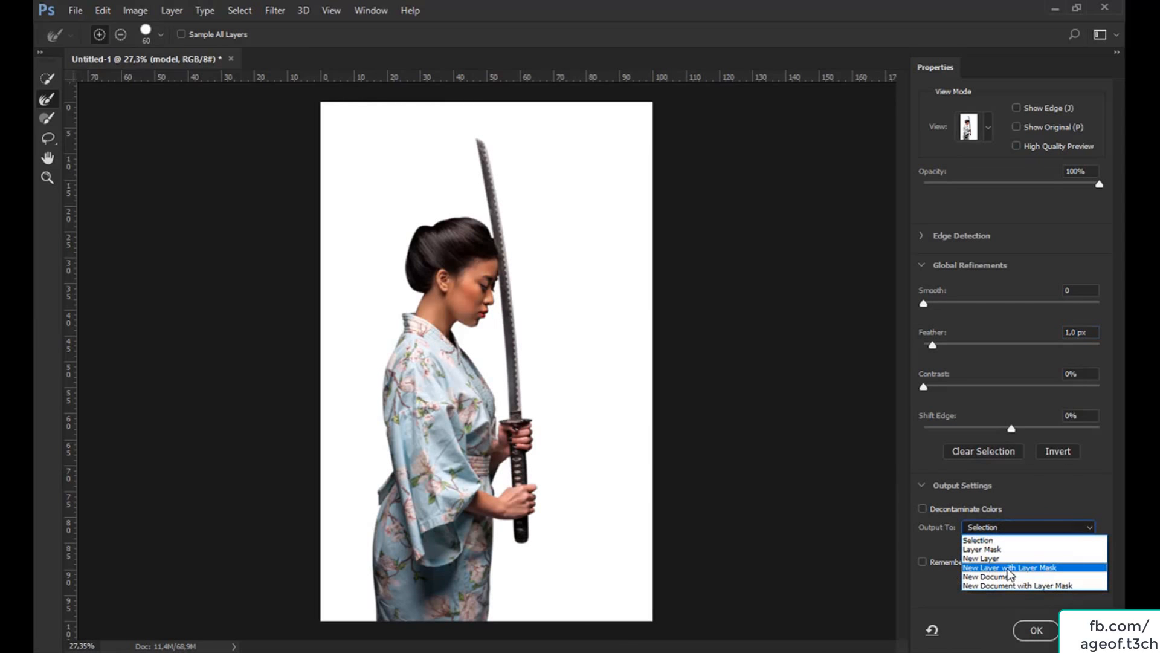
left_click(1008, 568)
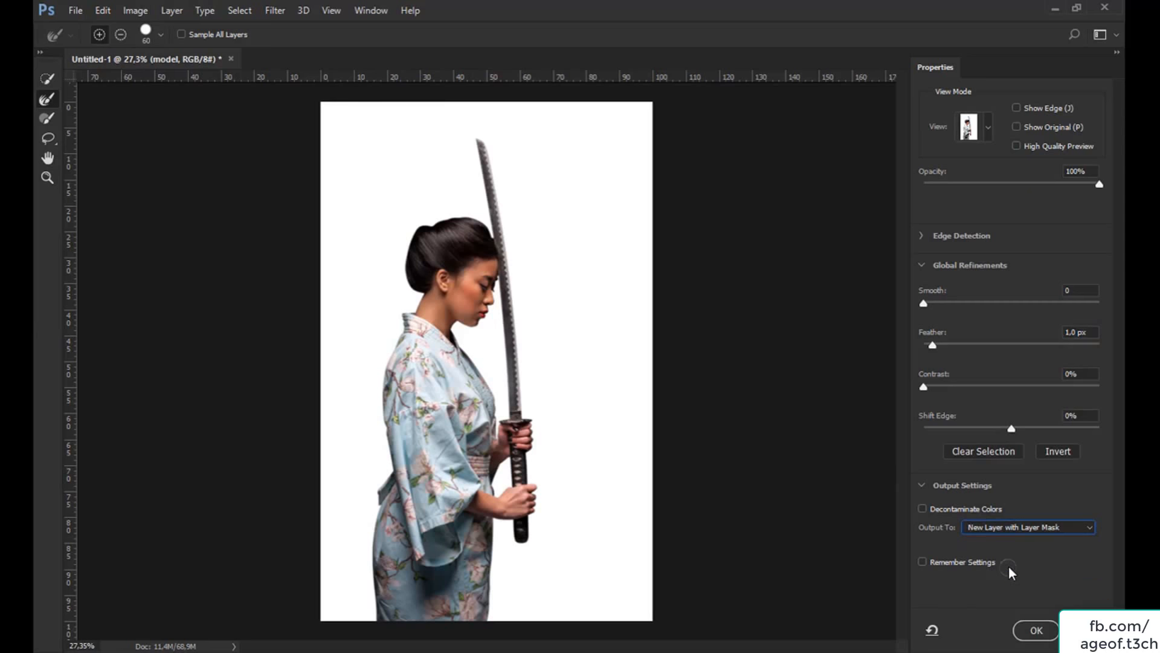
left_click(1035, 630)
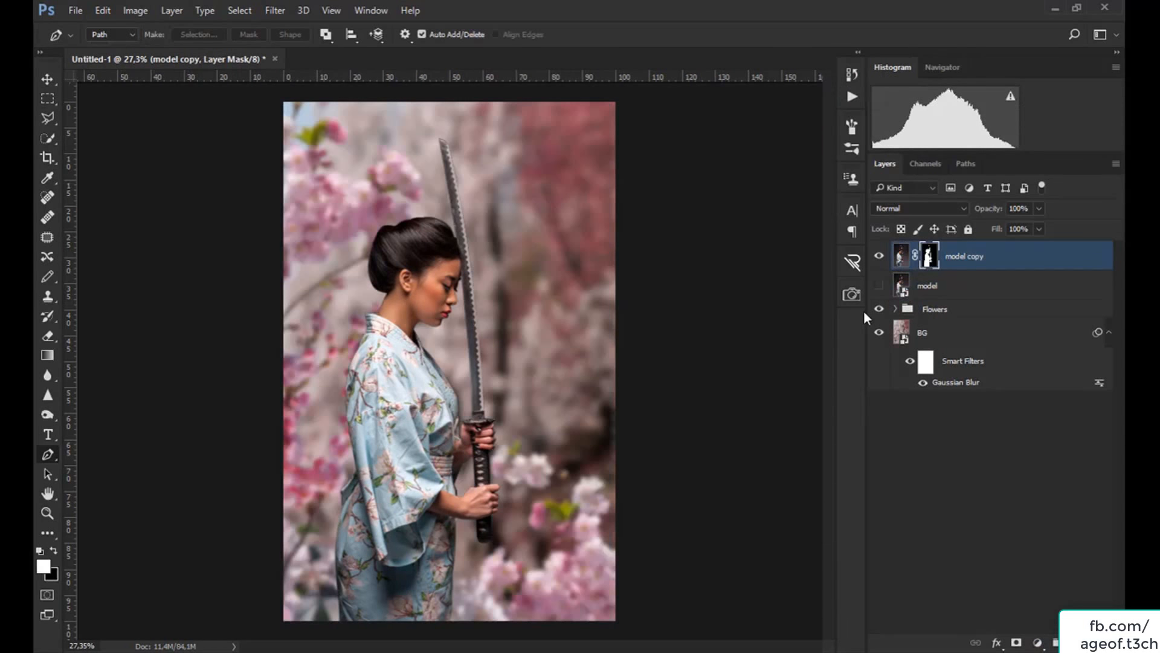
Delete the hidden original model layer and rename the masked copy "model".
left_click(945, 285)
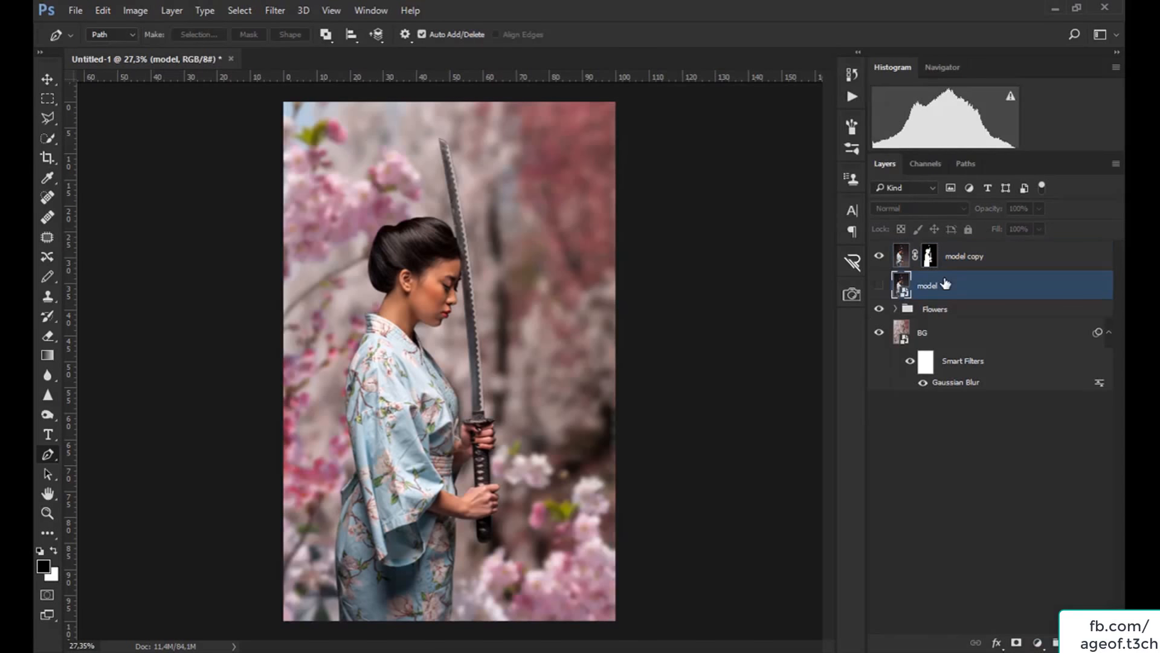
key("Delete")
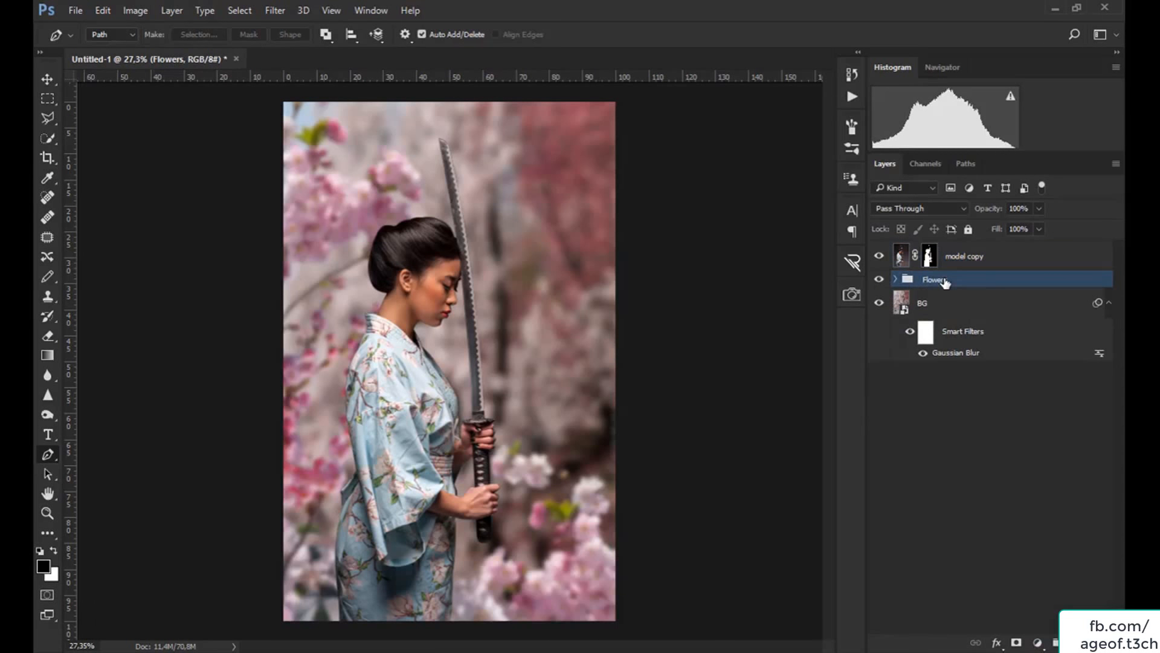
double_click(971, 260)
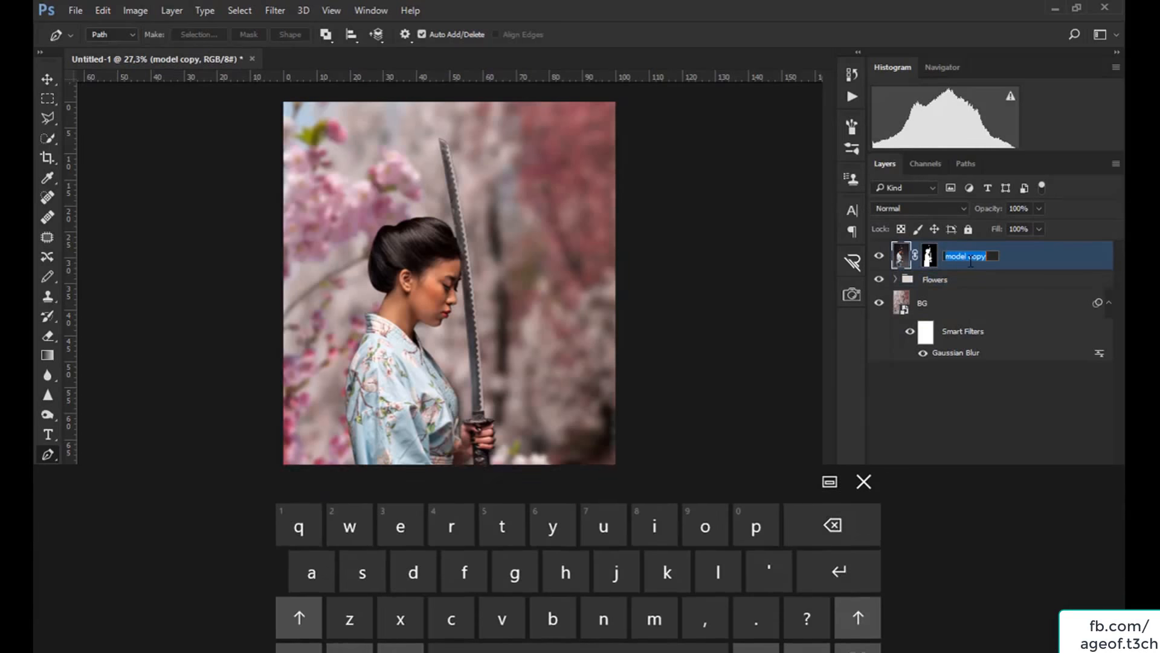
left_click_drag(997, 257, 973, 258)
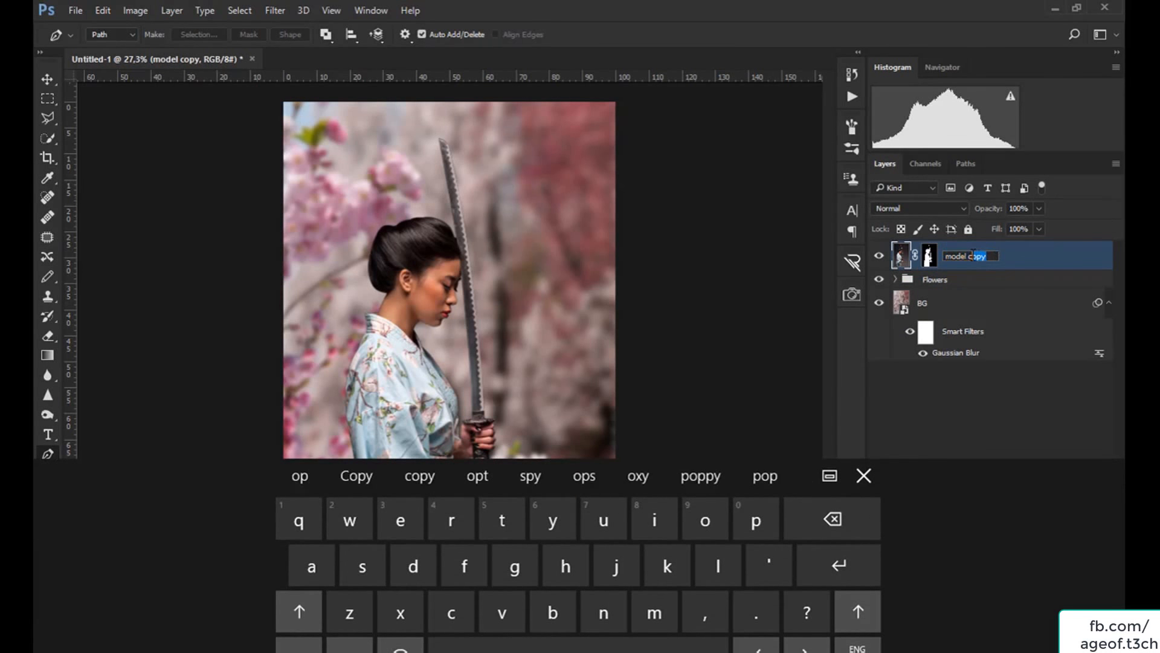
key("BackSpace")
key("BackSpace")
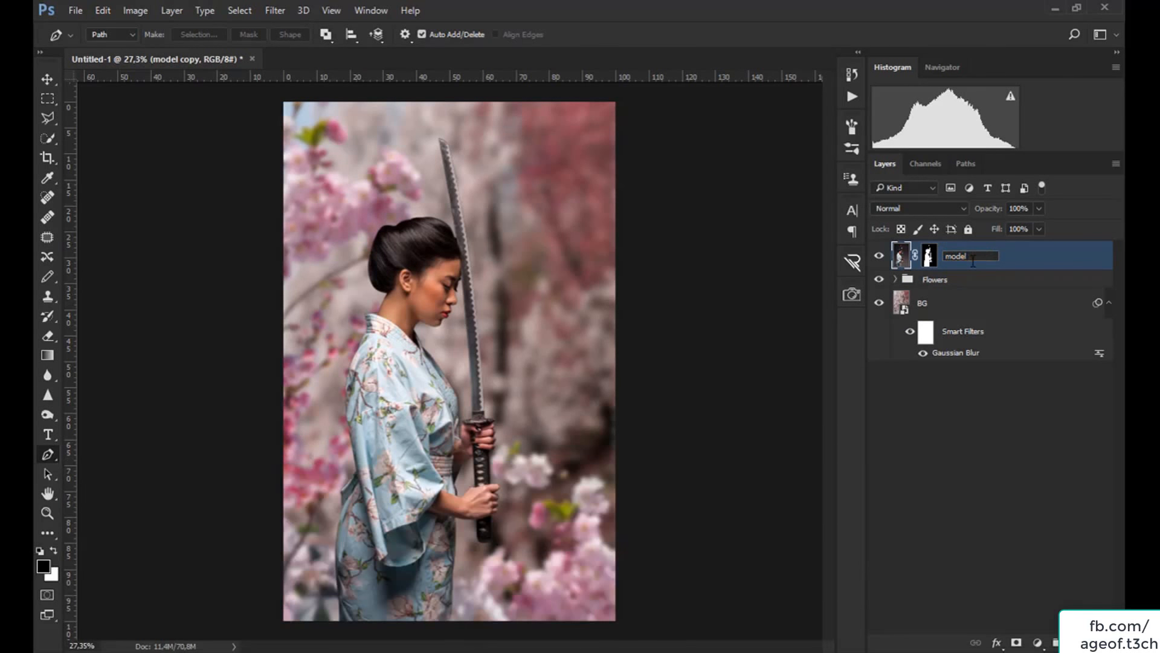
key("Return")
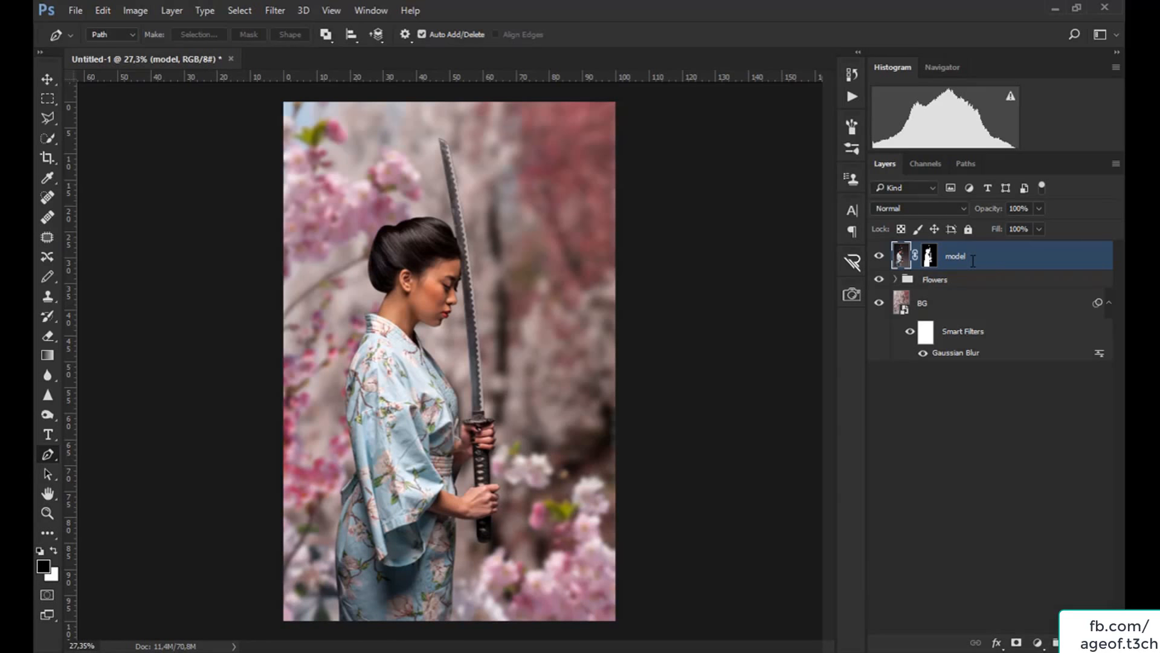
Add a Levels adjustment layer above the model with shadow input 40 and midtone input 1.31.
left_click(931, 466)
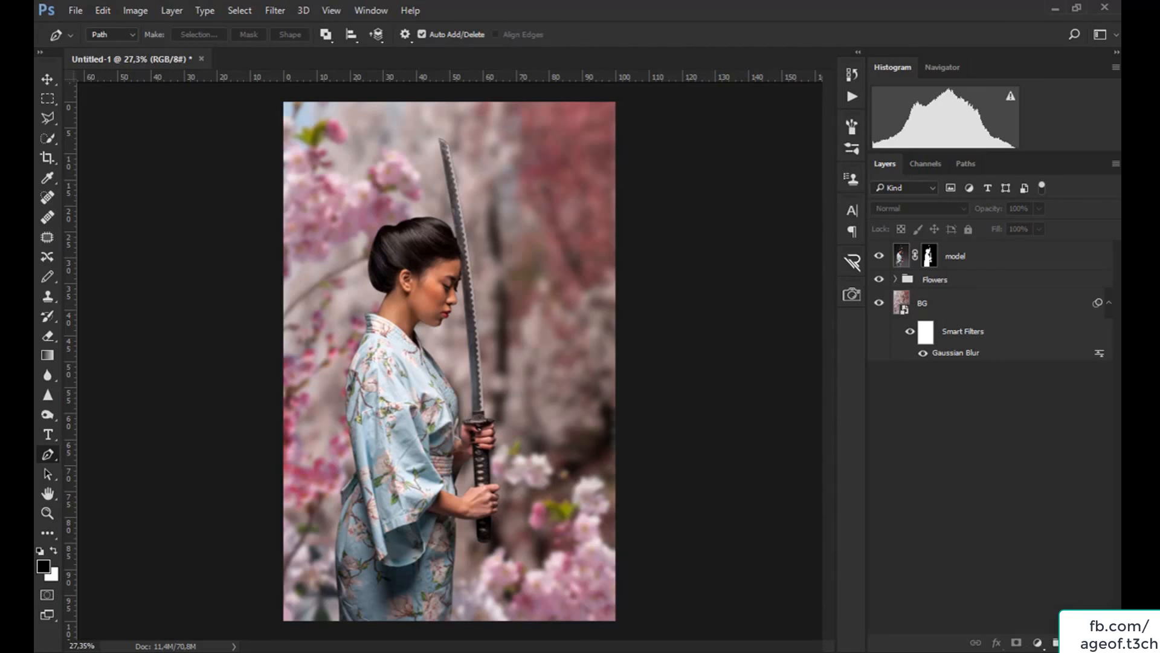
left_click(1037, 643)
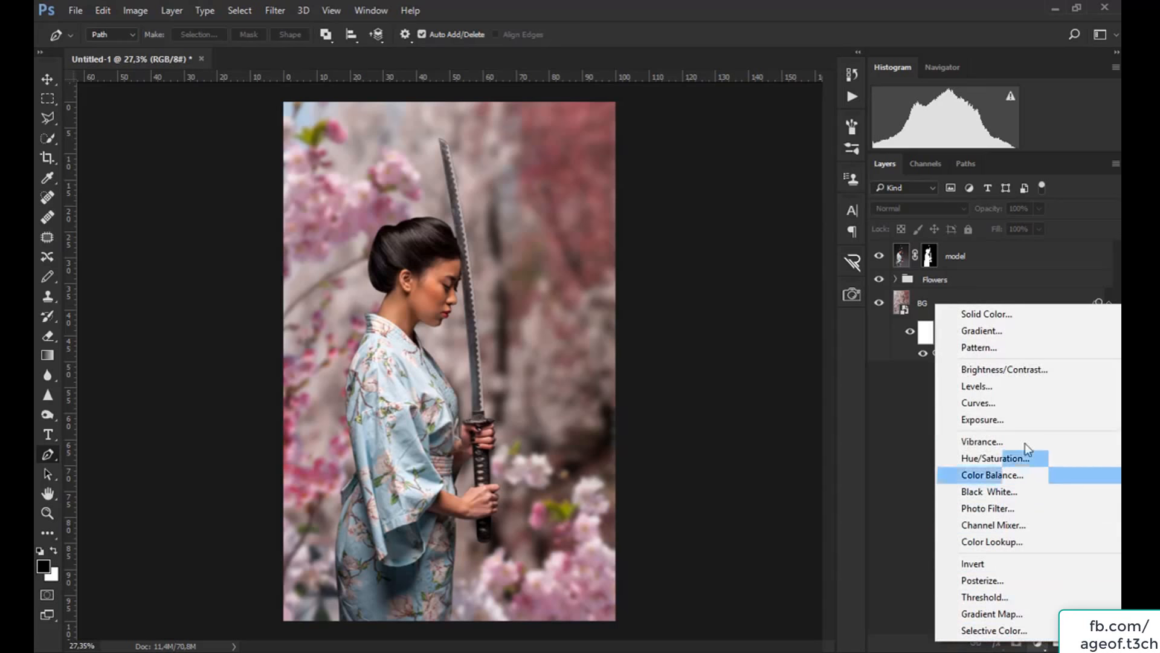
left_click(1000, 389)
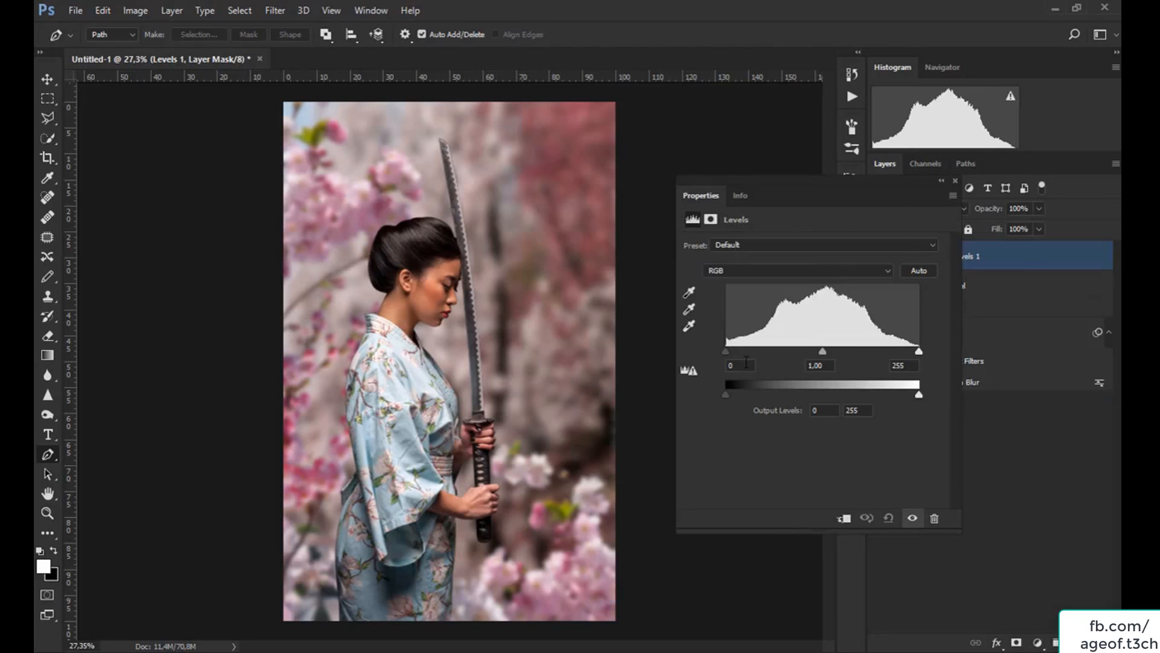
left_click_drag(725, 350, 756, 354)
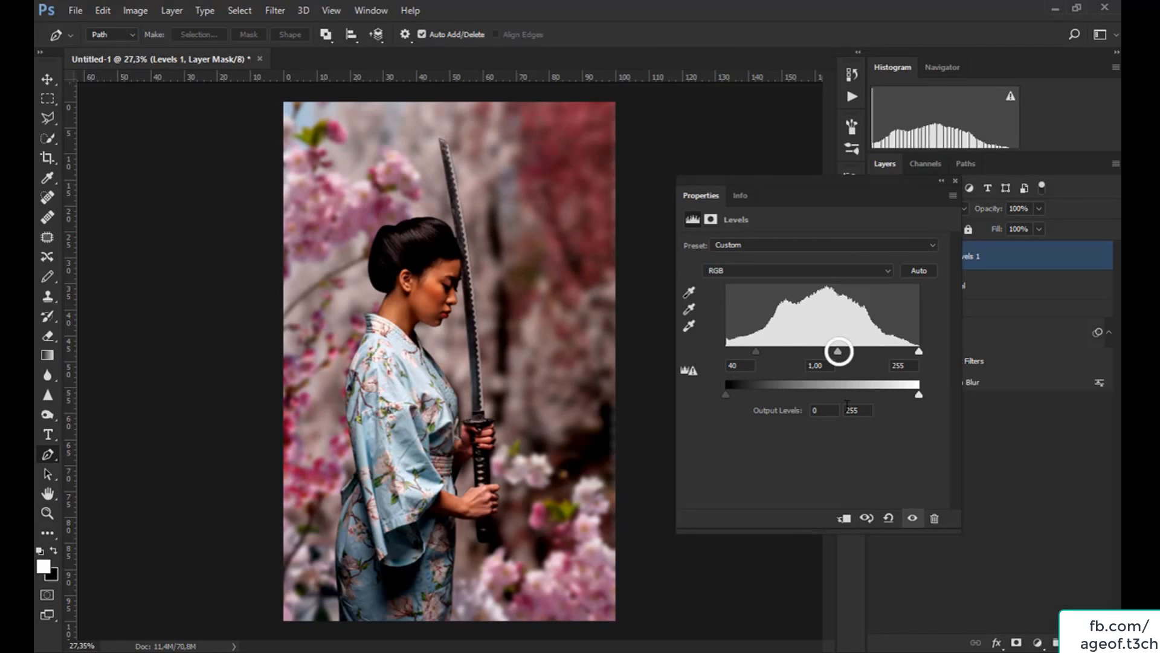
left_click_drag(839, 354, 835, 352)
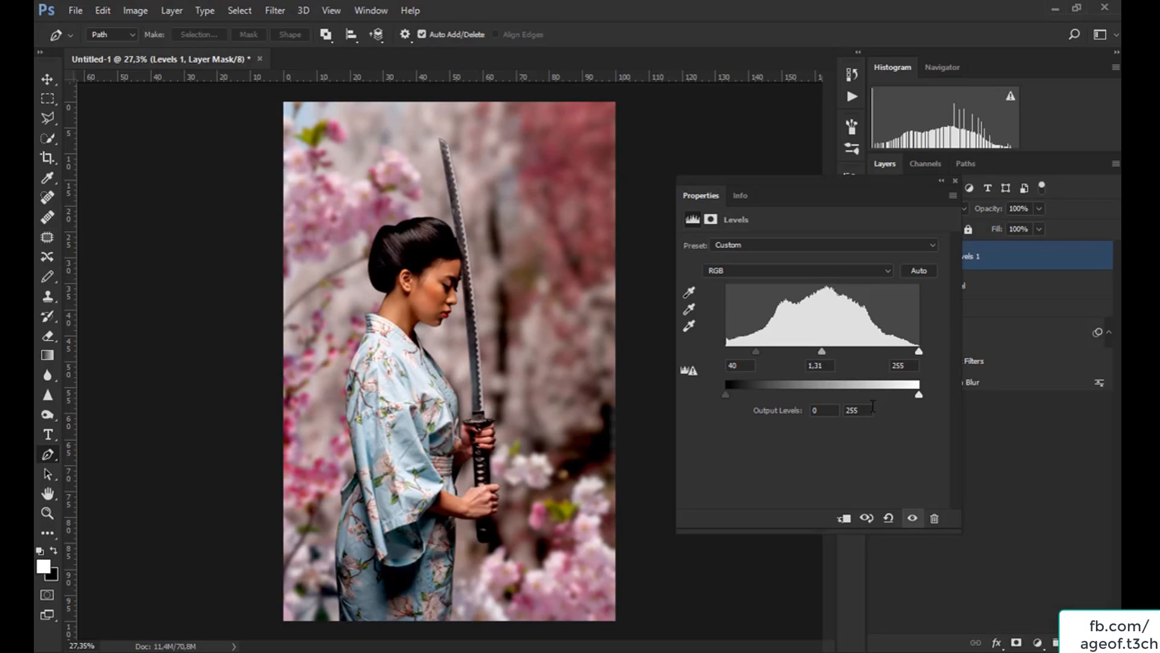
left_click(955, 180)
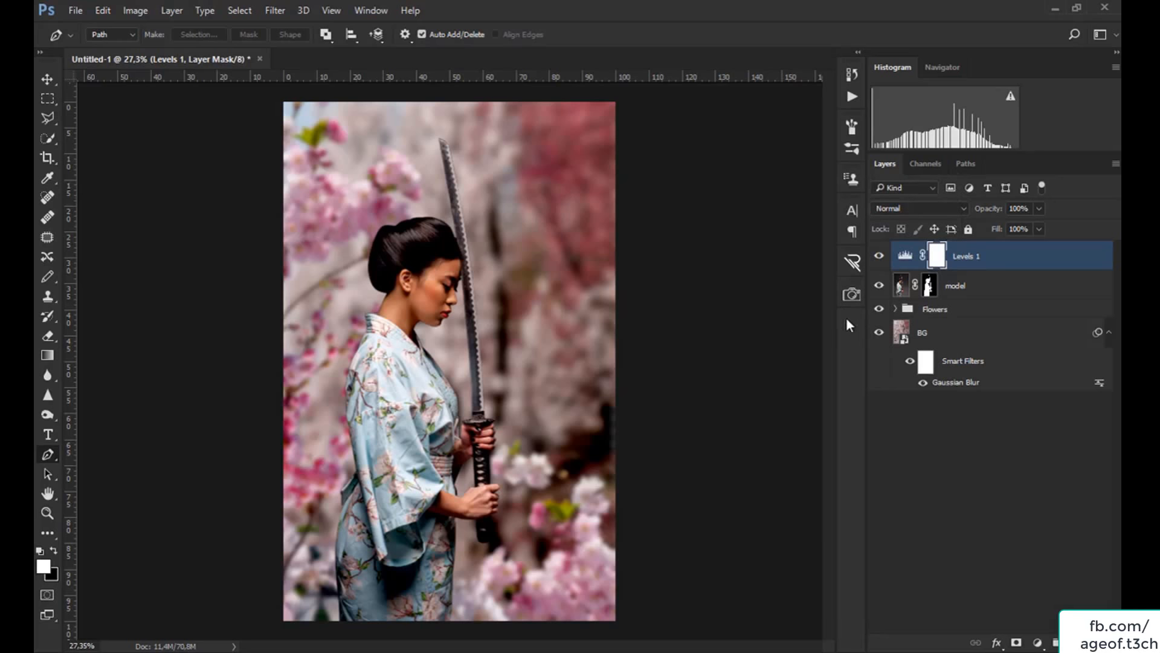
Clip the Levels adjustment to the model layer and compare the model with and without it.
key("alt")
left_click(902, 283, "alt")
left_click(909, 270, "alt")
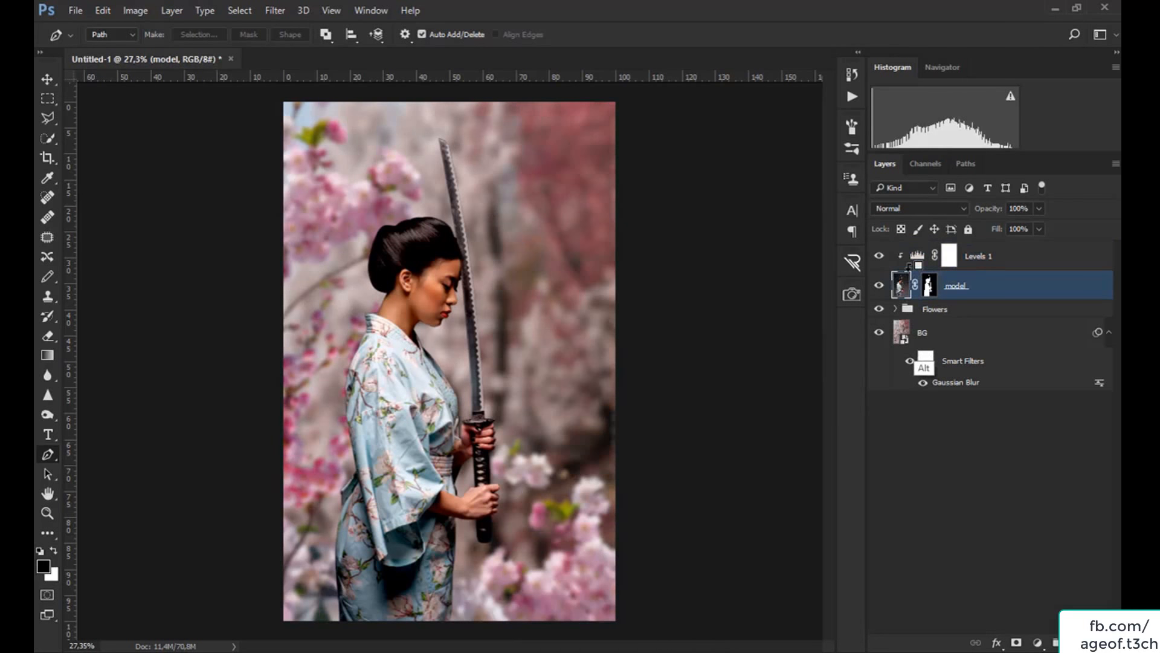
left_click(882, 259)
left_click(881, 259)
left_click(889, 258)
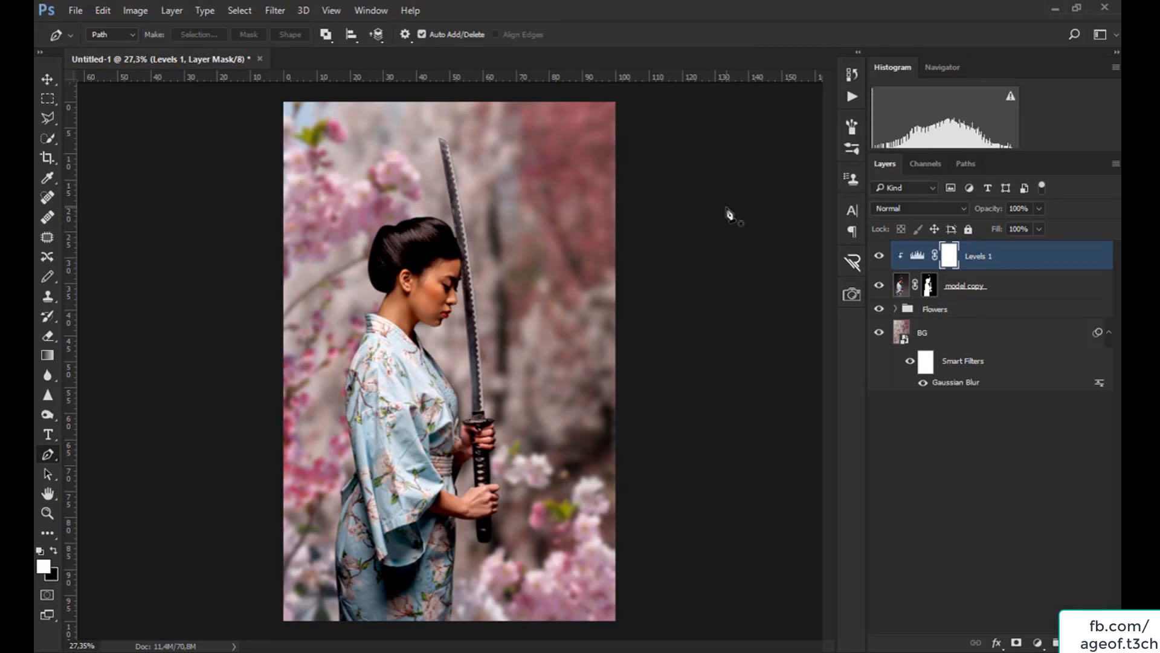
Stamp all visible layers into a new top layer and clip it to the model.
key("shift+ctrl+alt+e")
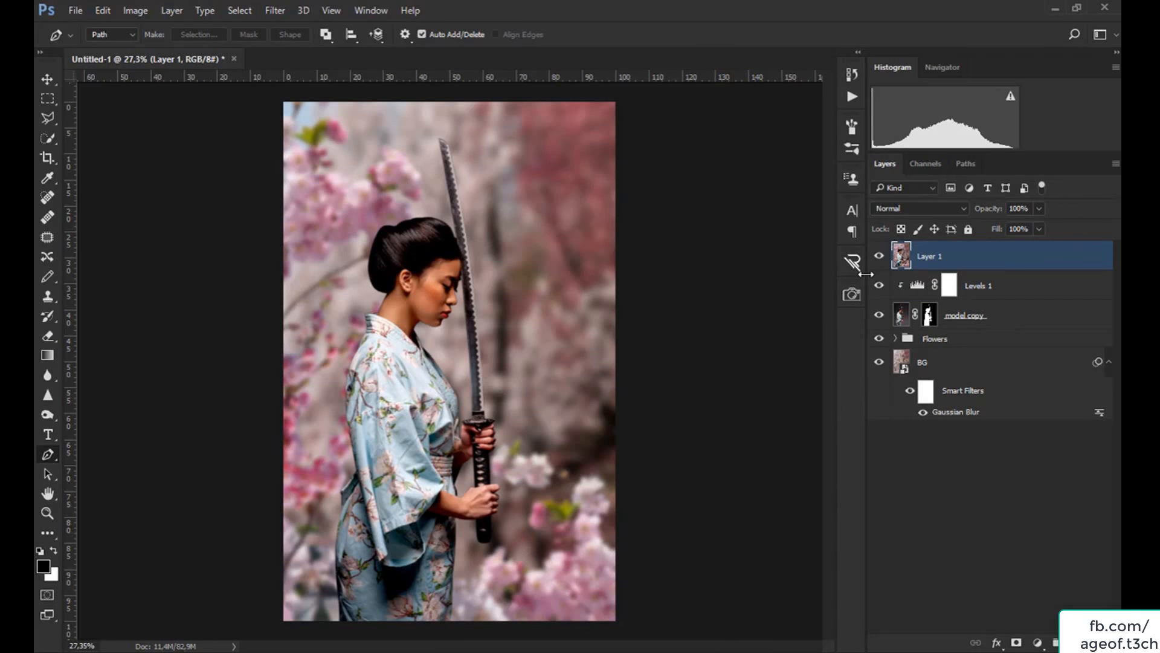
key("alt")
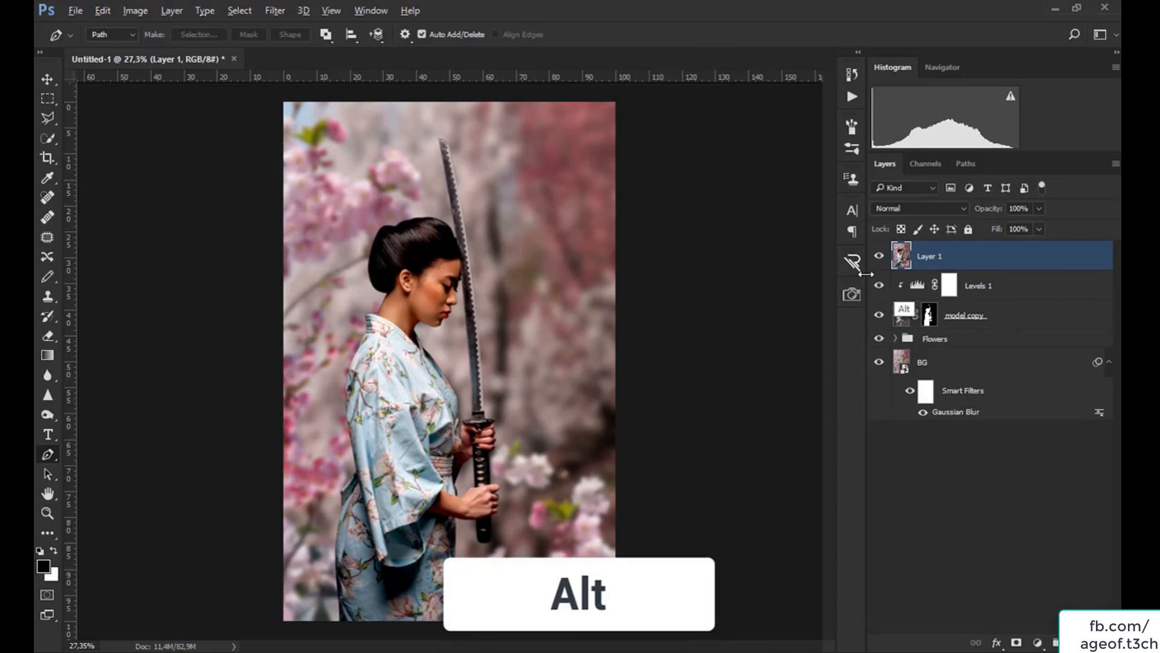
left_click(866, 274, "alt")
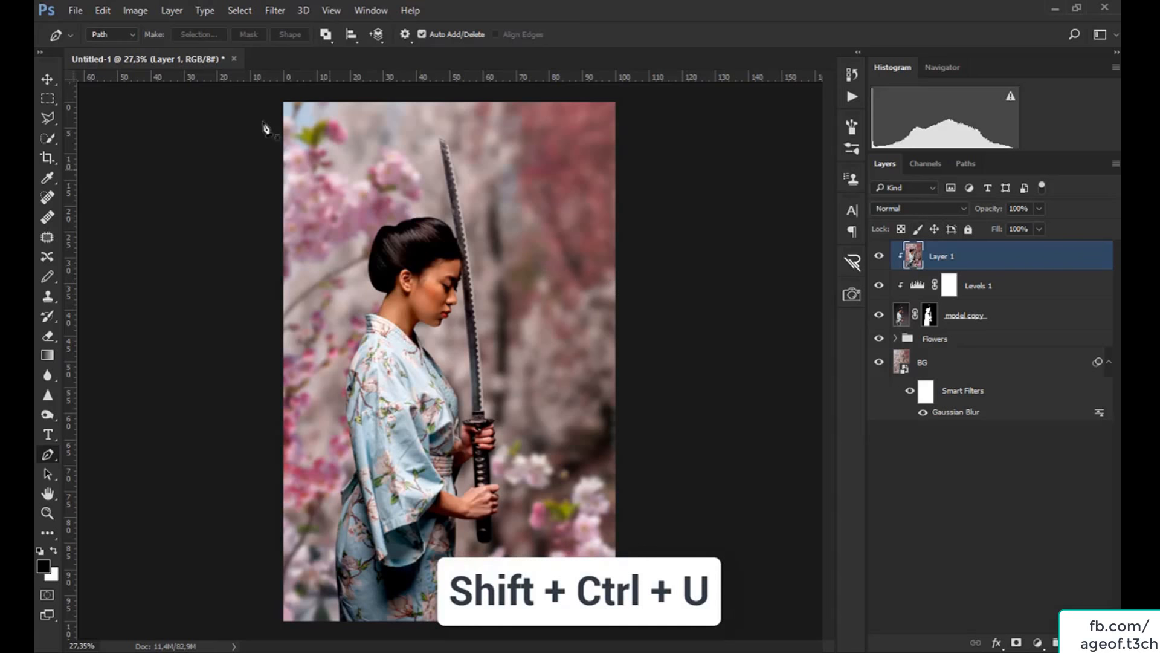
Desaturate the clipped stamped layer.
left_click(140, 12)
mouse_move(154, 49)
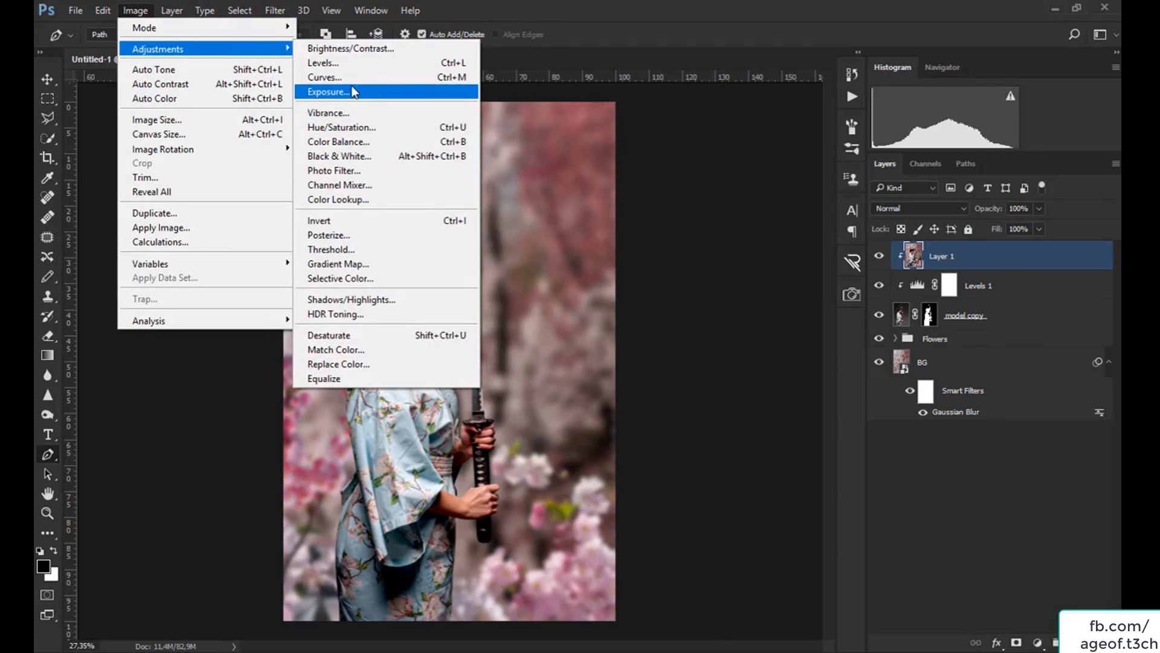
left_click(332, 334)
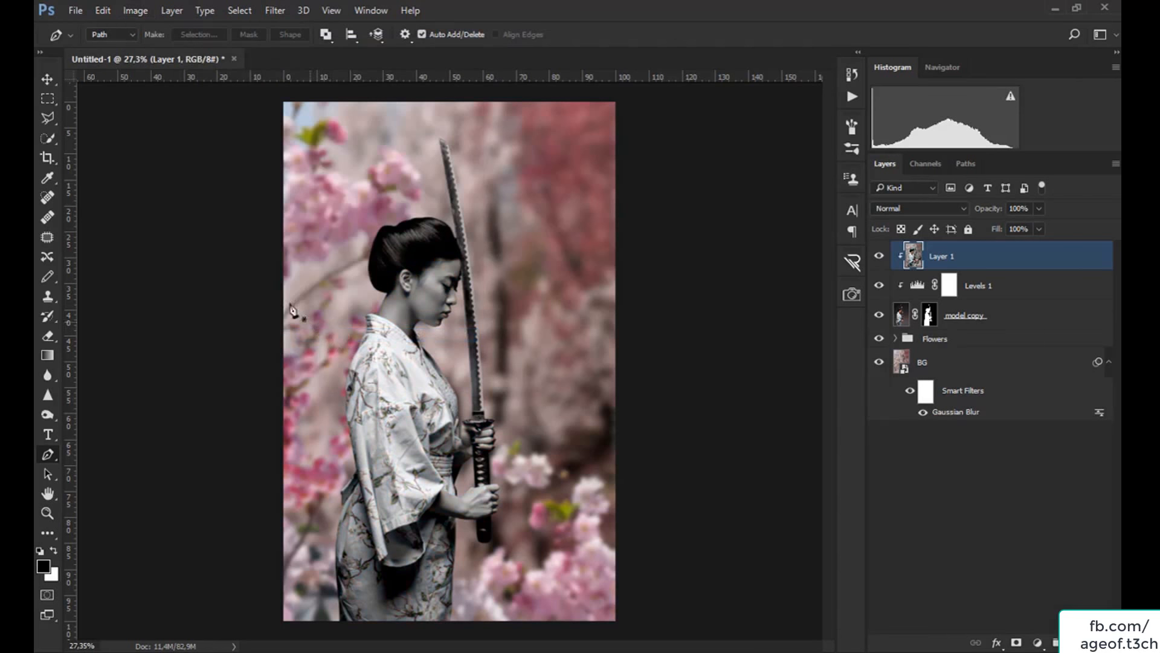
Set the desaturated layer's blend mode to Screen and its opacity to 79%.
left_click(908, 211)
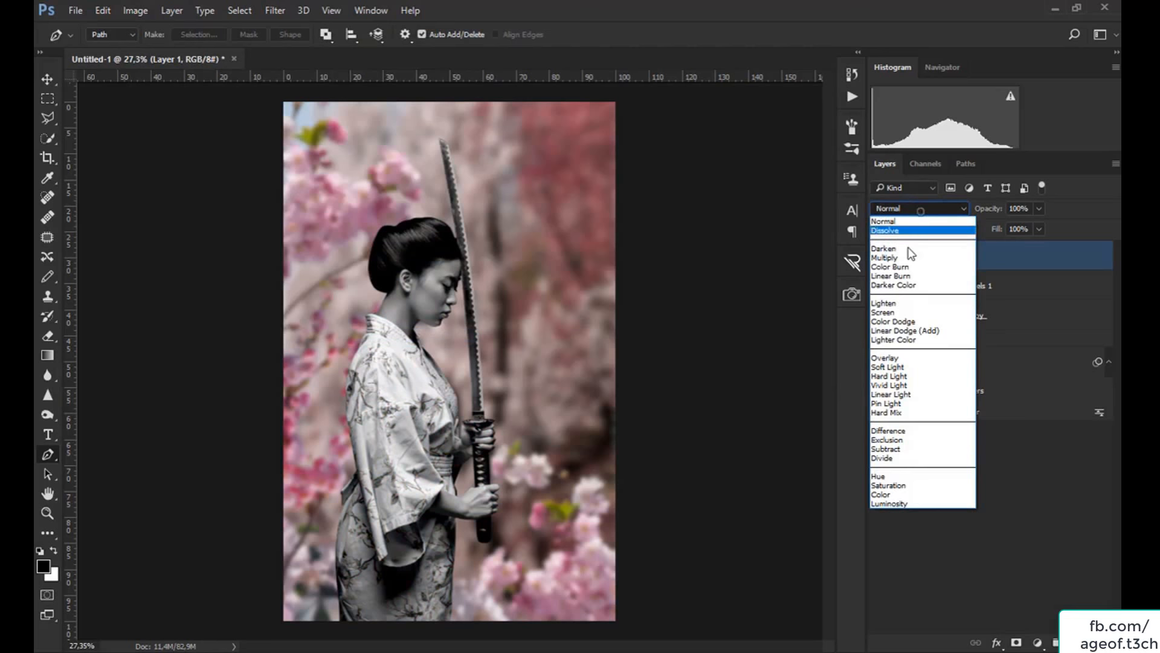
left_click(890, 313)
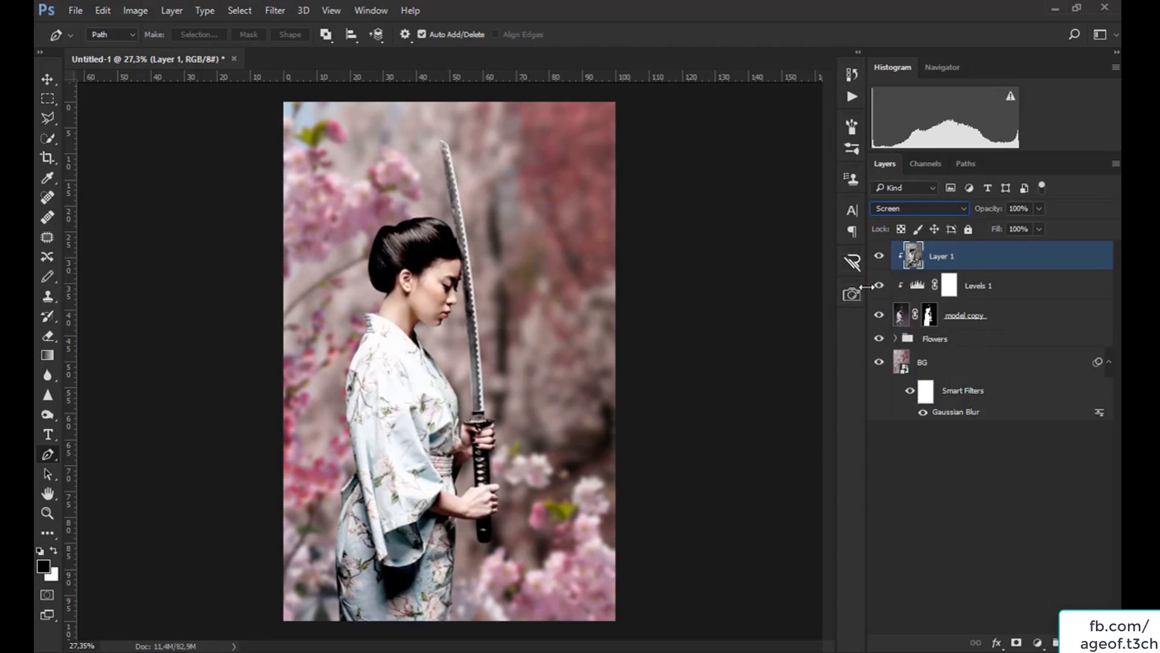
left_click(1039, 209)
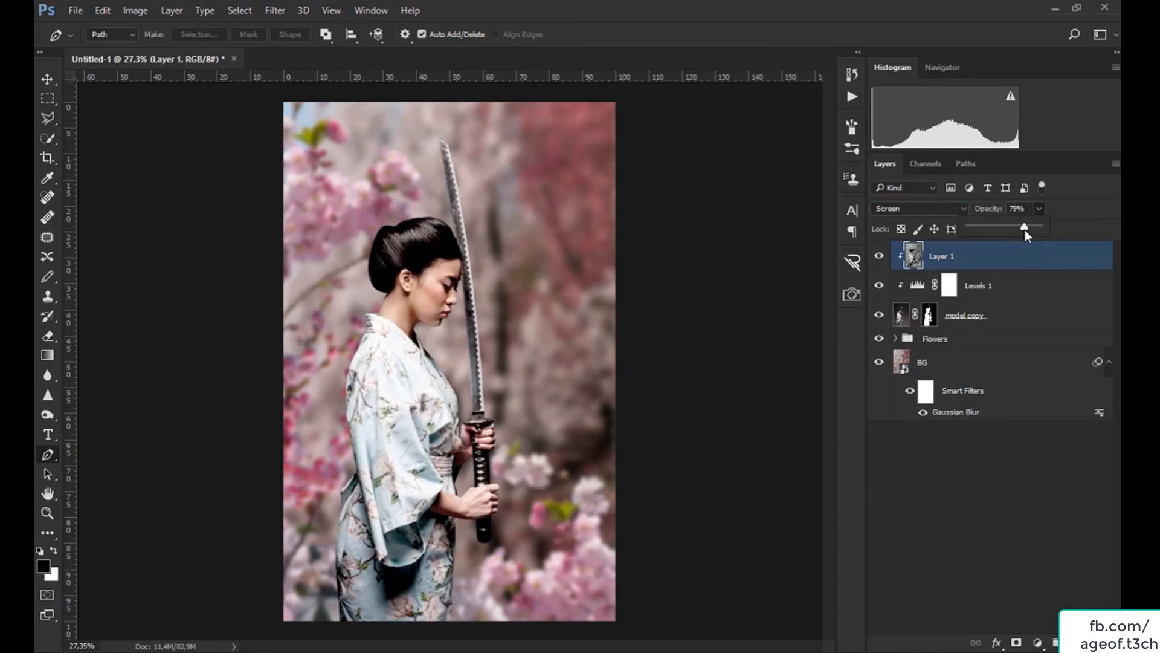
left_click_drag(1025, 230, 1023, 239)
left_click(1006, 441)
Add a layer mask to the Screen layer and fill the mask with black.
left_click(916, 257)
left_click(1016, 643)
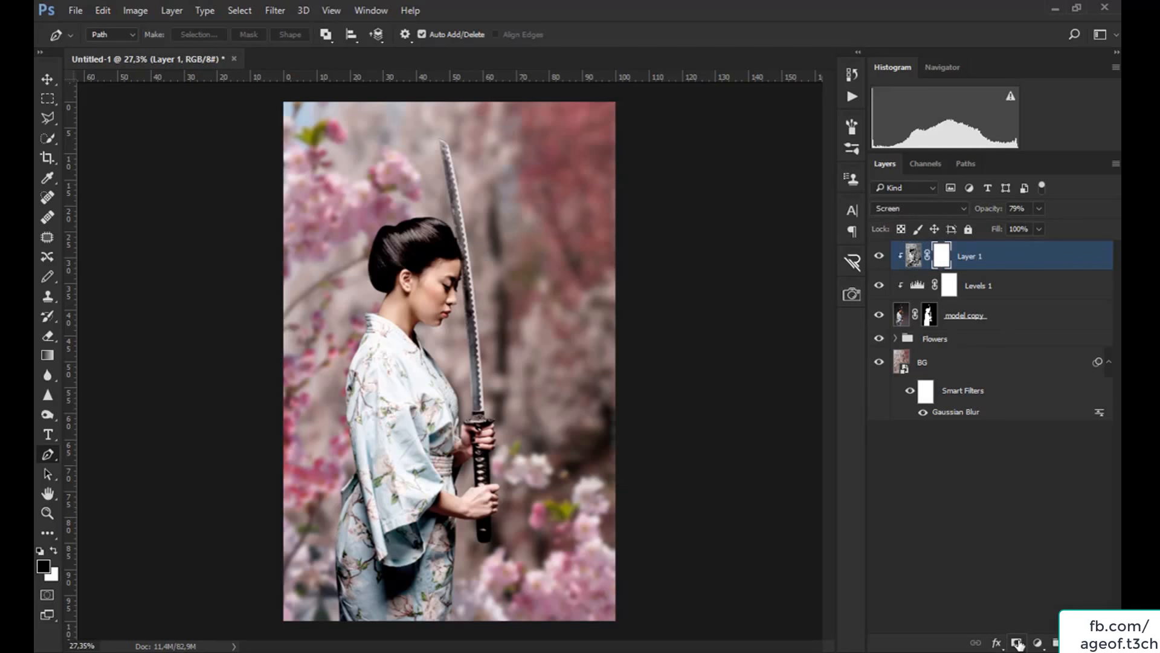
left_click(54, 551)
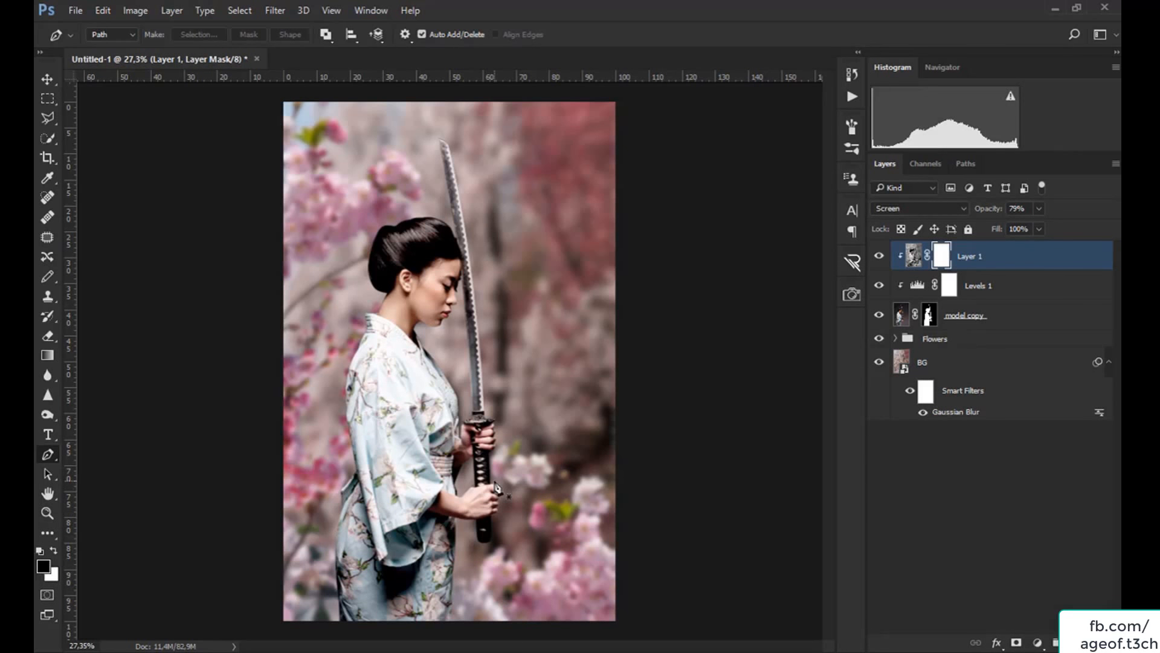
key("alt+Delete")
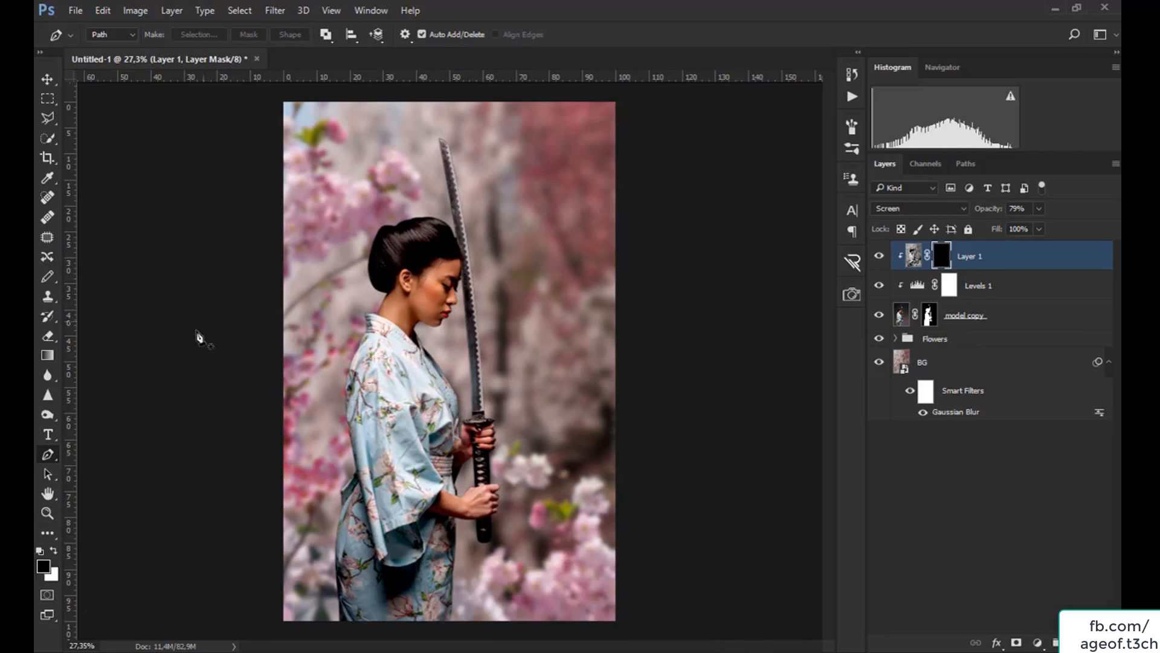
Set up the Brush tool with a soft round 20 px tip at 0% hardness.
left_click(53, 273)
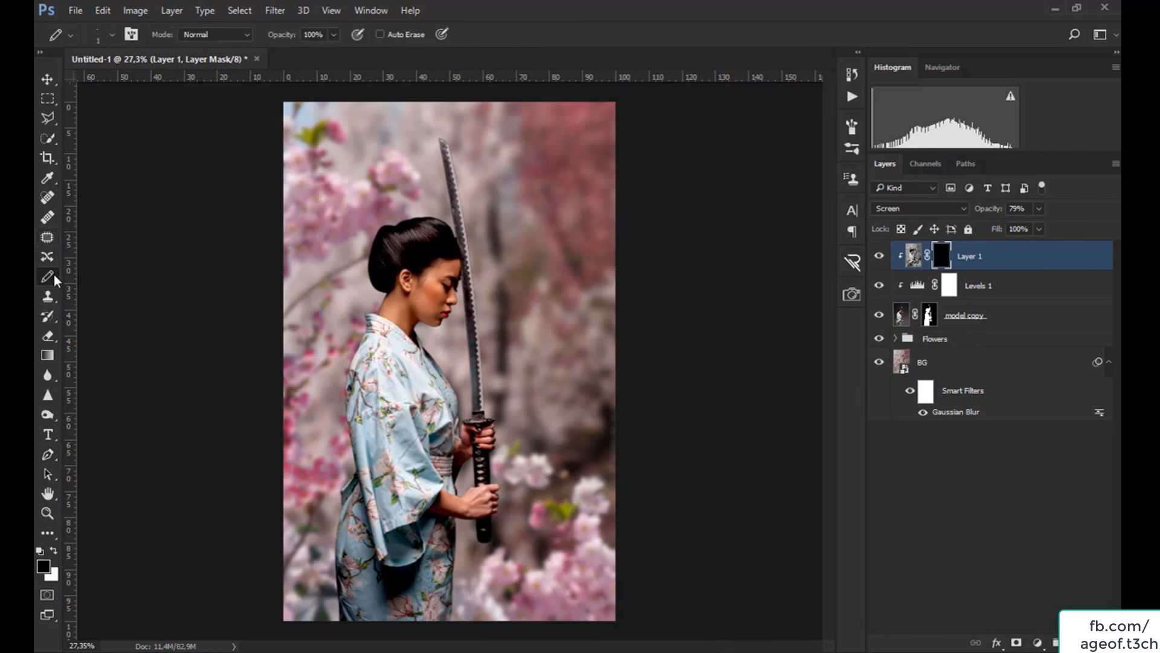
right_click(53, 273)
left_click(91, 271)
left_click(113, 34)
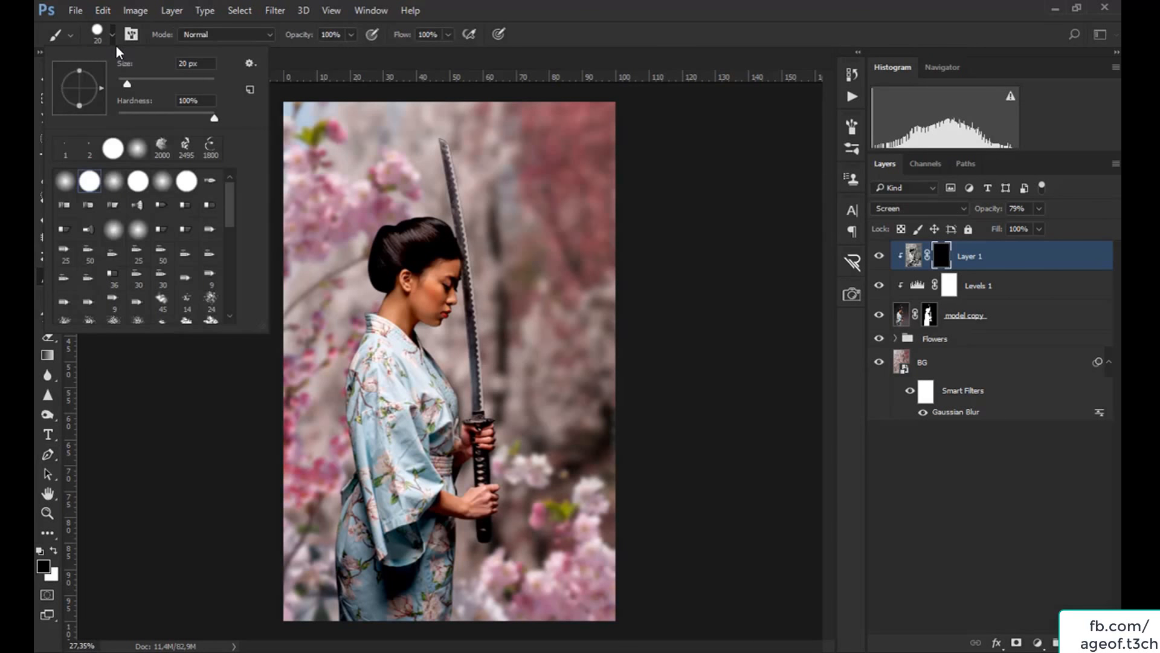
left_click(64, 180)
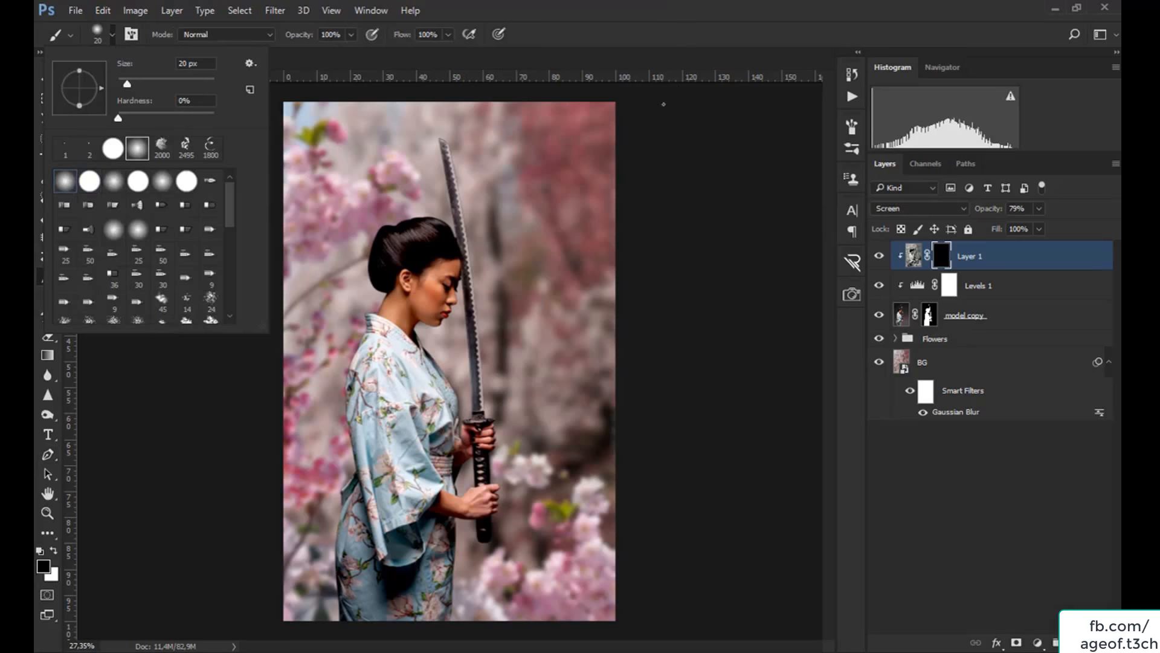
left_click(674, 55)
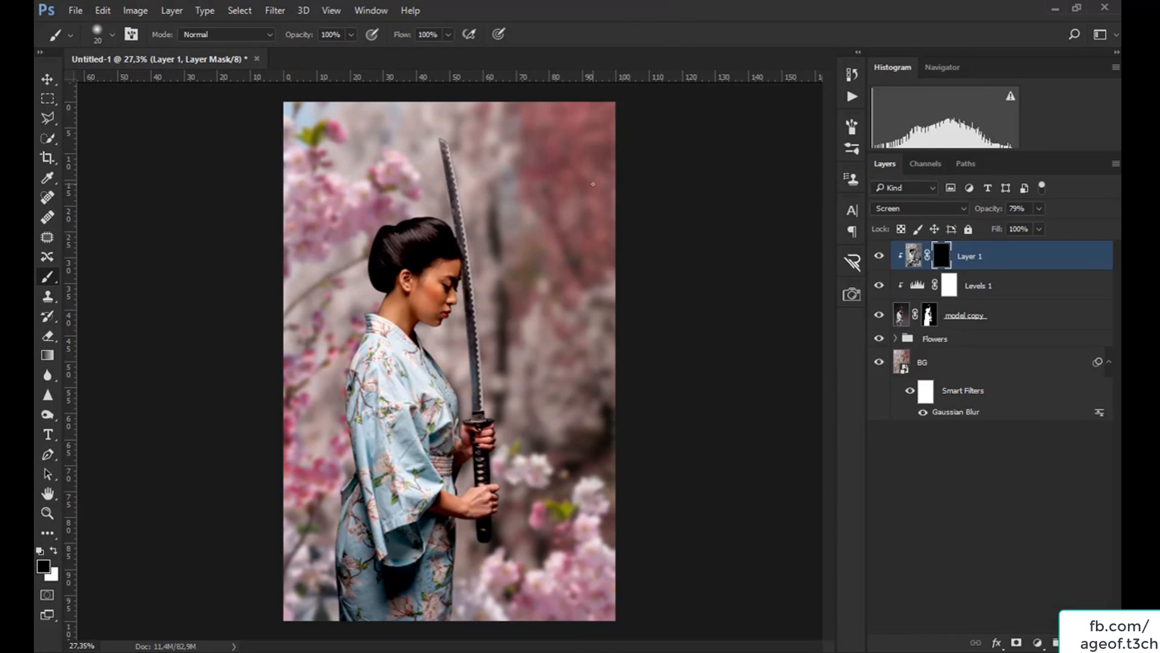
Paint white on the Screen layer's mask over the model's face, neck, forearm and hands, reducing the soft brush to 45 px for smaller areas.
scroll(460, 285, "up", 5)
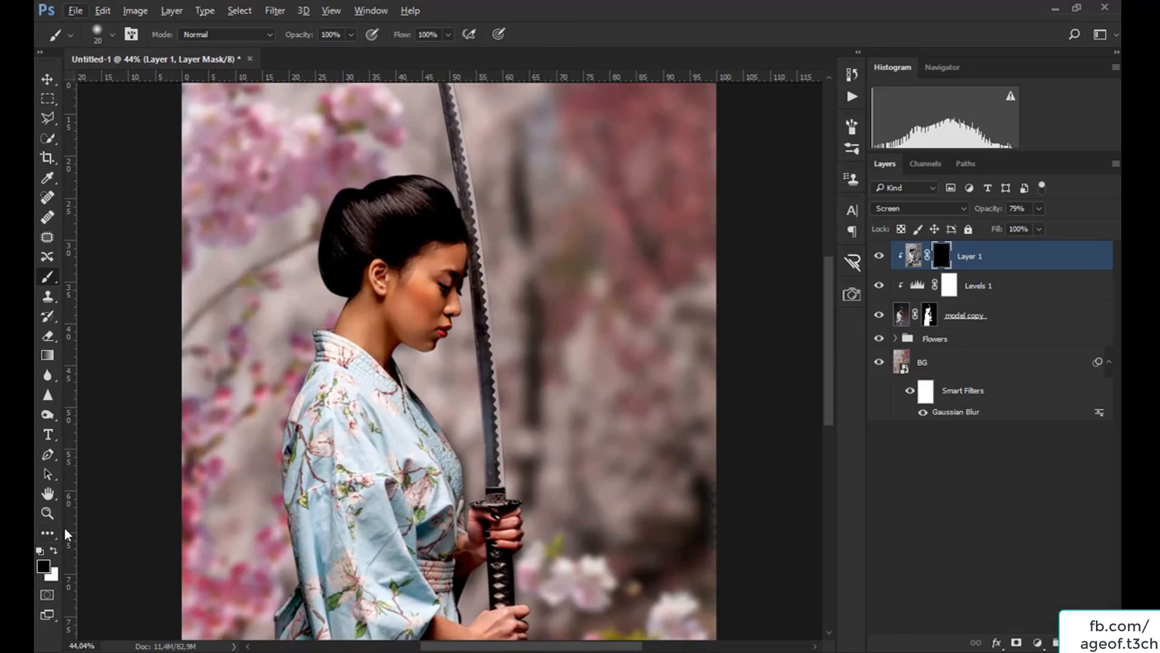
key("x")
key("bracketright")
key("bracketright")
key("bracketright")
key("bracketright")
key("bracketright")
key("bracketright")
key("bracketright")
mouse_move(425, 285)
left_mouse_down()
mouse_move(394, 298)
mouse_move(381, 277)
mouse_move(381, 287)
mouse_move(377, 264)
mouse_move(401, 280)
mouse_move(439, 258)
mouse_move(442, 284)
mouse_move(439, 254)
mouse_move(453, 263)
mouse_move(449, 286)
mouse_move(458, 257)
mouse_move(439, 250)
mouse_move(429, 270)
mouse_move(450, 286)
mouse_move(425, 327)
mouse_move(406, 308)
mouse_move(371, 327)
mouse_move(361, 318)
mouse_move(370, 277)
mouse_move(372, 327)
mouse_move(358, 333)
mouse_move(373, 345)
mouse_move(388, 334)
mouse_move(393, 375)
mouse_move(381, 348)
mouse_move(392, 367)
mouse_move(396, 335)
mouse_move(384, 349)
mouse_move(426, 346)
mouse_move(357, 302)
mouse_move(365, 270)
mouse_move(339, 325)
mouse_move(390, 371)
mouse_move(390, 333)
mouse_move(361, 297)
mouse_move(436, 245)
left_mouse_up()
key("bracketleft")
key("bracketleft")
key("bracketleft")
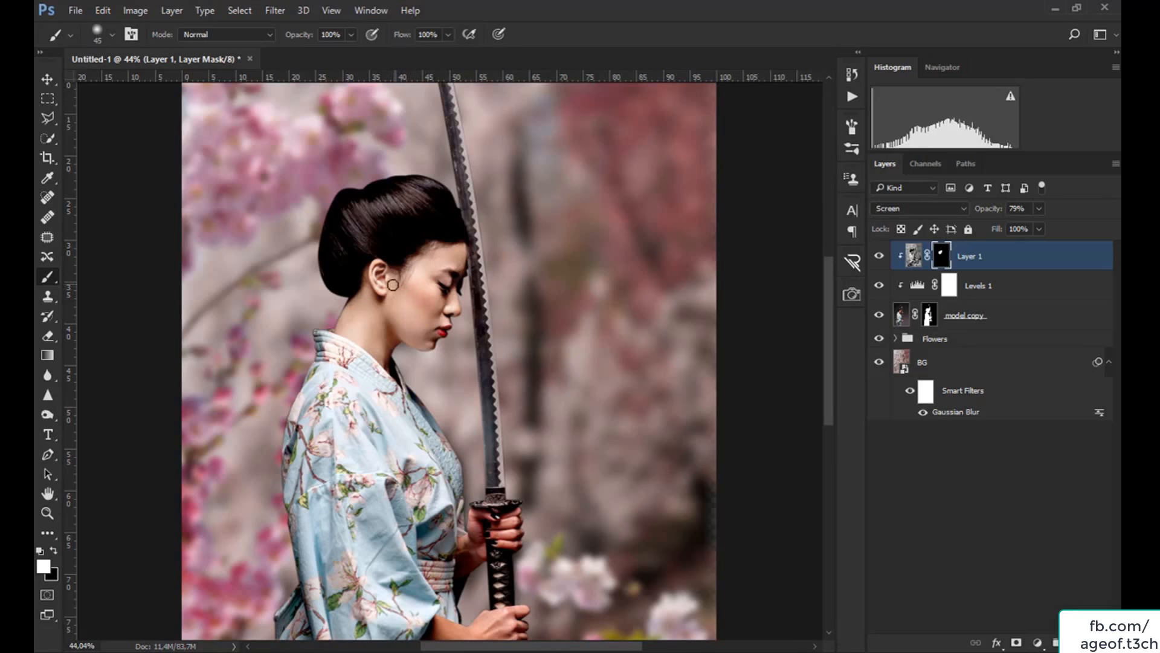
left_click_drag(400, 331, 403, 204)
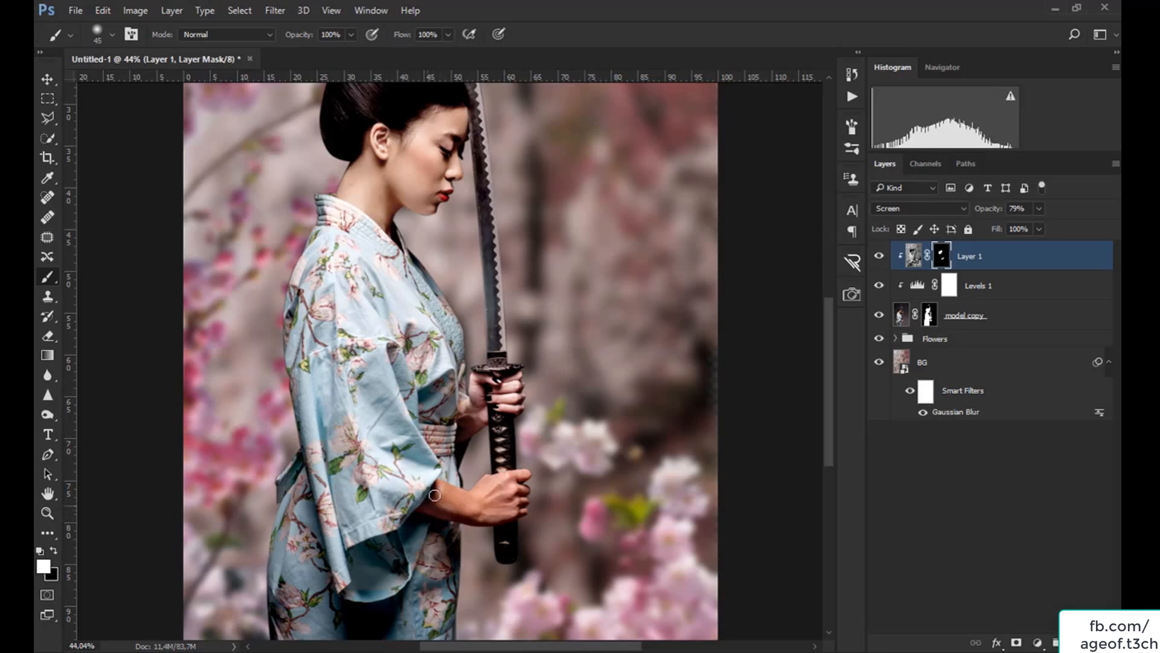
mouse_move(434, 495)
left_mouse_down()
mouse_move(459, 513)
mouse_move(480, 520)
mouse_move(491, 509)
mouse_move(479, 499)
mouse_move(486, 476)
mouse_move(516, 507)
mouse_move(519, 475)
mouse_move(530, 475)
mouse_move(510, 476)
mouse_move(521, 507)
left_mouse_up()
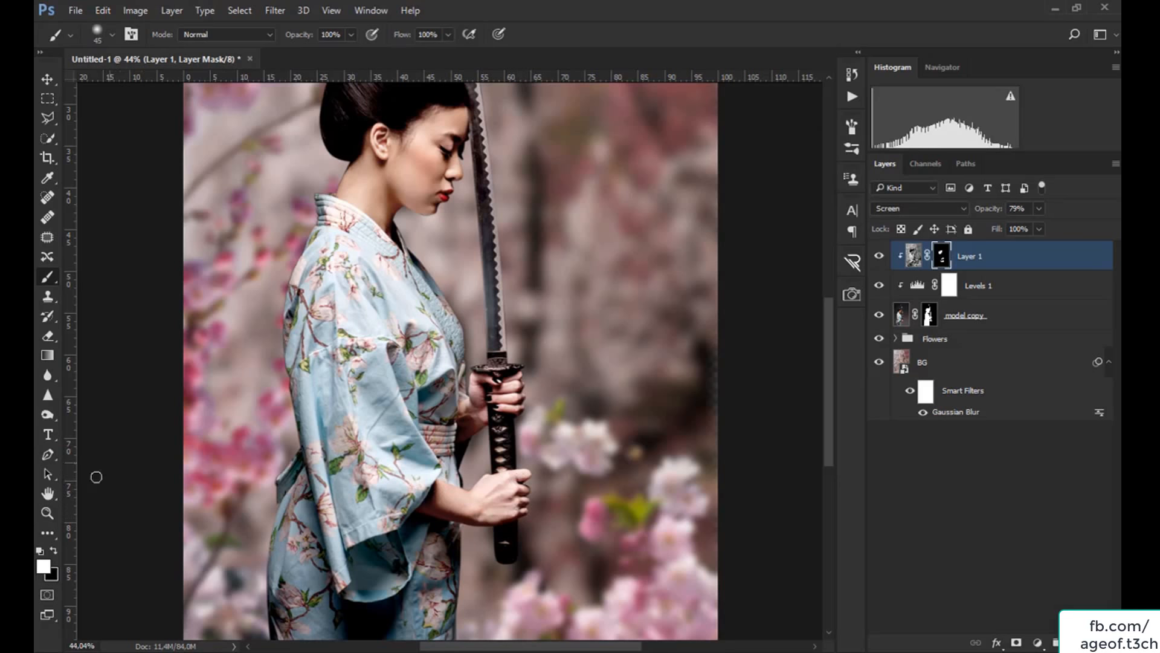
Fit the image on screen and compare the model's skin with the Screen layer hidden and shown.
left_click(48, 512)
right_click(427, 330)
left_click(469, 343)
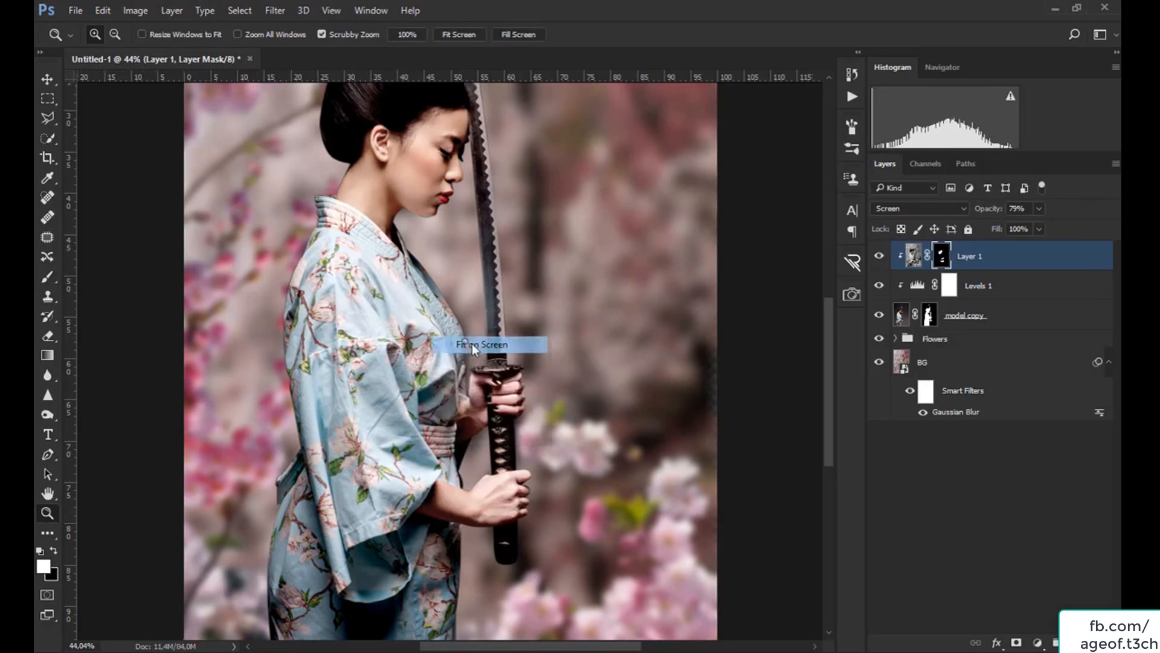
left_click(879, 256)
left_click(880, 257)
left_click(880, 256)
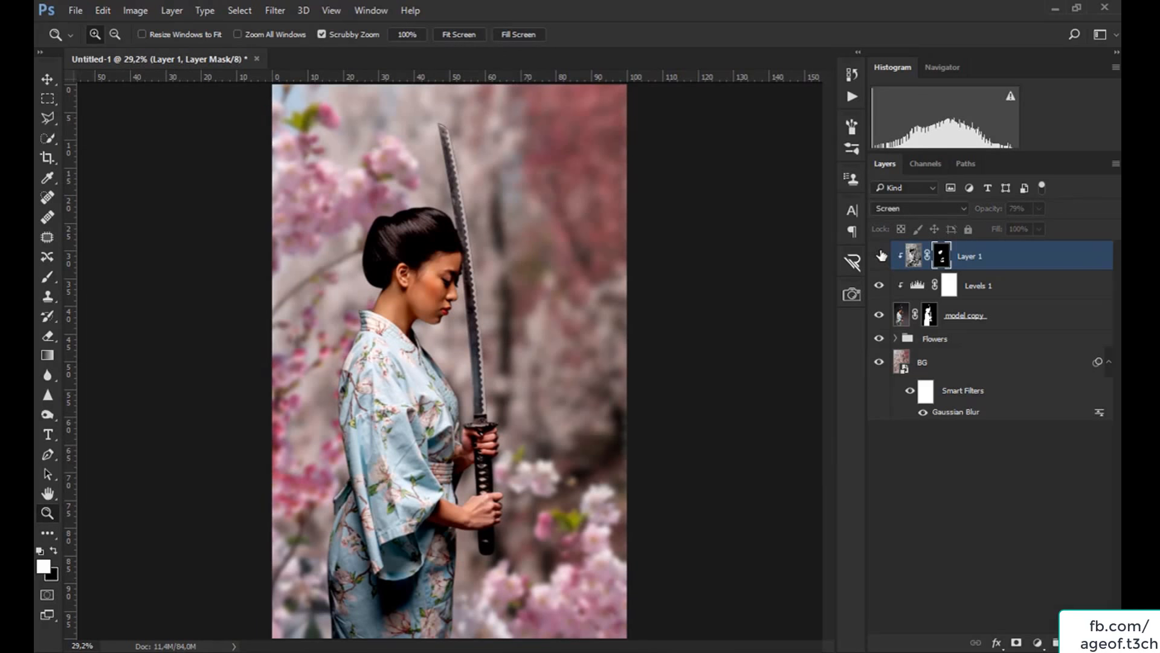
left_click(880, 256)
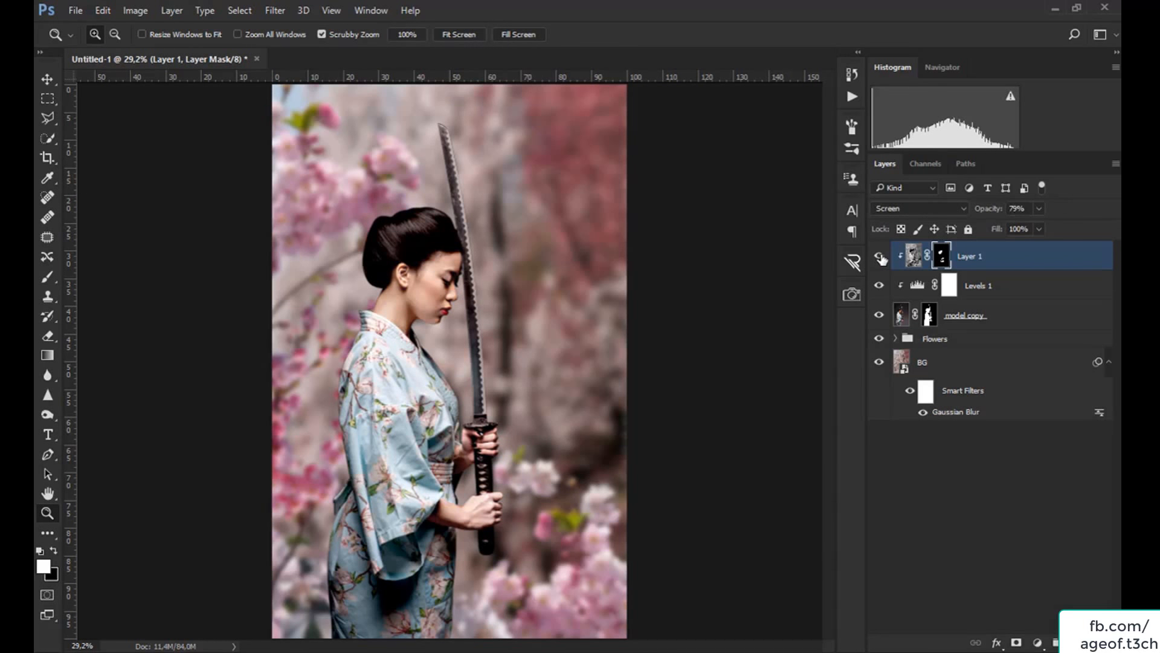
Add a Brightness/Contrast adjustment layer above the Screen layer with brightness 20 and contrast 10.
left_click(913, 256)
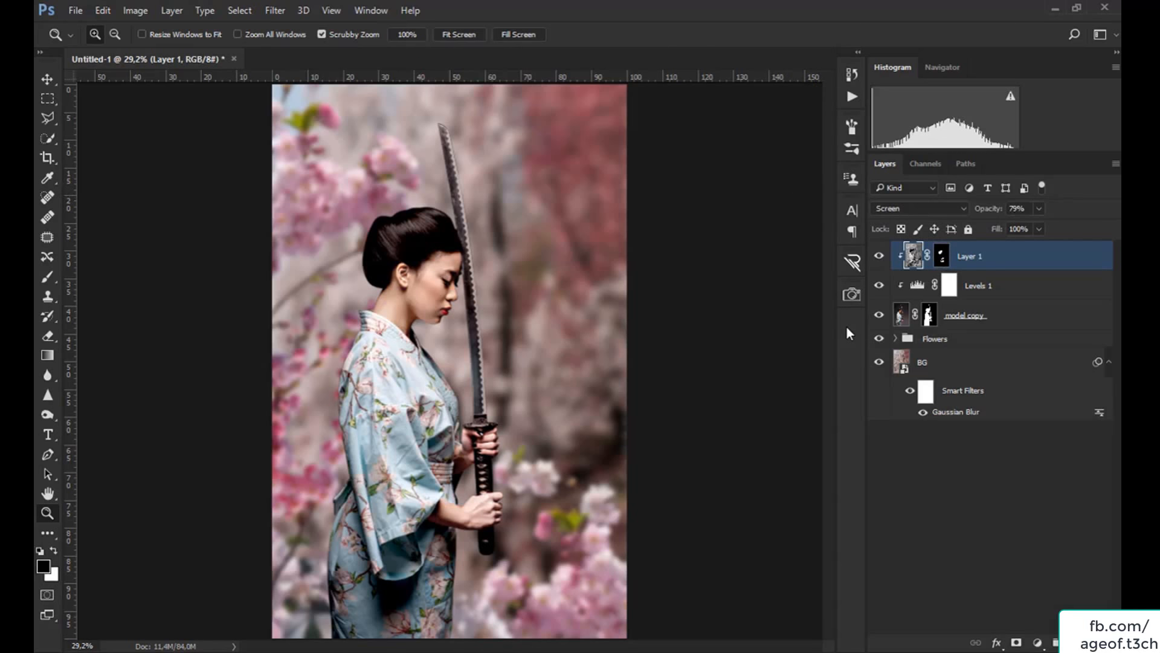
left_click(1037, 643)
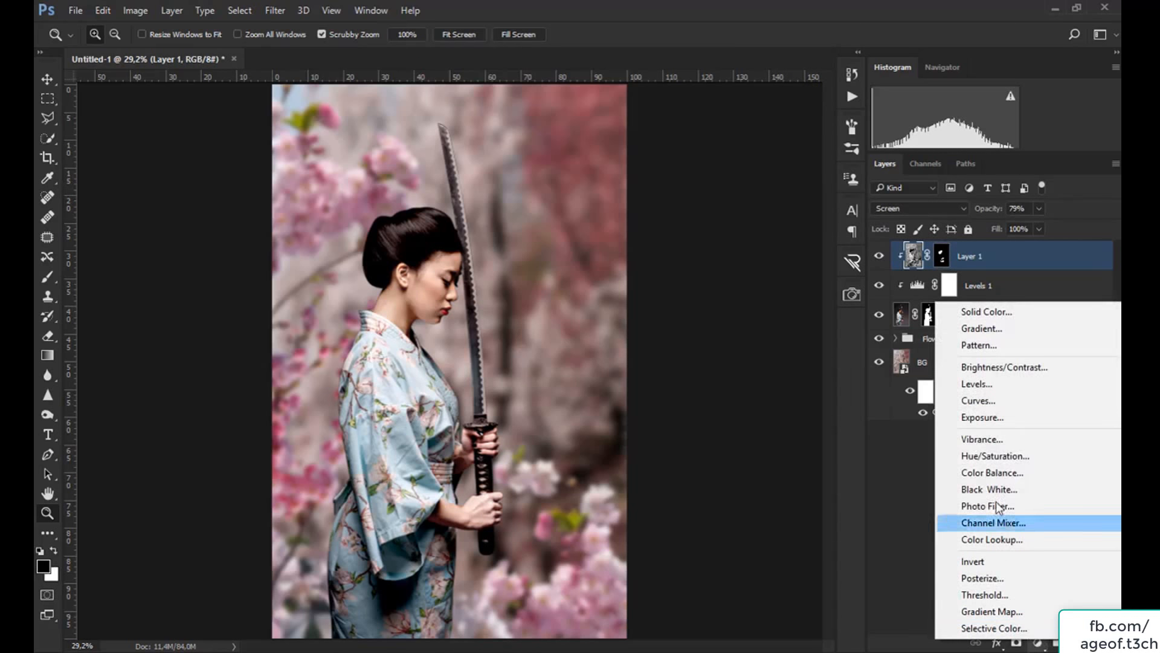
left_click(1005, 369)
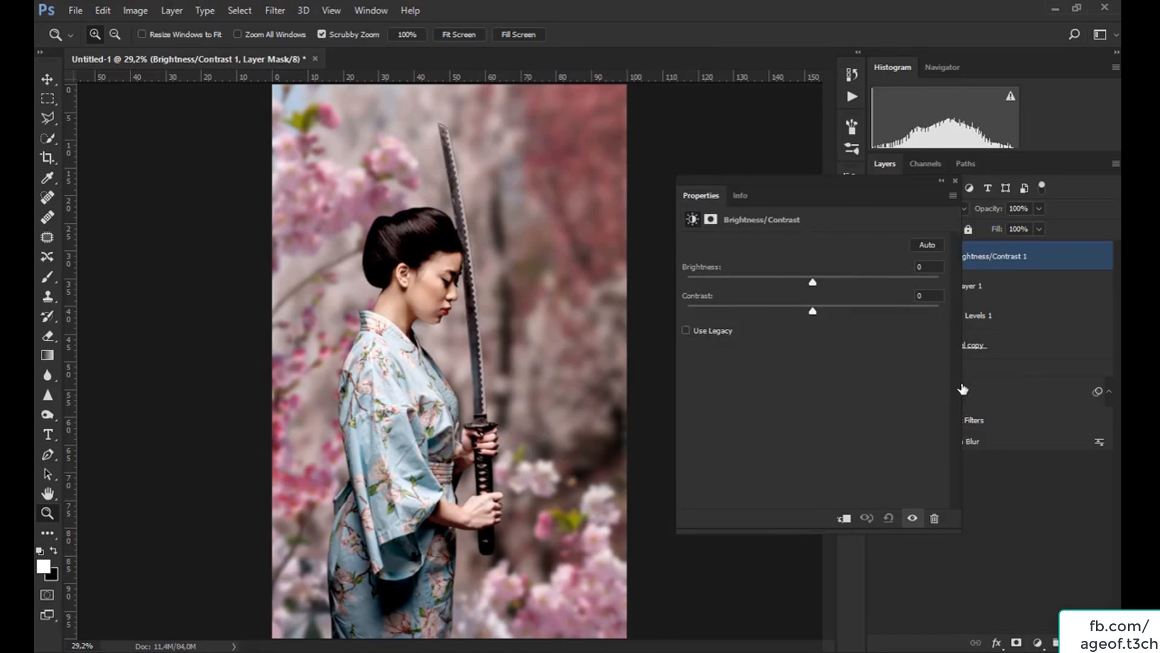
left_click_drag(812, 281, 825, 281)
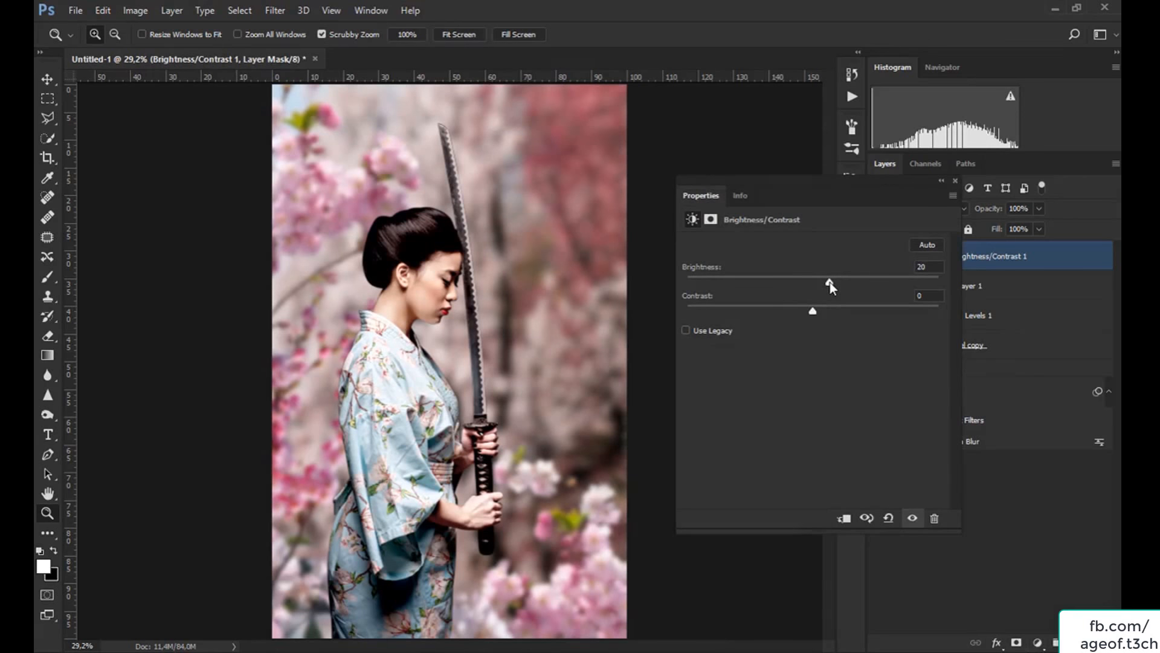
left_click_drag(816, 306, 830, 314)
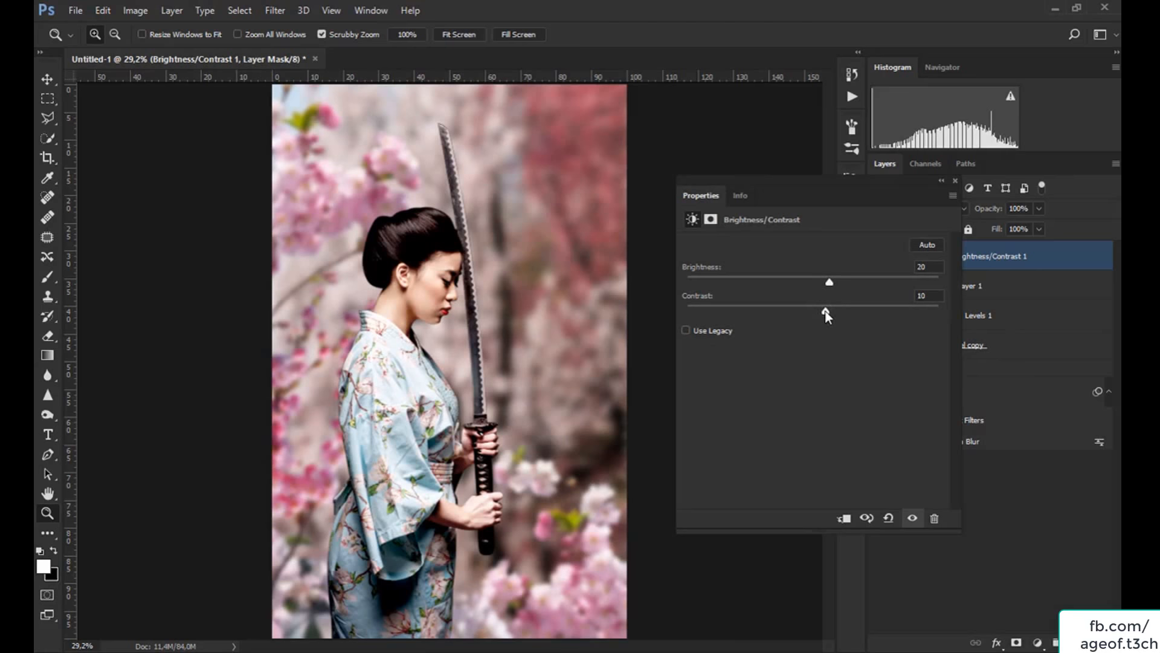
Clip the Brightness/Contrast layer to the layers below and fill its mask with black.
left_click(955, 181)
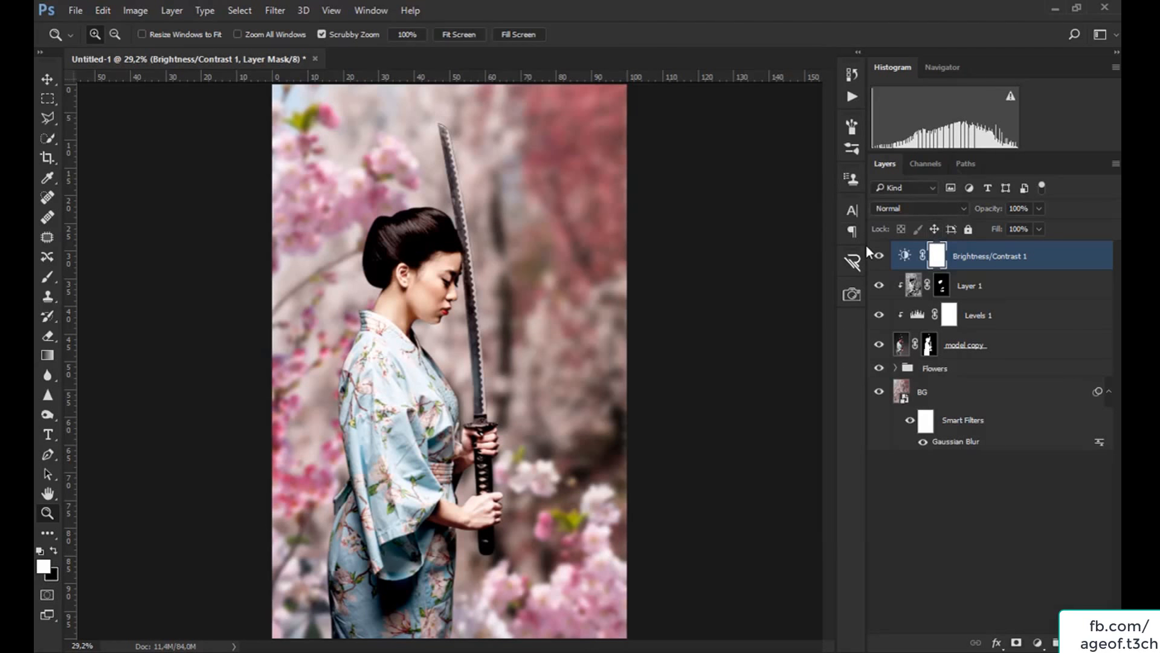
left_click(904, 268, "alt")
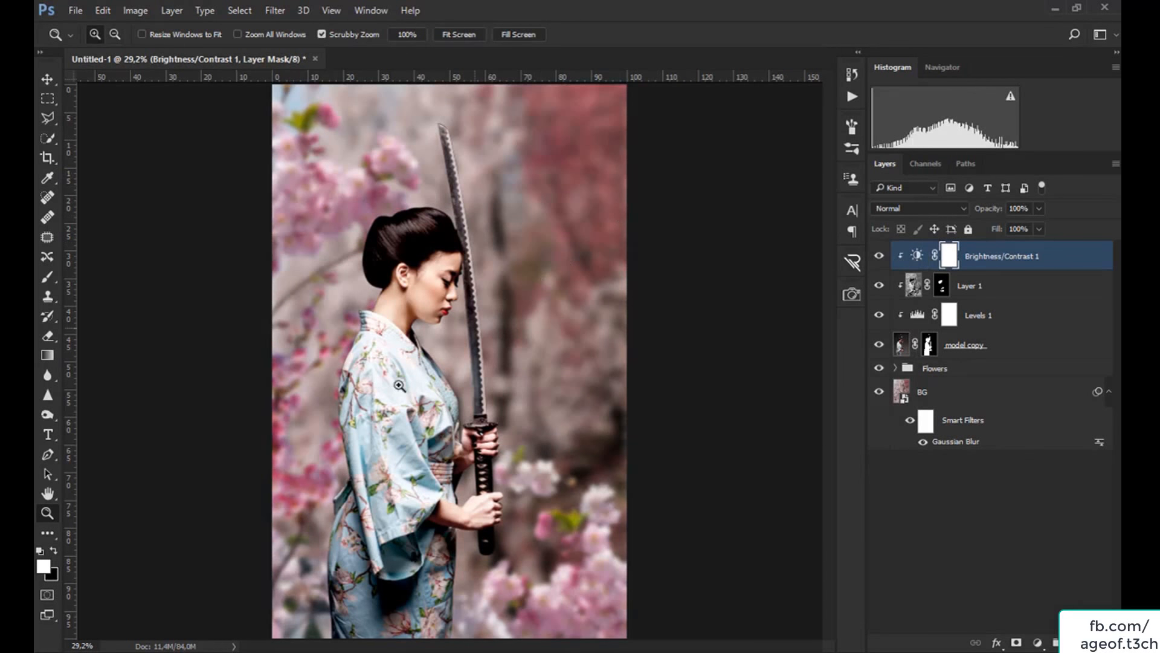
key("alt")
key("alt+BackSpace")
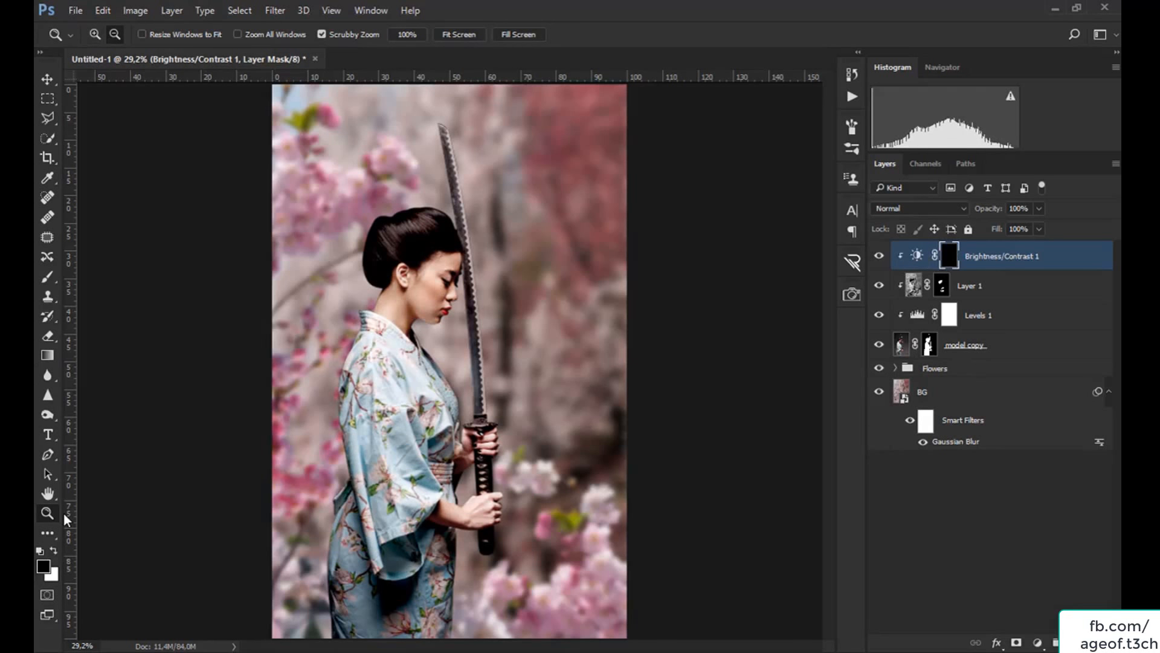
Paint white on the Brightness/Contrast mask over the model's face, neck, forearm and hands with a 100 px soft brush.
left_click(50, 277)
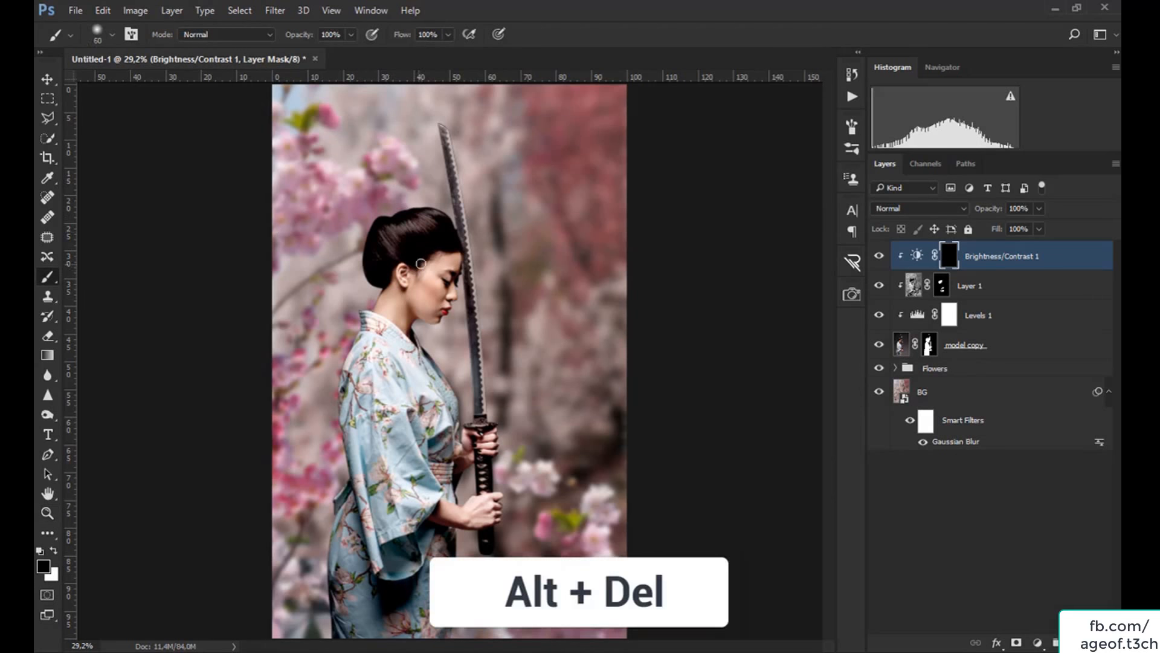
key("bracketright")
key("bracketright")
key("bracketright")
key("bracketright")
key("bracketright")
key("bracketright")
key("x")
mouse_move(429, 275)
left_mouse_down()
mouse_move(404, 322)
mouse_move(415, 284)
mouse_move(442, 308)
mouse_move(446, 267)
mouse_move(416, 288)
mouse_move(450, 261)
mouse_move(449, 282)
mouse_move(449, 257)
mouse_move(410, 276)
mouse_move(408, 319)
left_mouse_up()
mouse_move(444, 523)
left_mouse_down()
mouse_move(492, 506)
mouse_move(467, 460)
mouse_move(482, 443)
mouse_move(470, 445)
left_mouse_up()
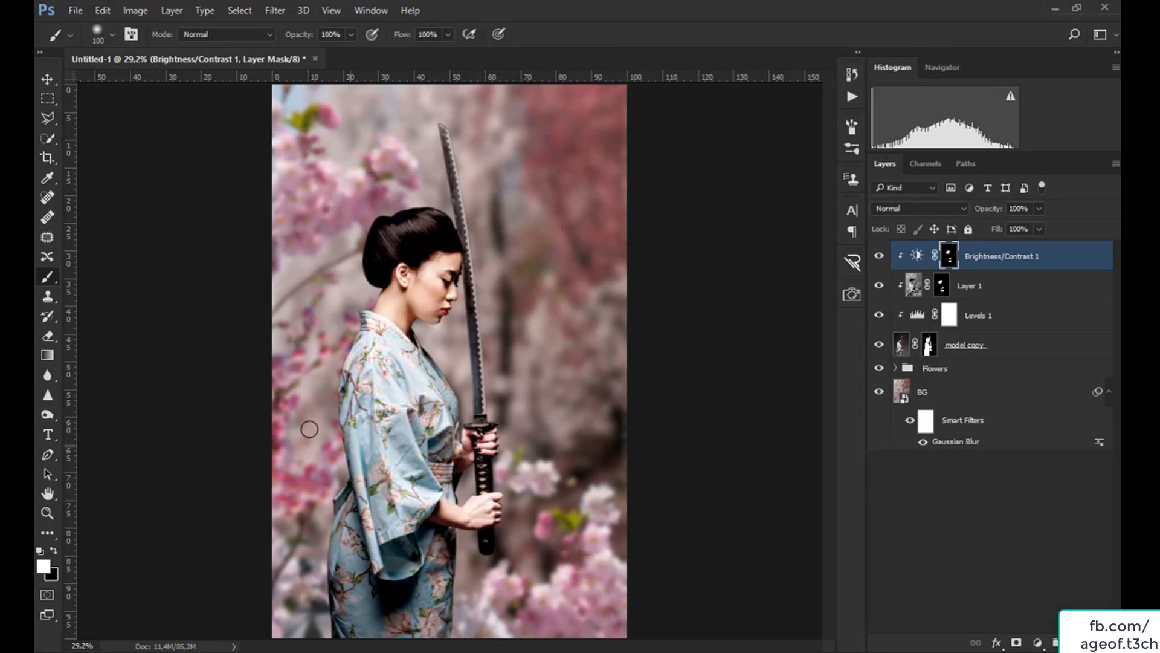
Zoom out to 25% and compare the model's skin with the Brightness/Contrast layer hidden and shown.
left_click(49, 513)
right_click(482, 323)
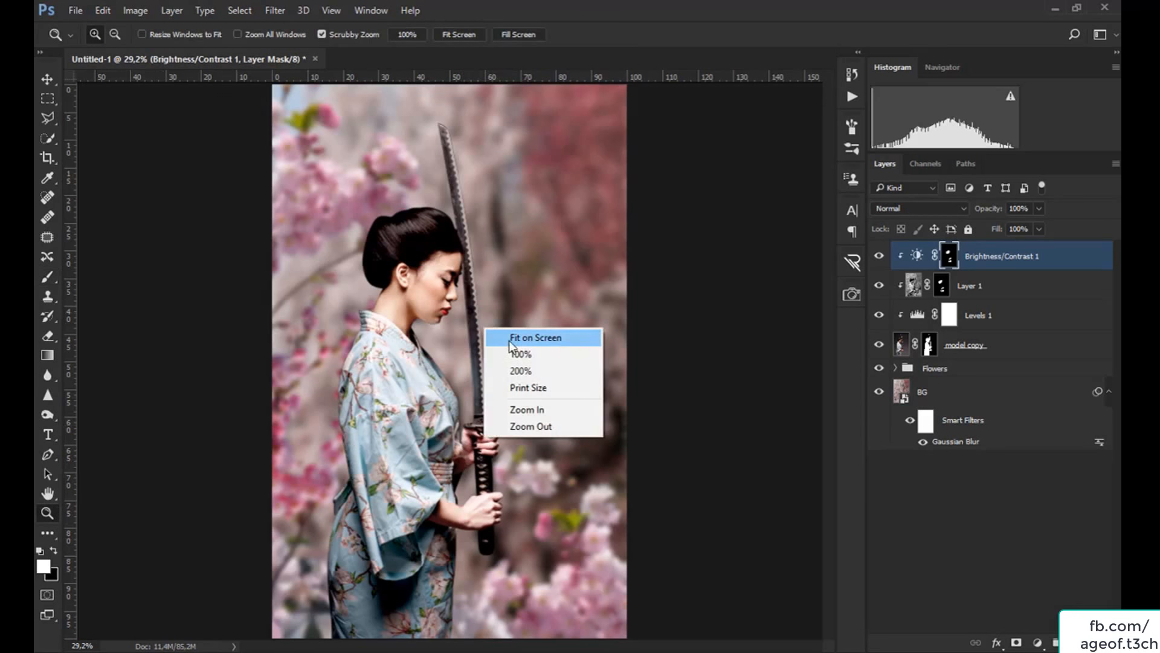
left_click(514, 336)
right_click(504, 346)
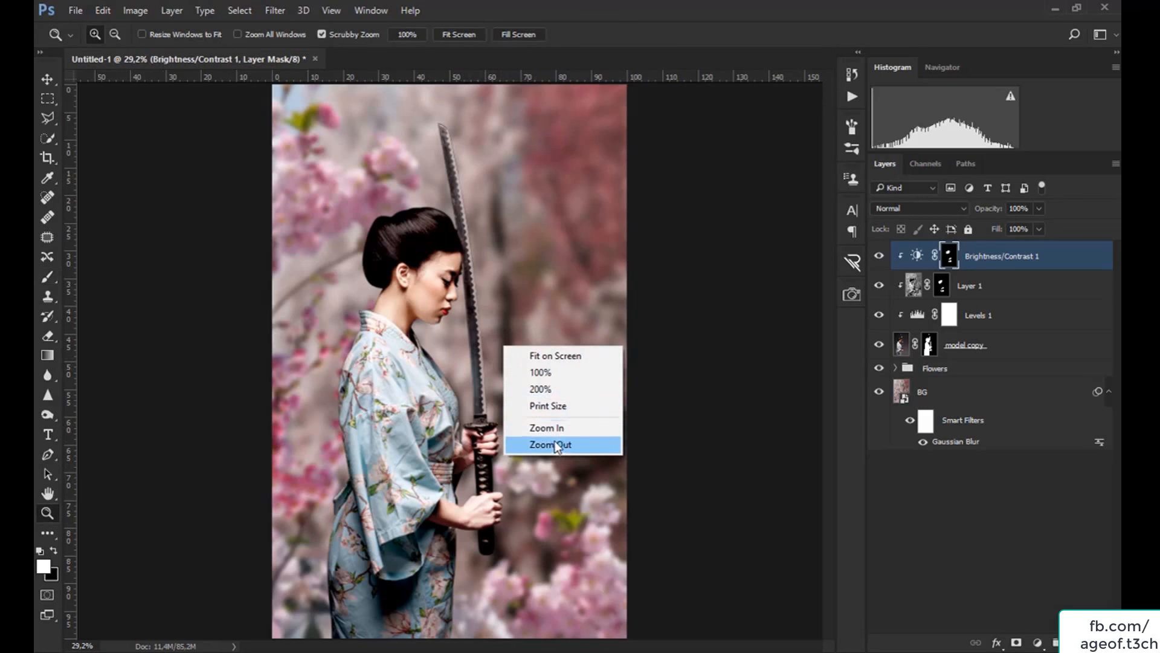
left_click(555, 444)
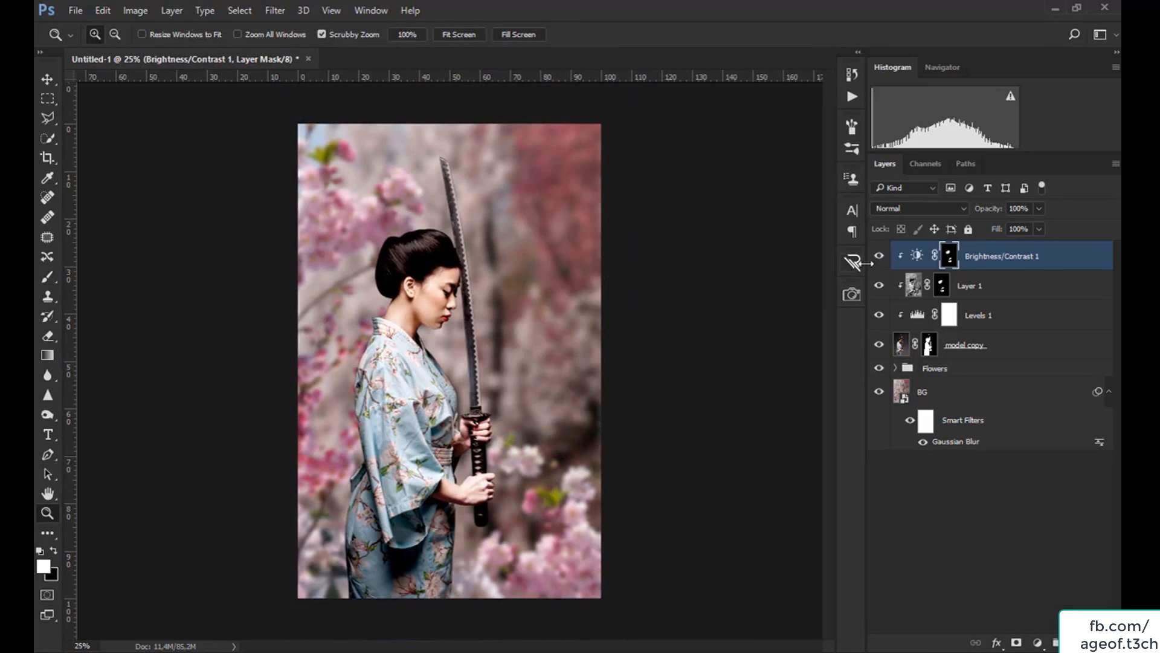
left_click(879, 257)
left_click(880, 257)
Add a Hue/Saturation adjustment layer with slightly reduced saturation and clip it to the model's layers below.
key("v")
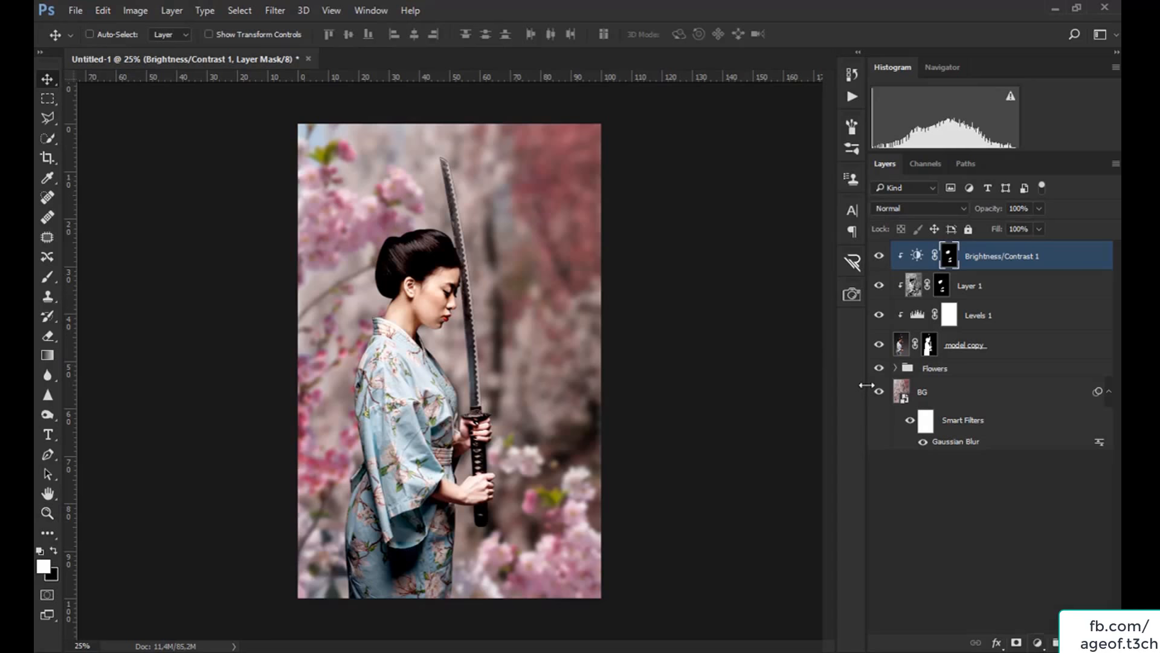
left_click(1038, 643)
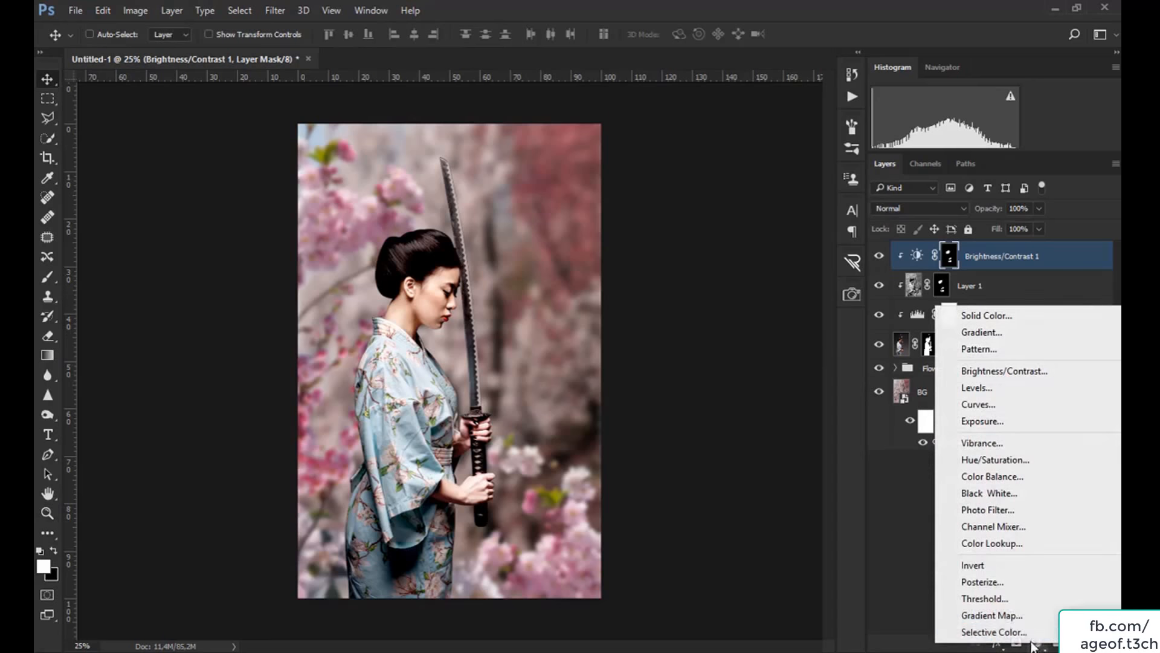
left_click(1002, 459)
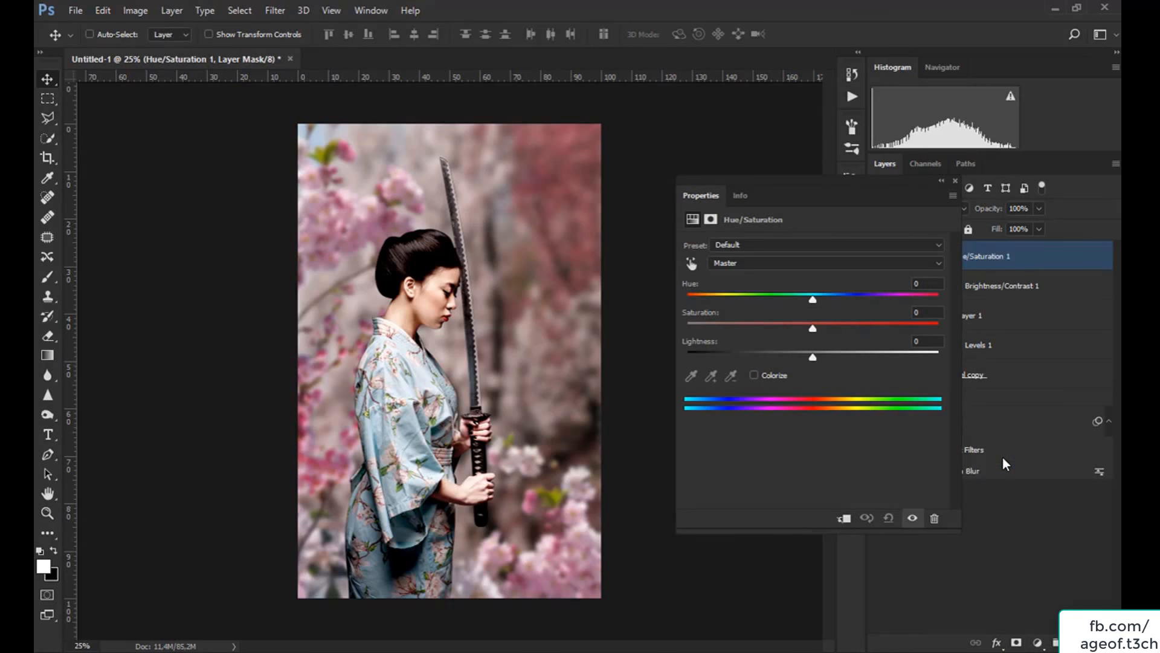
left_click_drag(813, 328, 801, 330)
left_click(956, 180)
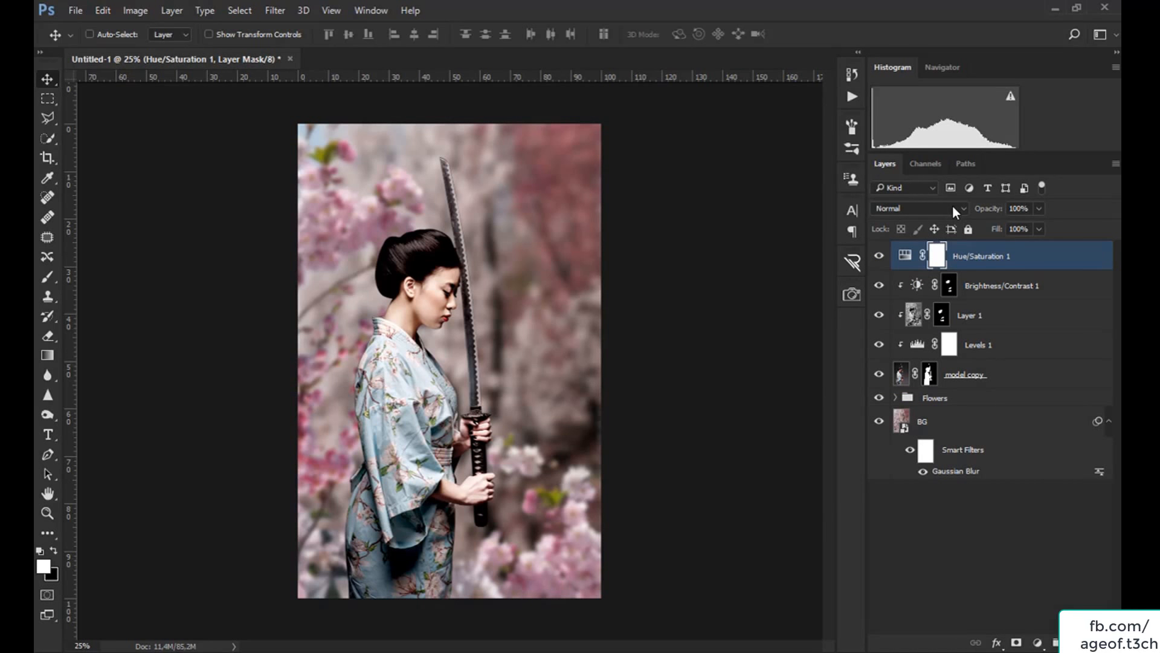
key("alt")
left_click(908, 269, "alt")
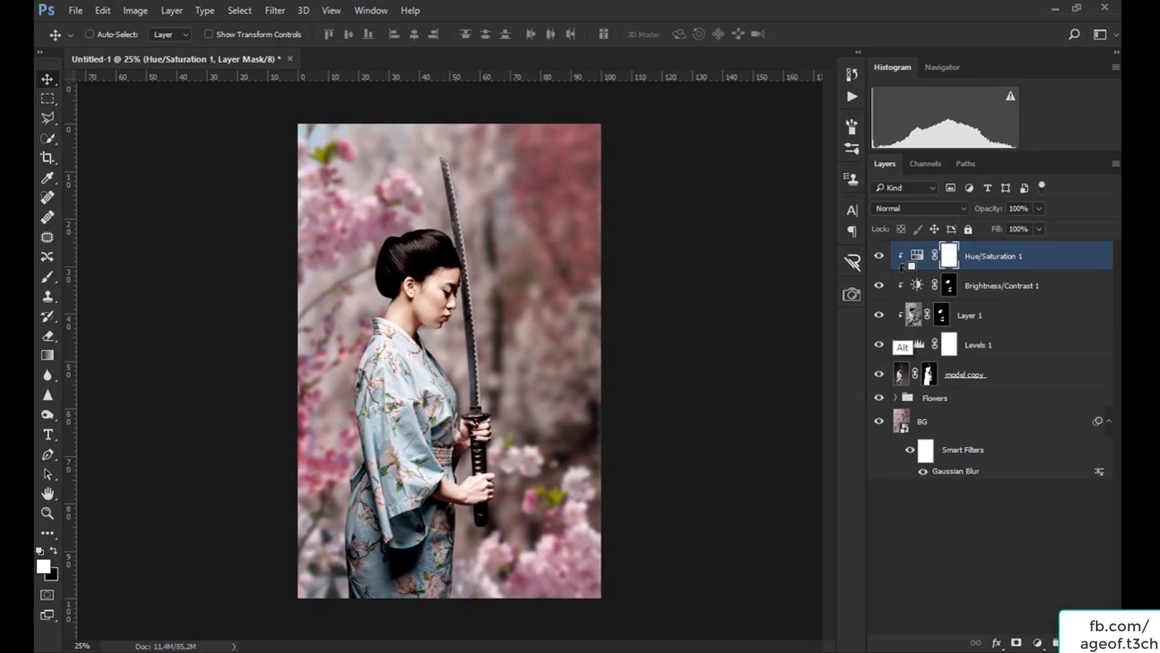
Fill the clipped Hue/Saturation layer's mask with black.
left_click(49, 277)
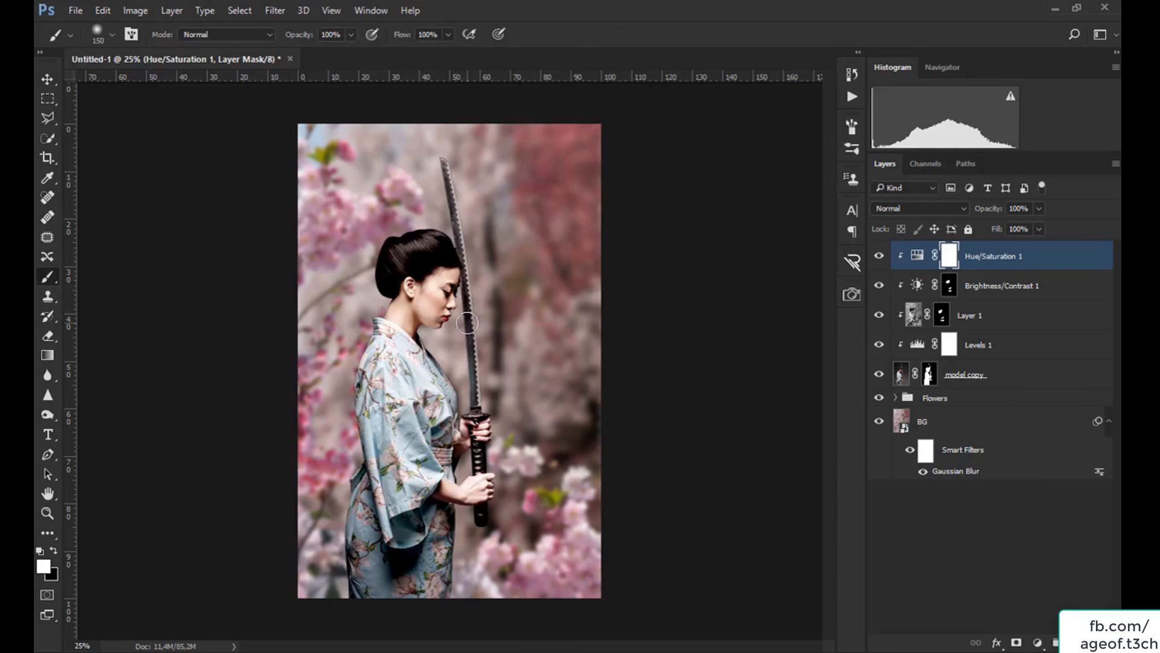
key("alt+Delete")
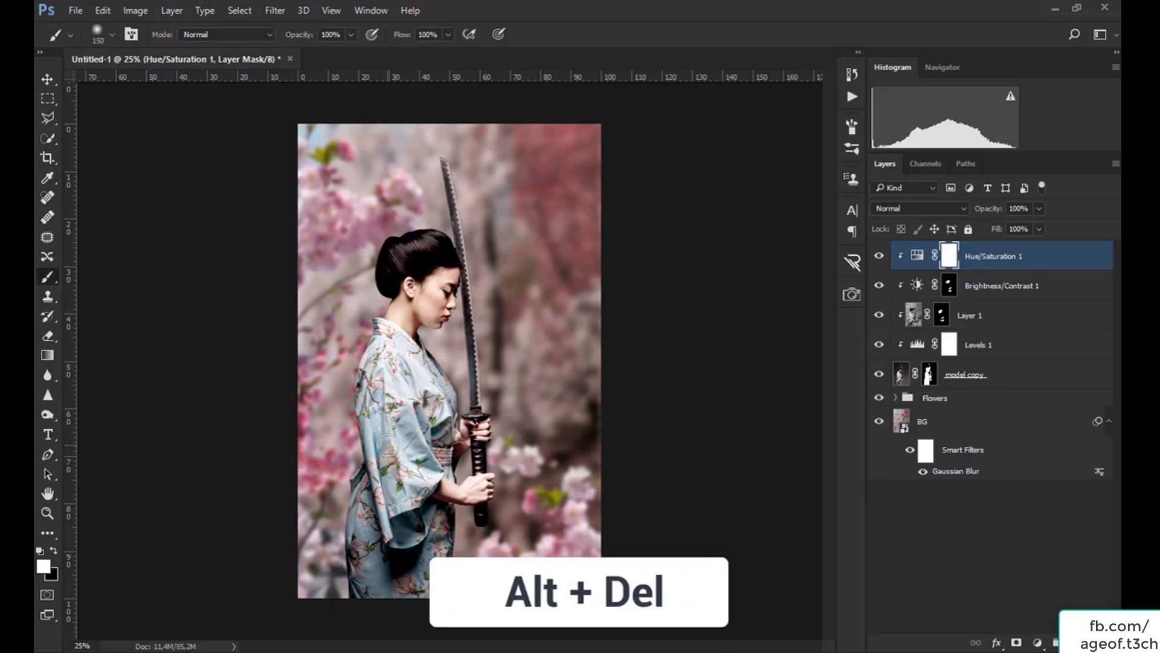
key("x")
key("alt+Delete")
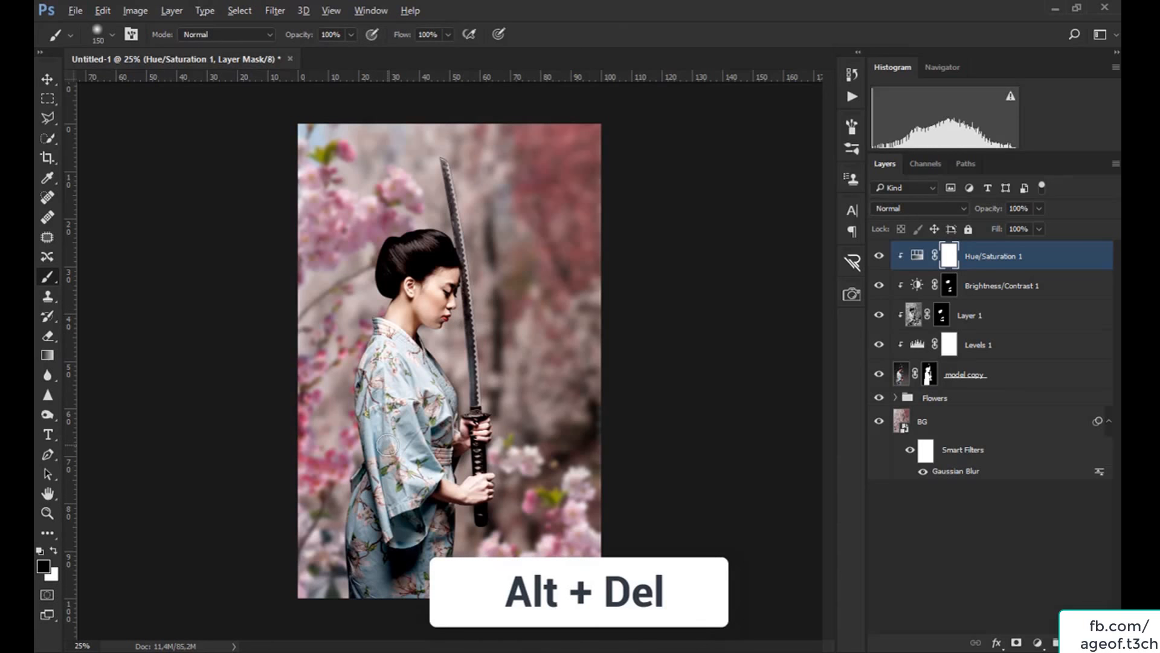
Paint white on the Hue/Saturation mask over the model's face, forearm and hands, and compare the layer hidden and shown.
key("x")
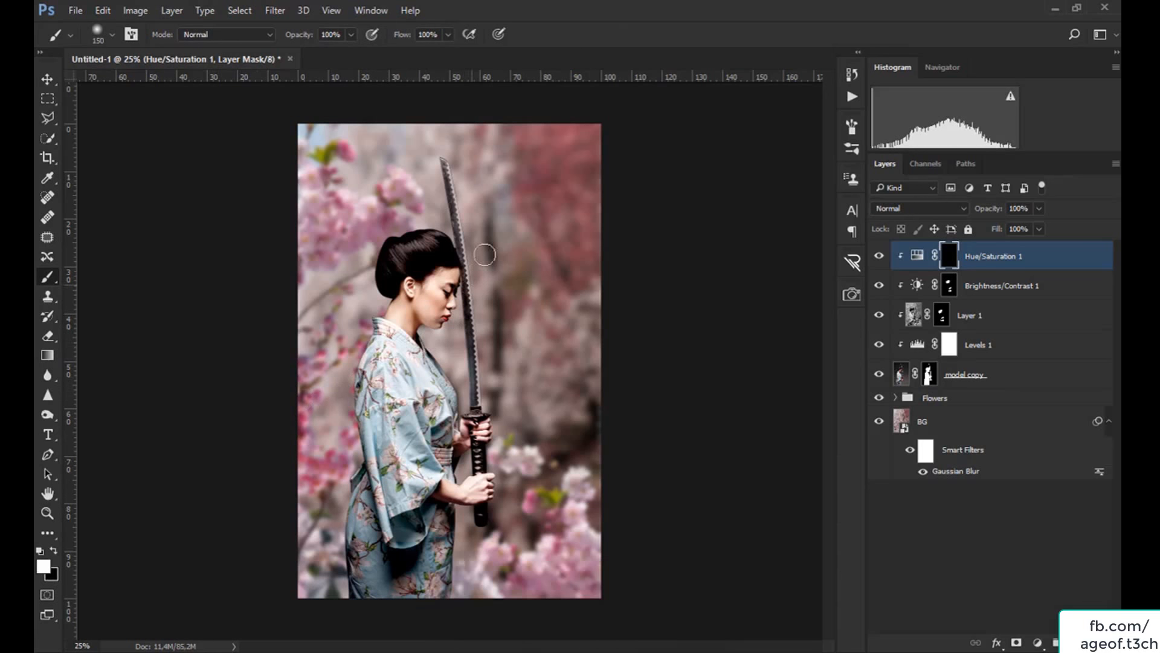
mouse_move(442, 310)
left_mouse_down()
mouse_move(423, 302)
mouse_move(441, 293)
mouse_move(431, 316)
mouse_move(438, 281)
mouse_move(437, 298)
mouse_move(399, 320)
mouse_move(413, 285)
mouse_move(428, 279)
mouse_move(443, 327)
left_mouse_up()
mouse_move(449, 491)
left_mouse_down()
mouse_move(483, 487)
mouse_move(467, 493)
left_mouse_up()
mouse_move(461, 434)
left_mouse_down()
mouse_move(489, 430)
mouse_move(466, 431)
left_mouse_up()
left_click(880, 256)
left_click(879, 255)
left_click(879, 255)
left_click(880, 256)
Place the flowers2 image from the Materials folder over the model's lower kimono at 37.21% scale, rotated about -149°.
left_click(228, 649)
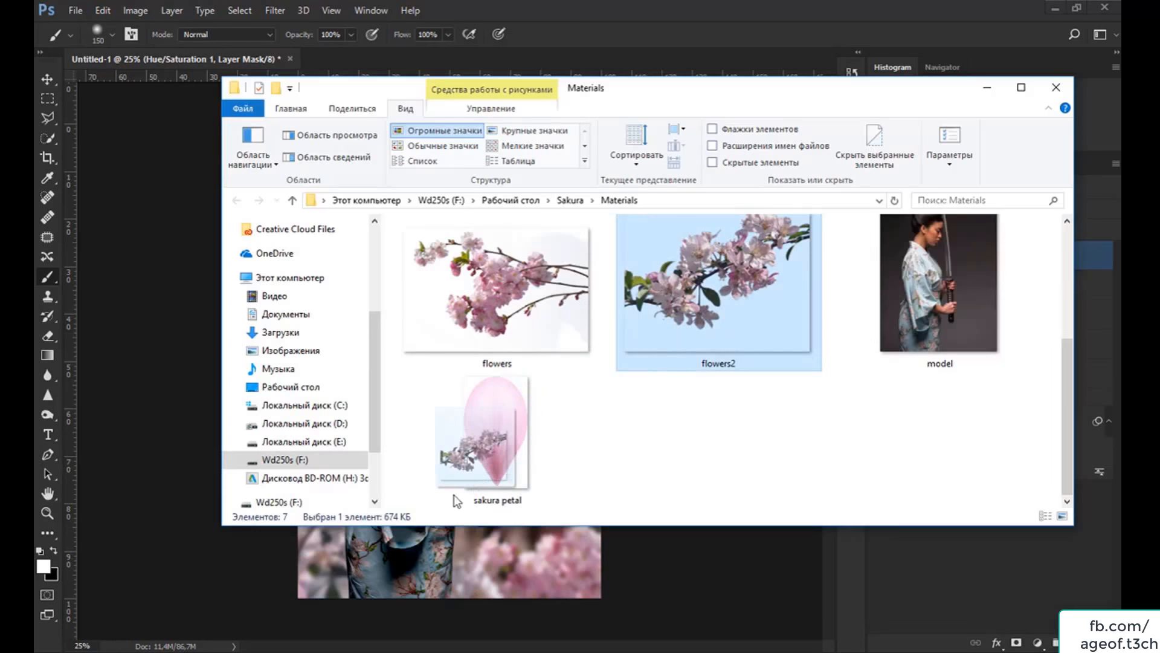
left_click(399, 551)
left_click_drag(400, 550, 402, 552)
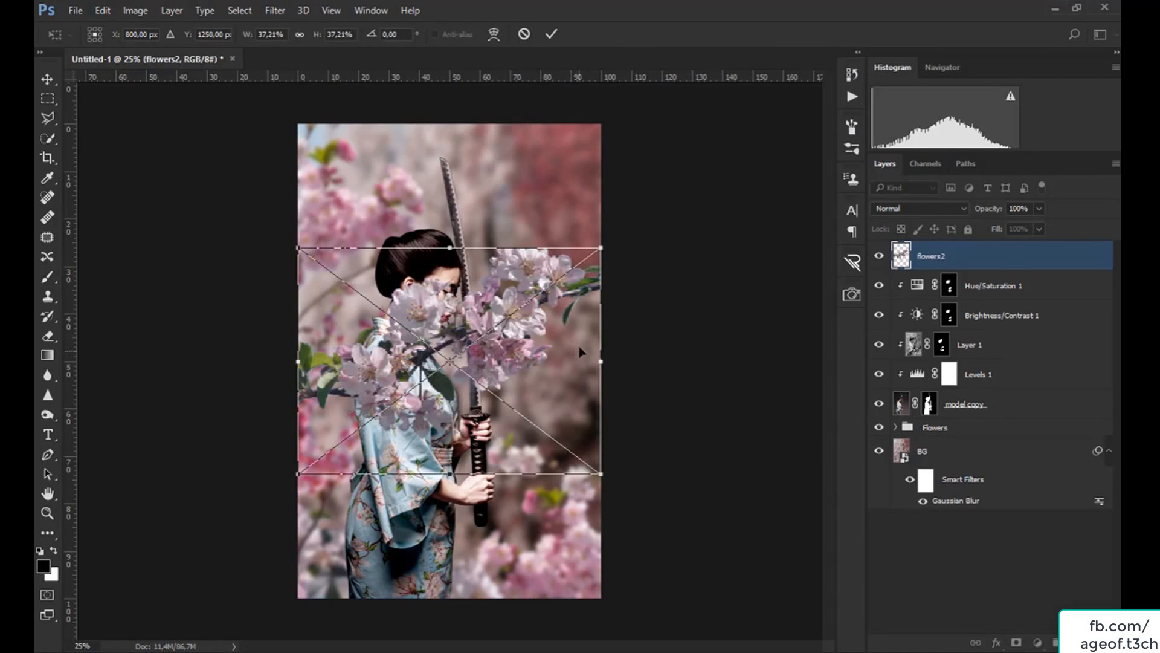
left_click_drag(565, 309, 521, 475)
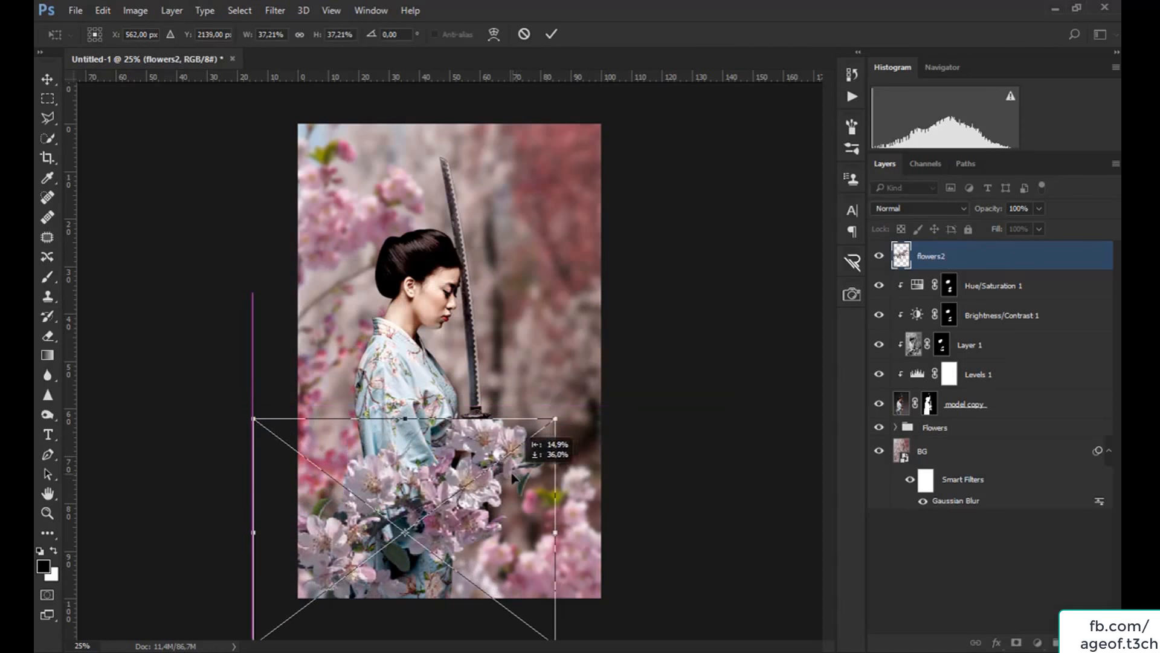
left_click_drag(561, 390, 314, 531)
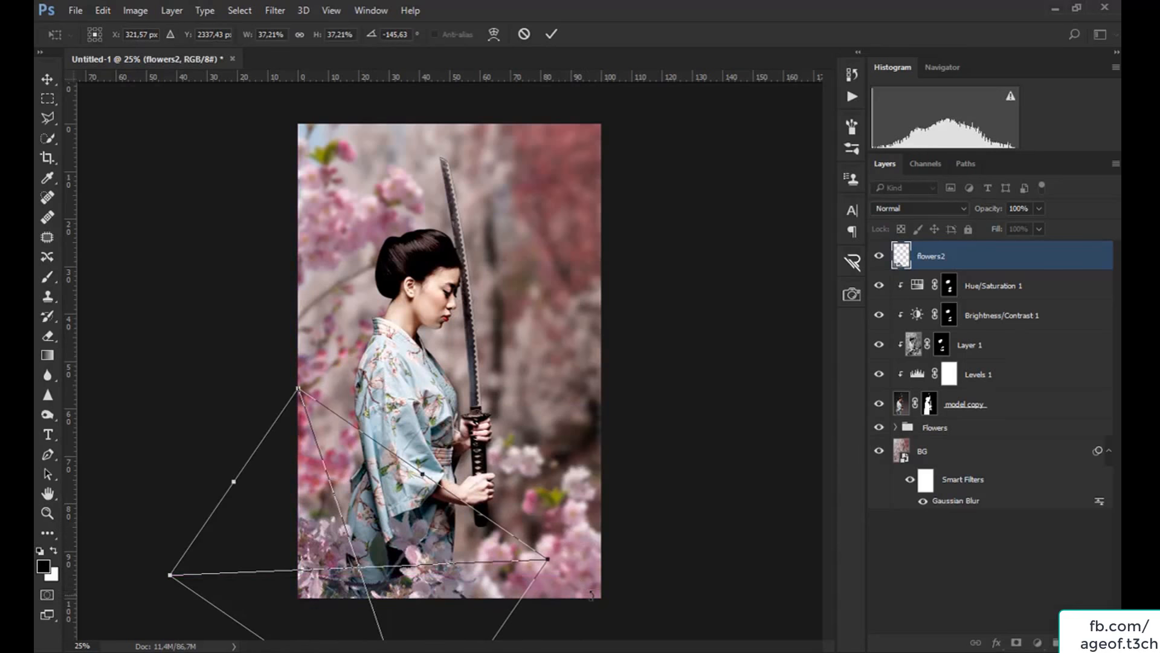
left_click_drag(596, 571, 611, 543)
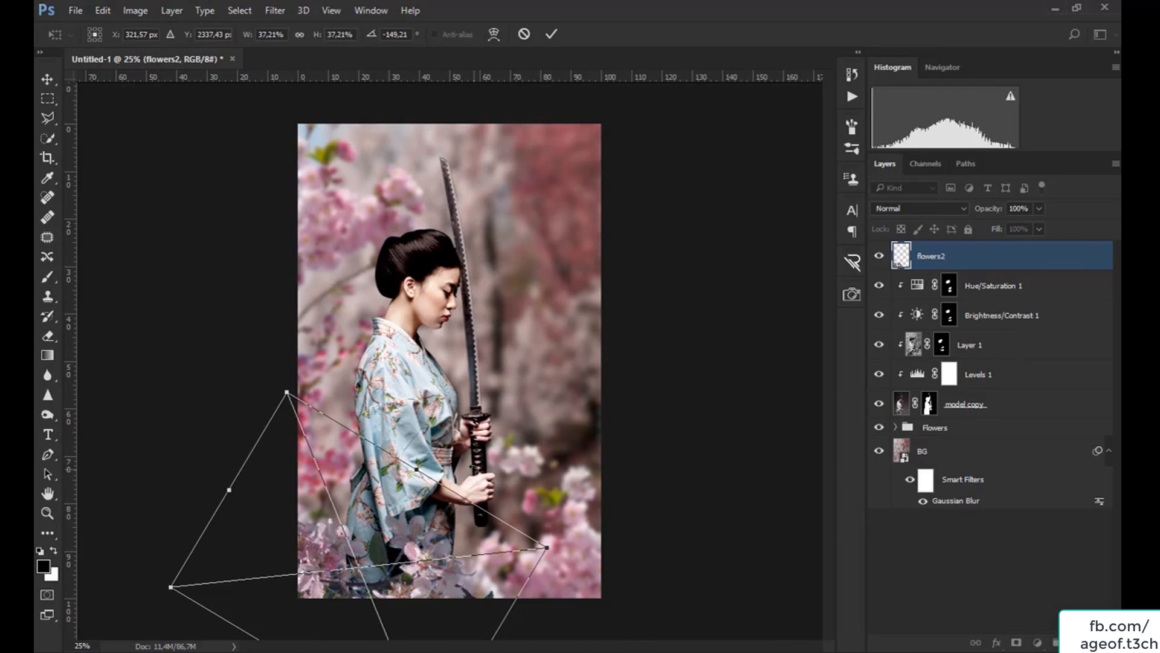
key("Return")
Apply a Gaussian Blur with an 8 px radius to the flowers2 layer.
key("b")
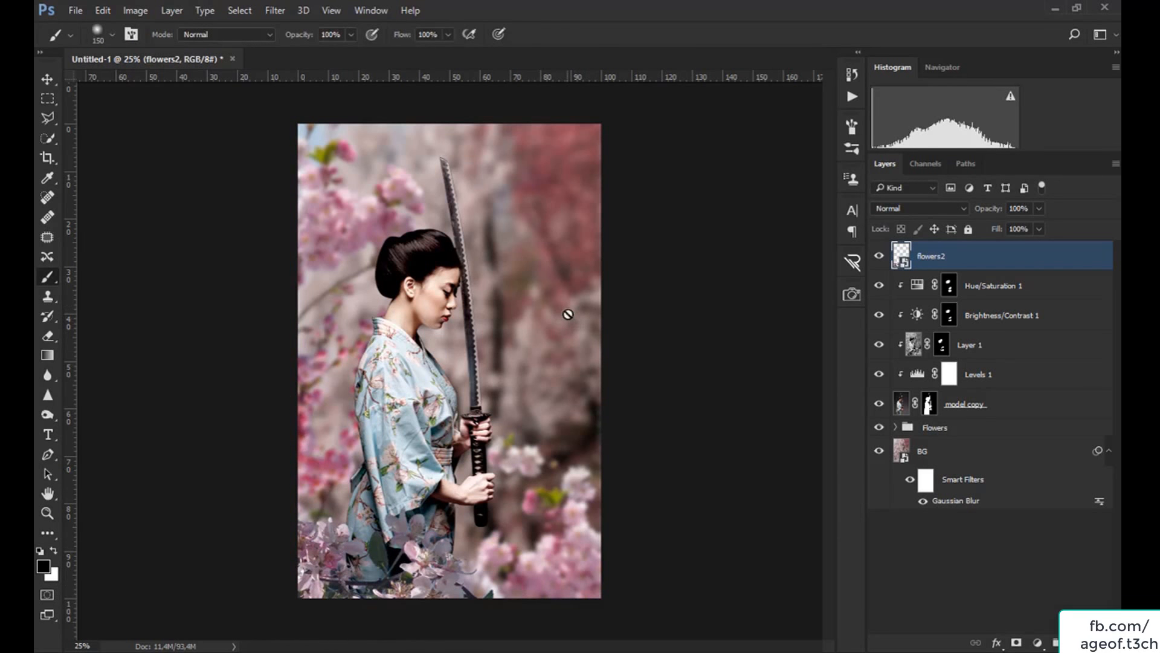
left_click(279, 12)
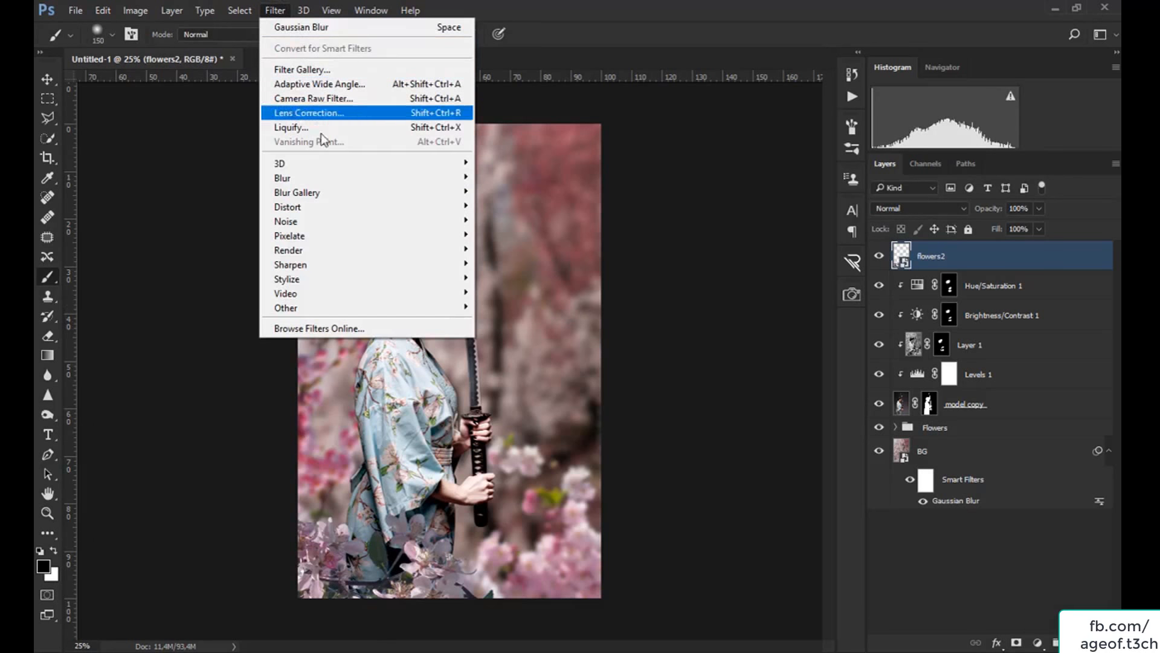
mouse_move(308, 182)
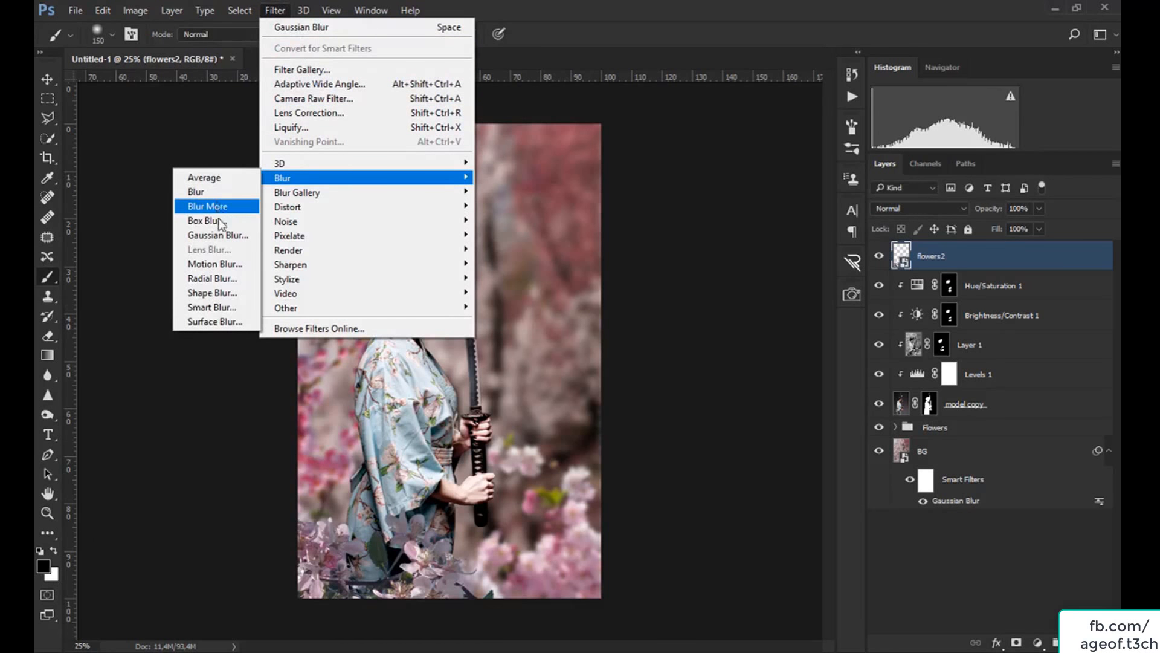
left_click(228, 236)
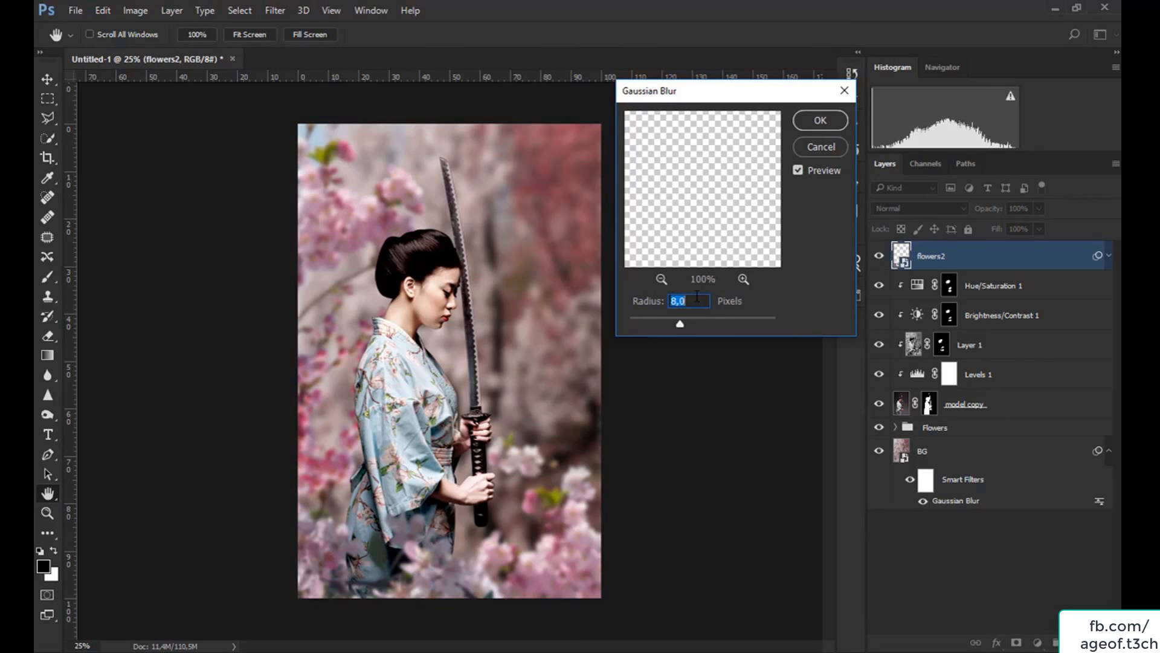
left_click(806, 122)
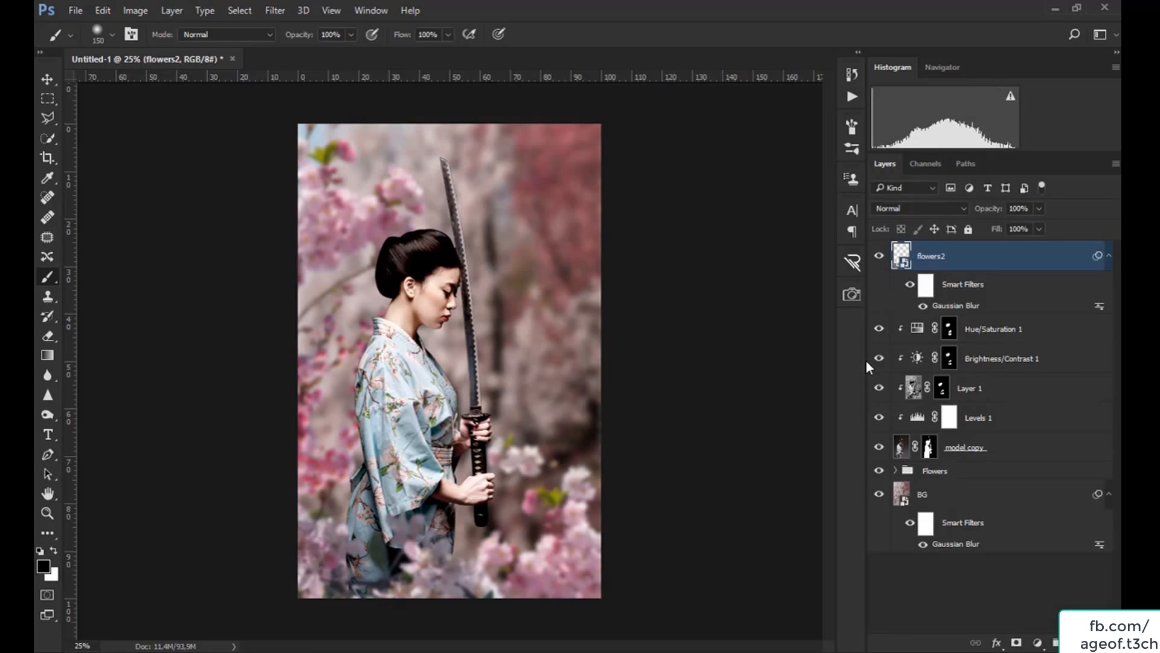
Group the layers from Hue/Saturation 1 down to model copy and name the group Model.
left_click(993, 331)
key("x")
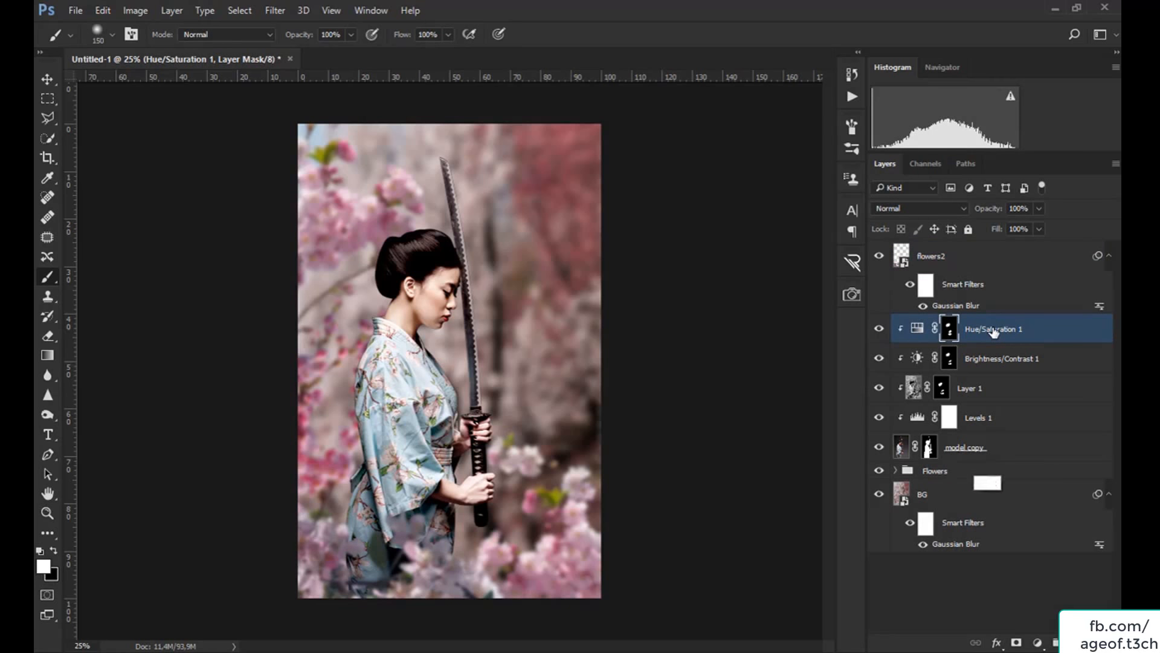
left_click(1008, 448, "shift")
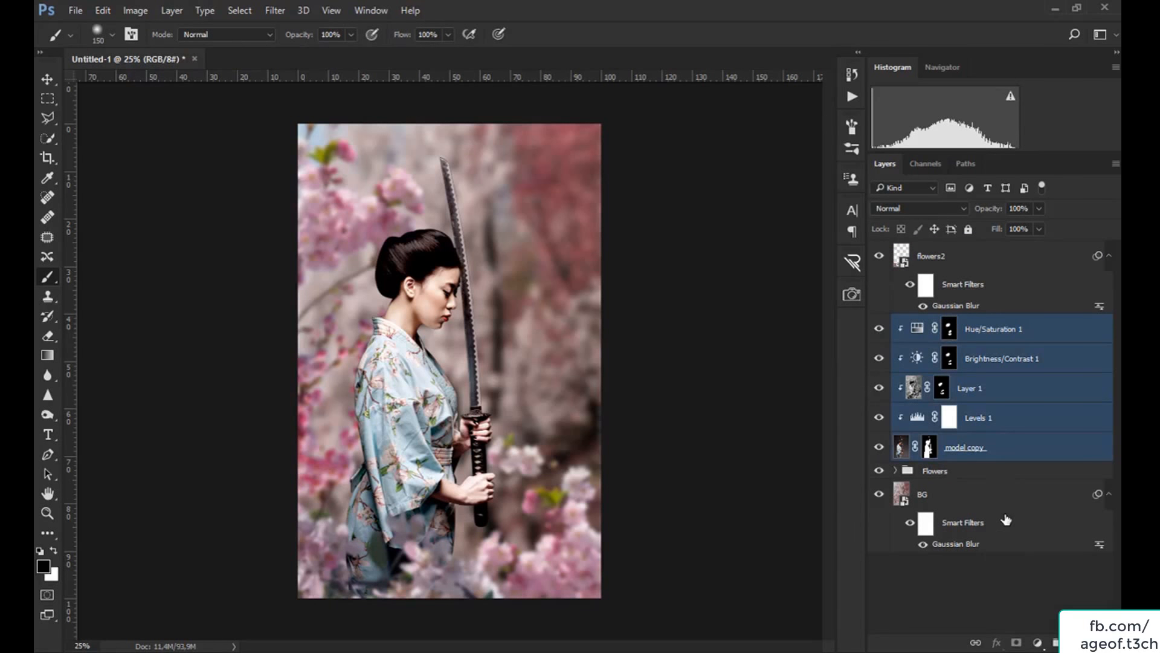
key("ctrl")
key("ctrl+g")
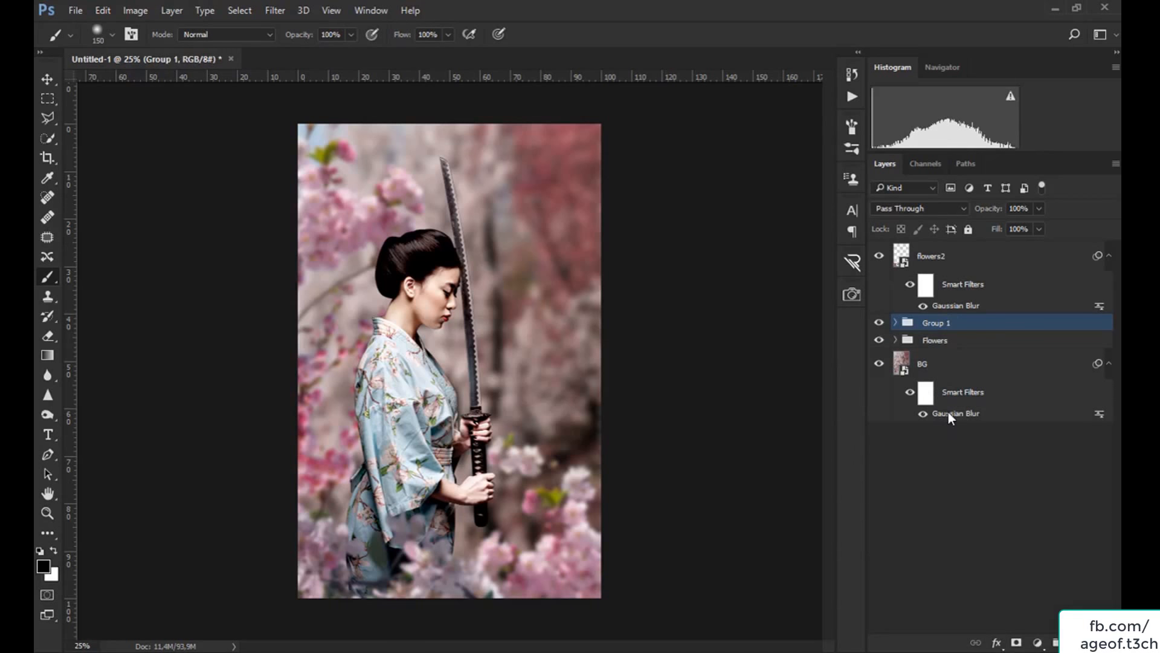
double_click(933, 323)
key("Return")
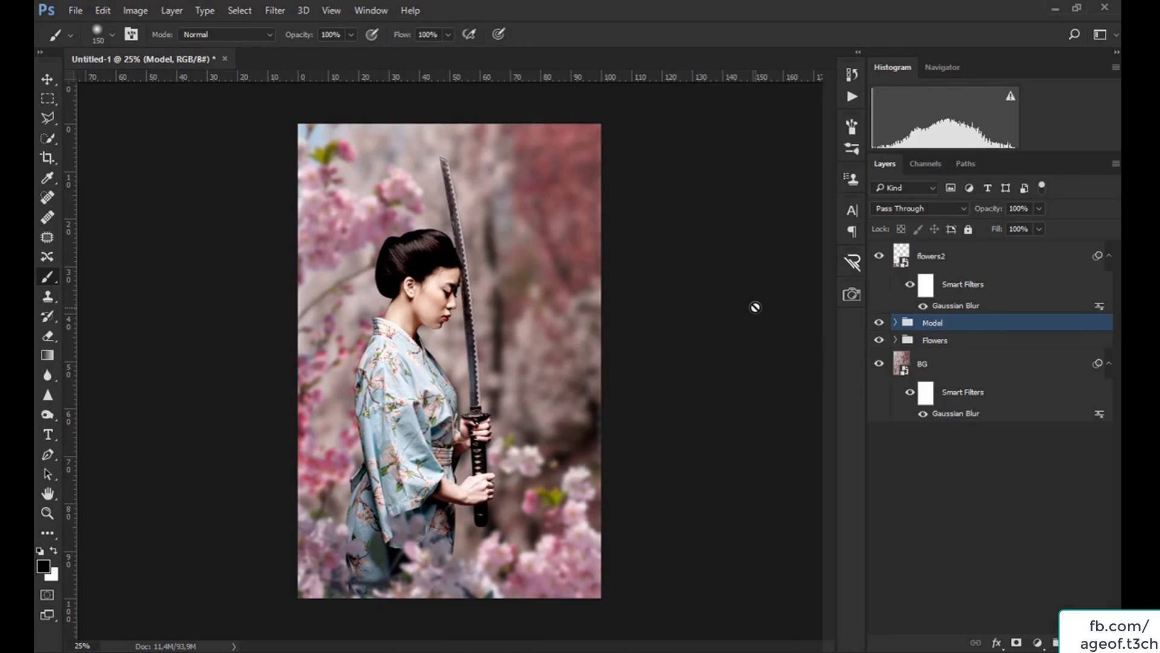
Add a Hue/Saturation adjustment layer above flowers2 with saturation +15.
key("alt+bracketright")
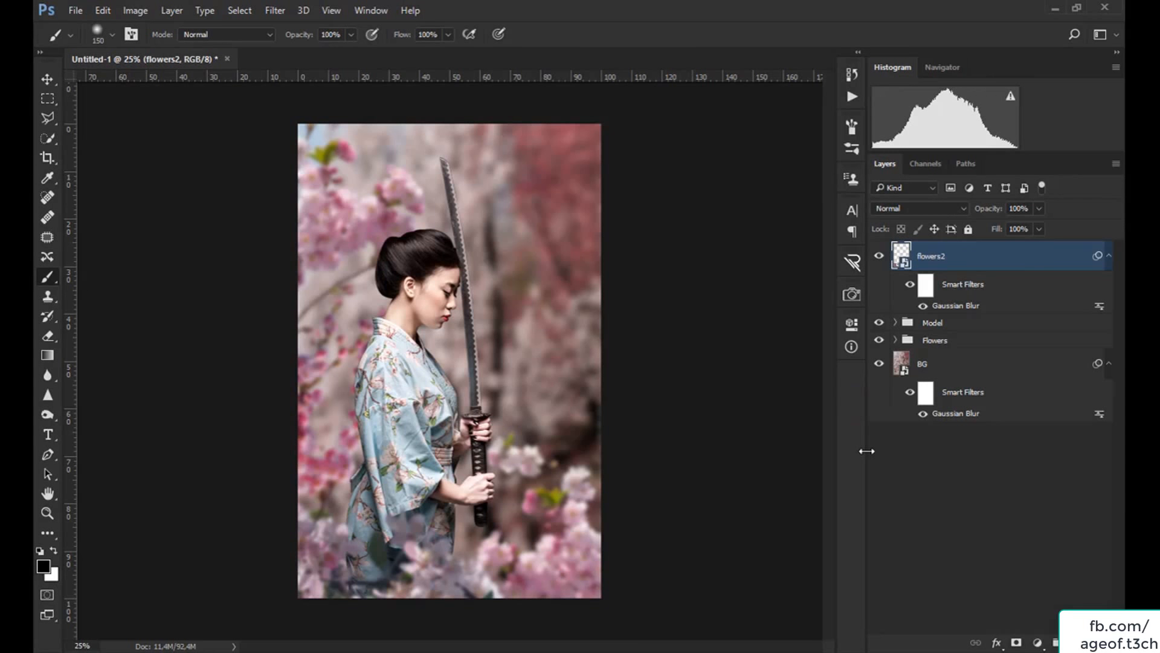
left_click(1037, 642)
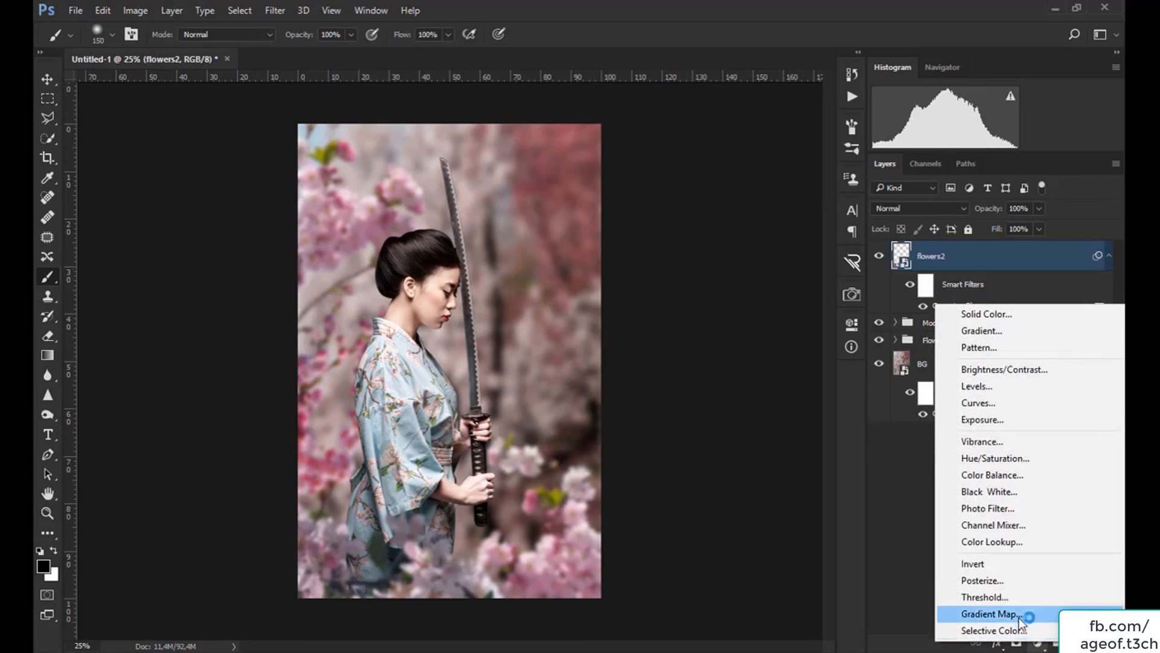
left_click(1012, 459)
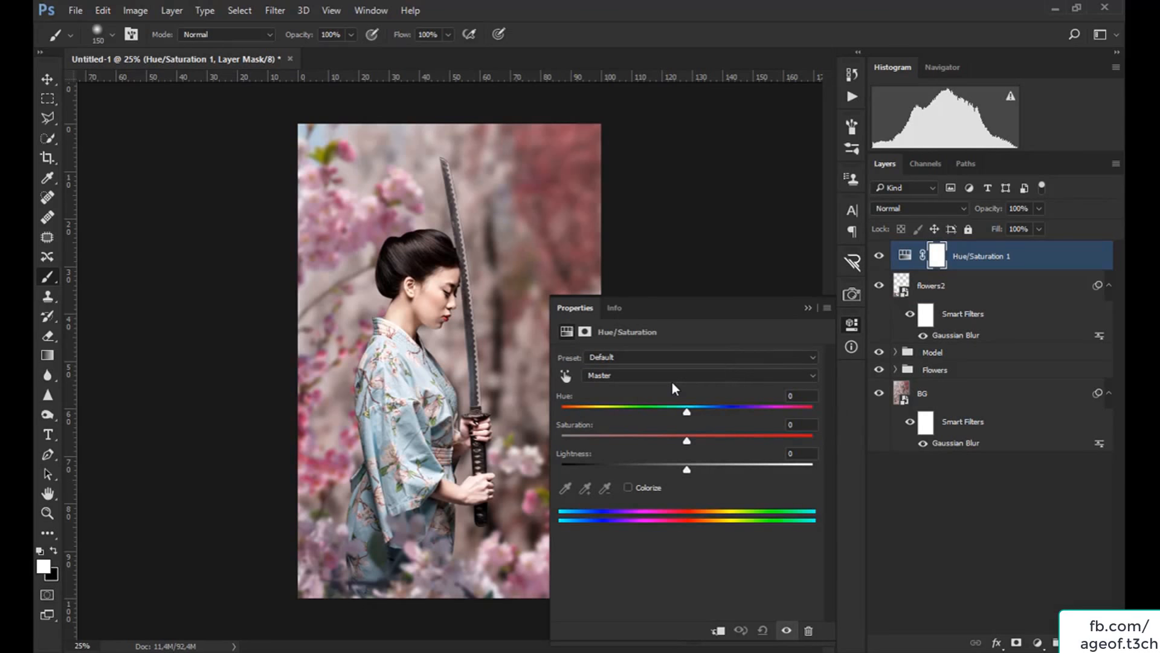
left_click(685, 440)
left_click_drag(691, 440, 705, 443)
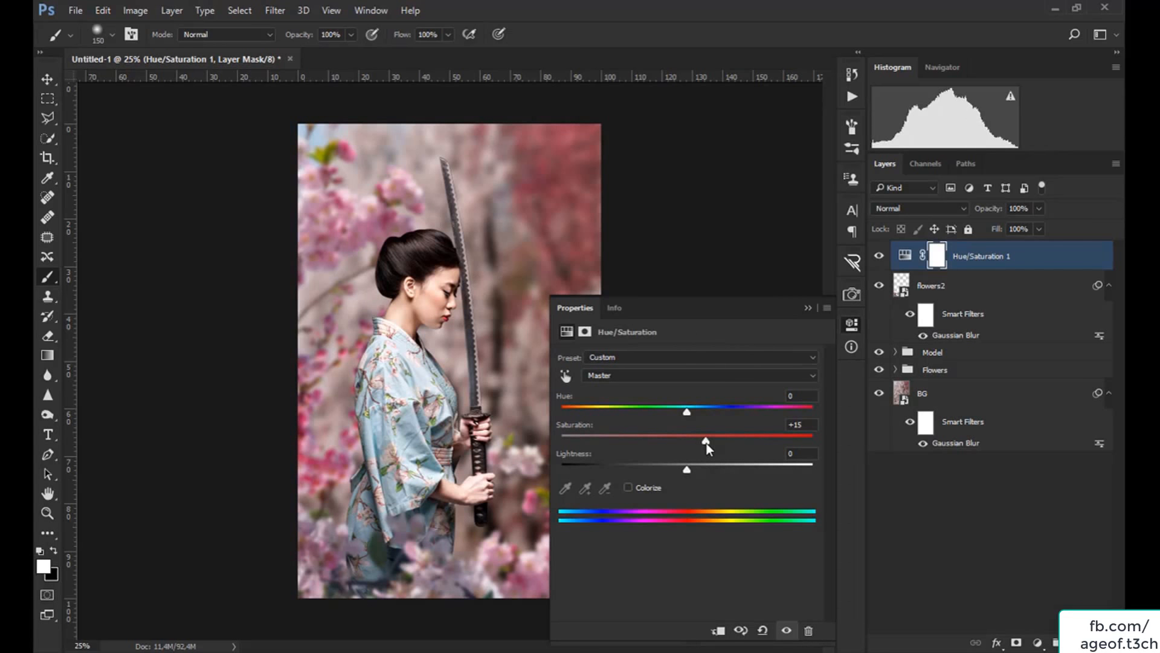
Add a Selective Color adjustment layer above Hue/Saturation 1 and set Cyan, Magenta, Yellow and Black to +100% for the Cyans.
left_click(807, 308)
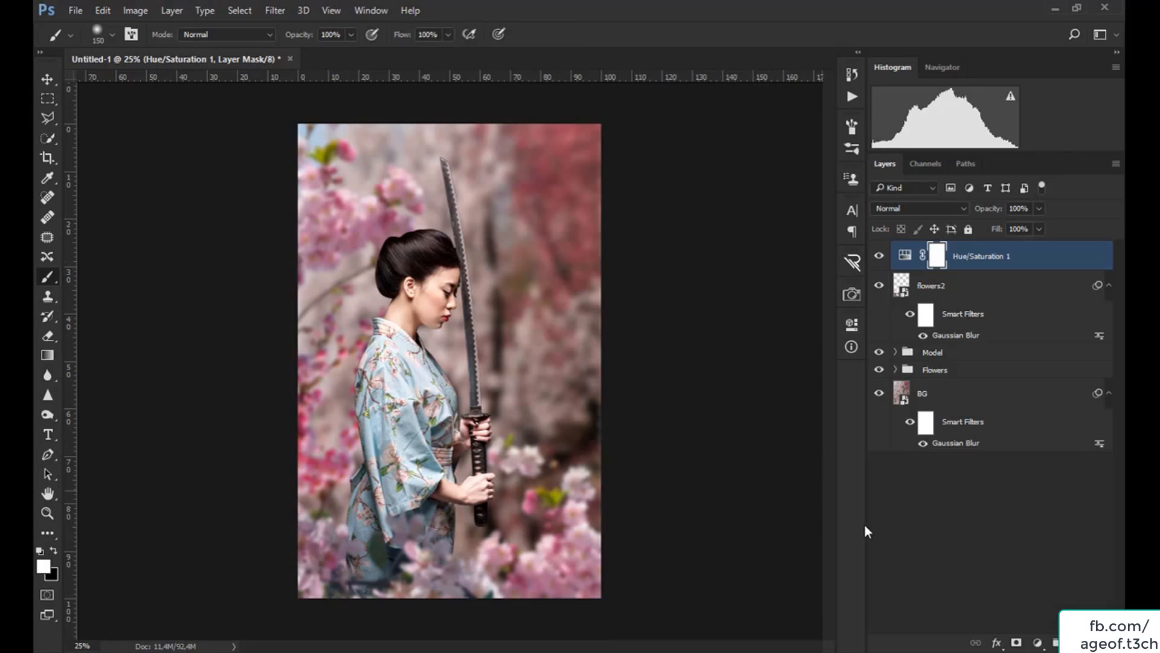
left_click(1038, 643)
left_click(992, 629)
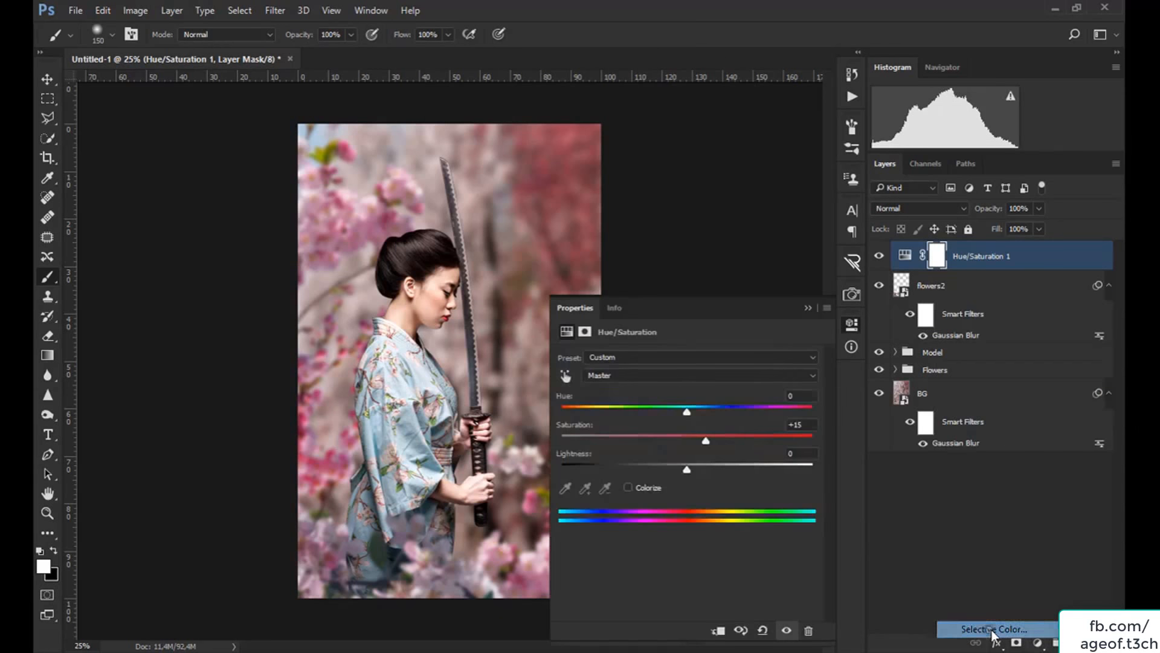
left_click(767, 372)
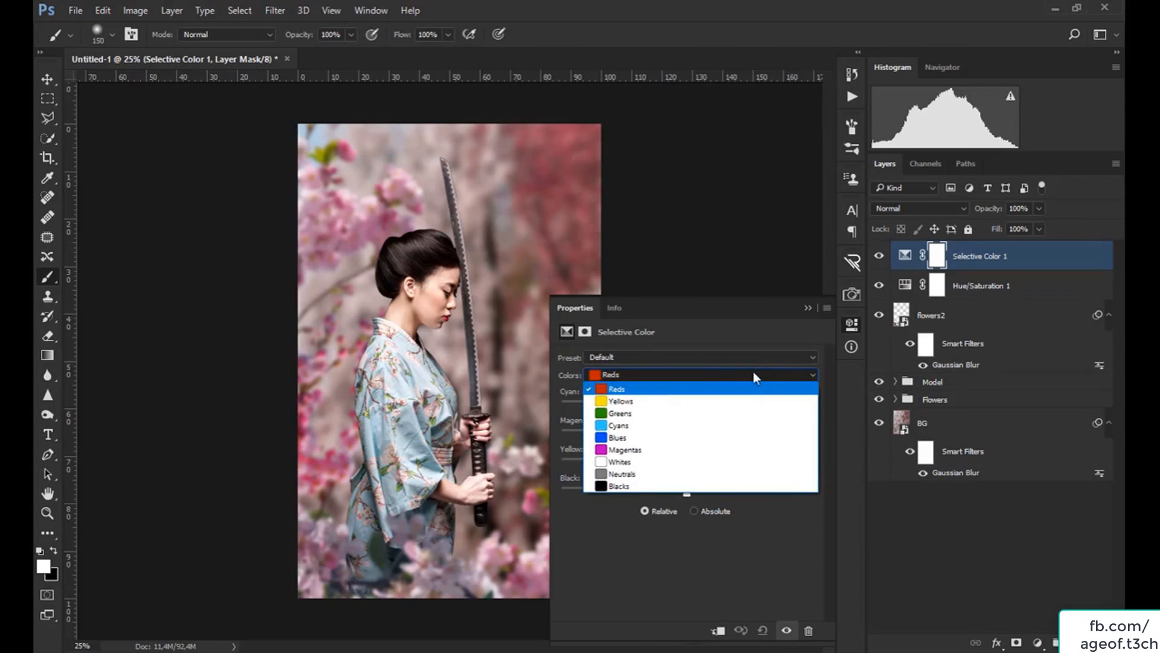
left_click(619, 426)
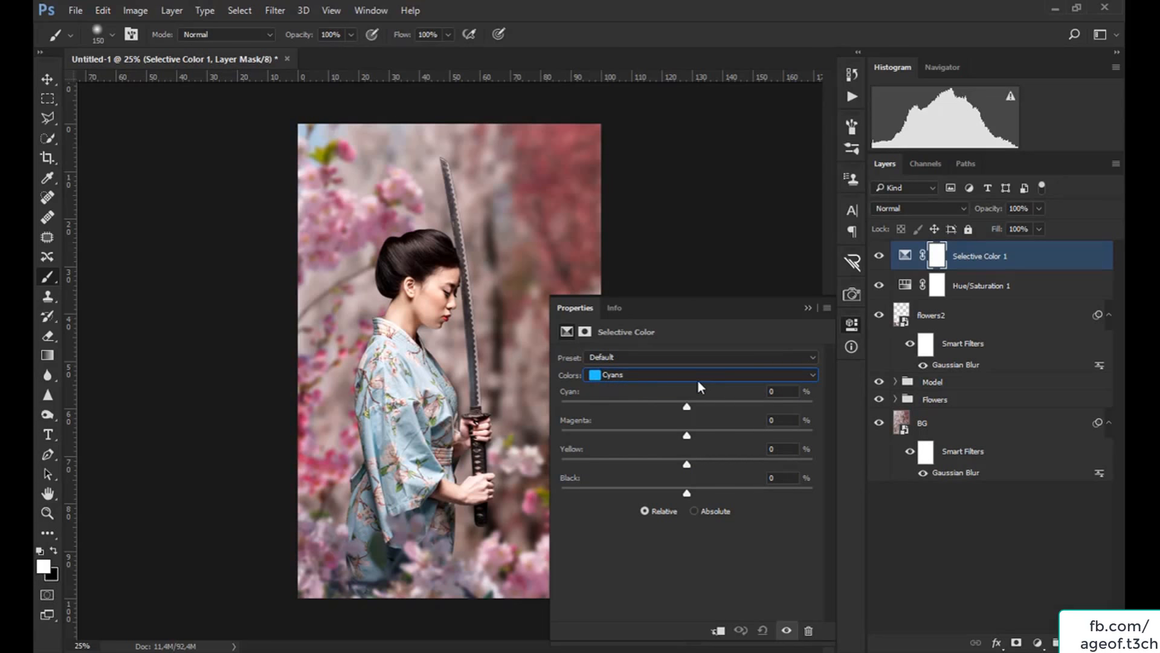
left_click_drag(686, 407, 795, 409)
left_click(776, 432)
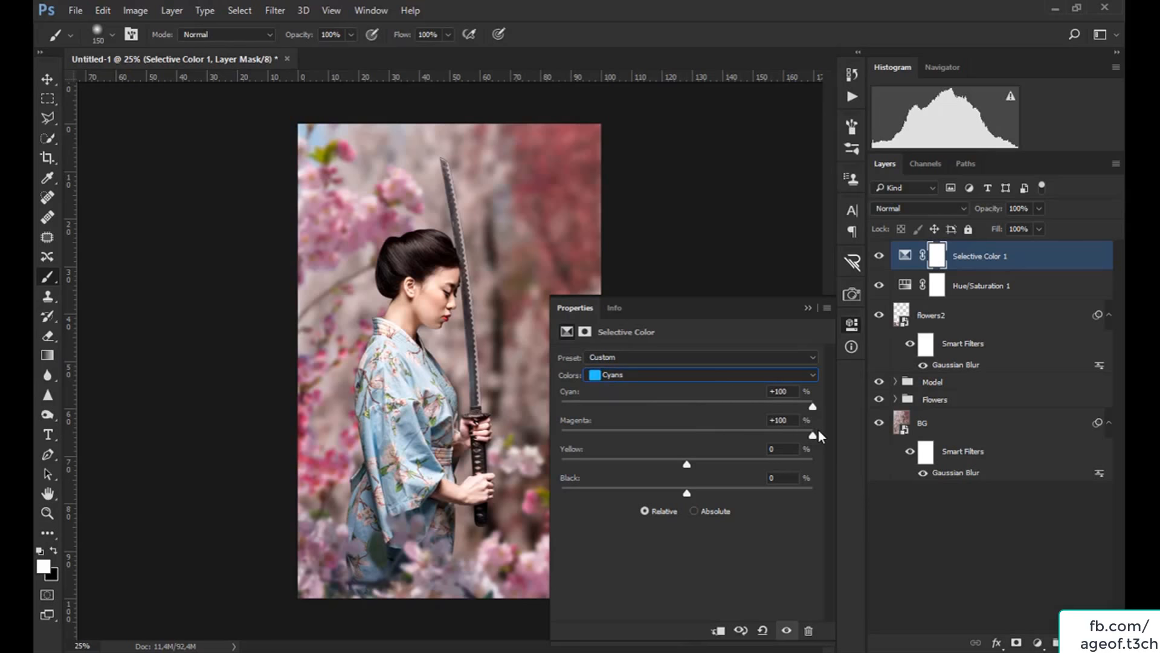
left_click(817, 460)
left_click(816, 492)
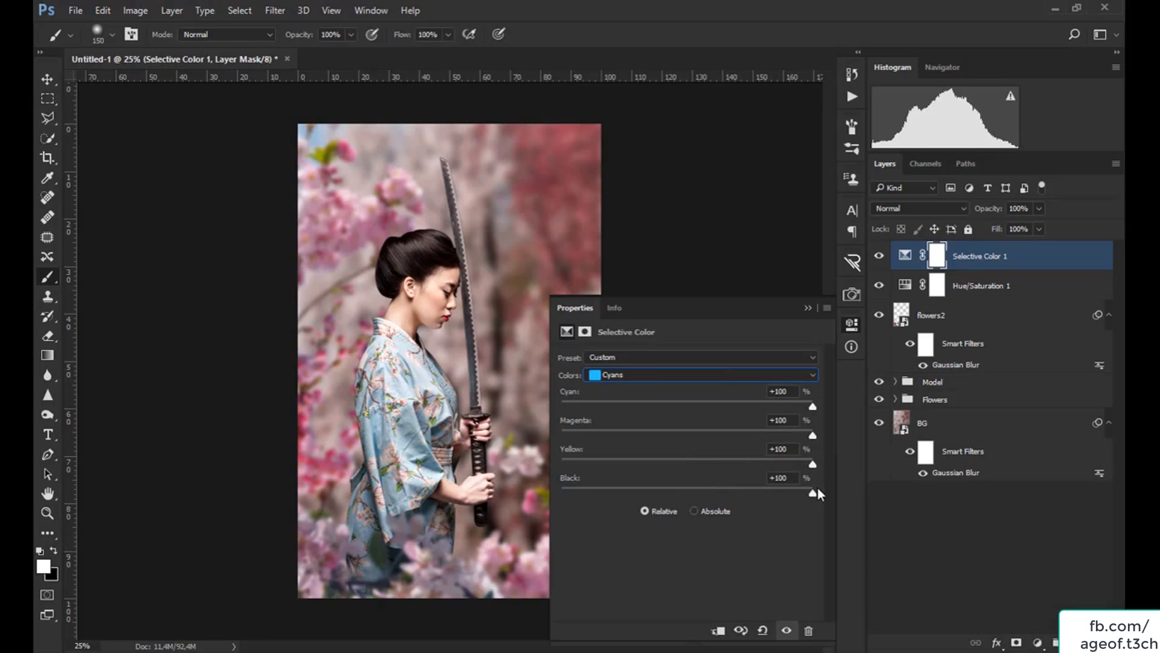
Set the Blues to Cyan +100%, Magenta +100% and Yellow -100%, raise their Black, and compare the image with and without Selective Color 1.
left_click(714, 376)
left_click(620, 433)
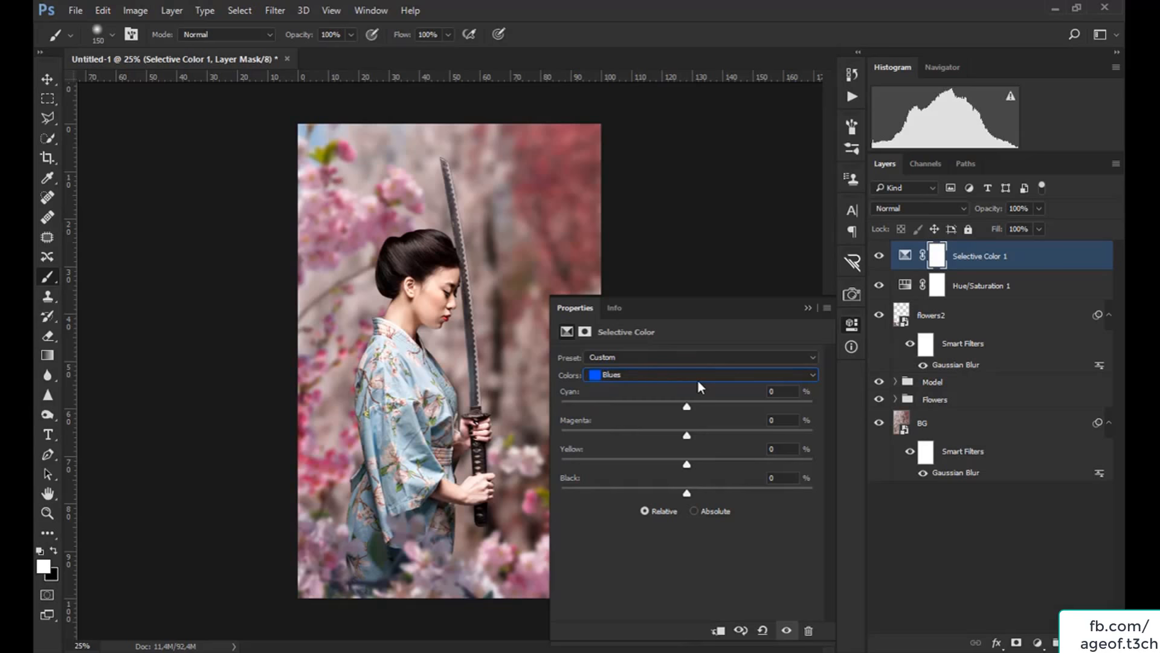
left_click(813, 404)
left_click_drag(686, 435, 810, 435)
left_click_drag(687, 463, 551, 450)
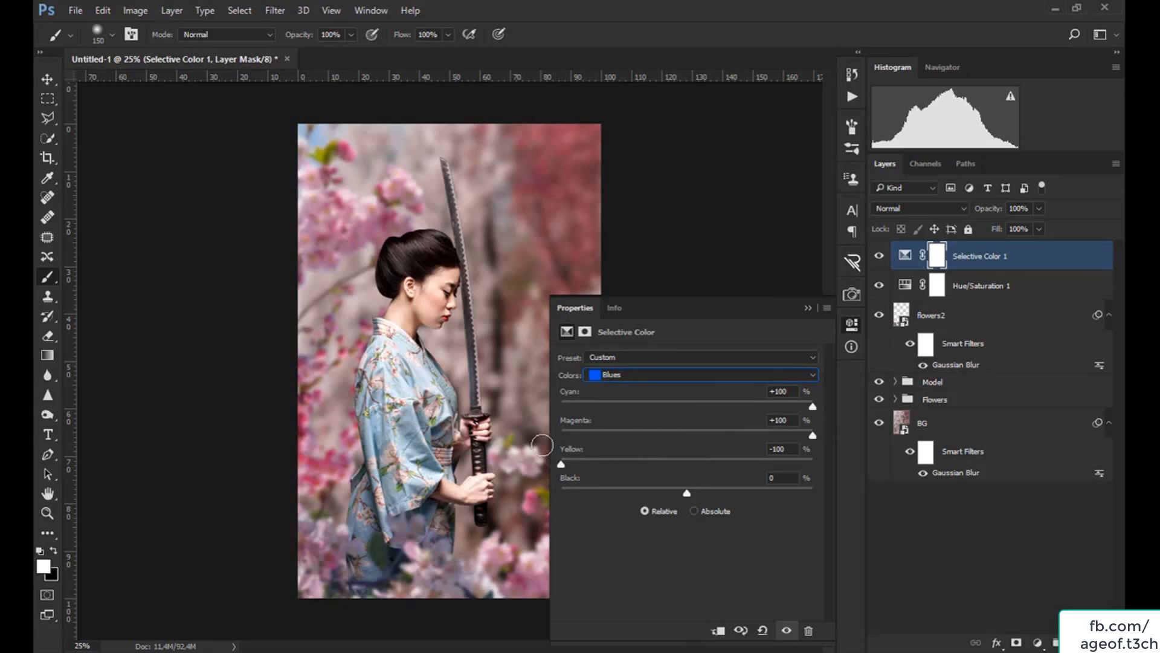
left_click_drag(686, 493, 745, 493)
left_click(808, 308)
left_click(880, 256)
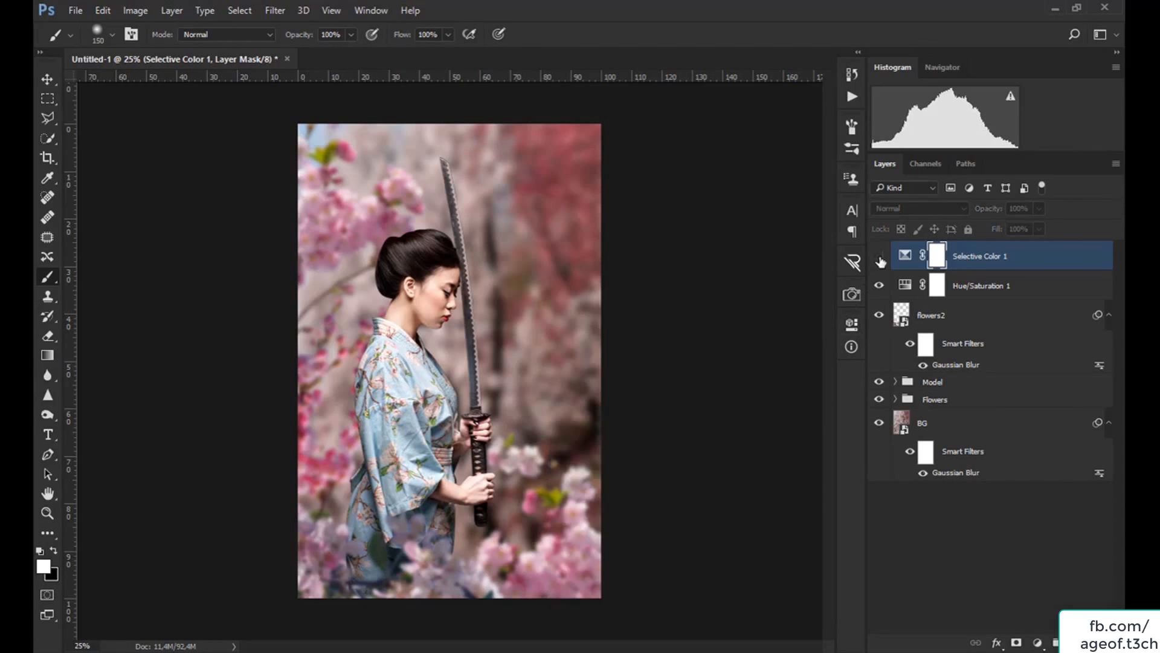
left_click(879, 257)
left_click(880, 257)
left_click(880, 256)
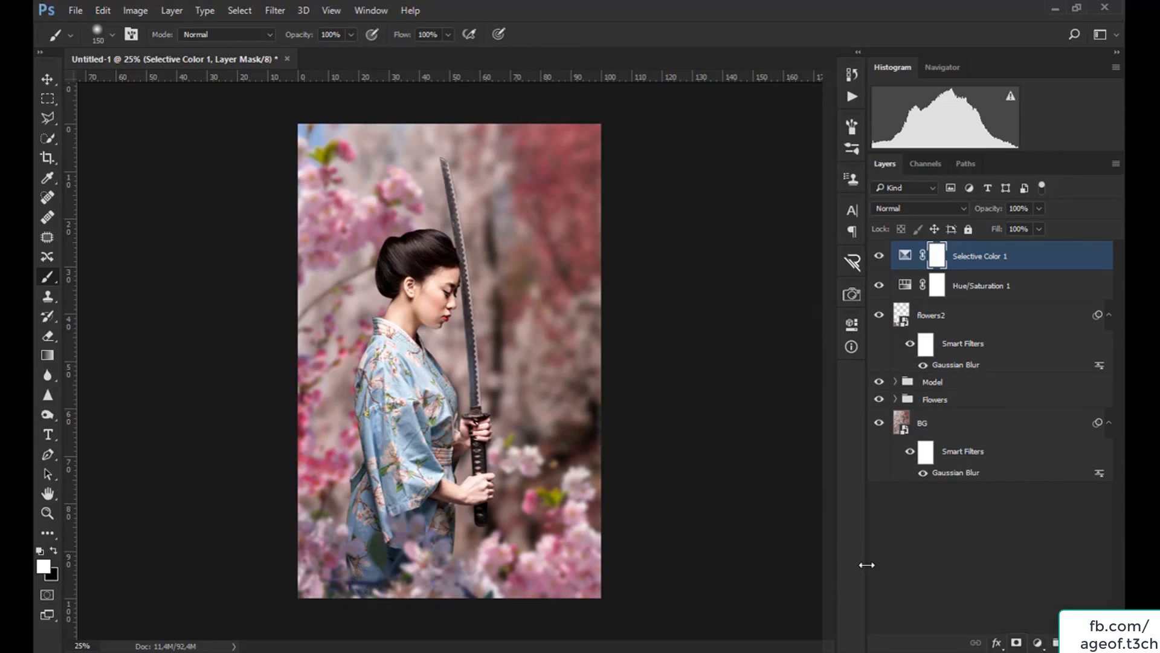
Add a Hue/Saturation adjustment layer above Selective Color 1, sample the upper flowers' green leaf to target Yellows, and set saturation to +100.
left_click(1037, 642)
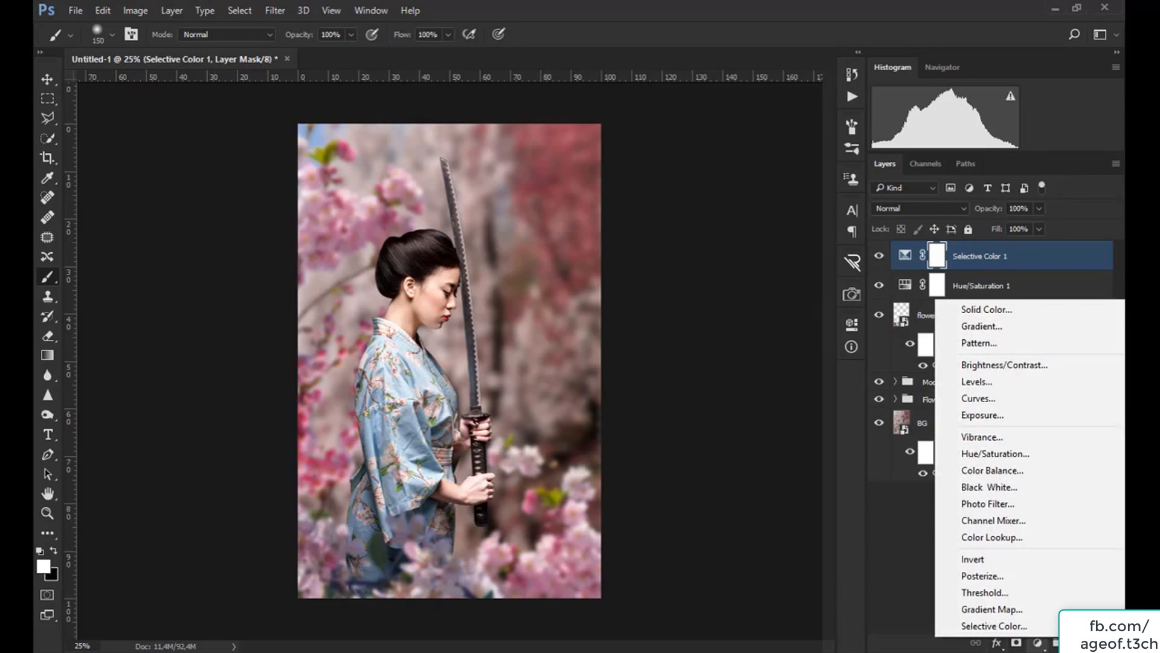
left_click(992, 455)
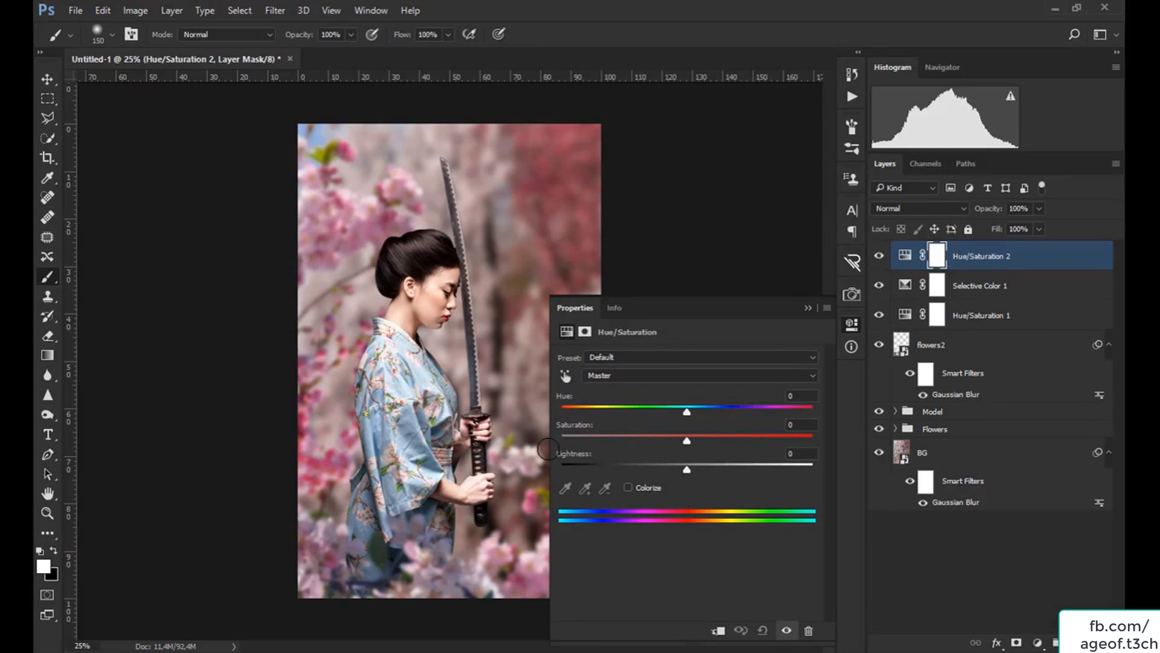
left_click(565, 375)
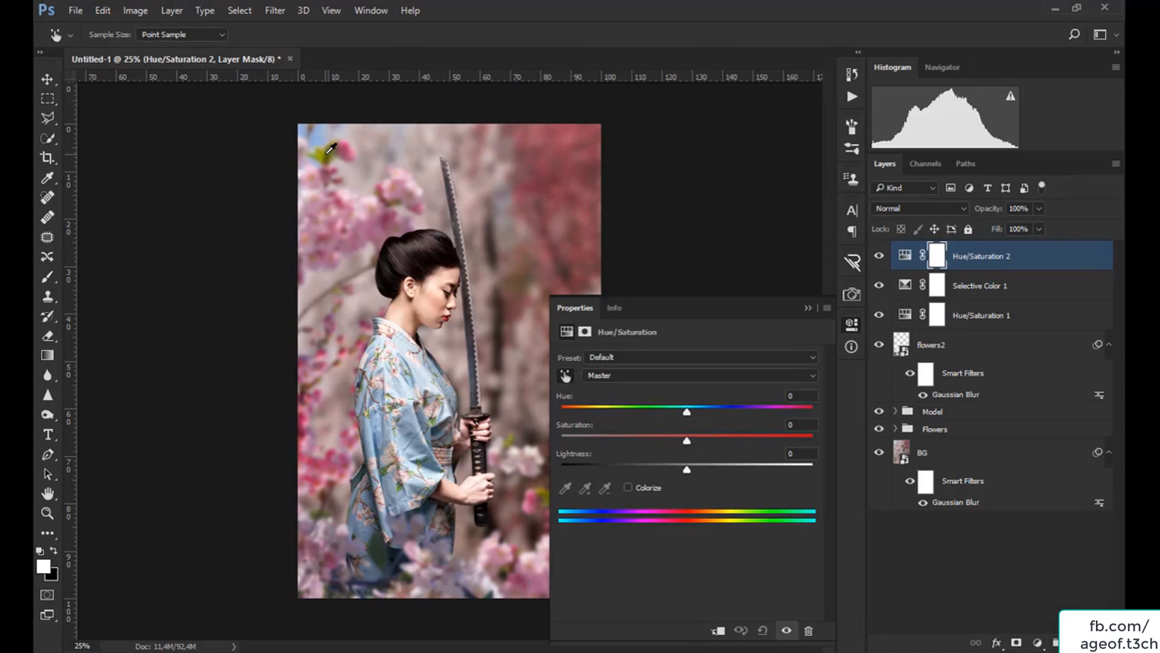
left_click(323, 153)
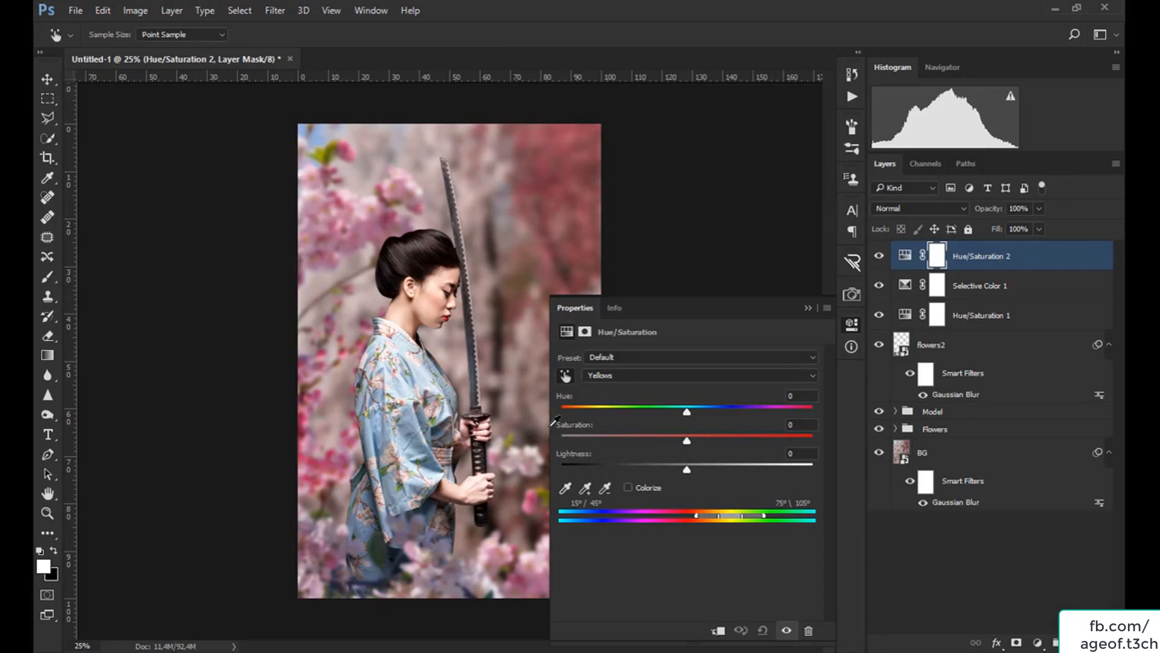
left_click_drag(686, 440, 823, 443)
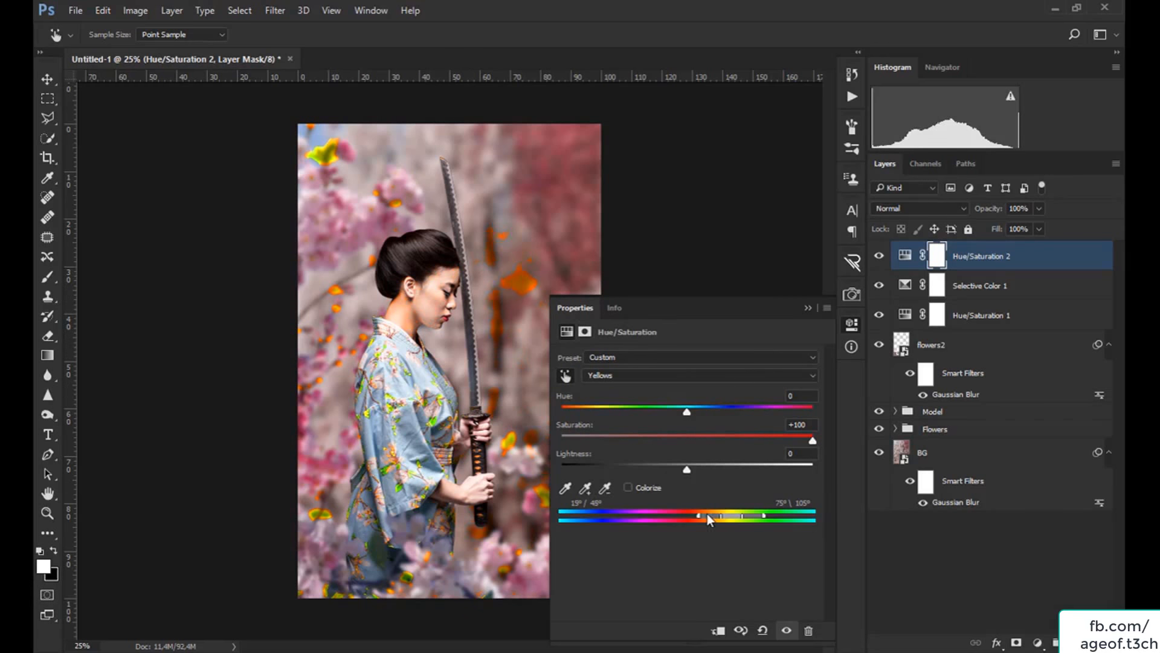
Narrow and shift the Yellows color range to 29°/59° and 95°\132° to isolate the leaves.
left_click_drag(707, 514, 708, 515)
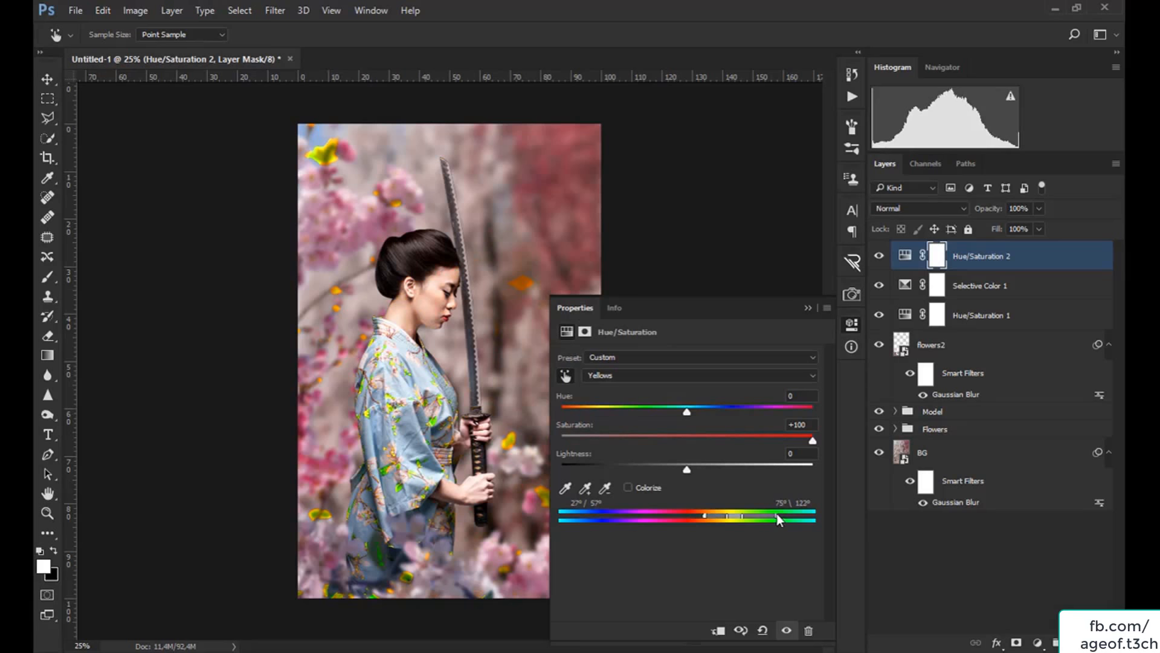
left_click_drag(782, 514, 781, 513)
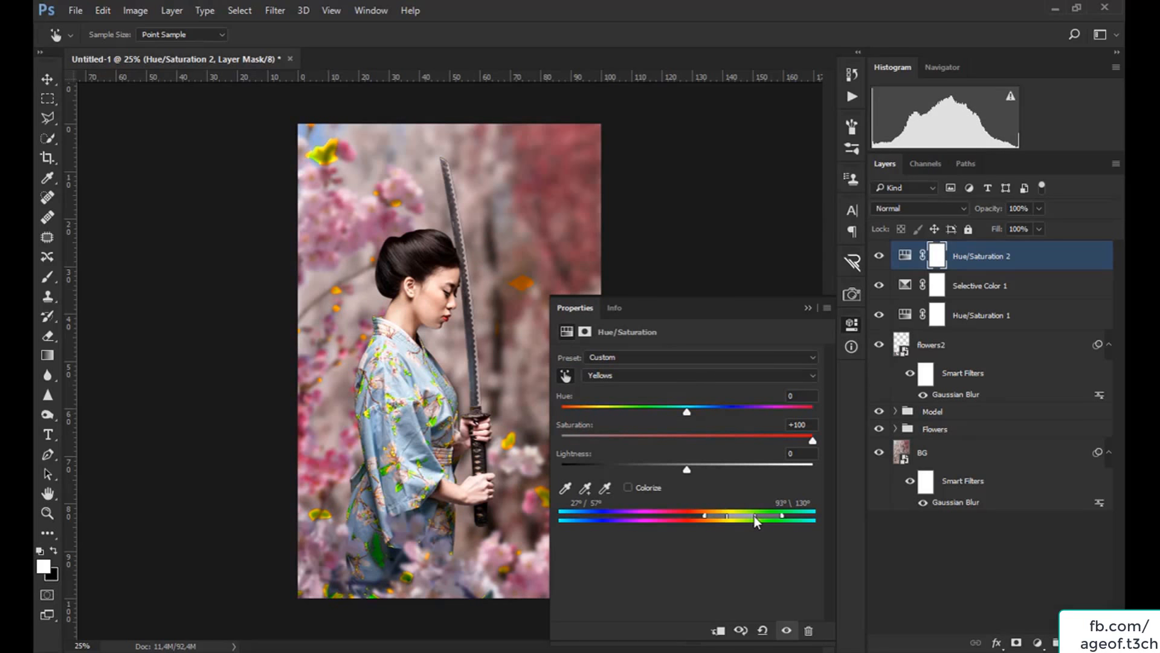
left_click_drag(735, 515, 734, 515)
Set the Yellows hue to -168 and saturation to -69, and move the lower end of the range further towards yellow.
left_click_drag(687, 412, 663, 410)
left_click_drag(799, 439, 699, 450)
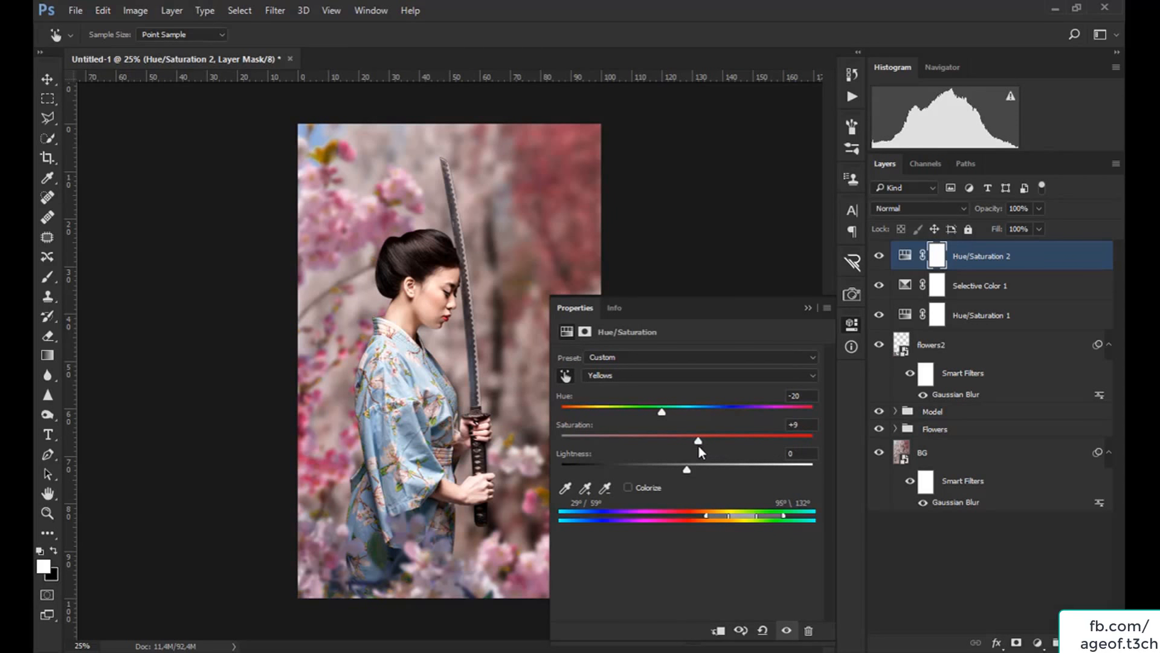
double_click(793, 424)
type("0")
left_click_drag(661, 411, 580, 405)
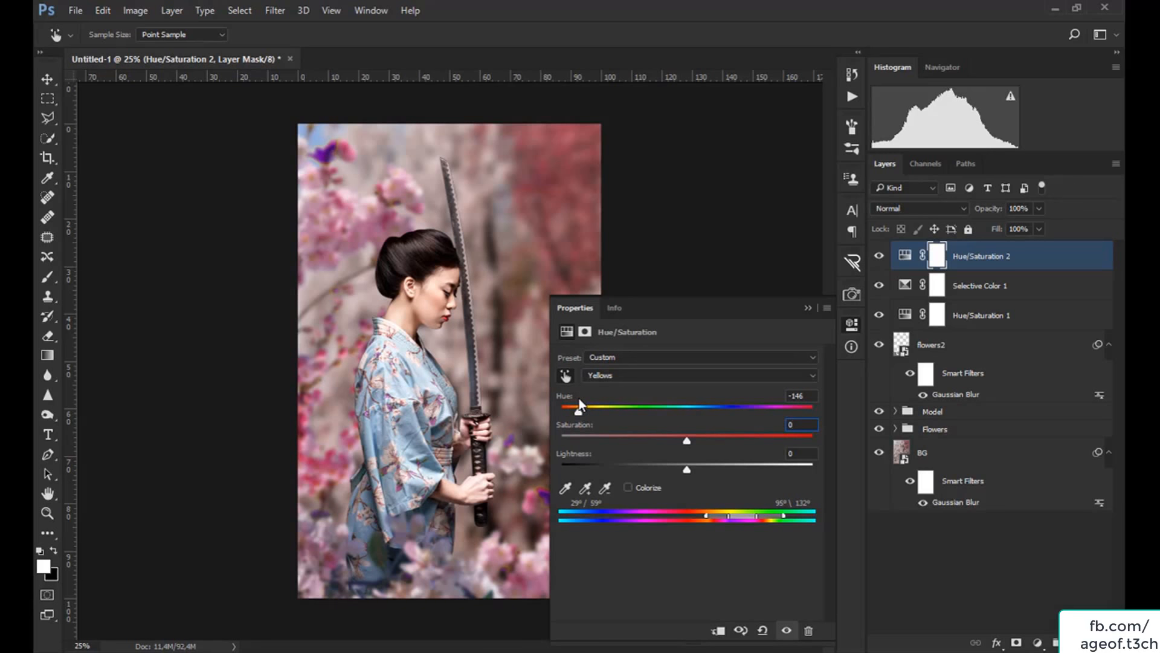
left_click_drag(686, 440, 596, 436)
left_click_drag(598, 437, 567, 418)
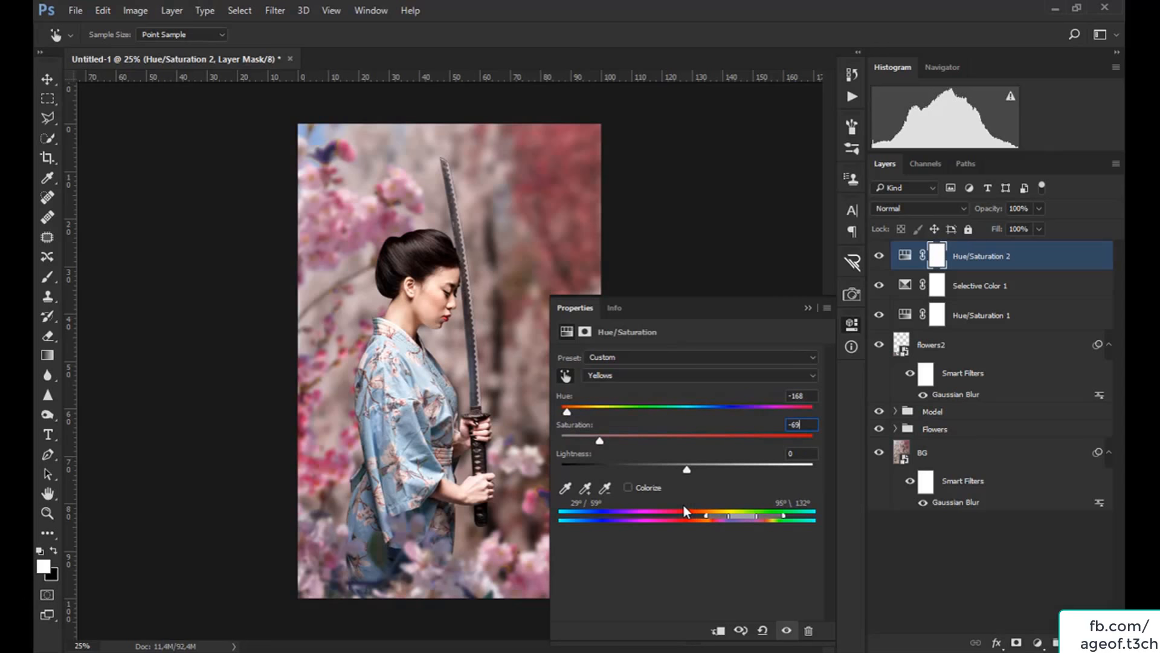
mouse_move(705, 515)
left_mouse_down()
mouse_move(683, 511)
mouse_move(719, 516)
left_mouse_up()
left_click(808, 308)
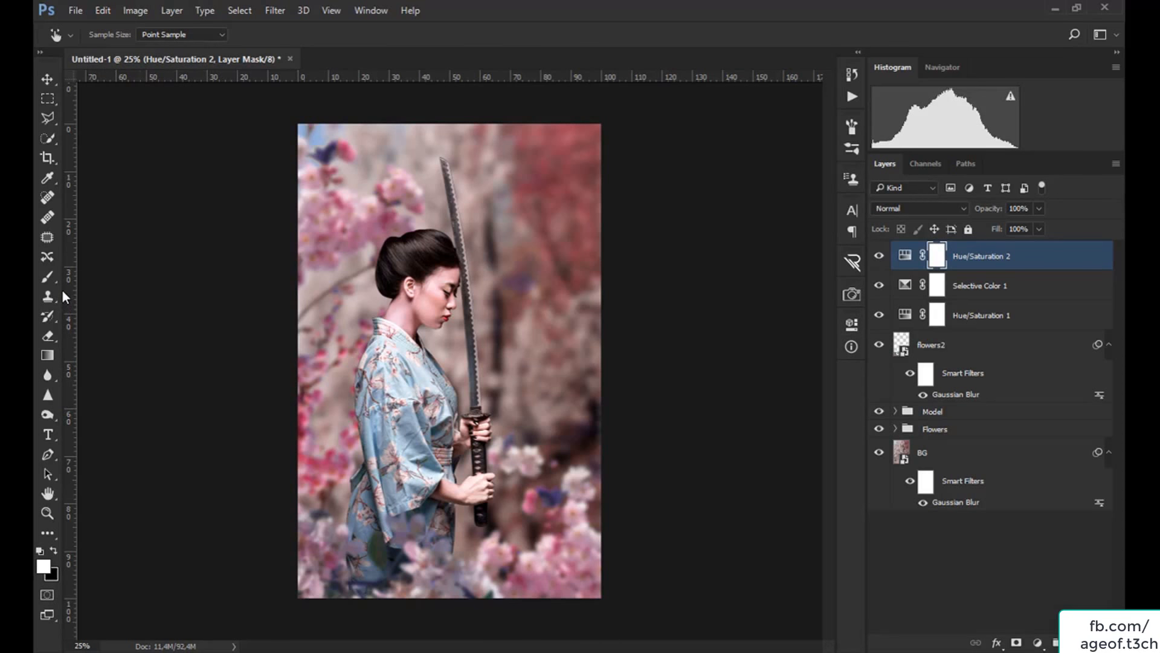
Paint black over the model on the Hue/Saturation 2 mask with a large 500 px brush and compare the result with the layer hidden.
left_click(48, 277)
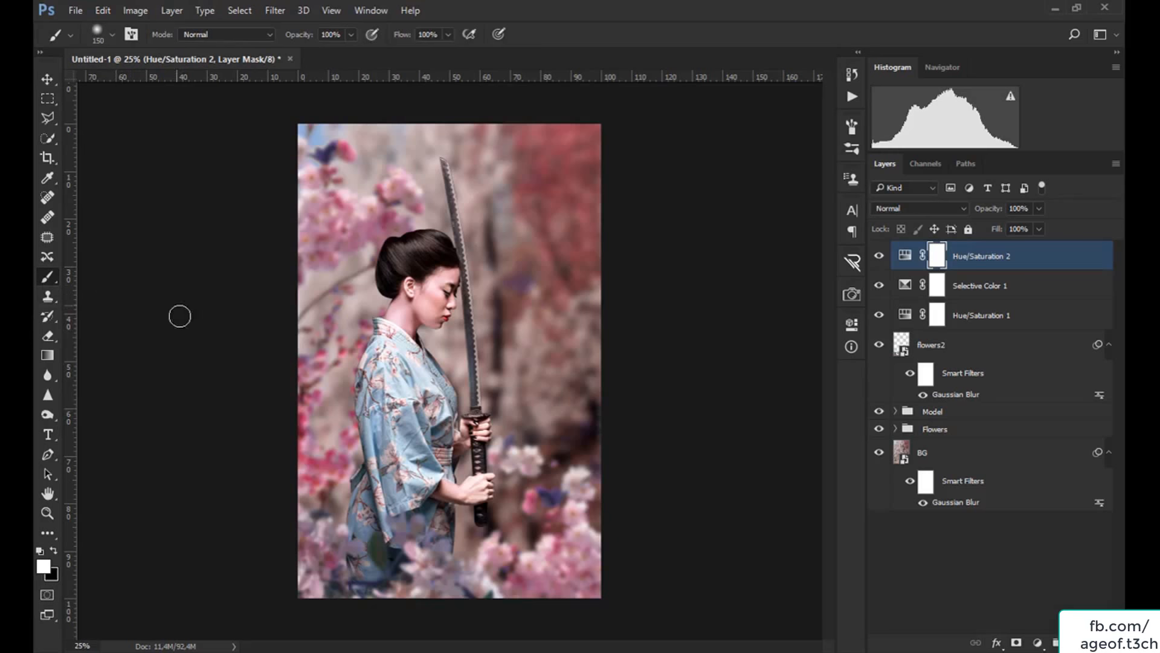
left_click(53, 550)
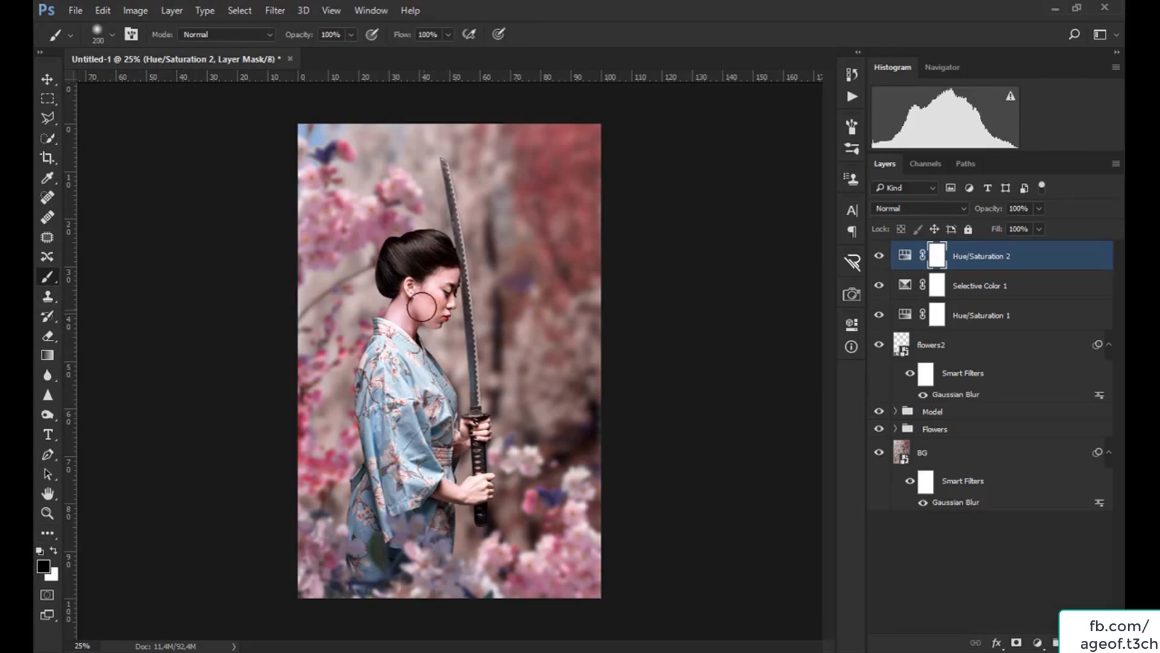
key("bracketright")
key("bracketright")
key("bracketright")
key("bracketright")
key("bracketright")
key("bracketright")
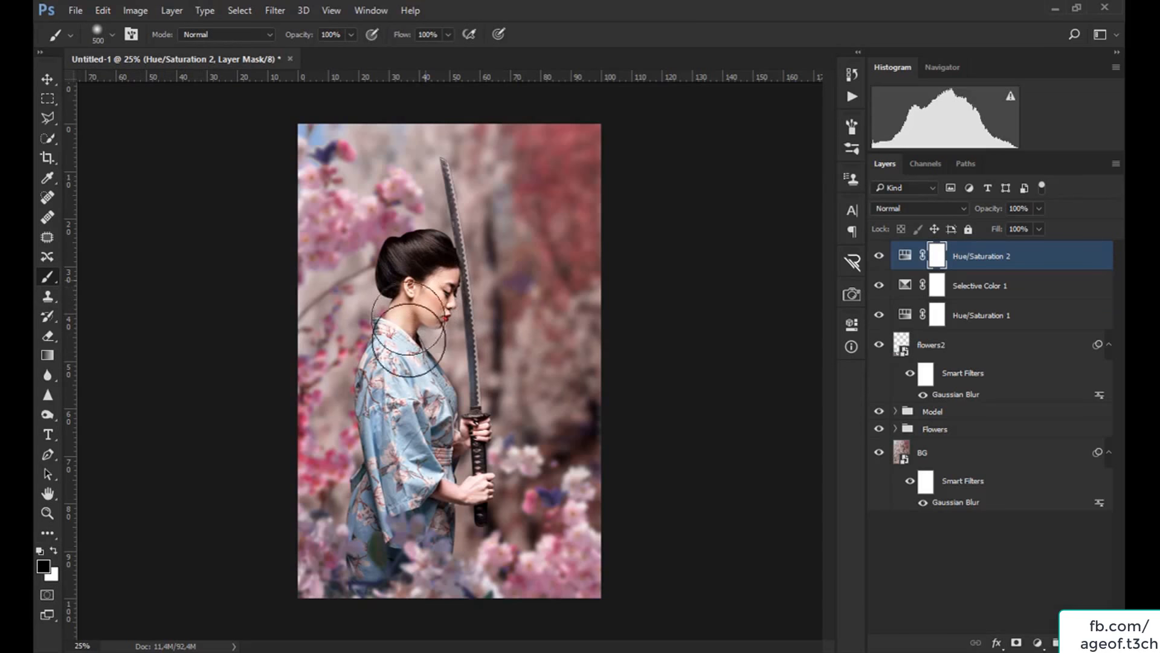
left_click_drag(453, 474, 447, 462)
key("bracketleft")
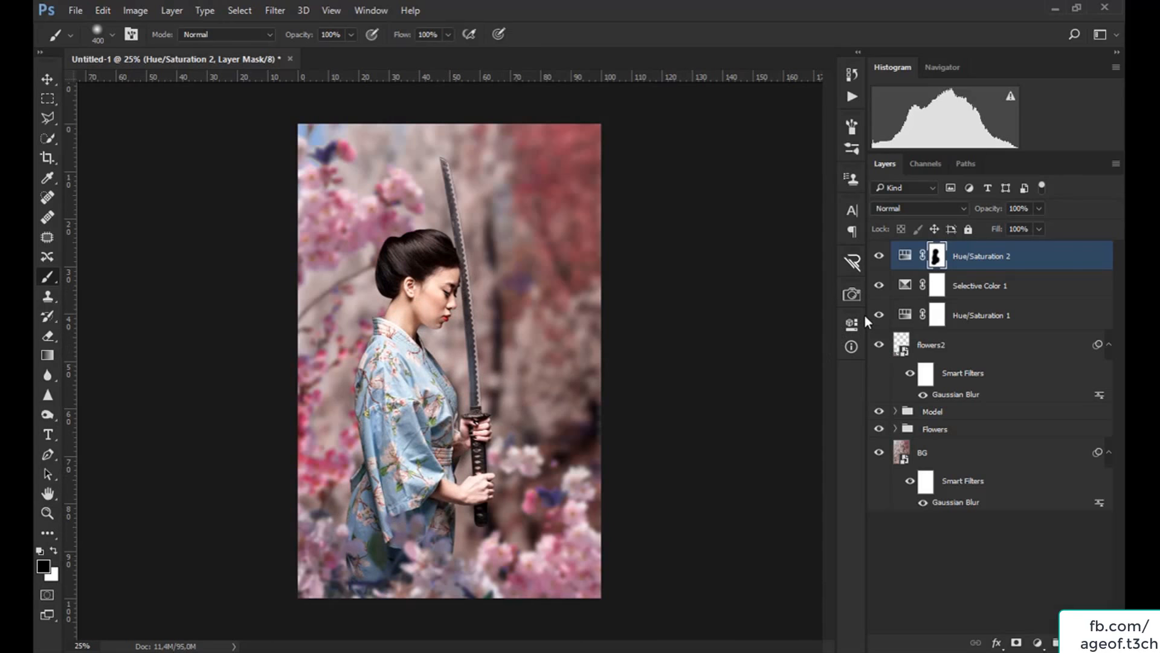
left_click(881, 256)
left_click(880, 257)
Add a Hue/Saturation adjustment layer above Hue/Saturation 2 and sample a green spot on the kimono to target Greens.
left_click(1037, 643)
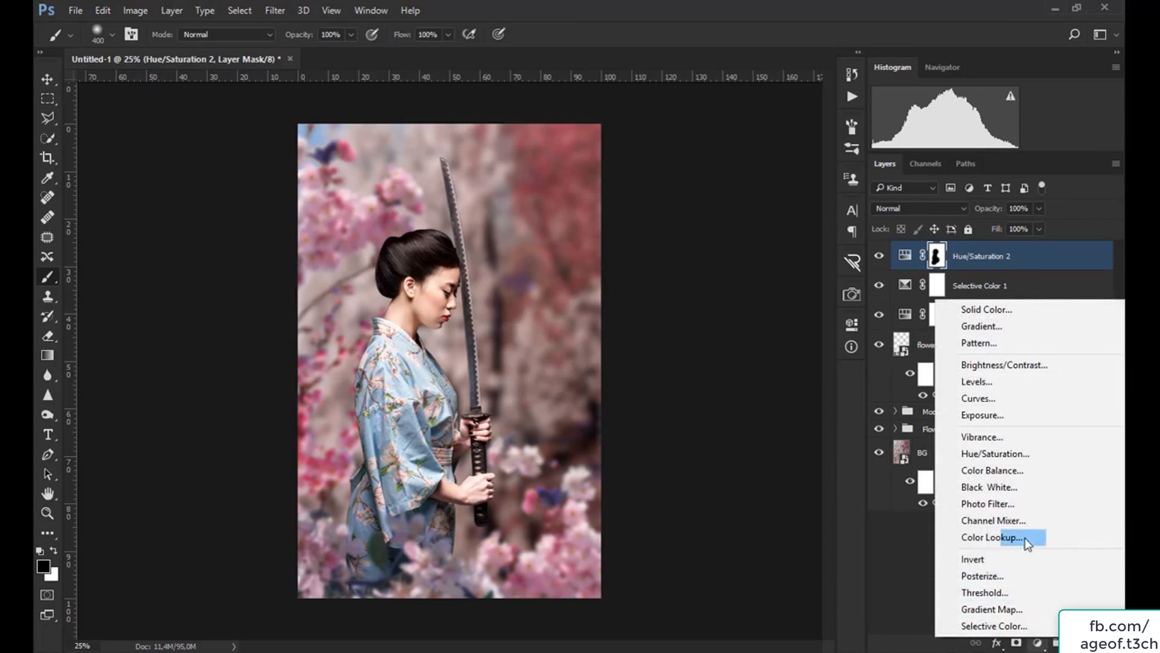
left_click(1009, 454)
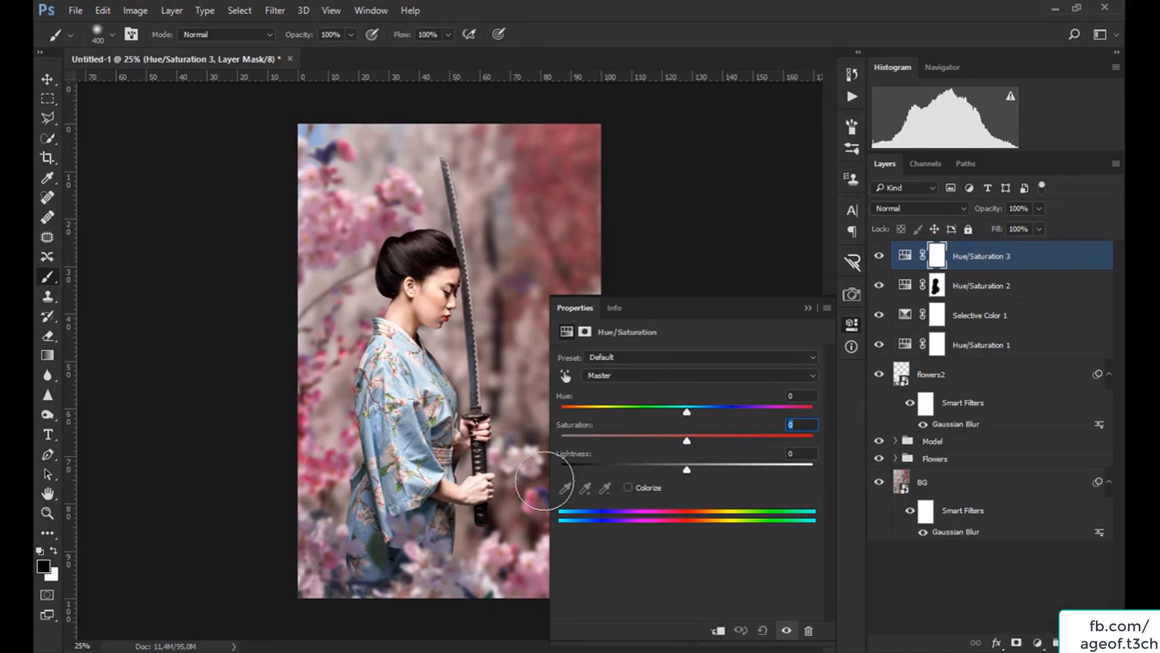
left_click(566, 375)
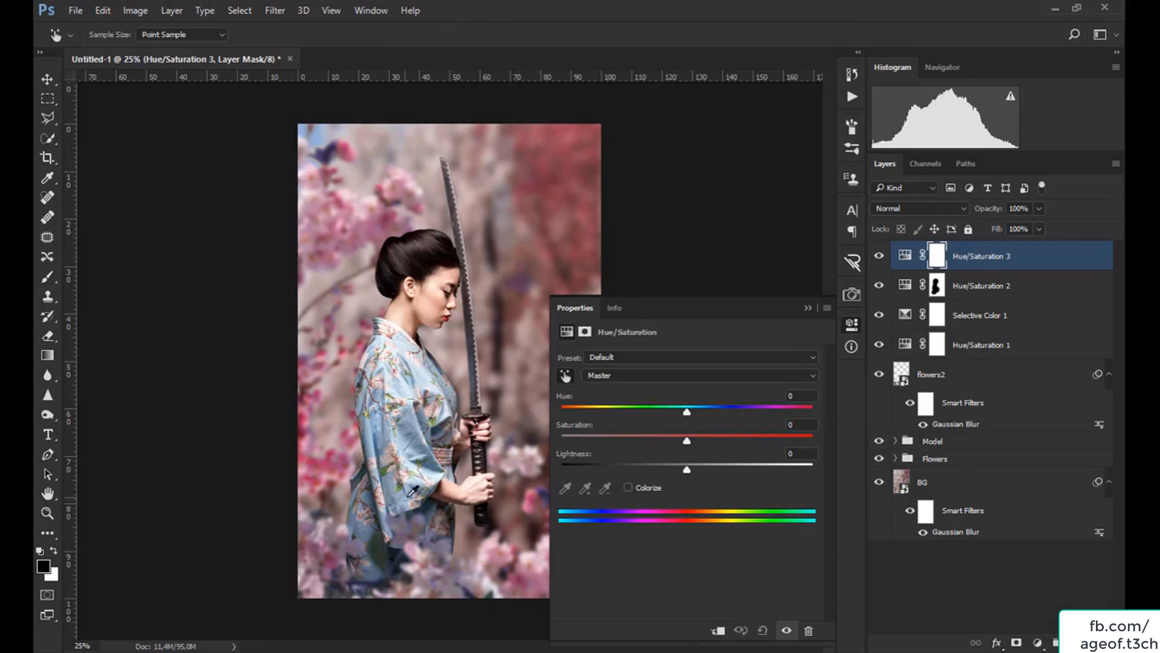
left_click(387, 467)
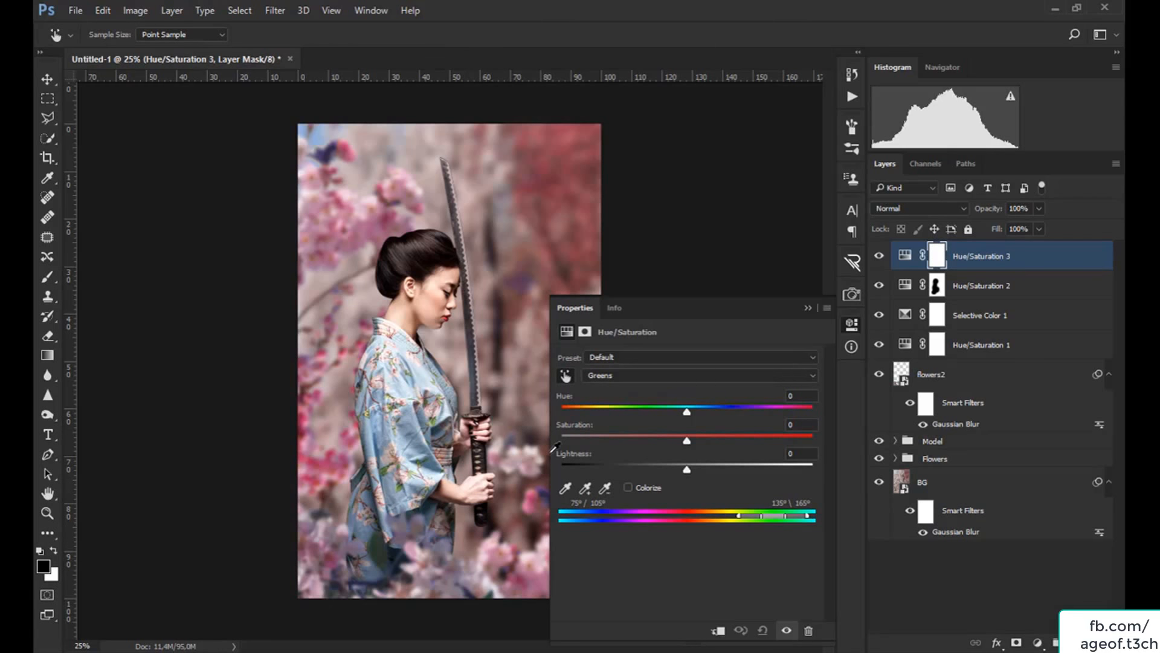
Try raising the Greens saturation to +86 to reveal the affected areas, and reset it to 0.
left_click_drag(686, 441, 738, 443)
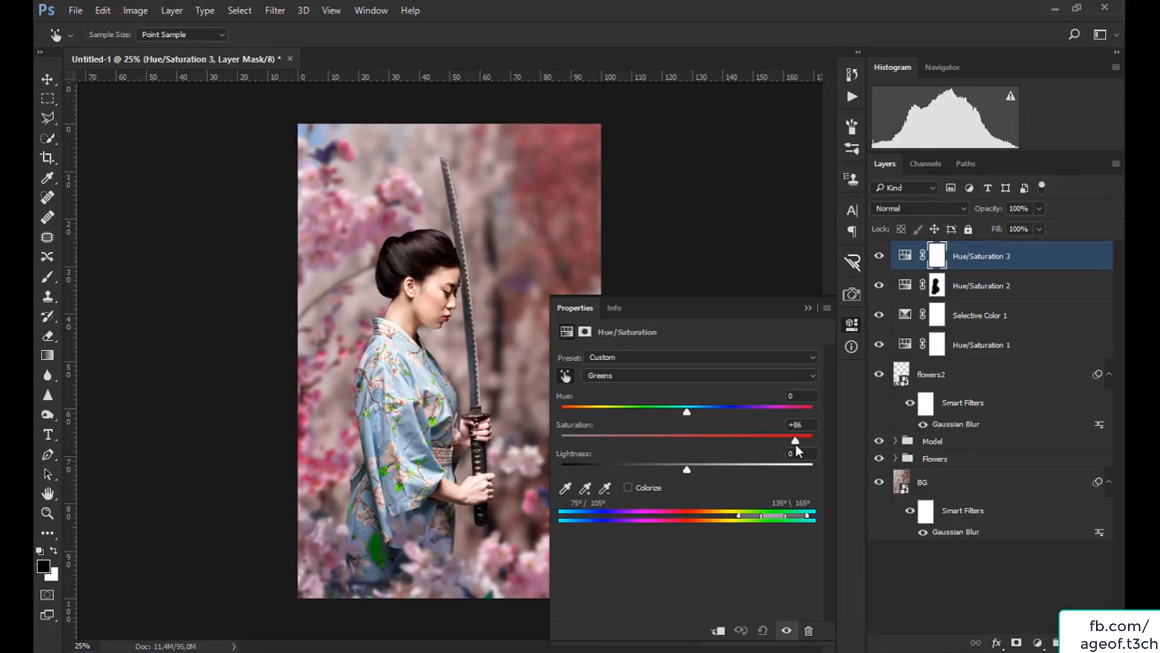
left_click_drag(796, 446, 742, 444)
left_click(779, 422)
type("0")
Set the Greens hue to -180 and lightness to +30, lower their saturation beyond -40, and compare the image with and without Hue/Saturation 3.
left_click(686, 409)
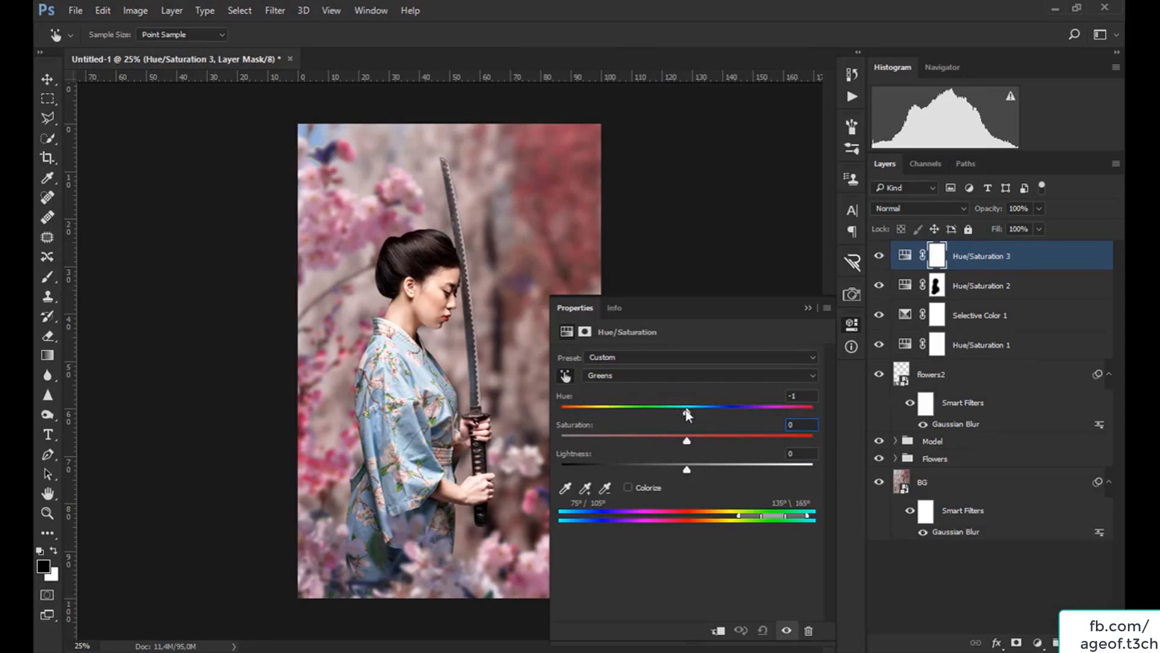
left_click_drag(686, 411, 557, 407)
left_click_drag(686, 469, 727, 472)
left_click_drag(686, 440, 637, 440)
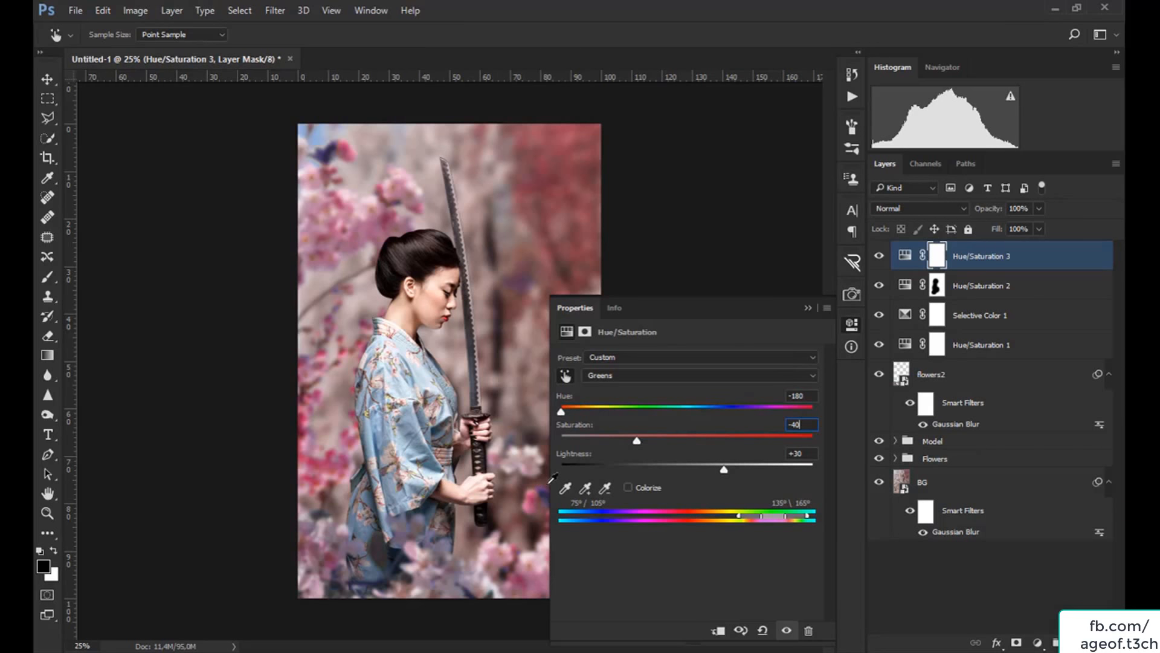
left_click_drag(636, 440, 611, 442)
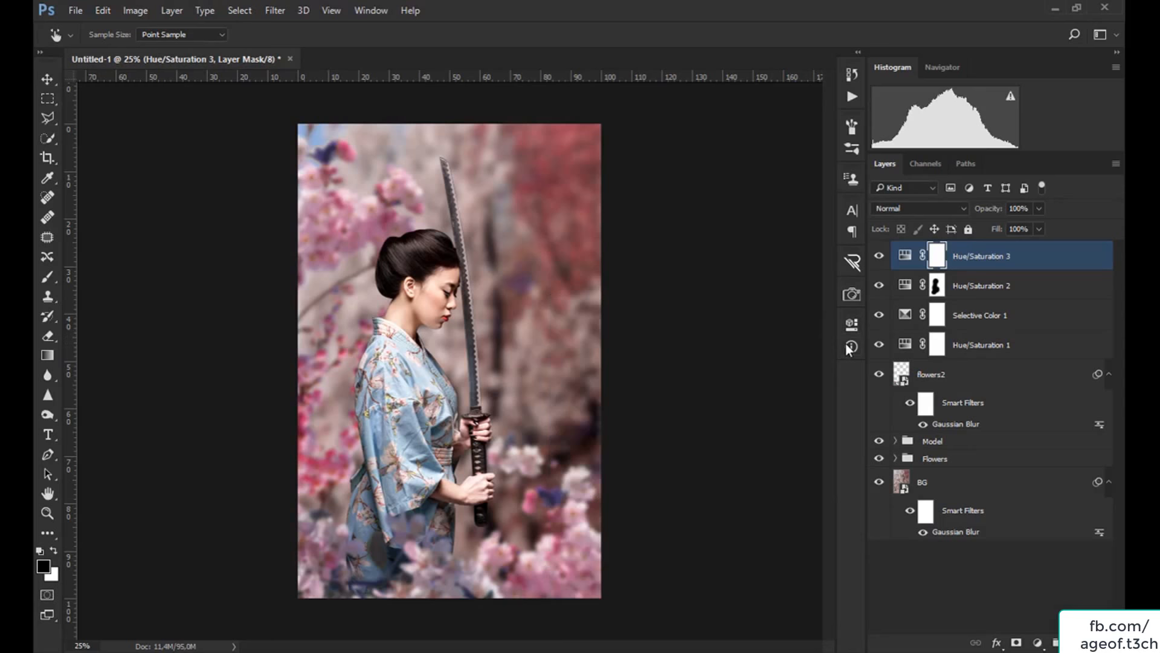
left_click(879, 256)
left_click(880, 256)
left_click(879, 256)
left_click(881, 258)
left_click(879, 259)
left_click(880, 260)
Add a Curves adjustment layer above Hue/Saturation 3 and darken the RGB curve with a point at input 160, output 106.
left_click(1037, 643)
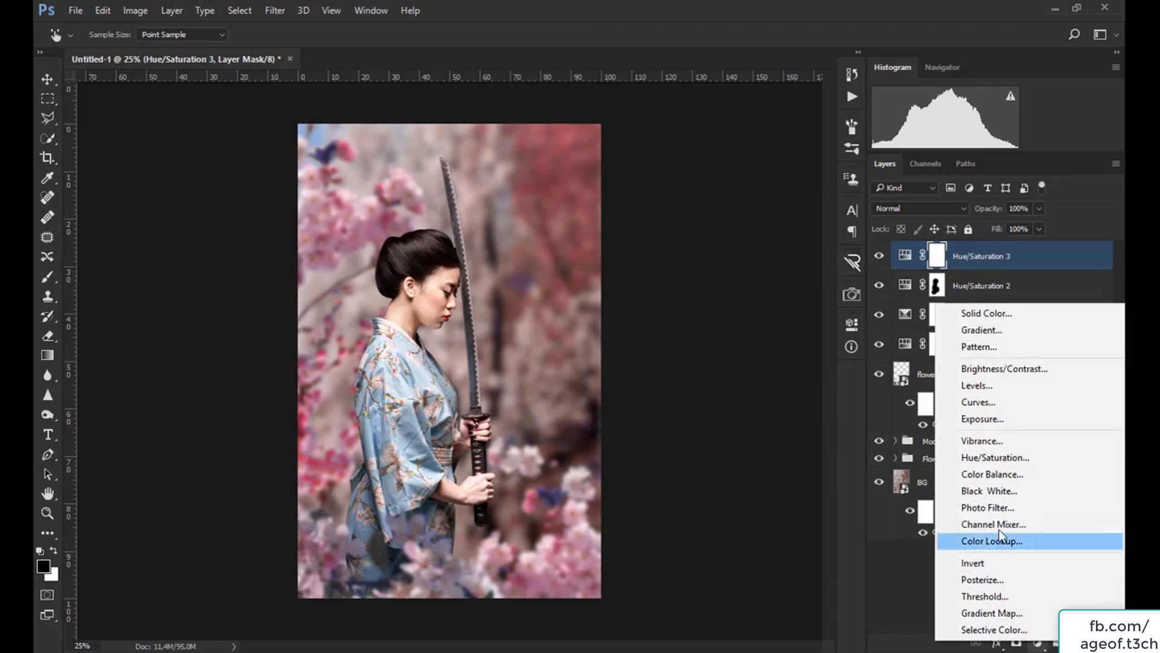
left_click(975, 400)
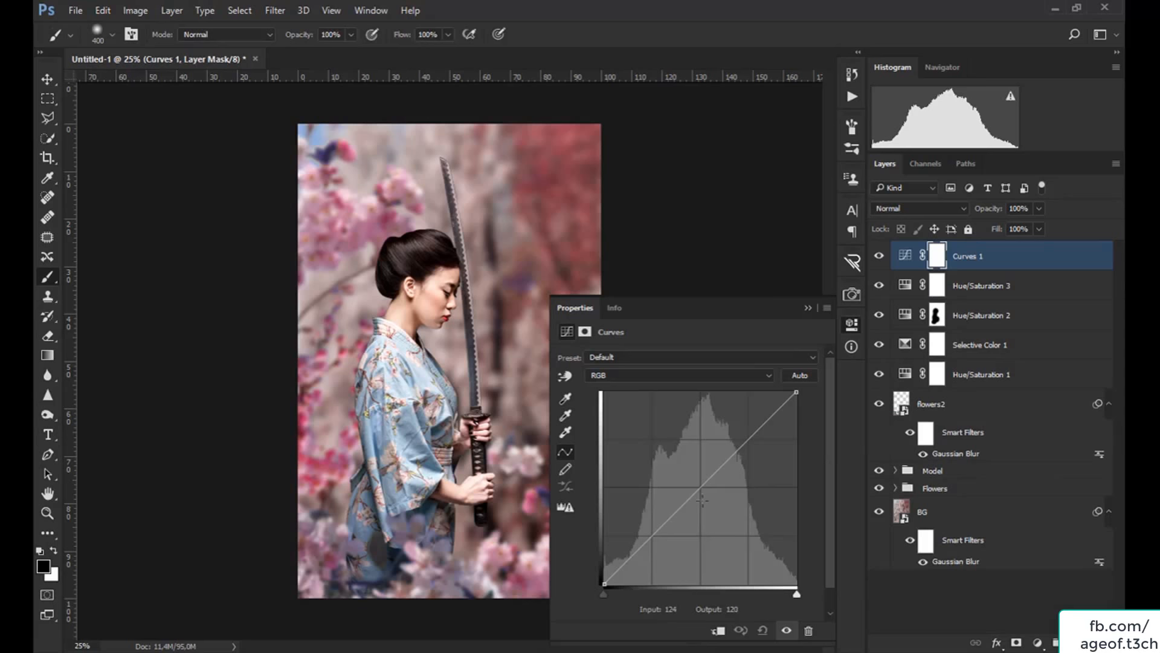
left_click_drag(719, 539, 725, 503)
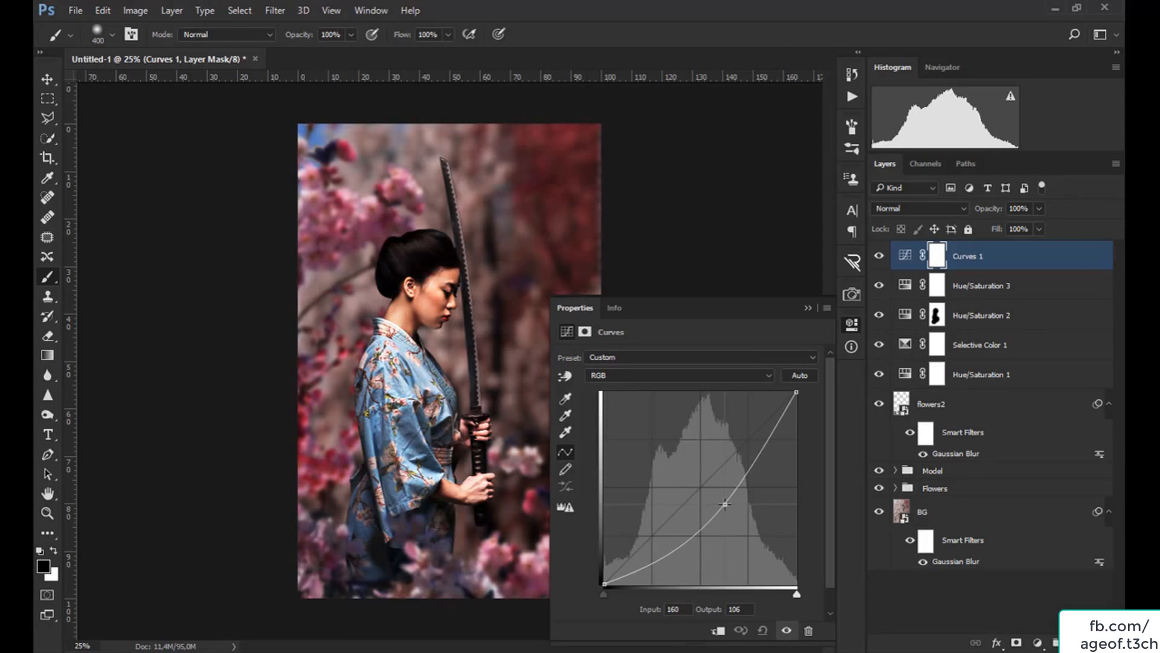
left_click(807, 307)
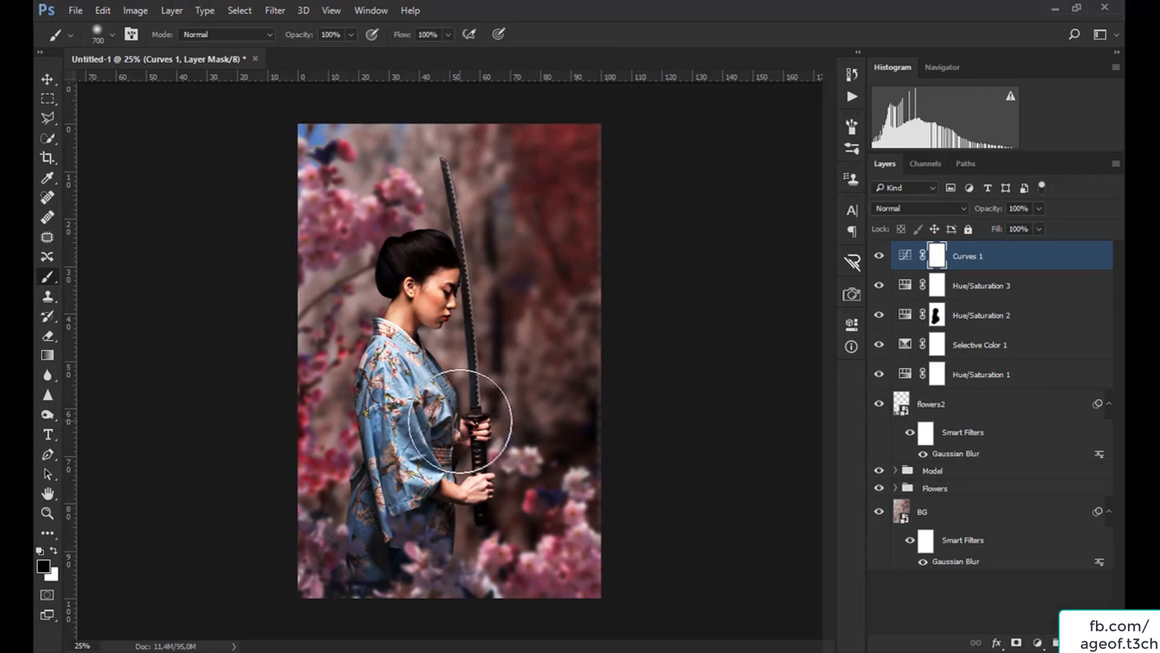
Dab black over the image centre on the Curves 1 mask with a 2200 px soft brush, and compare with the layer hidden.
key("bracketright")
key("bracketright")
key("bracketright")
key("bracketright")
key("bracketright")
key("bracketright")
key("bracketright")
key("bracketright")
key("bracketright")
key("bracketright")
key("bracketright")
key("bracketright")
key("bracketright")
key("bracketright")
key("bracketright")
key("bracketright")
key("bracketright")
key("bracketright")
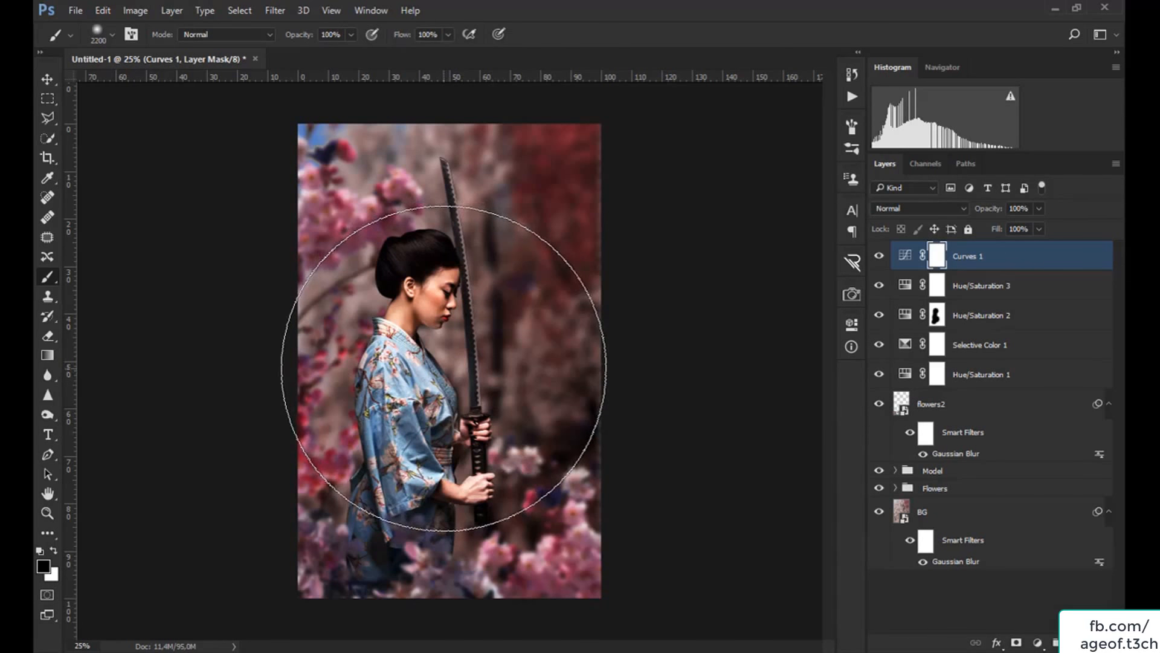
left_click(446, 362)
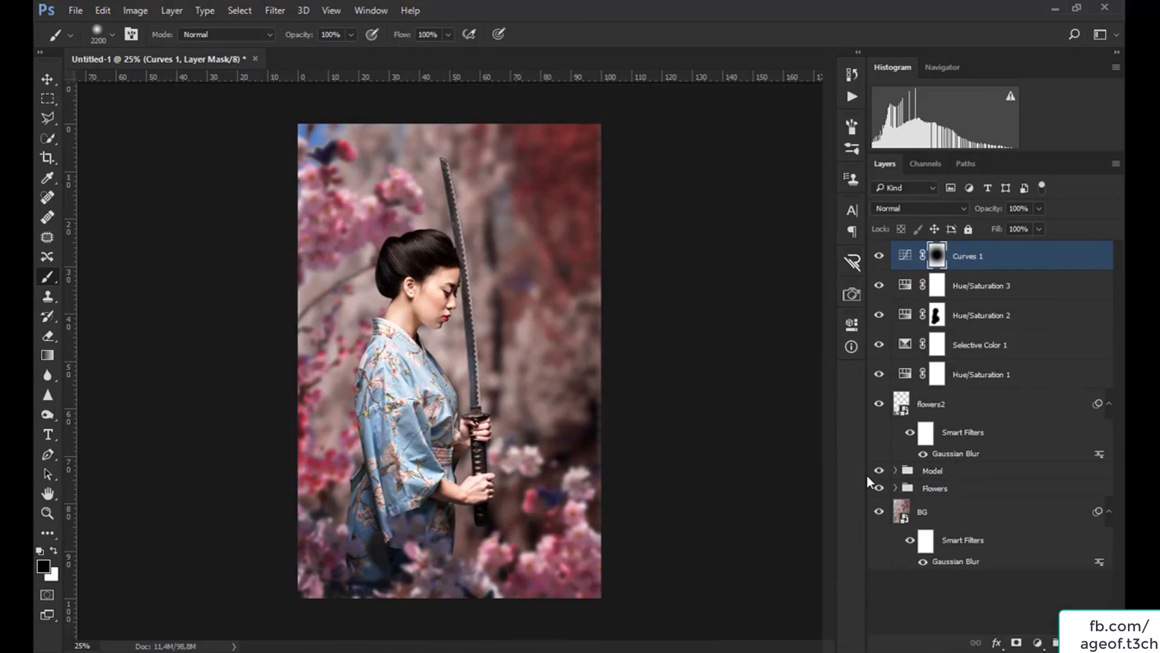
left_click(880, 256)
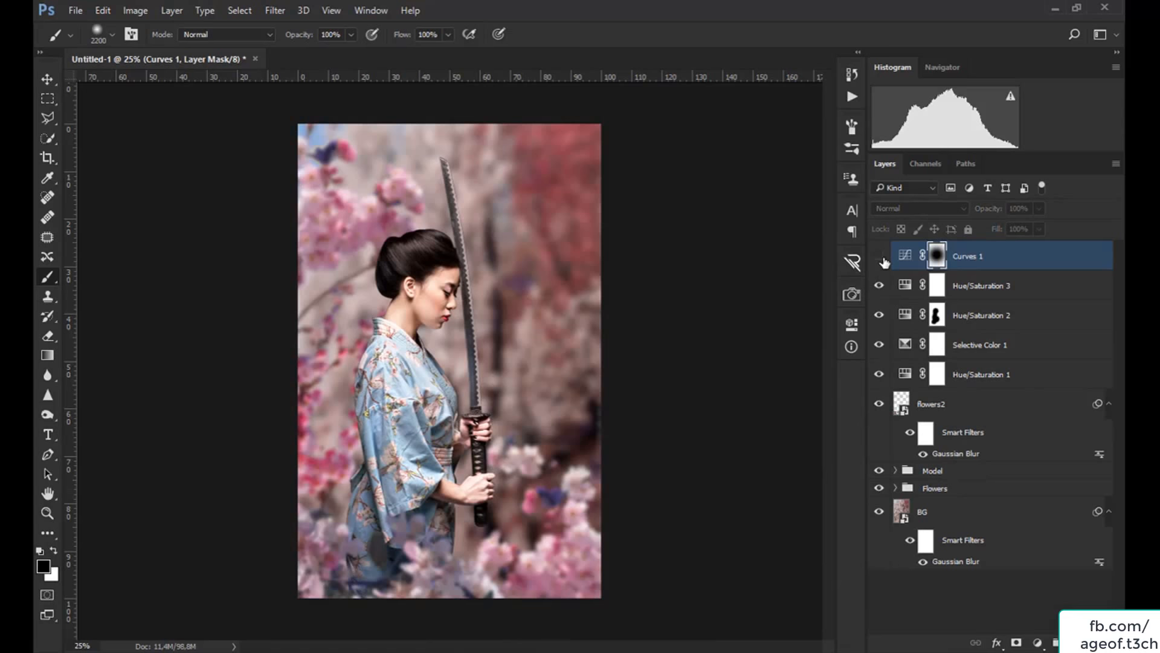
left_click(880, 256)
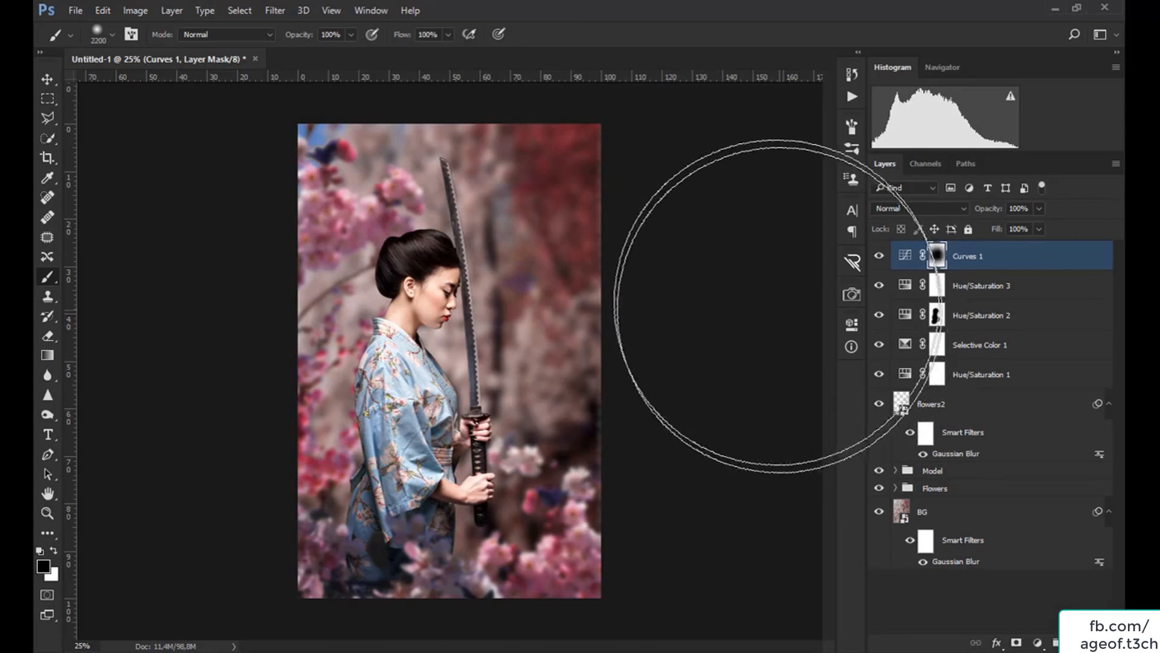
Group the adjustment layers from Curves 1 to Hue/Saturation 1 as "Color" and compare the image with the group hidden.
key("v")
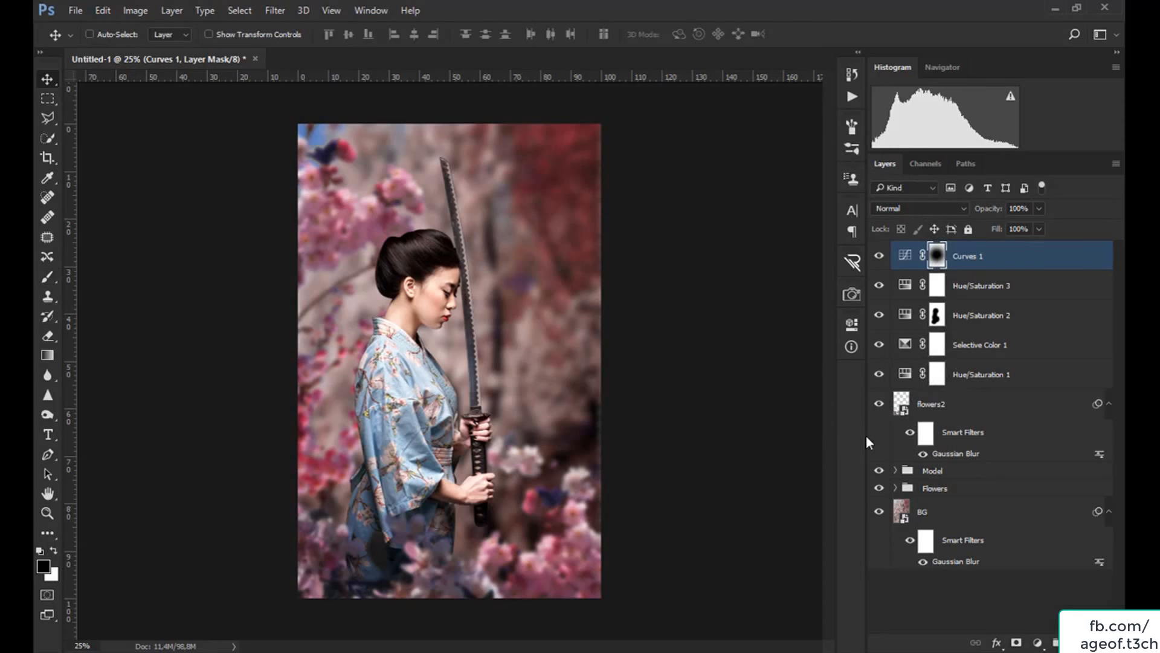
key("shift")
left_click(997, 375, "shift")
key("ctrl+g")
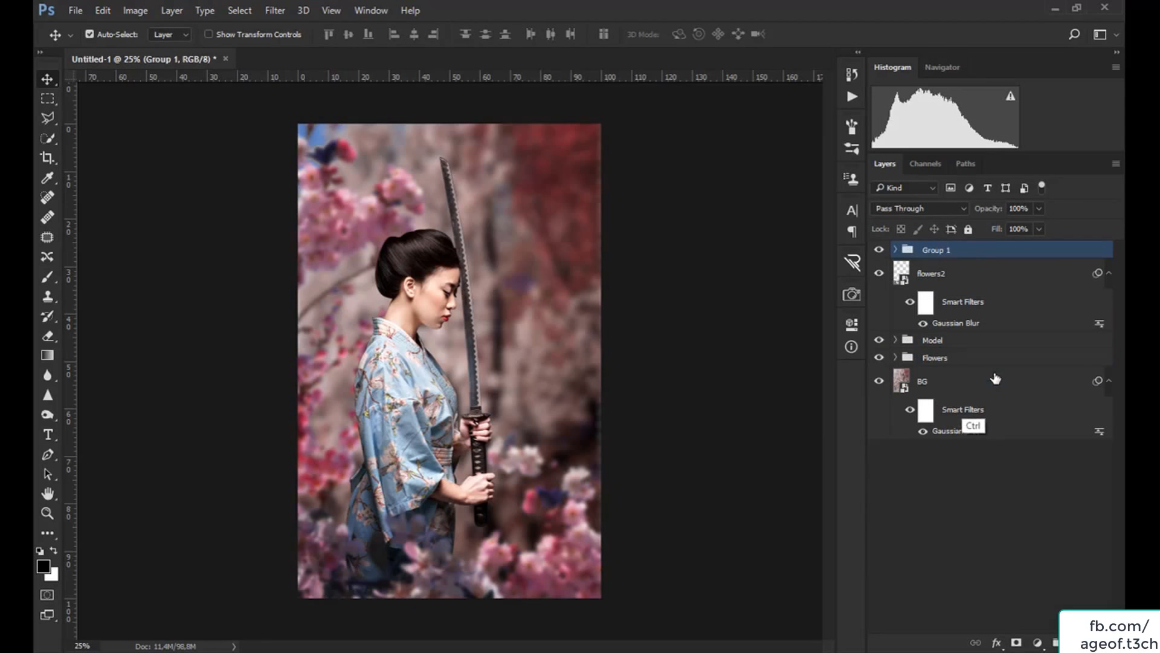
double_click(938, 250)
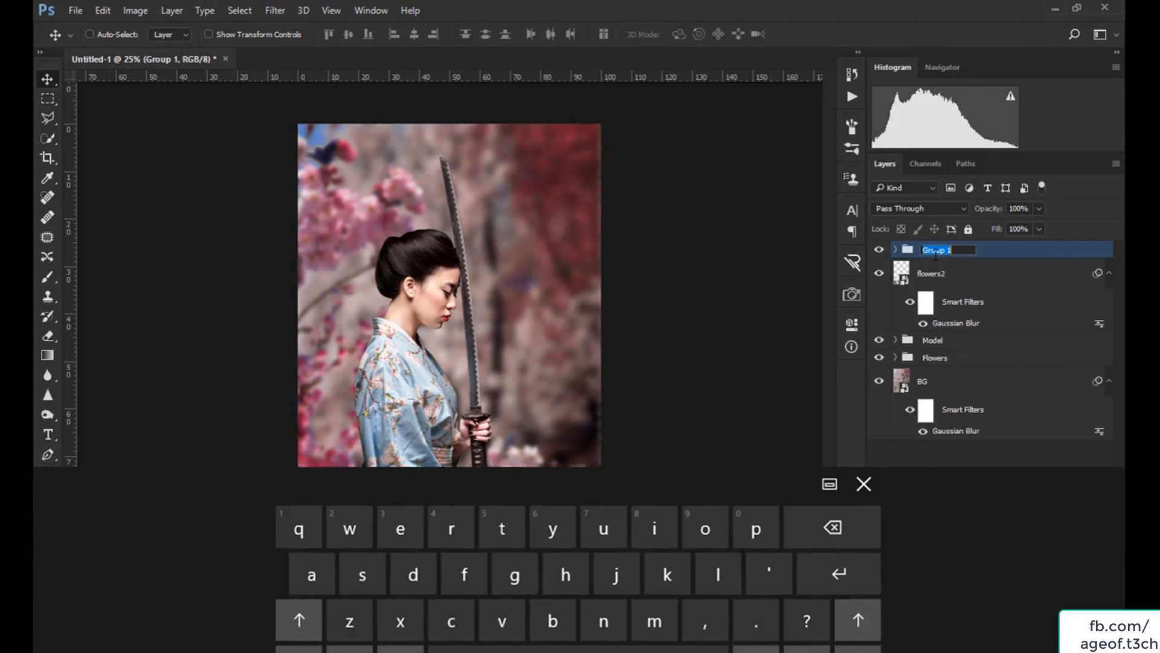
type("c")
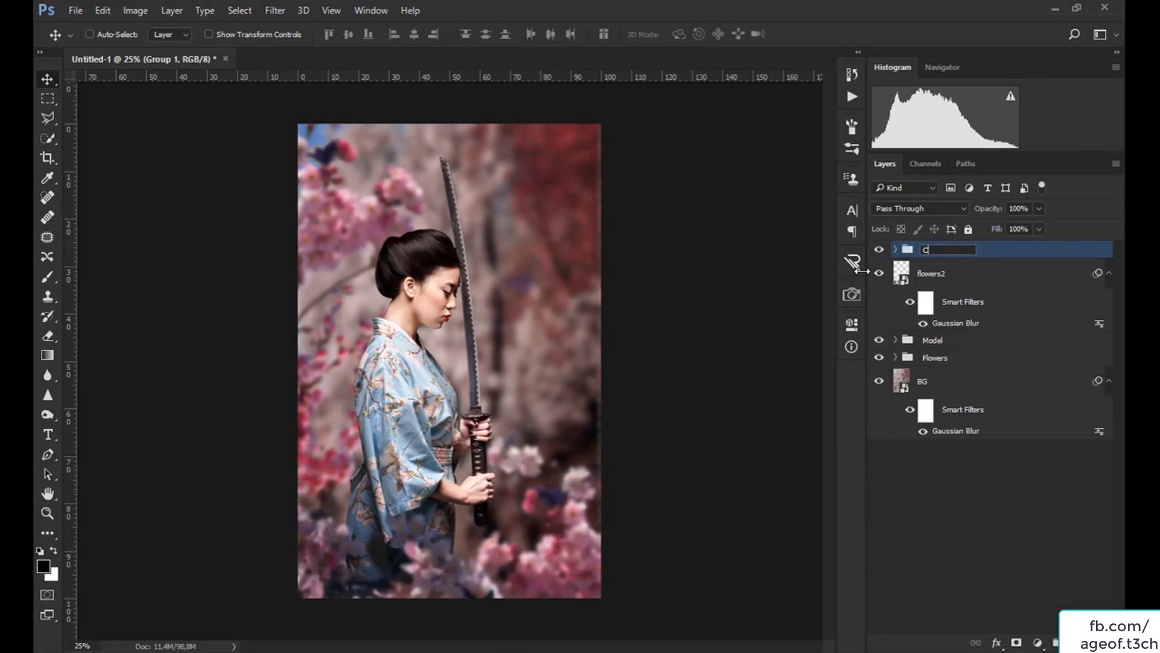
type("olor")
key("Return")
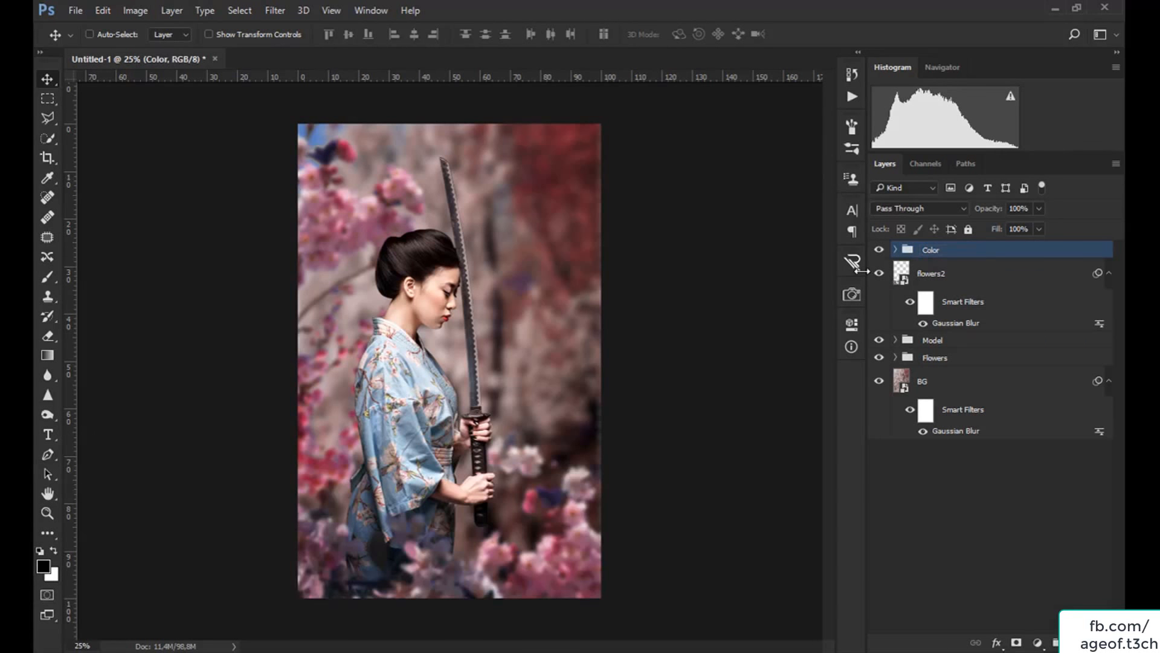
left_click(879, 249)
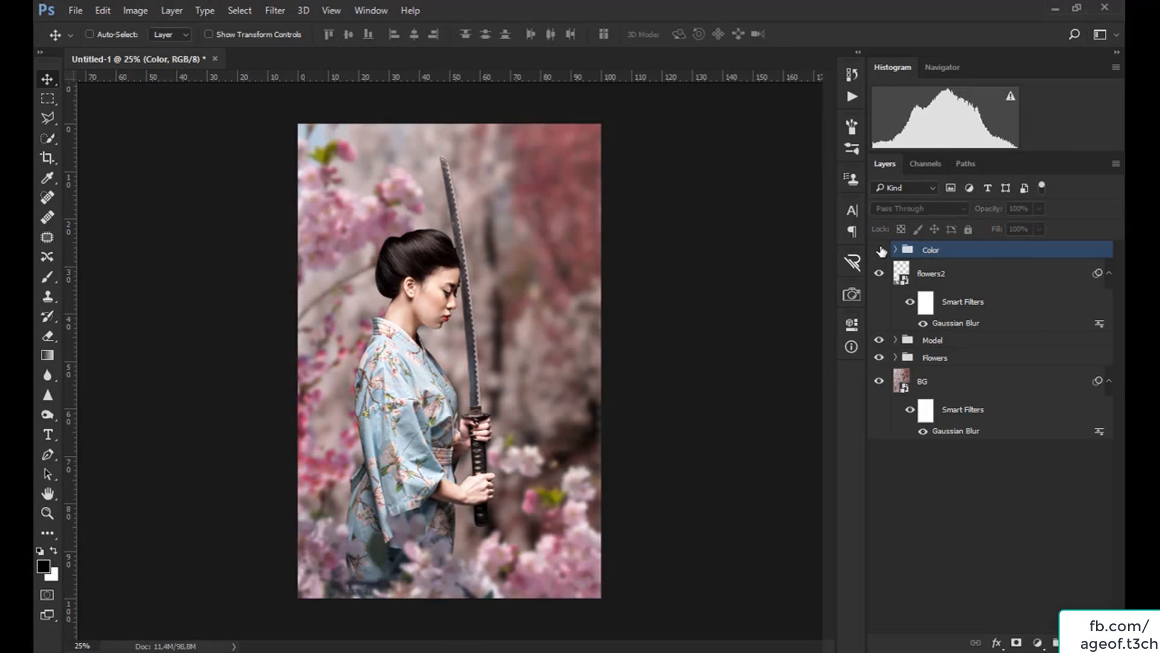
left_click(880, 250)
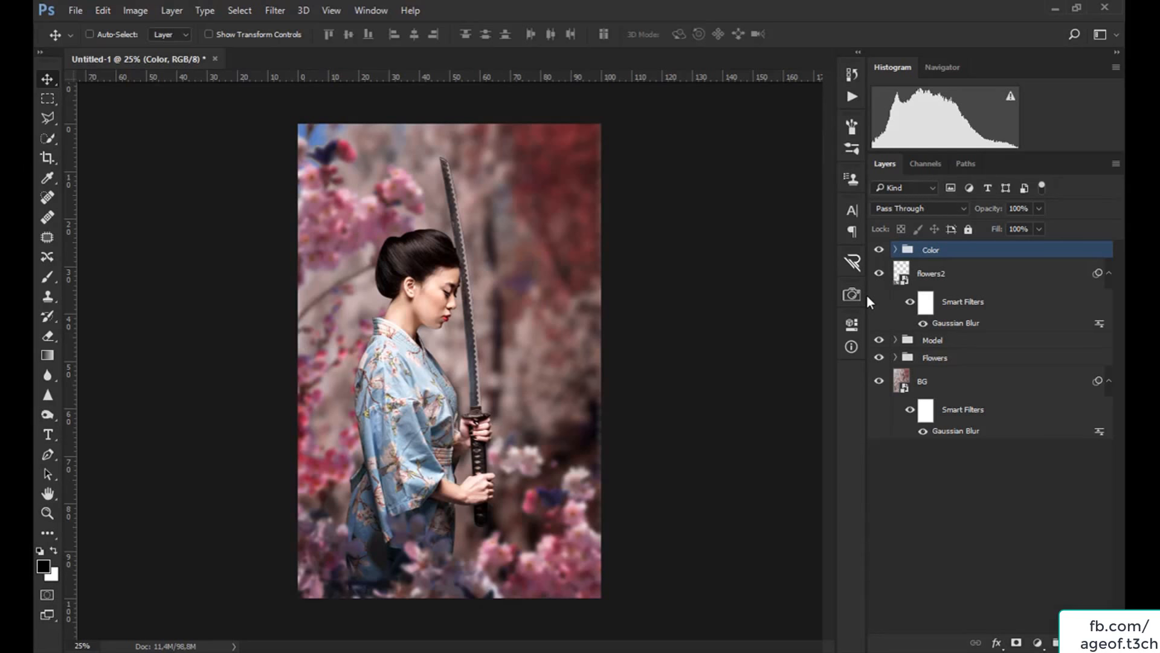
Add a Hue/Saturation adjustment layer above Curves 1 in the Color group and set its Master saturation to -50.
left_click(896, 250)
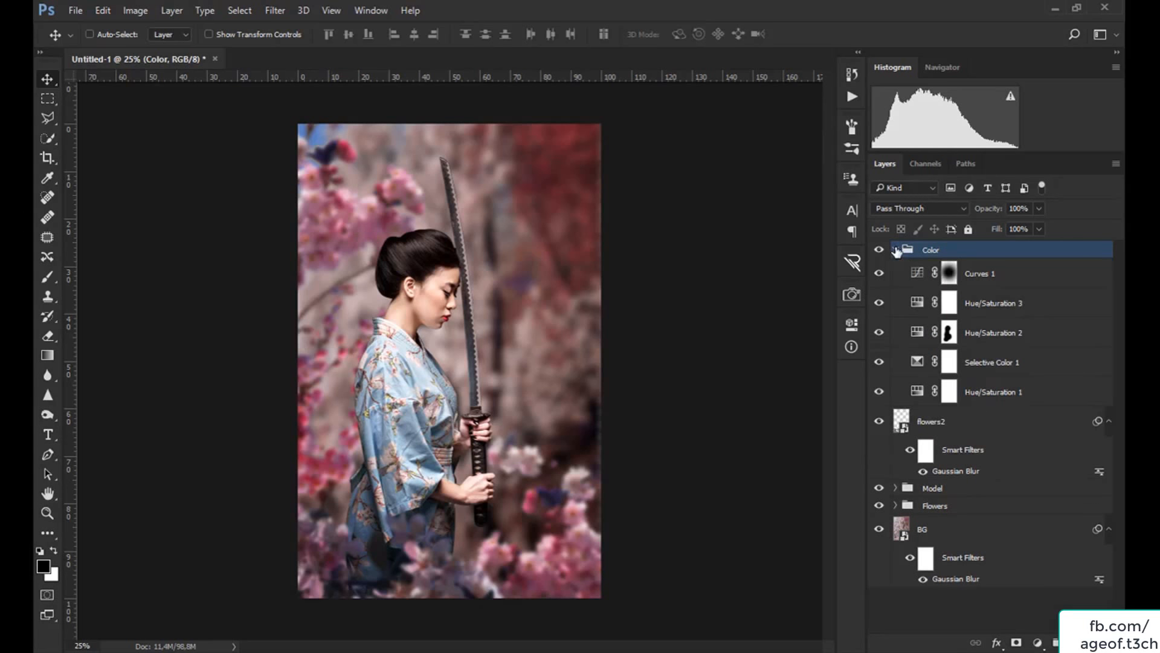
left_click(916, 273)
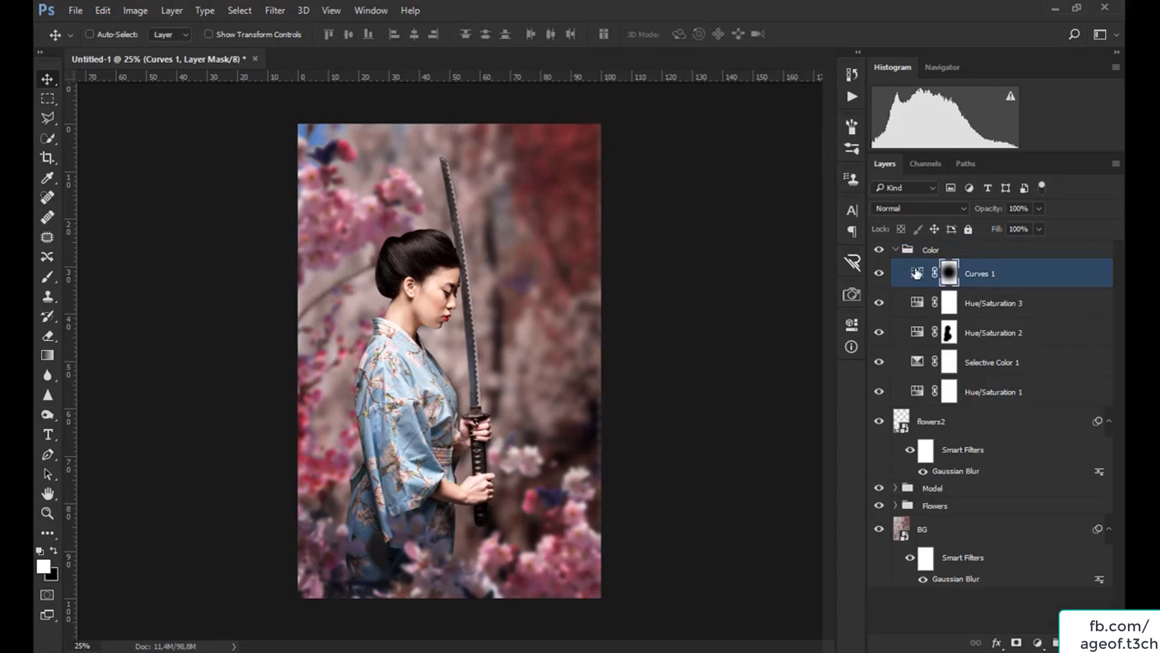
left_click(1038, 643)
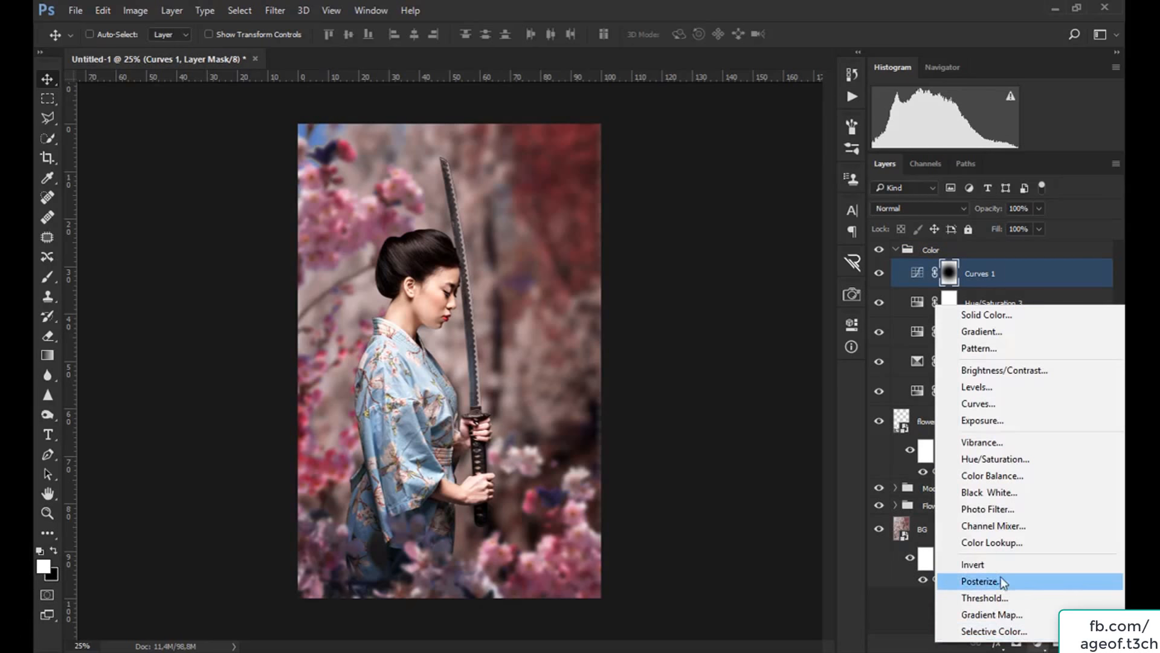
left_click(995, 460)
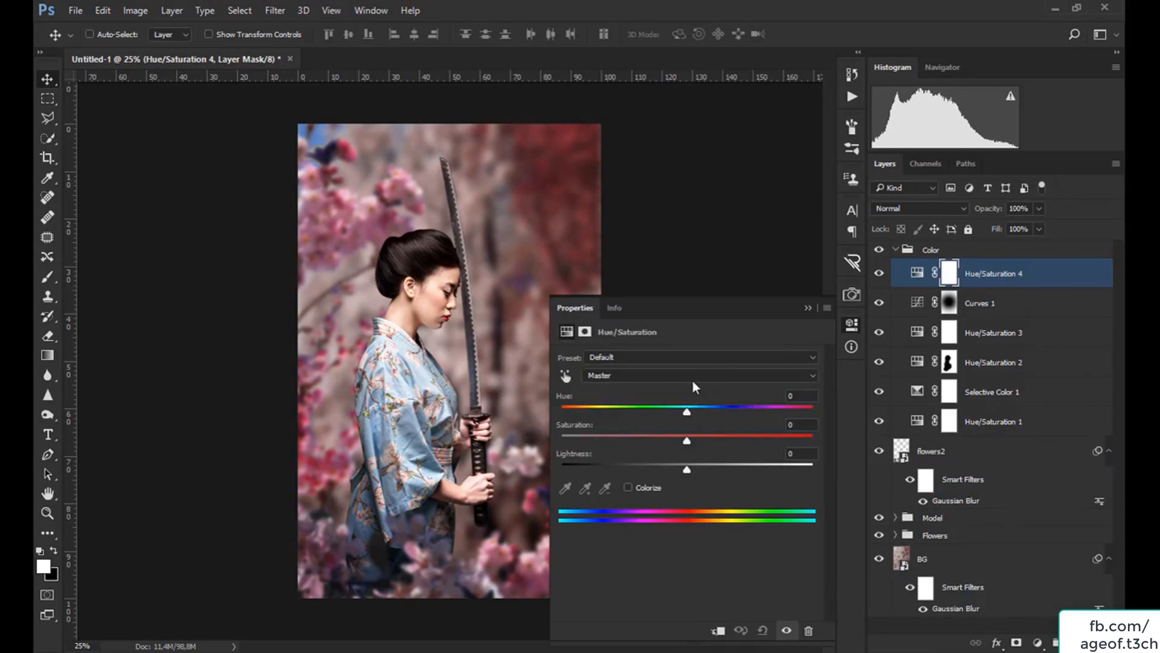
left_click_drag(685, 440, 622, 435)
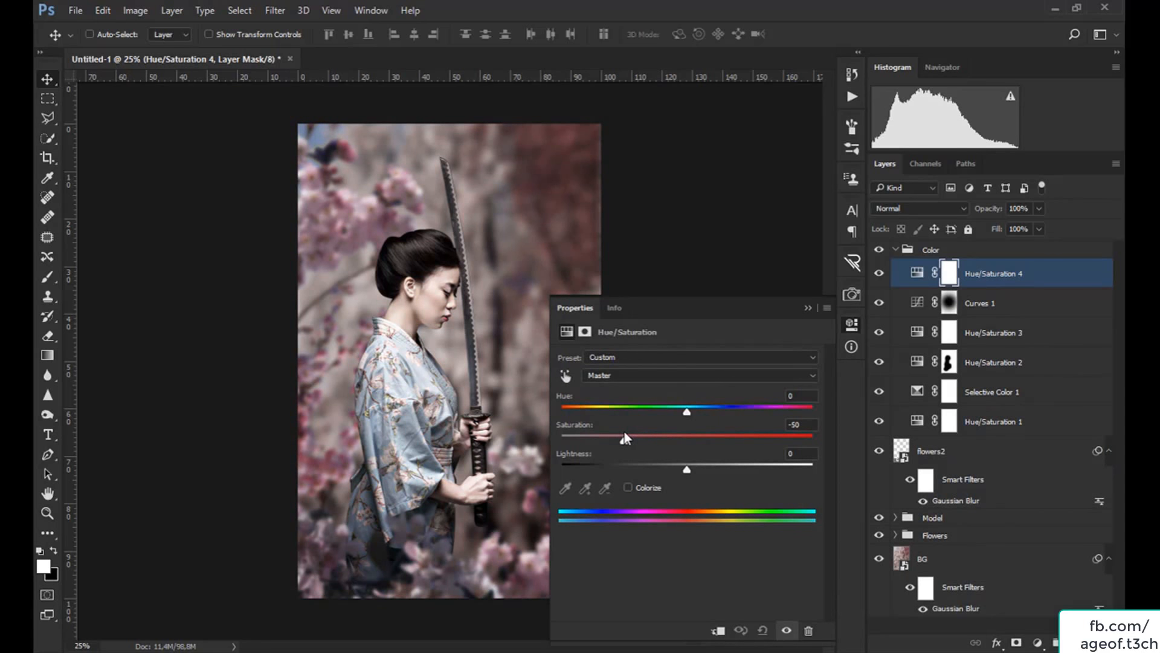
left_click(808, 308)
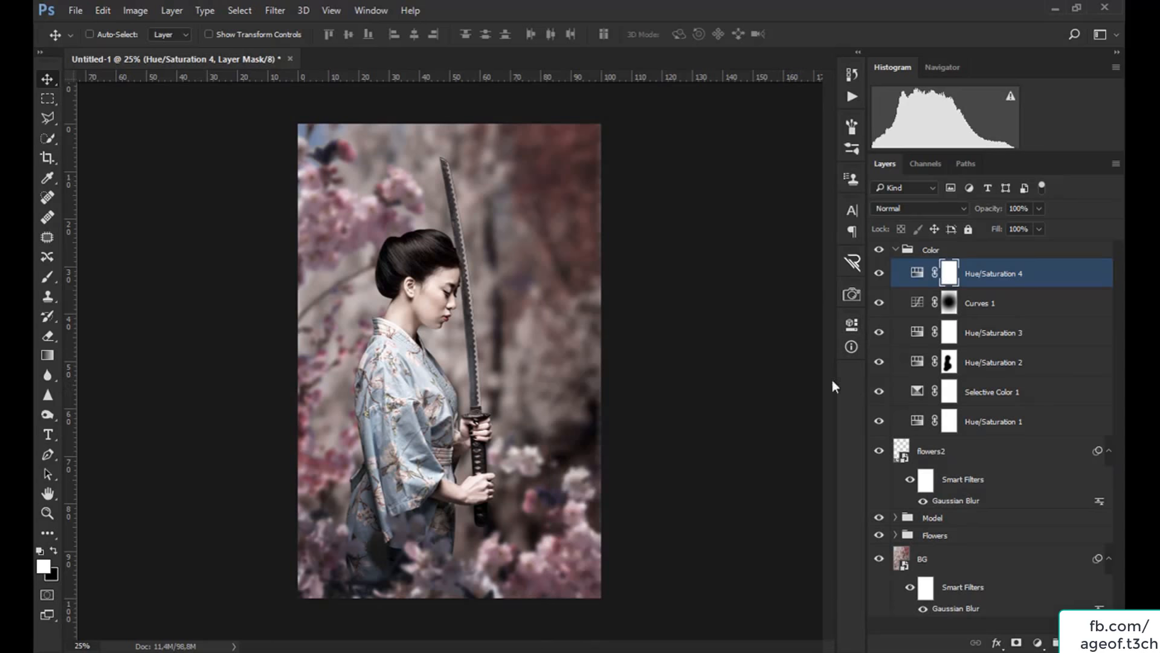
Fill the Hue/Saturation 4 mask with black.
key("alt+Delete")
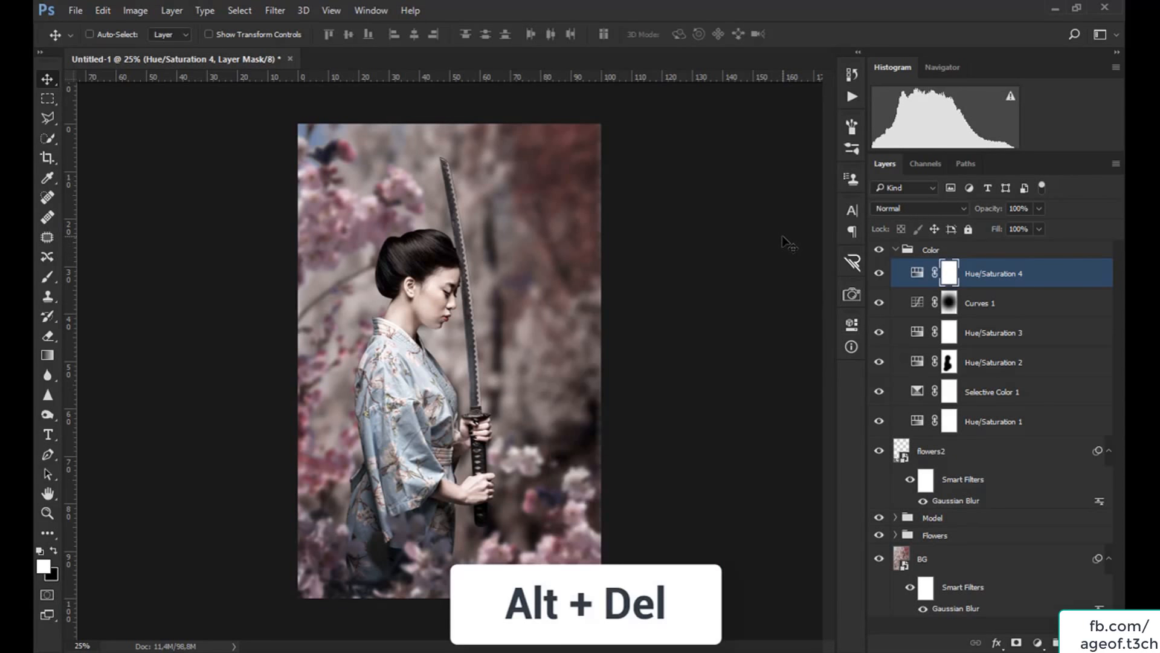
key("x")
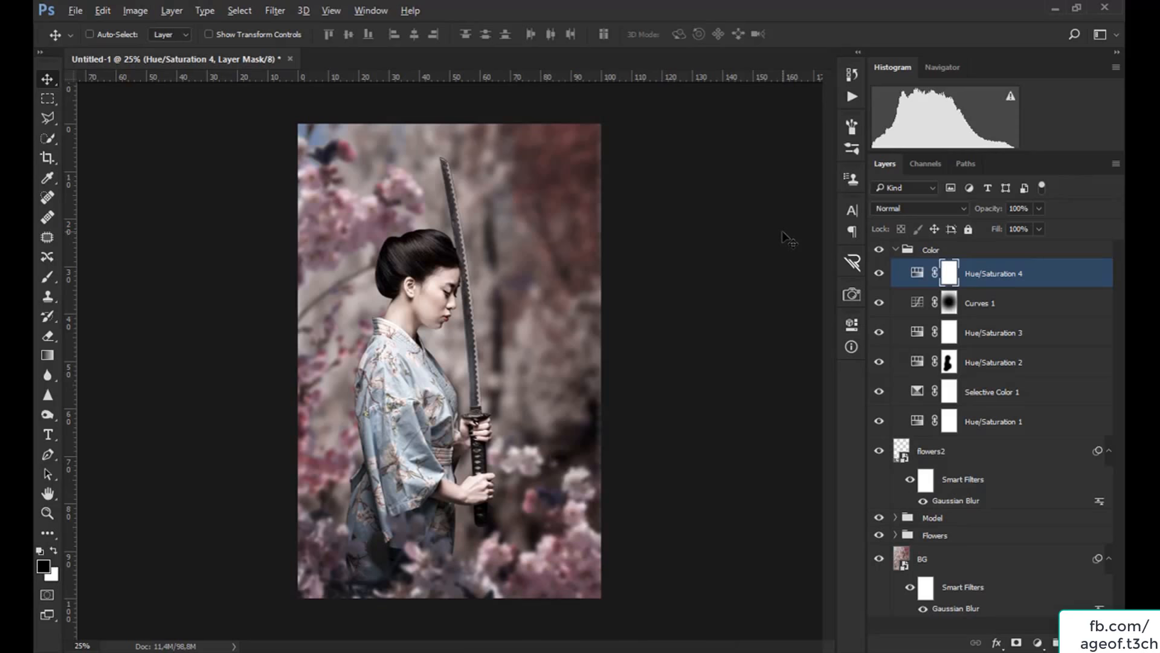
key("alt+Delete")
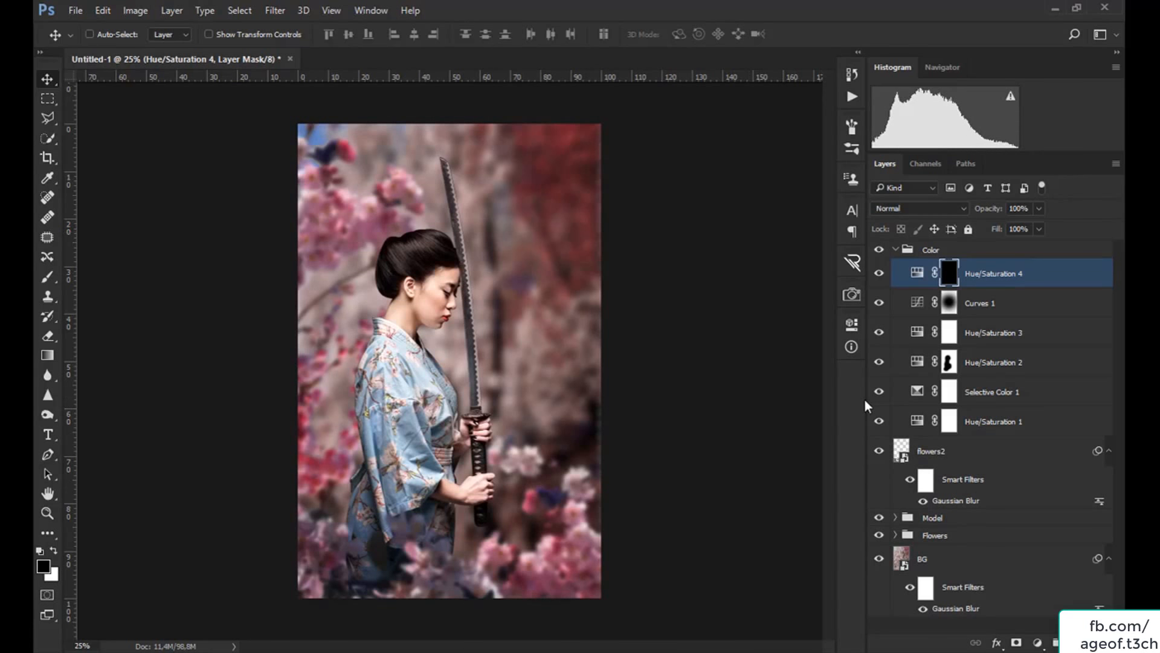
Dab white over the blue area in the image's upper-left corner on the Hue/Saturation 4 mask with a 1200 px brush, and collapse the Color group.
left_click(47, 276)
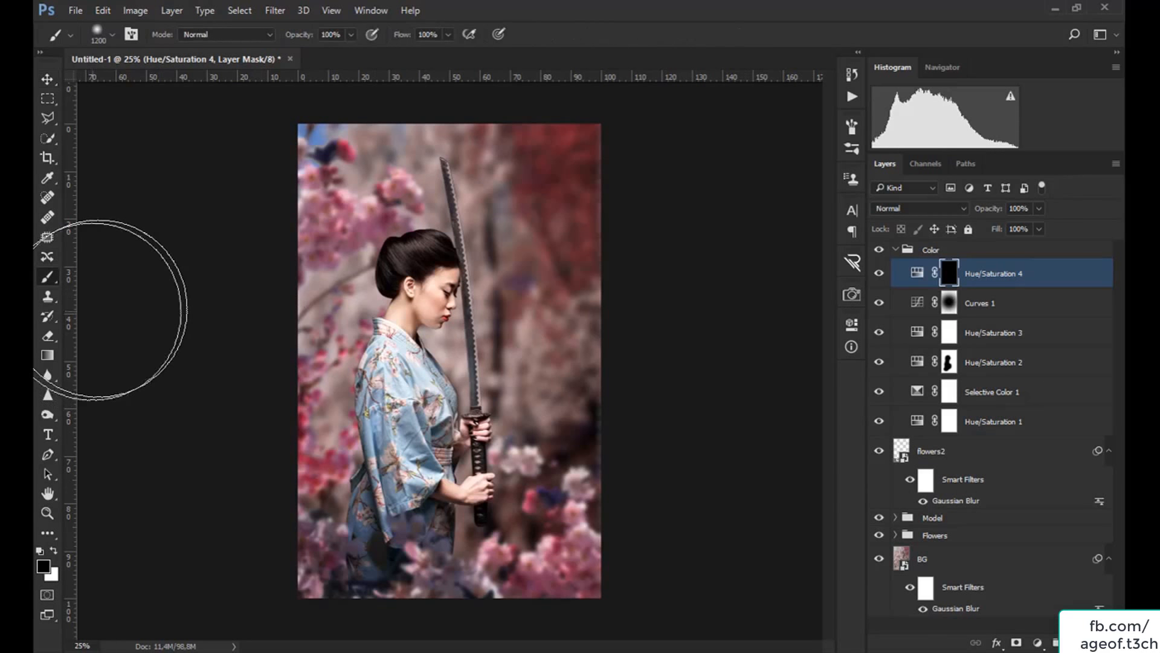
key("x")
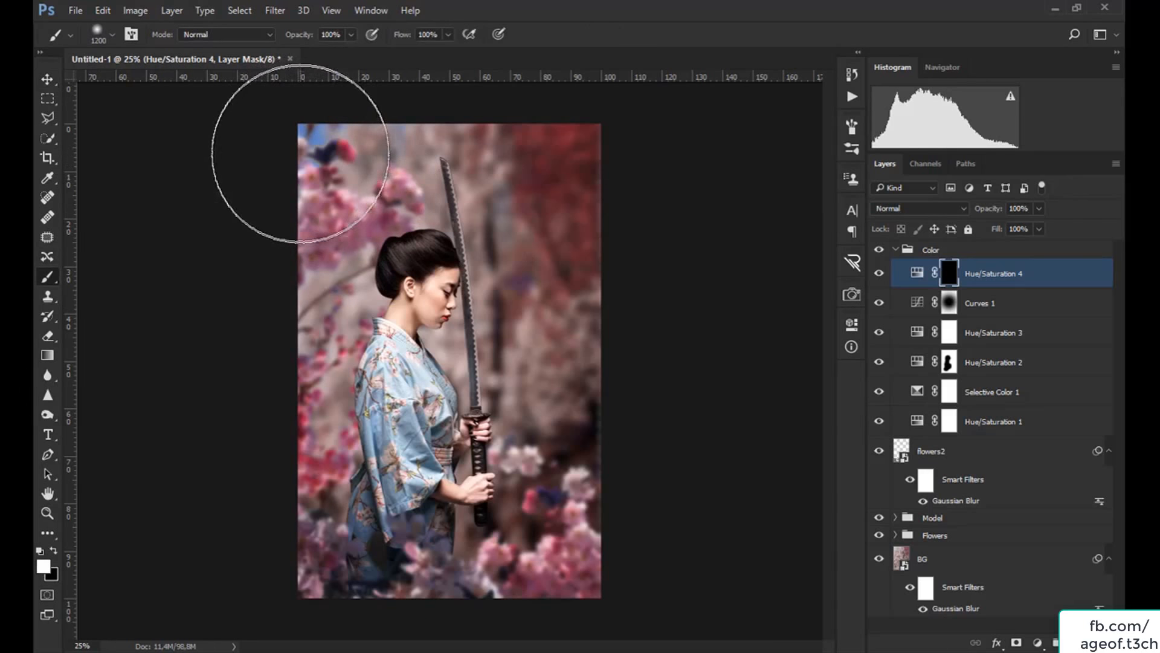
left_click(298, 148)
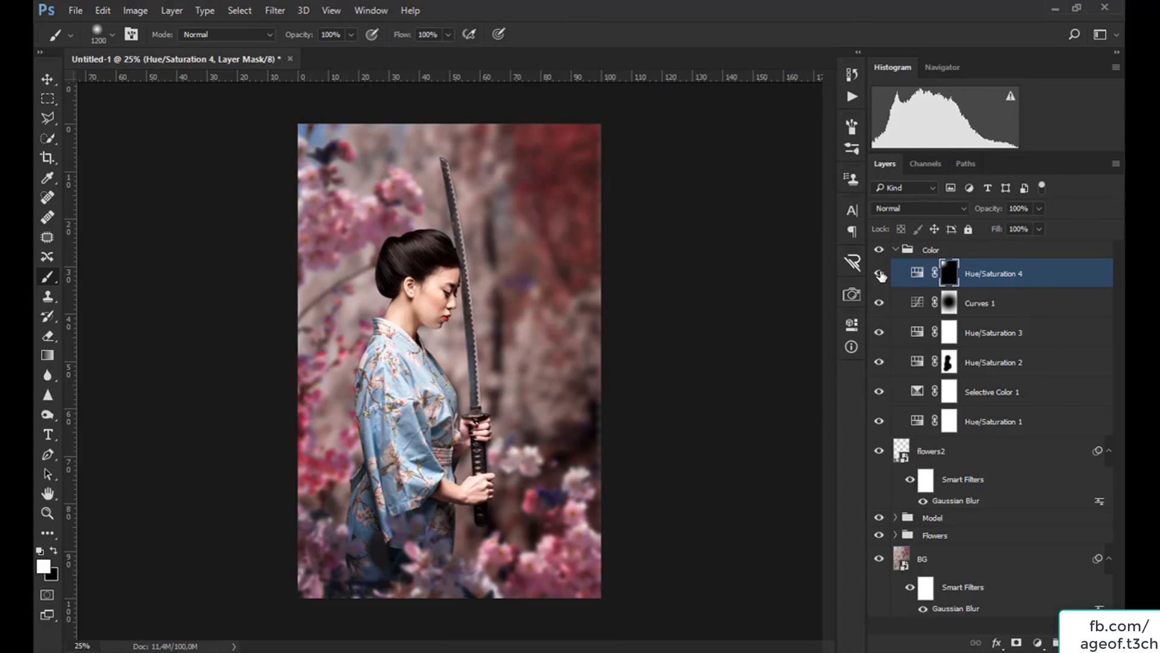
left_click(896, 249)
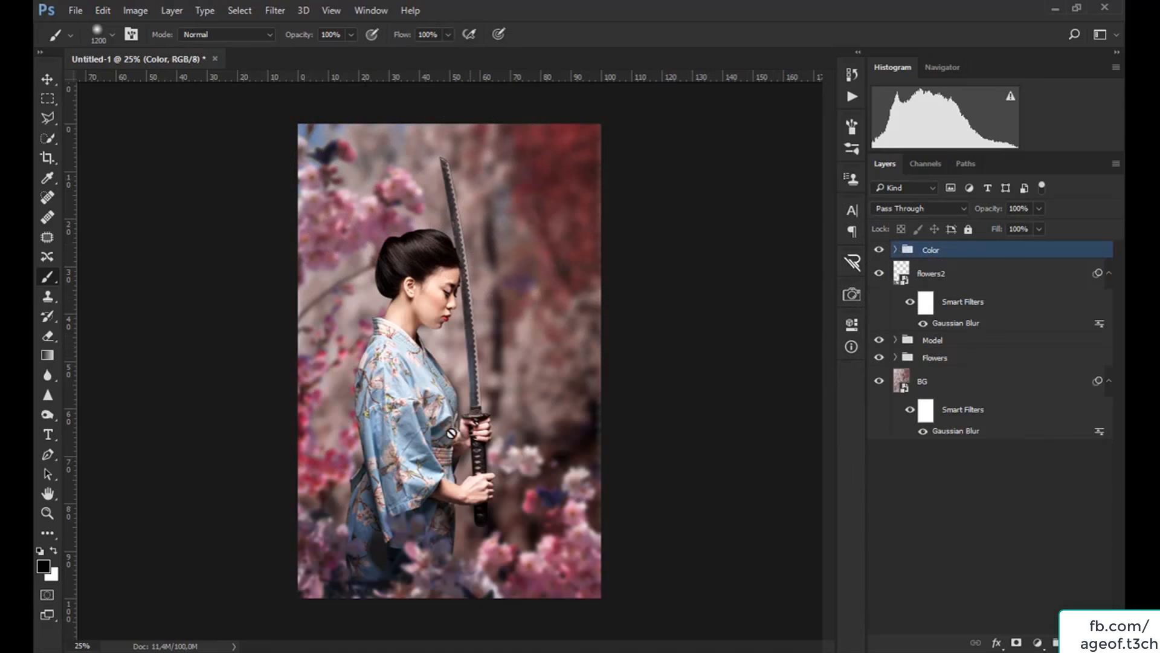
Open the sakura petal image from the Materials folder and copy the whole petal into Untitled-1 above the Color group.
left_click(200, 651)
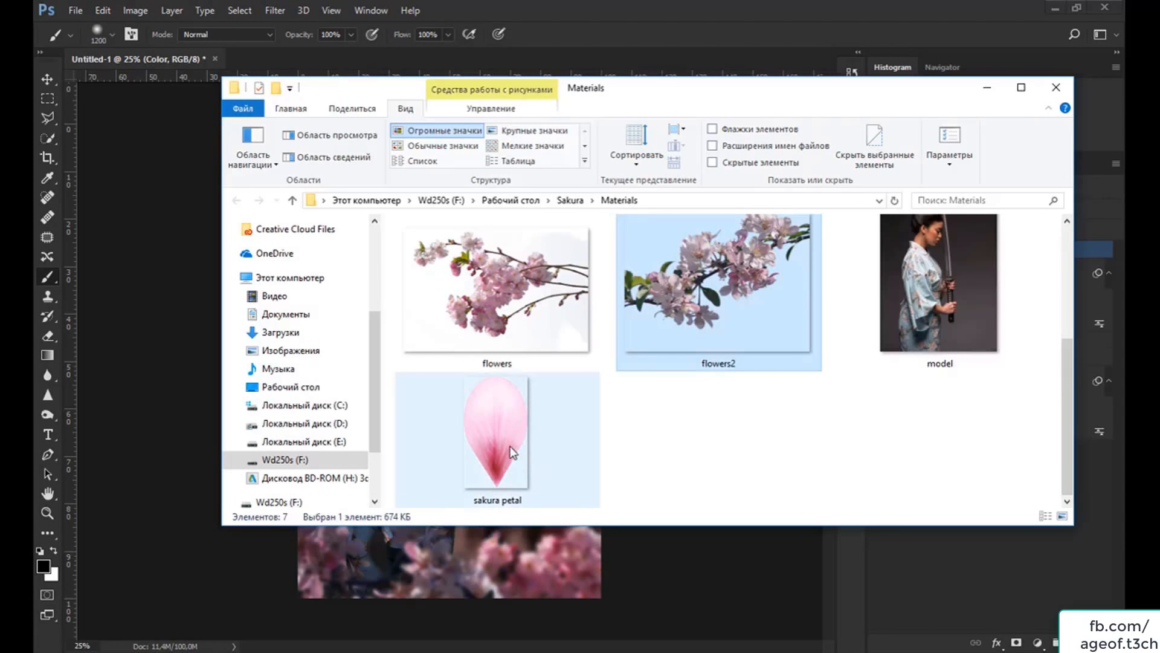
key("ctrl+a")
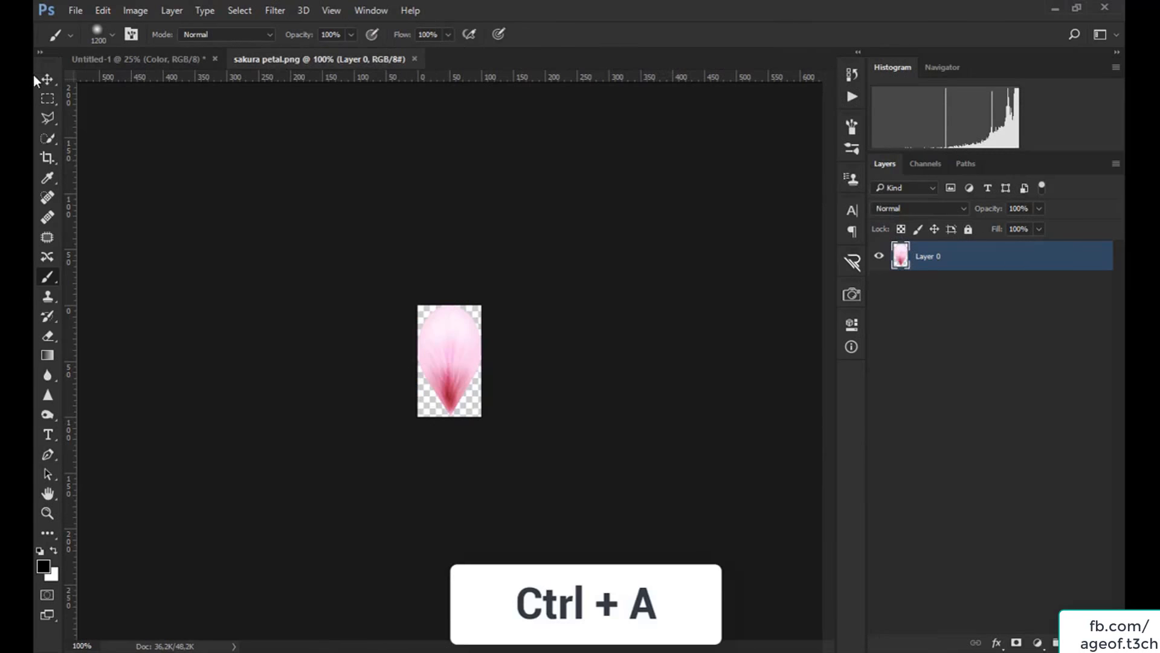
left_click(44, 76)
key("ctrl+c")
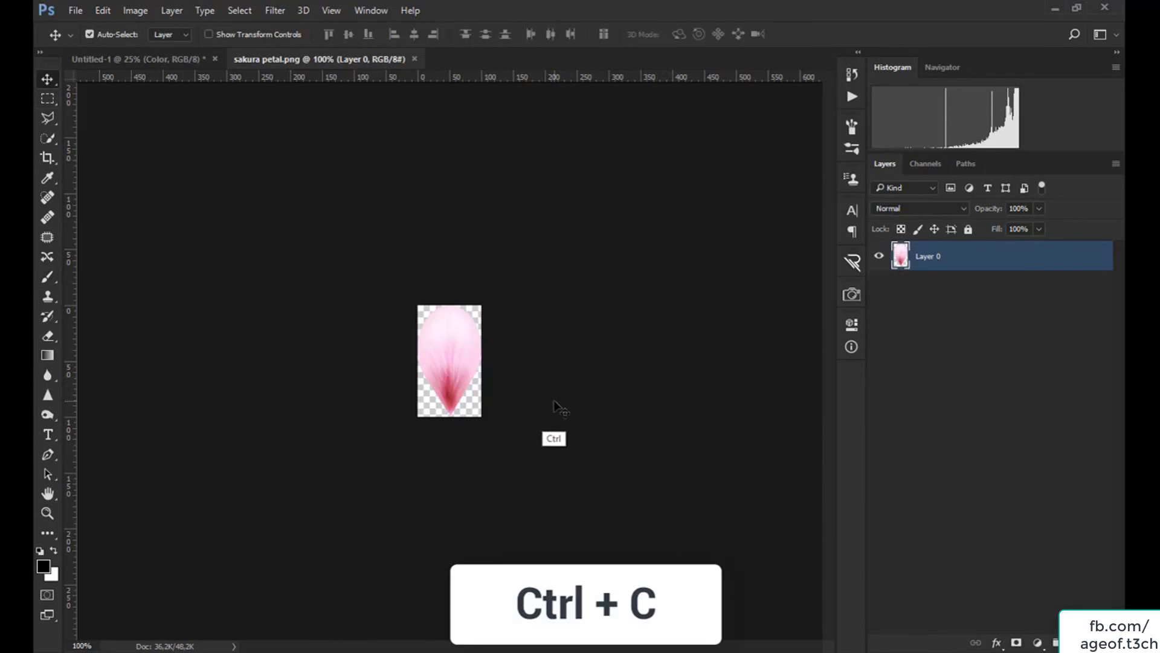
left_click(171, 58)
key("ctrl+v")
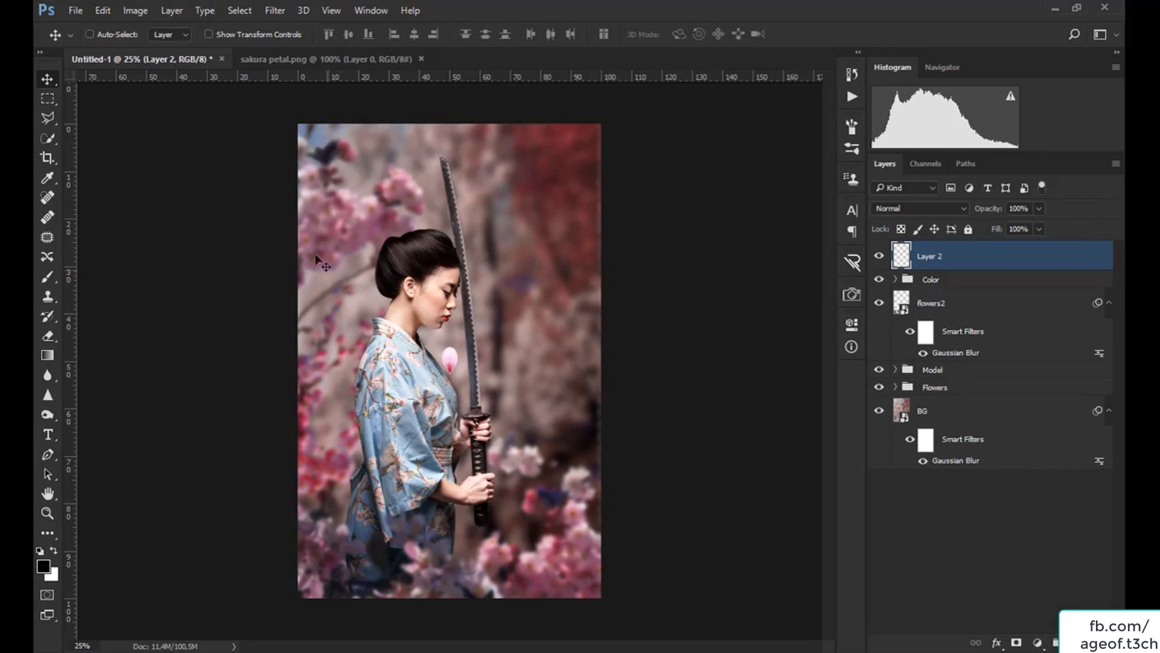
Desaturate the pasted petal layer.
key("ctrl+shift+u")
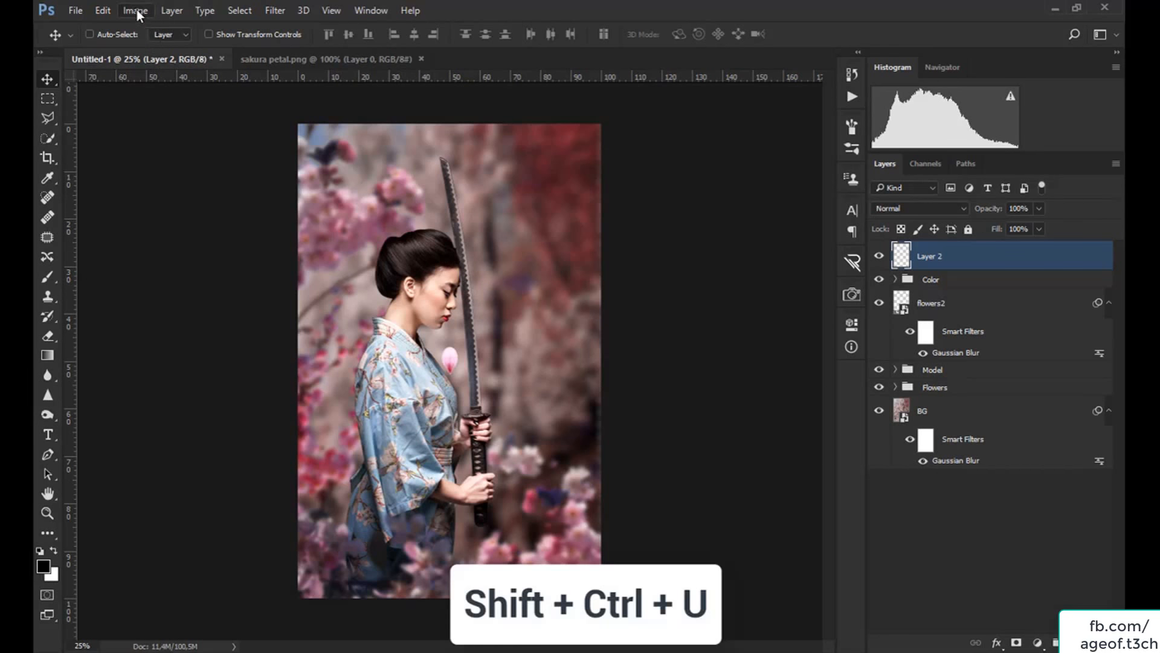
left_click(135, 10)
mouse_move(154, 48)
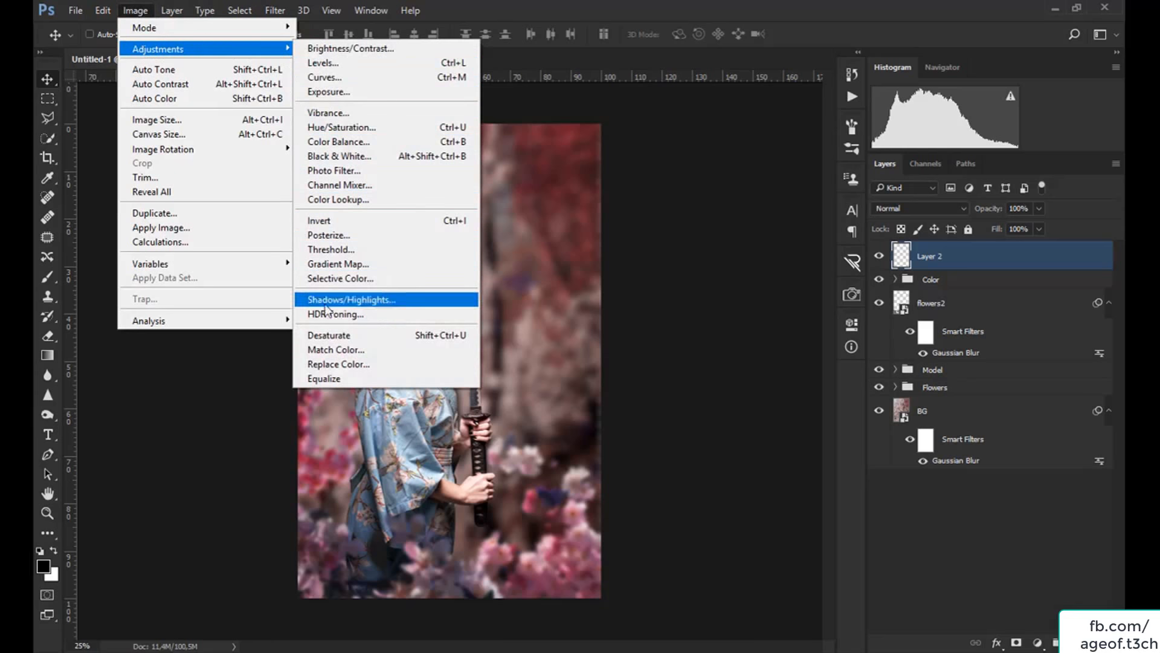
left_click(338, 335)
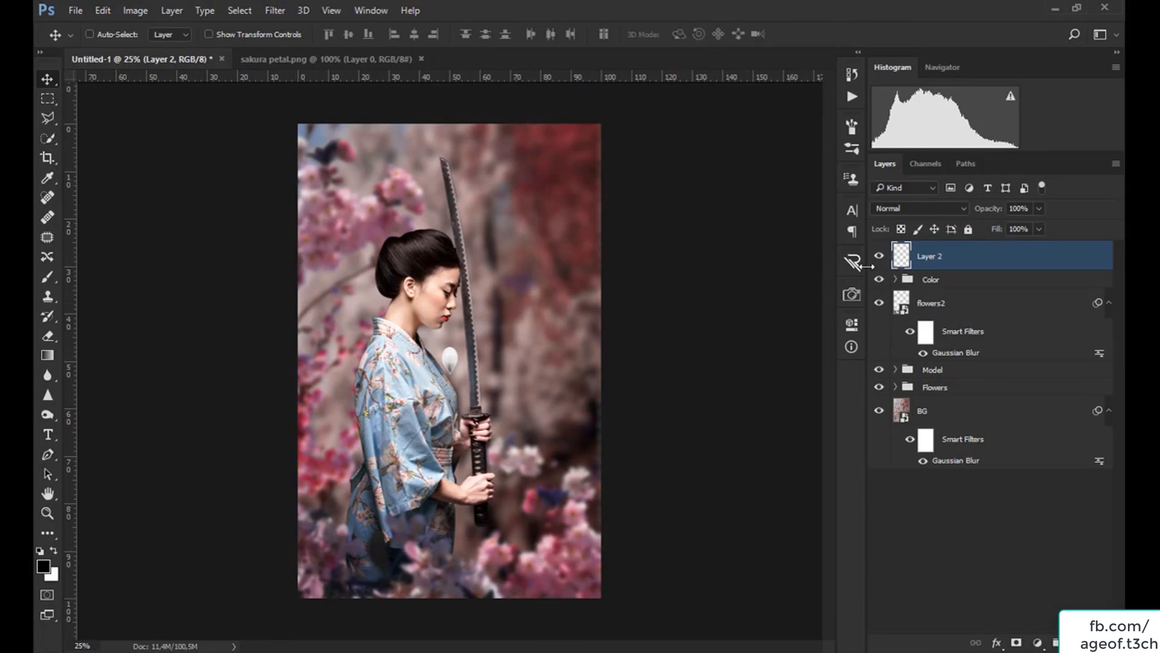
Rotate the desaturated petal and place it over the background just beyond the model's hands.
key("ctrl+t")
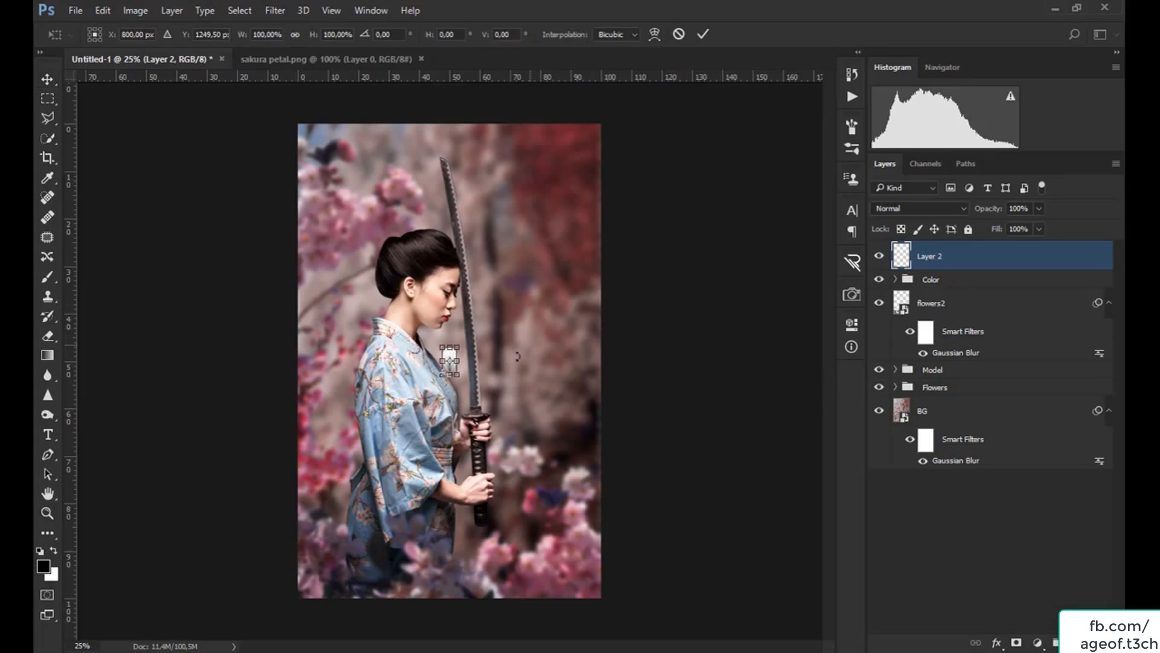
left_click_drag(459, 376, 536, 460)
key("Return")
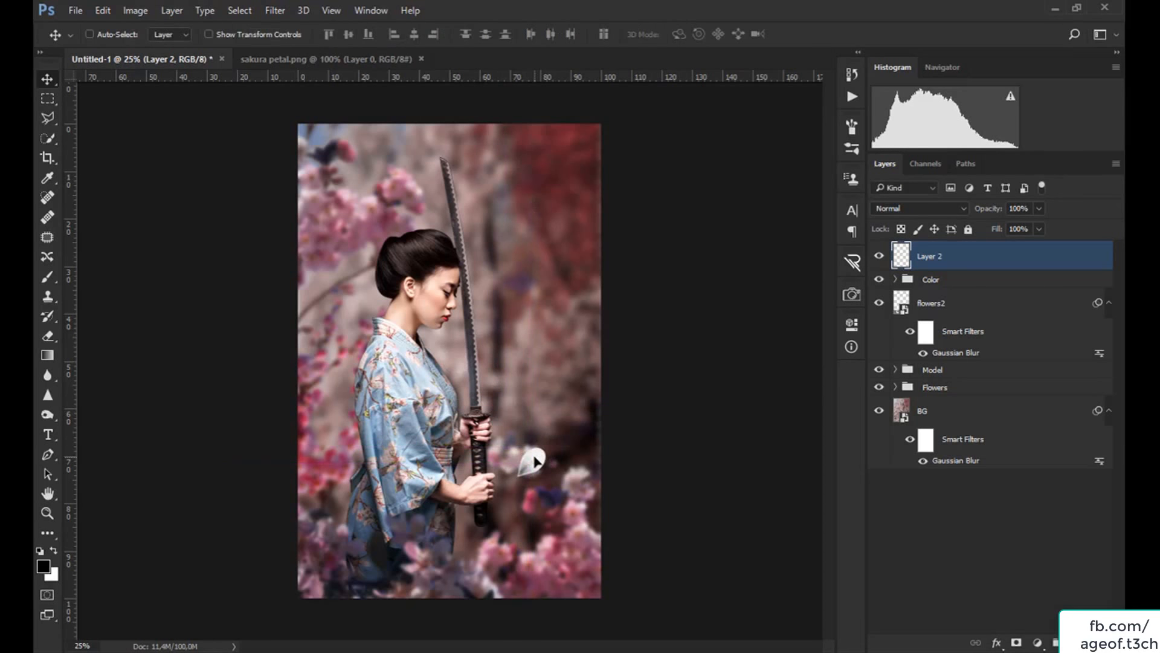
Duplicate the petal layer, then shrink and rotate the copy over the pink flowers in the image's upper-left area.
key("ctrl")
key("ctrl+j")
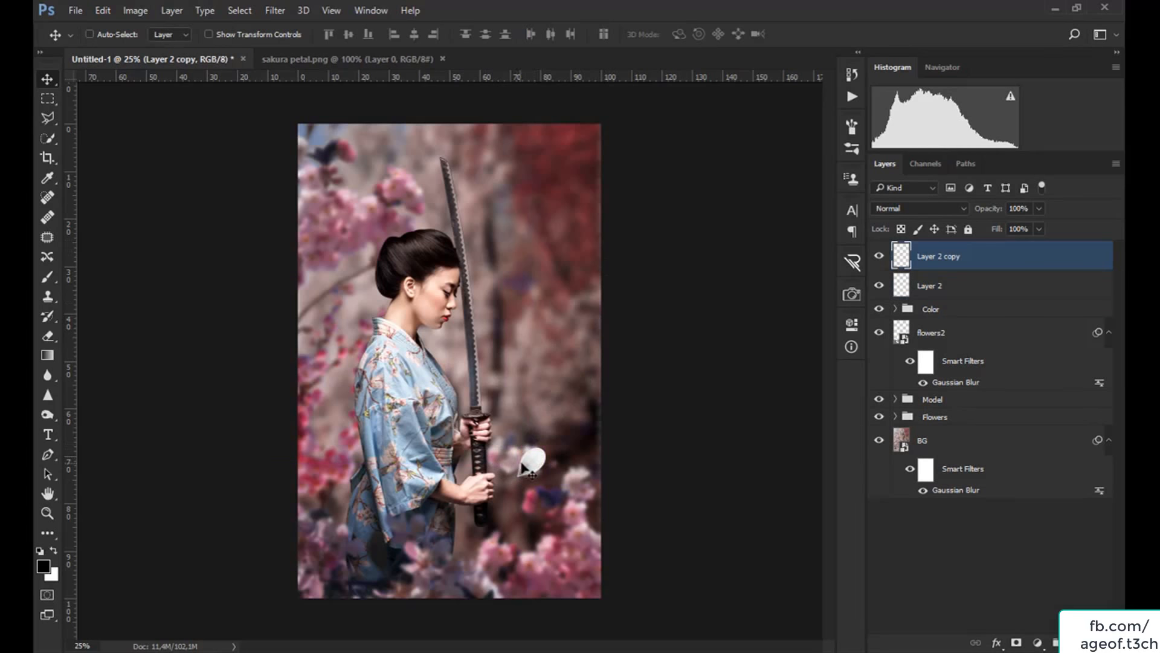
left_click_drag(520, 463, 337, 245)
key("ctrl+t")
key("Return")
Duplicate the original Layer 2 petal and place the rotated copy beside the sword blade, level with the model's chest.
key("alt+bracketleft")
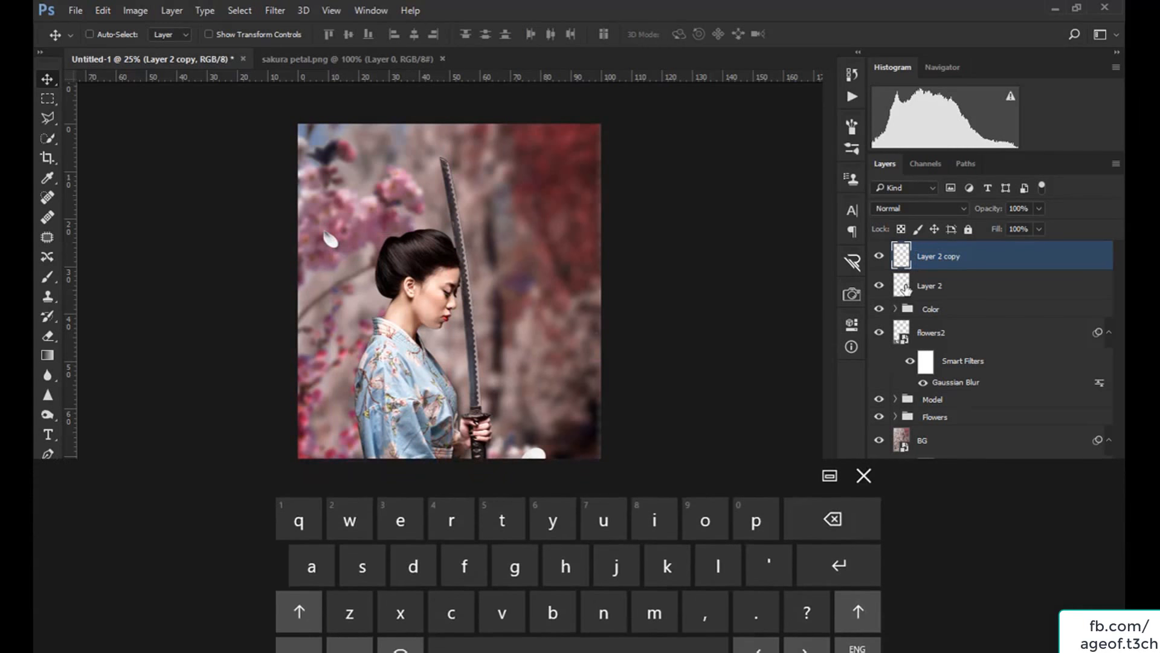
key("ctrl+j")
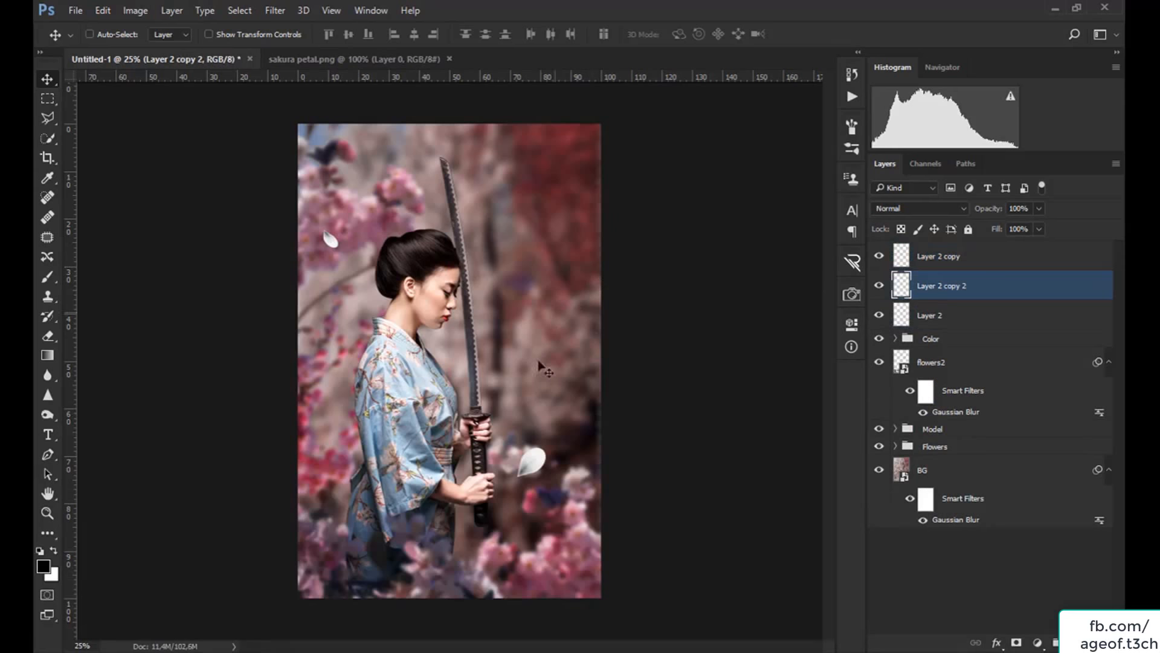
left_click_drag(530, 466, 458, 453)
key("ctrl+t")
key("Return")
Duplicate the petal beside the blade and place the transformed copy near the image's lower-left edge, behind the kimono.
key("ctrl+j")
key("ctrl+t")
key("Return")
left_click_drag(487, 355, 388, 468)
key("ctrl+t")
key("Return")
Duplicate the Layer 2 copy 2 petal and place a smaller, rotated copy near the image's right edge at mid-height.
left_click(942, 316)
key("ctrl+j")
left_click_drag(466, 346, 567, 394)
key("ctrl+t")
key("Return")
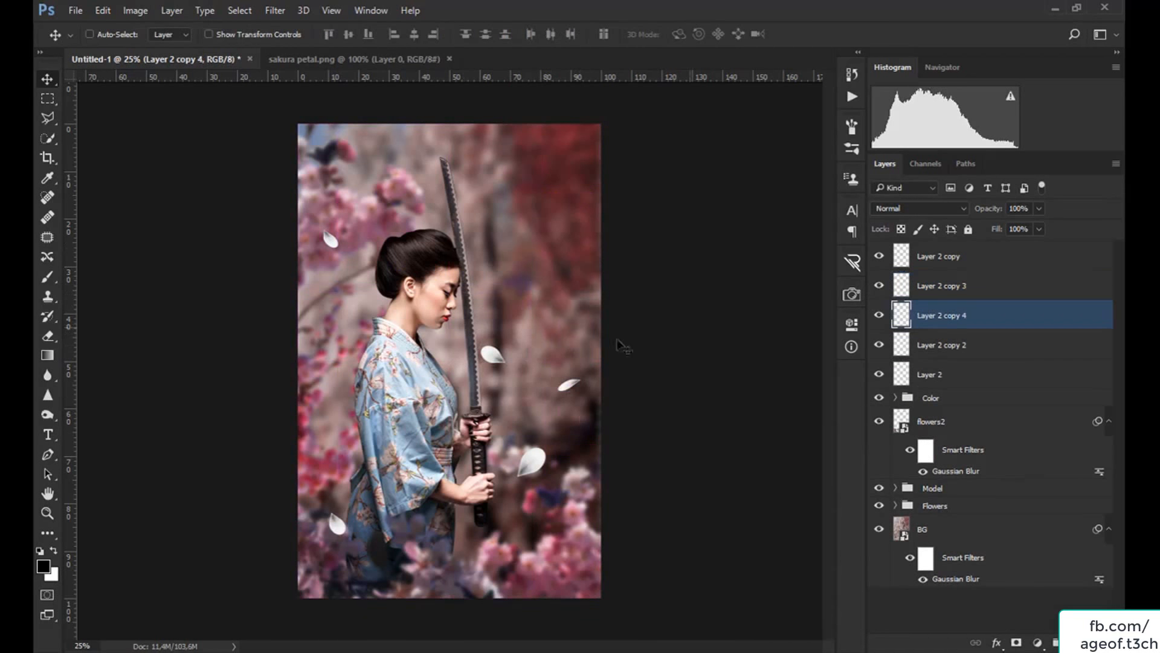
Duplicate the large Layer 2 petal and arrange the transformed petals over the kimono sleeve and near the model's hands.
left_click(531, 465, "ctrl")
left_click_drag(532, 465, 390, 452)
key("ctrl+t")
key("Return")
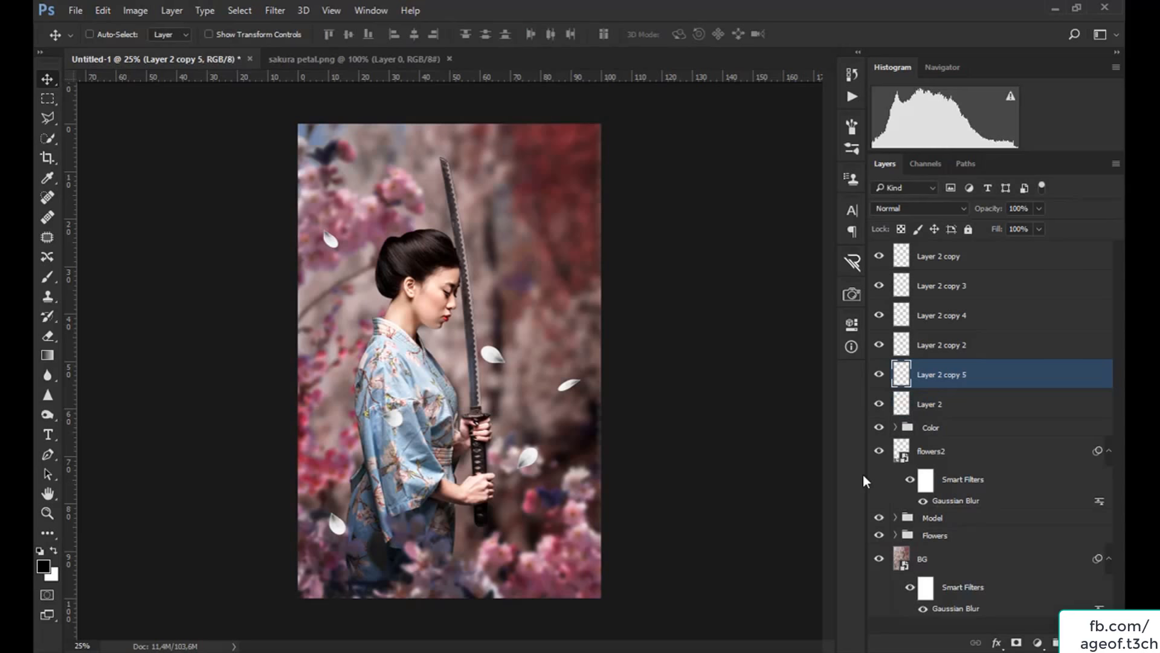
Merge the six petal layers into one and compare the image with the merged petals hidden and shown.
left_click(914, 406)
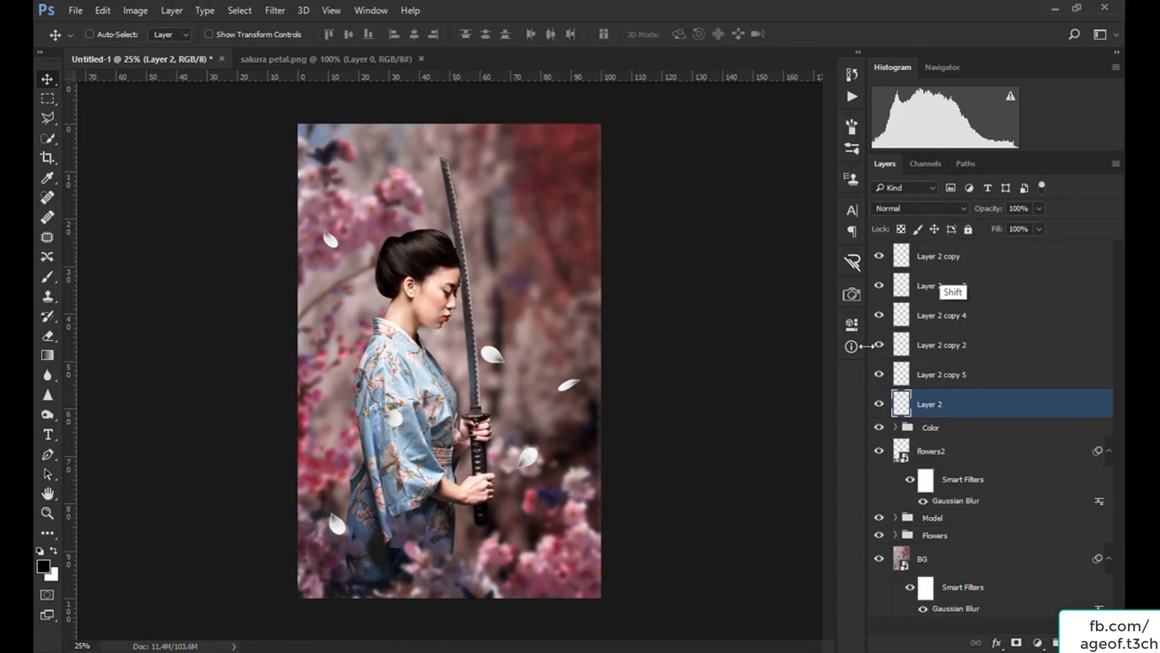
left_click(947, 258, "shift")
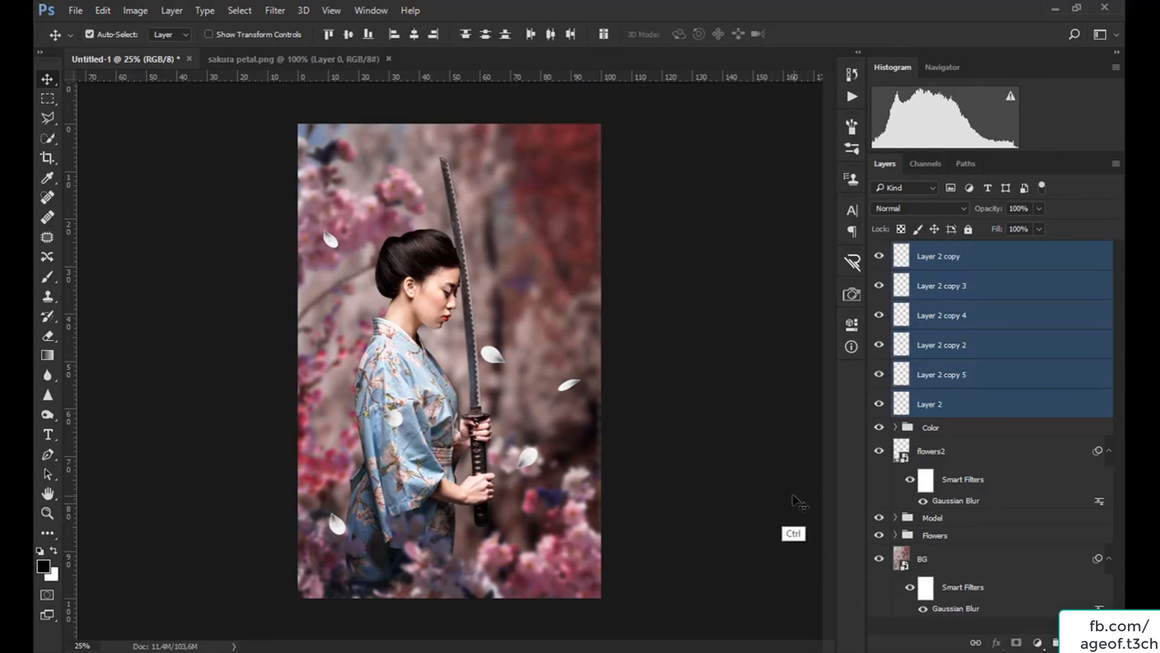
key("ctrl+e")
left_click(880, 256)
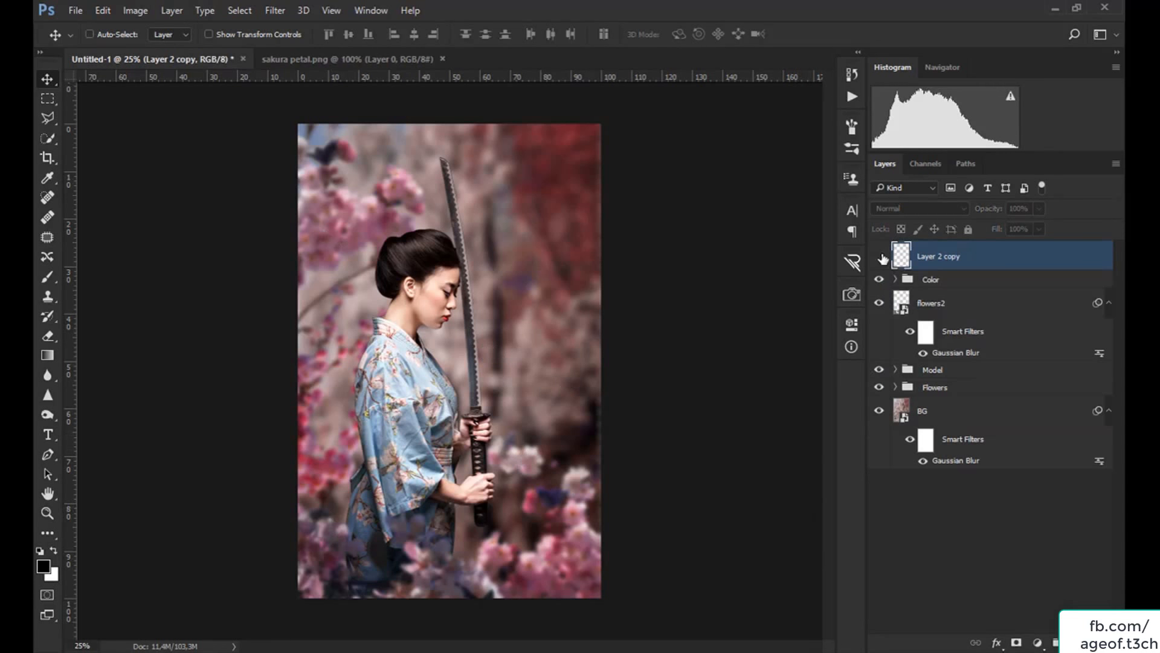
left_click(880, 257)
left_click(879, 256)
left_click(880, 256)
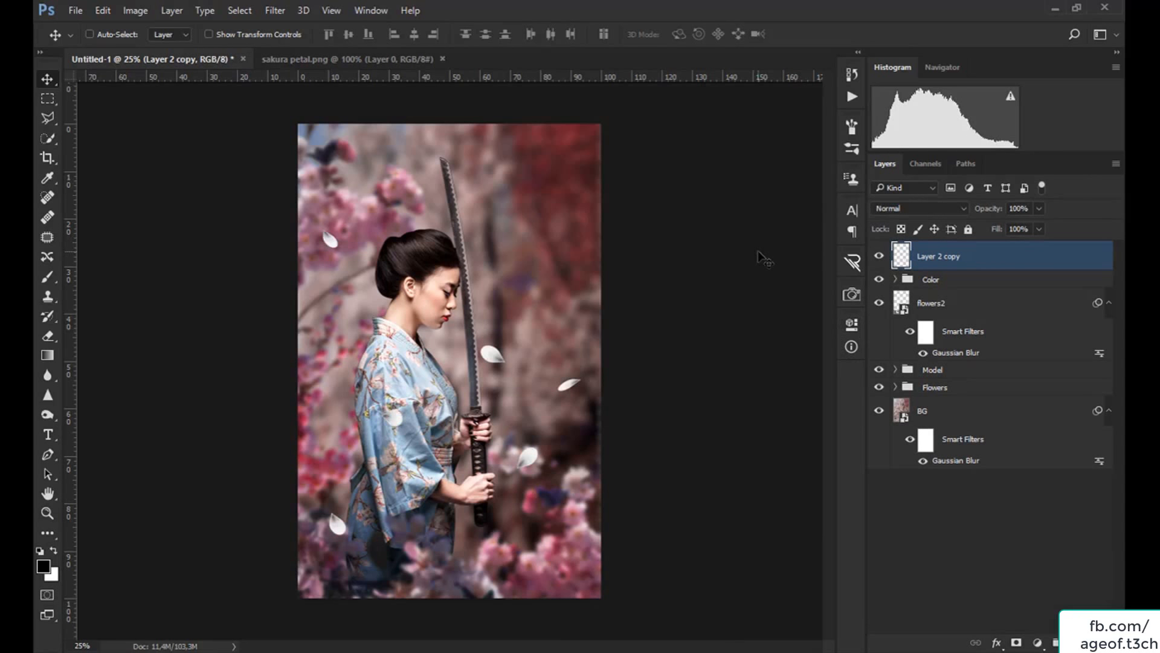
Duplicate the merged petal layer, scale the copy to about 87%, rotate it about 81° and move it over the image's upper part.
key("ctrl+j")
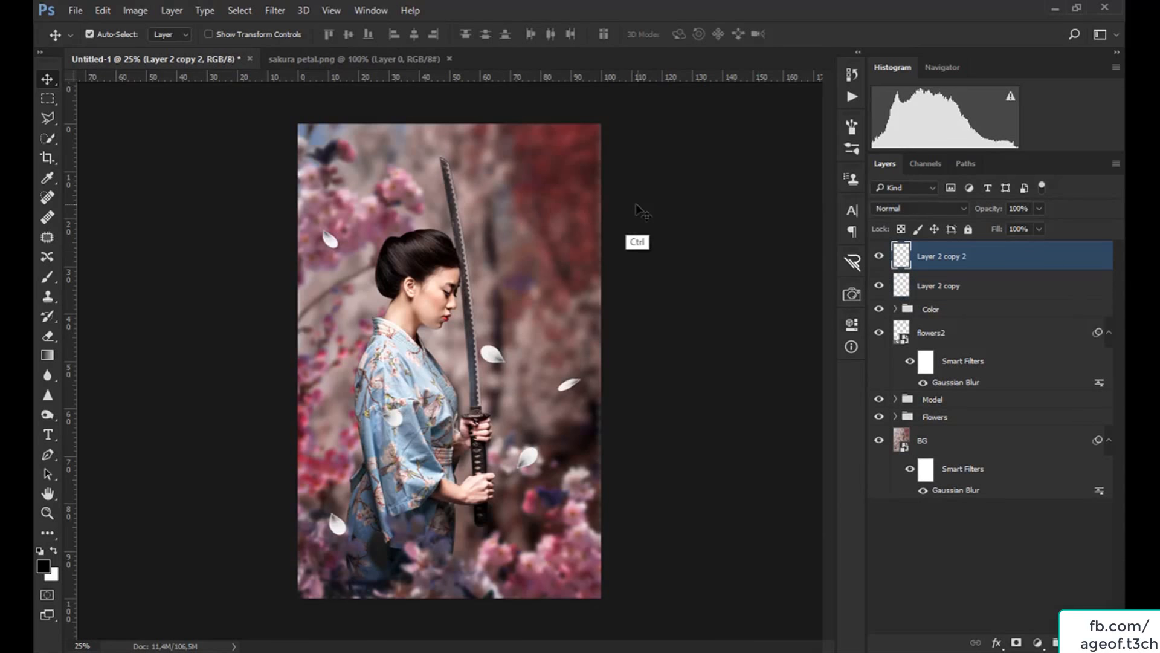
key("ctrl+t")
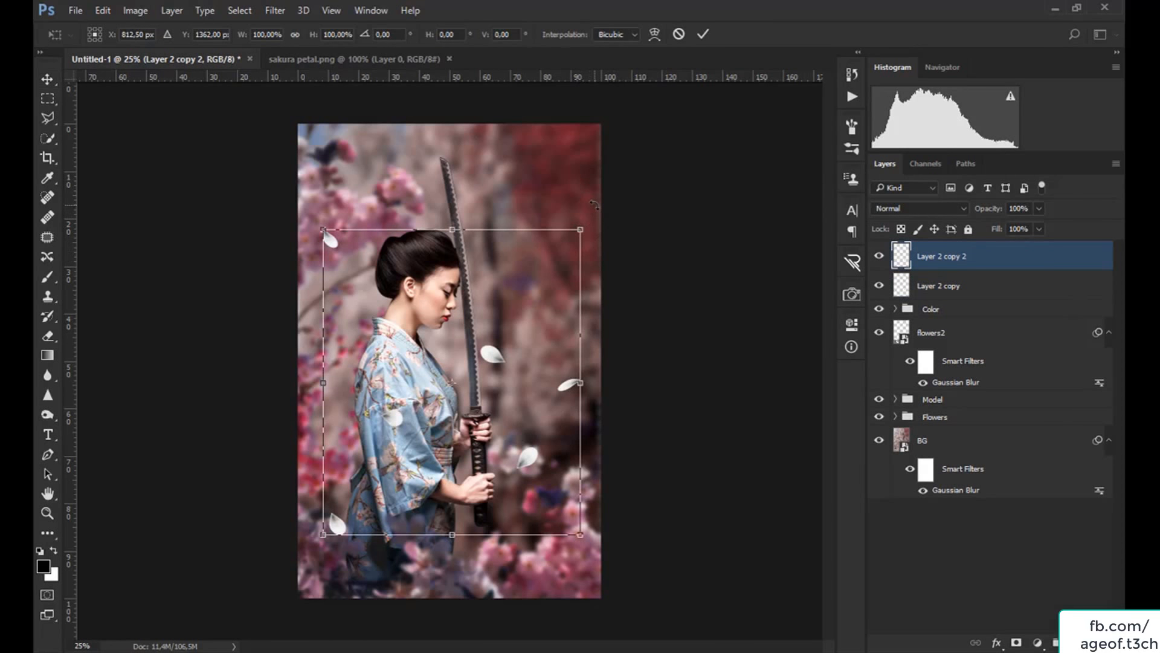
left_click_drag(595, 206, 629, 311)
left_click_drag(499, 306, 448, 391)
left_click_drag(592, 417, 504, 426)
left_click_drag(429, 443, 441, 278)
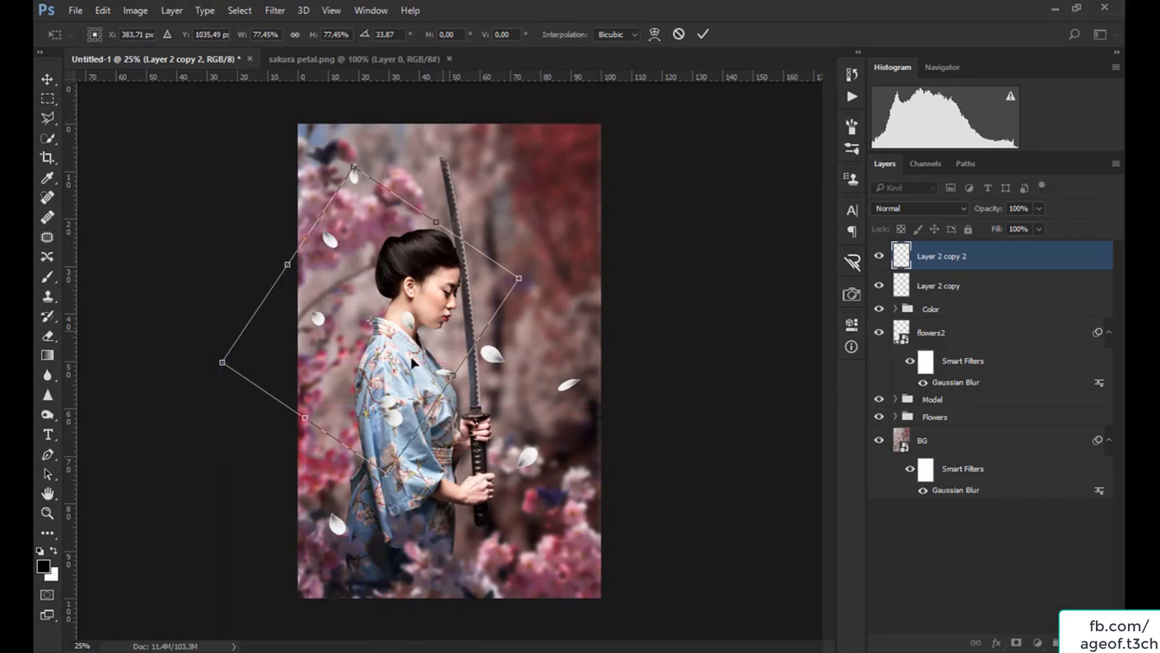
left_click_drag(415, 362, 359, 408)
left_click_drag(473, 314, 538, 479)
left_click_drag(592, 576, 702, 641)
left_click_drag(584, 545, 570, 226)
left_click_drag(718, 311, 642, 267)
mouse_move(554, 207)
left_mouse_down()
mouse_move(620, 188)
mouse_move(652, 209)
mouse_move(562, 130)
mouse_move(553, 192)
left_mouse_up()
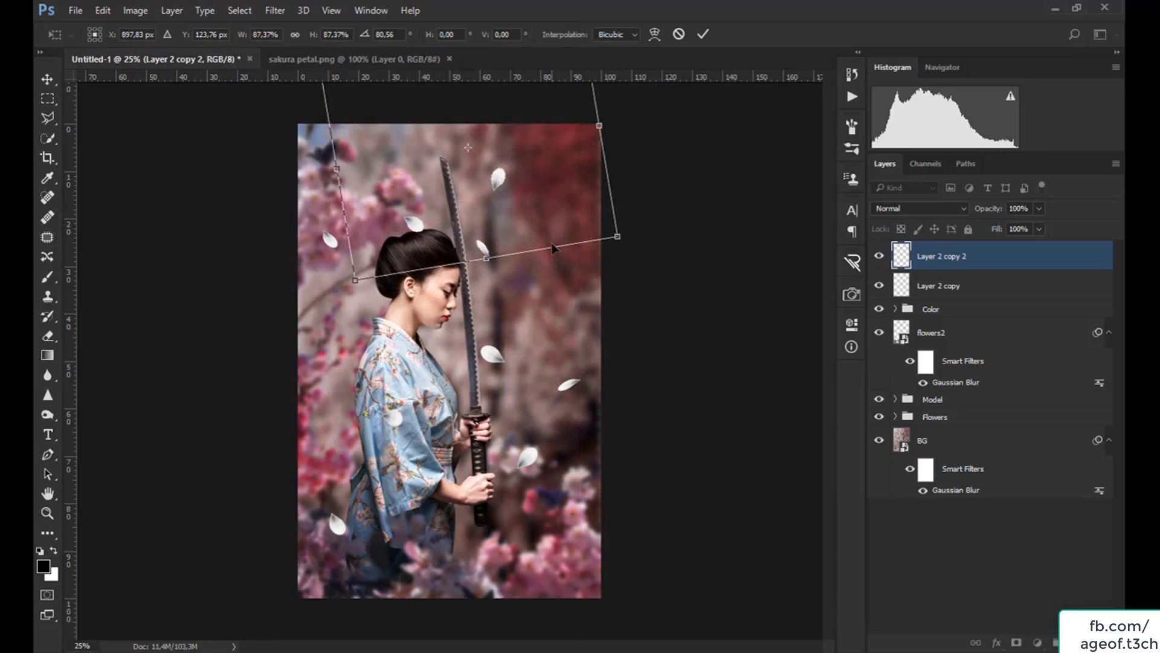
key("Return")
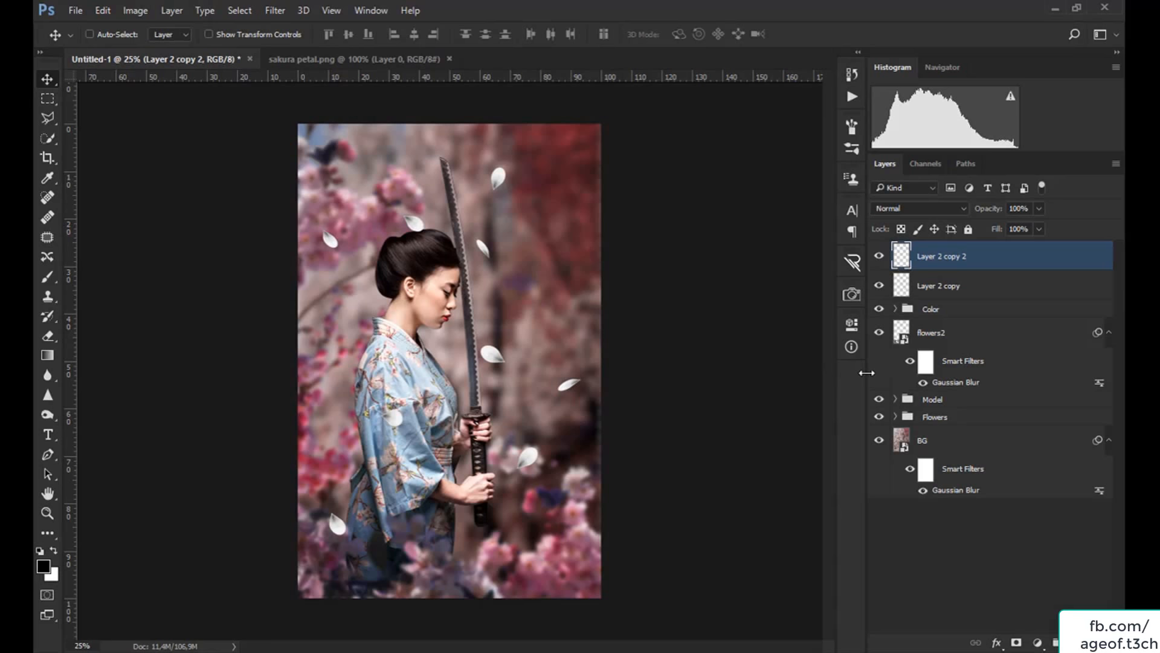
Duplicate the petals again, flip the copy horizontally, scale it to about 80% and move it to the image's lower-left part.
key("ctrl+j")
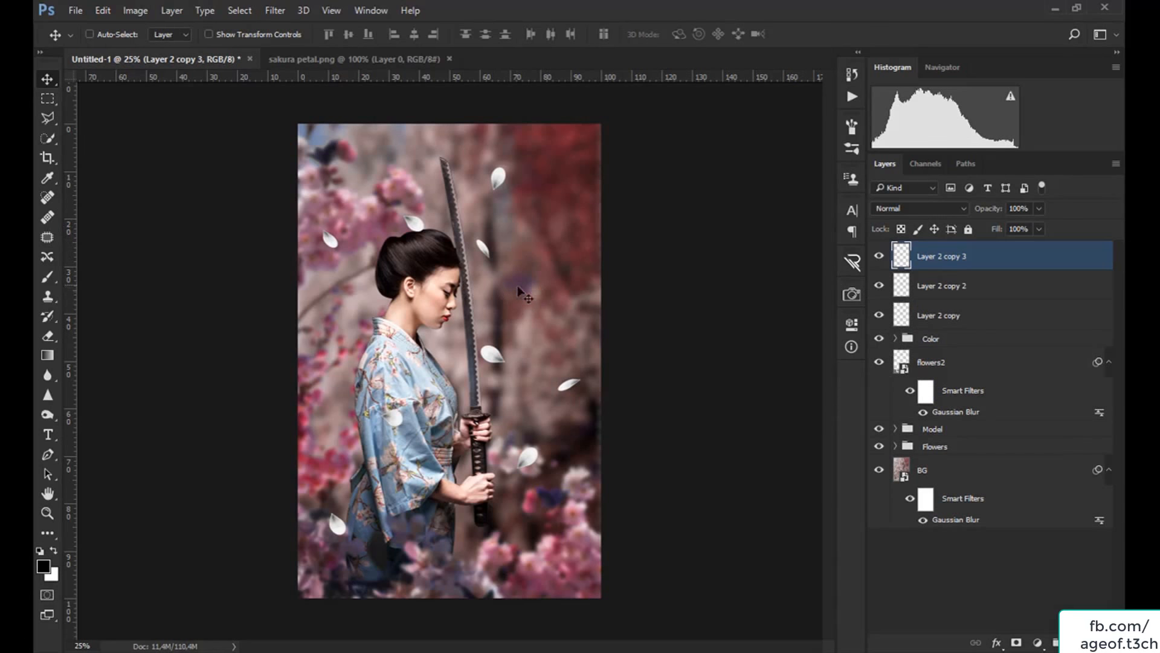
left_click_drag(517, 291, 322, 461)
key("ctrl+t")
left_click_drag(325, 385, 419, 368)
right_click(406, 396)
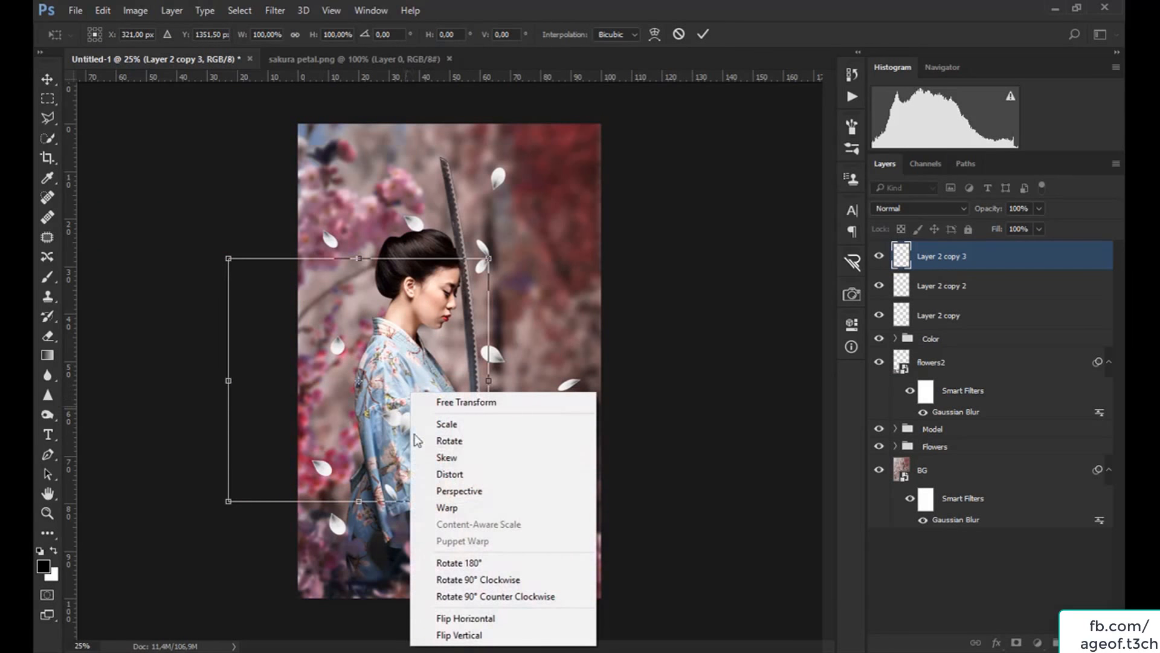
left_click(427, 616)
left_click_drag(437, 426, 406, 413)
left_click_drag(453, 502, 401, 453)
left_click_drag(387, 384, 485, 607)
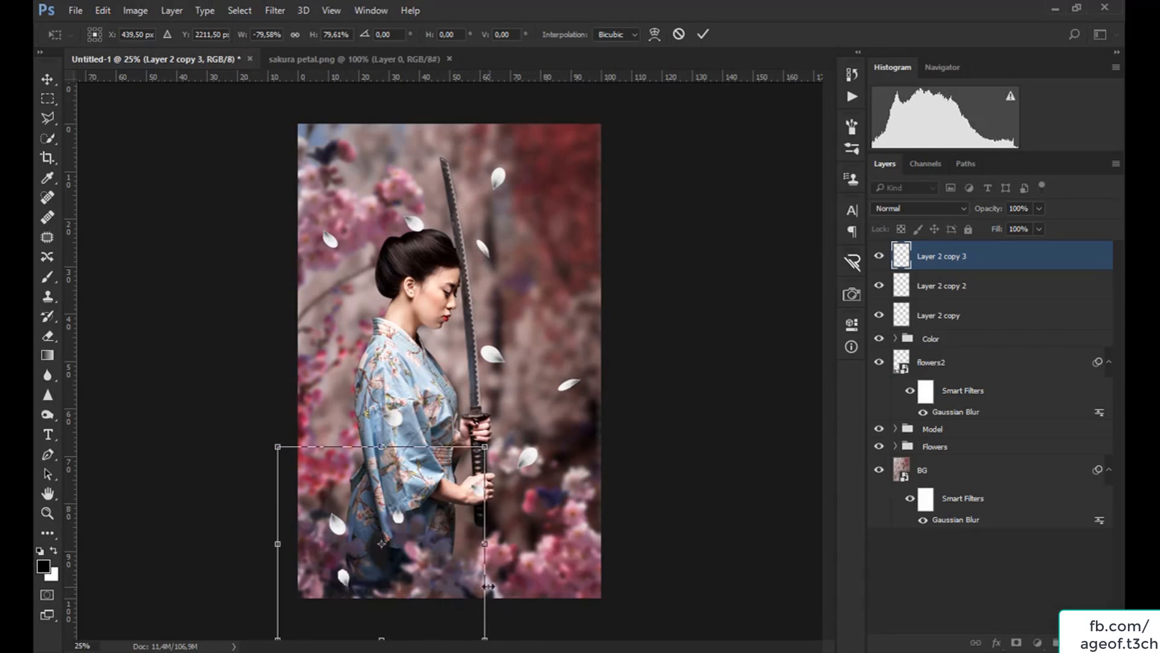
key("Return")
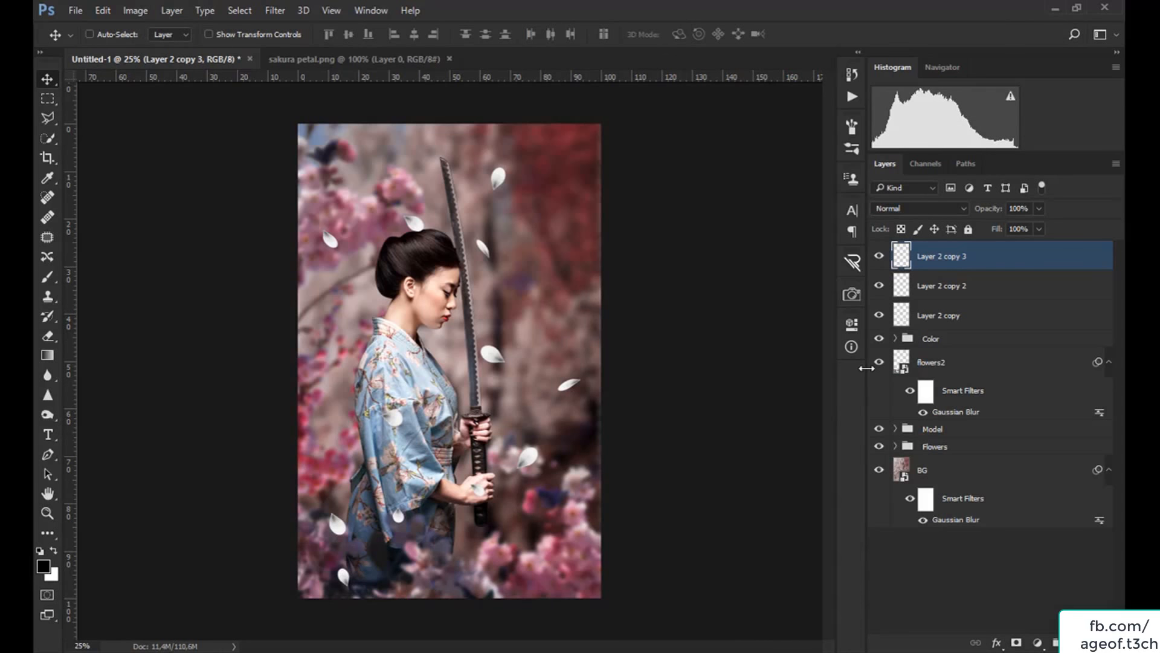
Apply a Gaussian Blur with a 3 px radius to the Layer 2 copy petals.
left_click(904, 314)
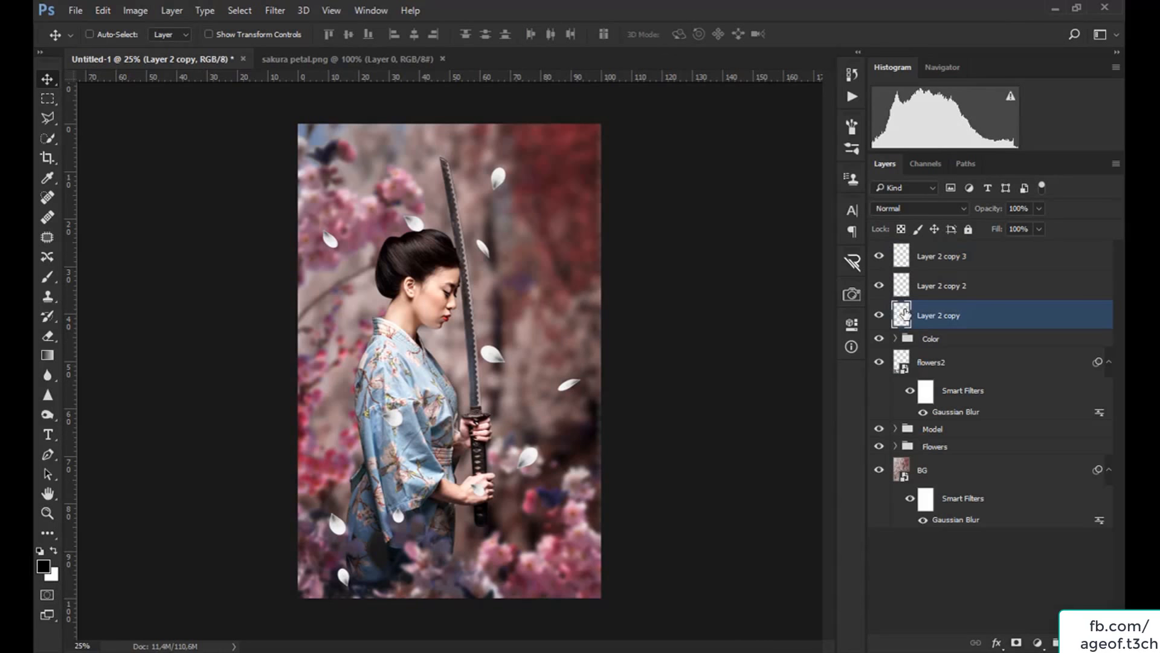
left_click(275, 10)
mouse_move(295, 180)
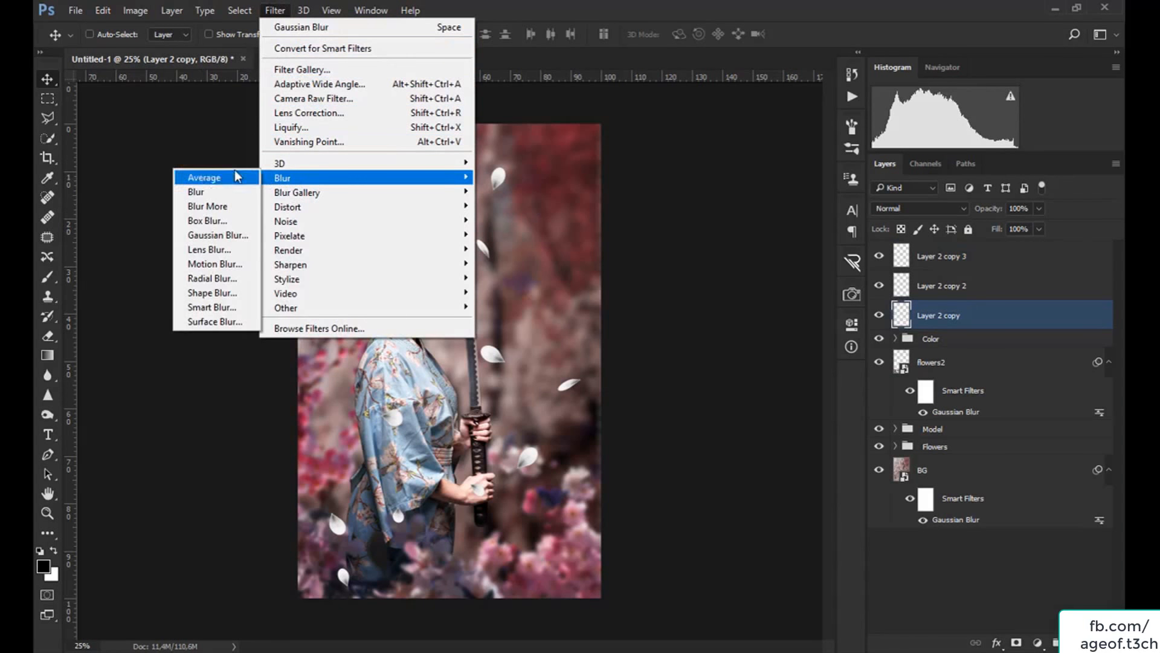
left_click(208, 236)
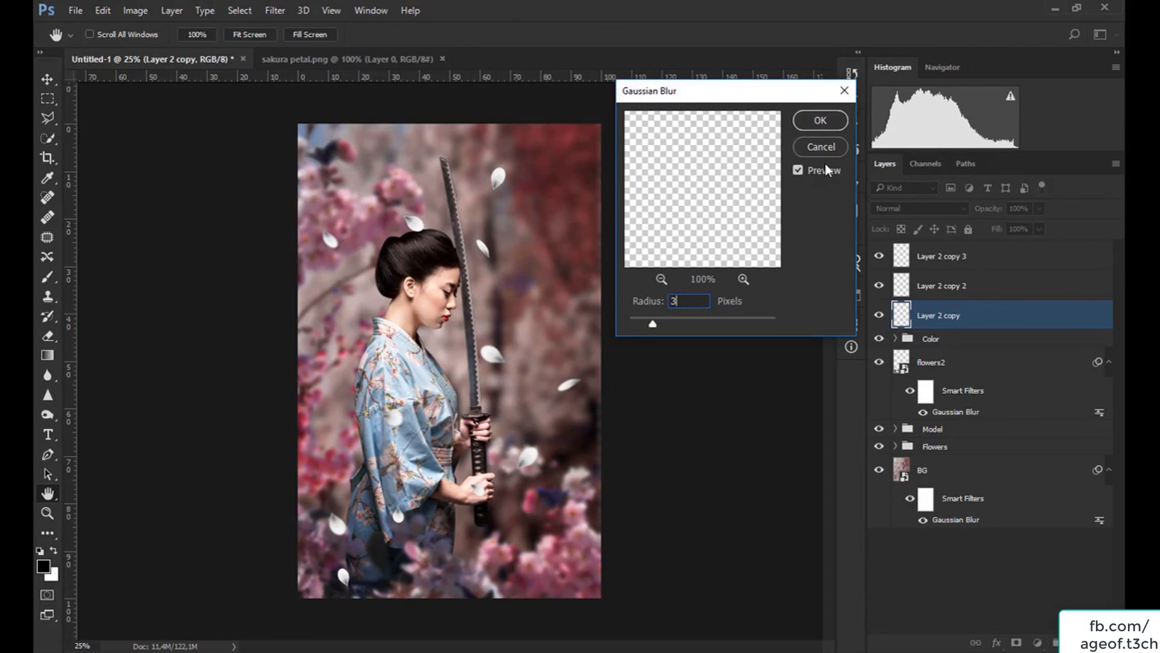
left_click(820, 121)
Apply a Gaussian Blur with a 6 px radius to the Layer 2 copy 2 petals.
key("alt+bracketright")
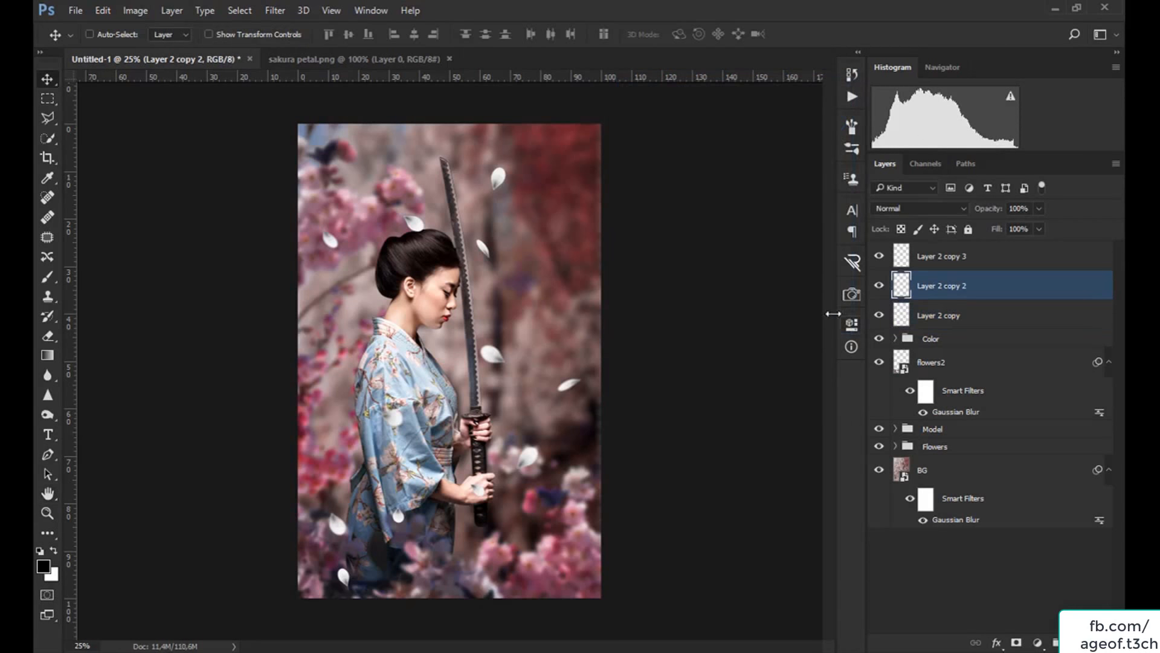
left_click(275, 10)
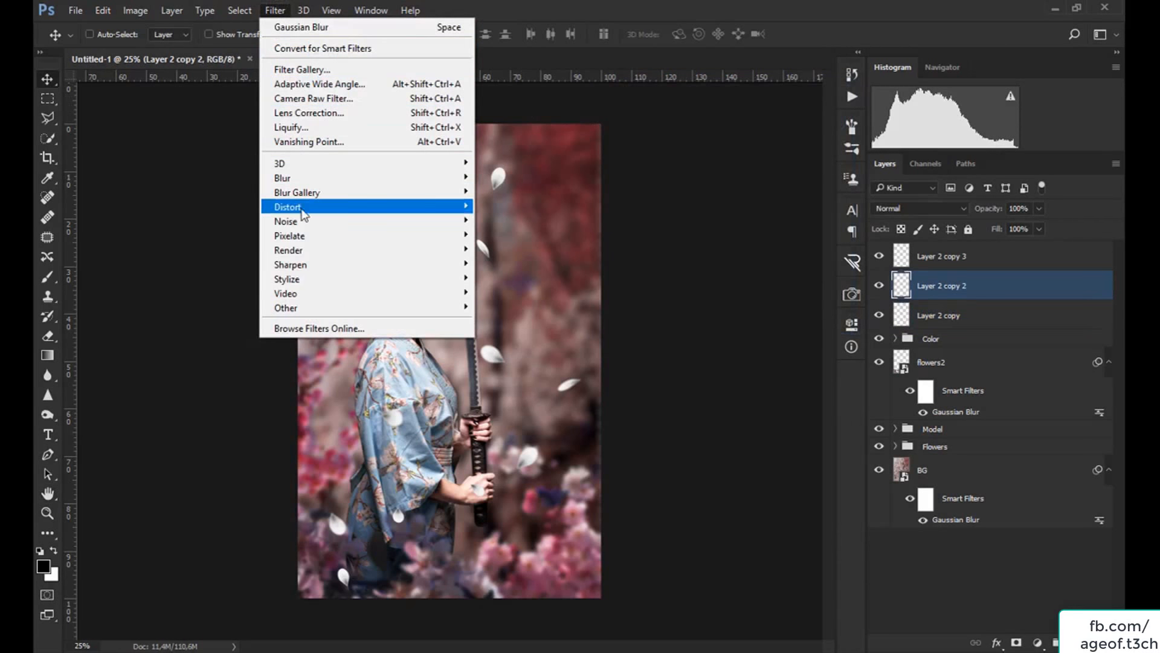
mouse_move(305, 179)
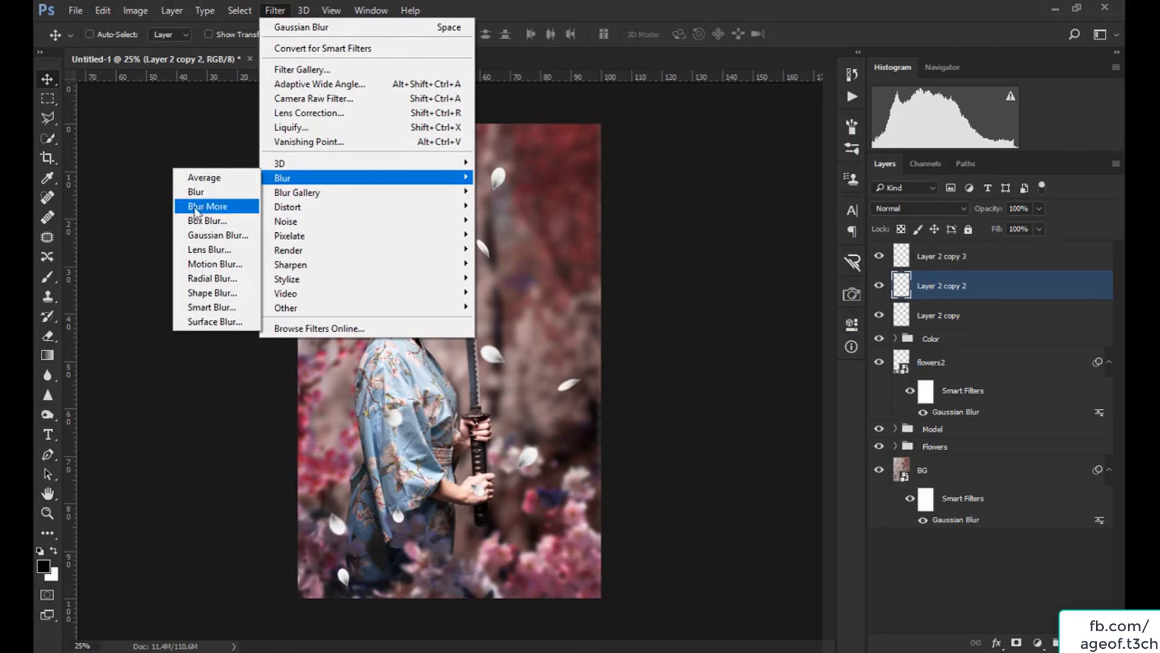
left_click(198, 235)
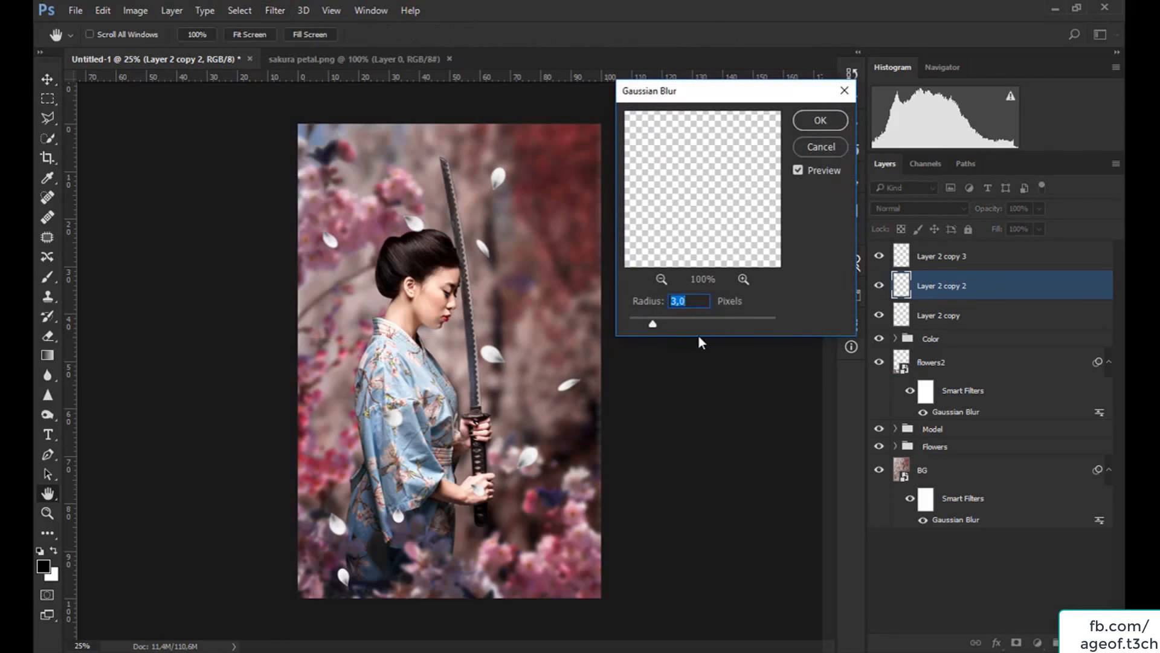
type("6")
left_click(820, 120)
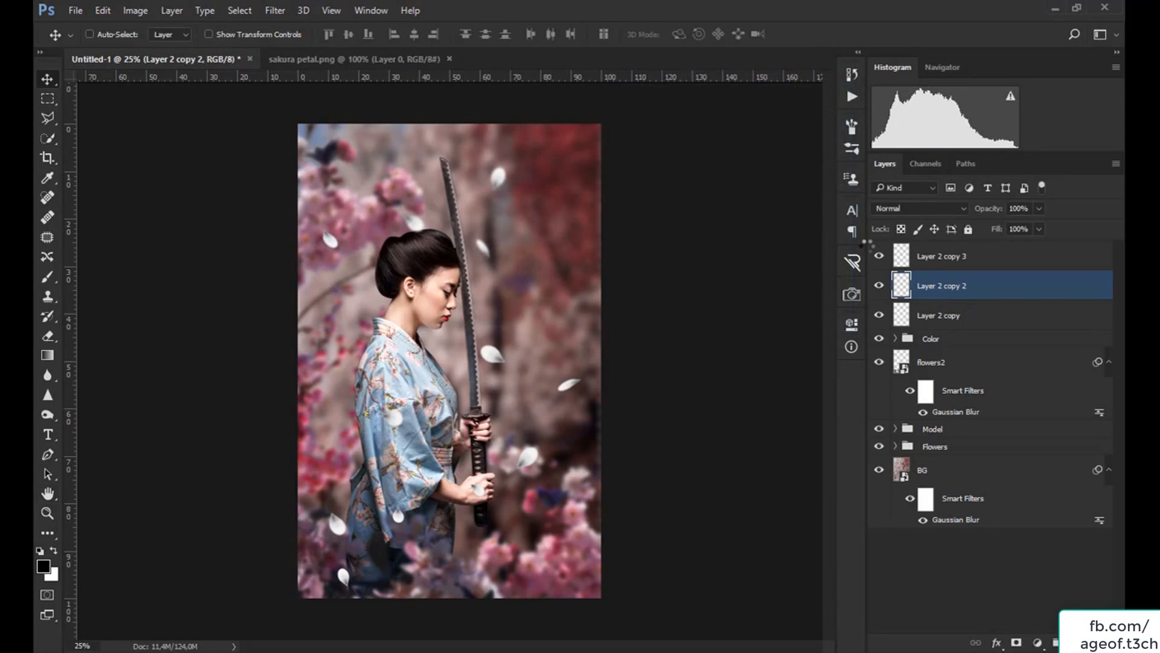
Apply a Gaussian Blur with a 2 px radius to the Layer 2 copy 3 petals.
key("alt+bracketright")
left_click(275, 11)
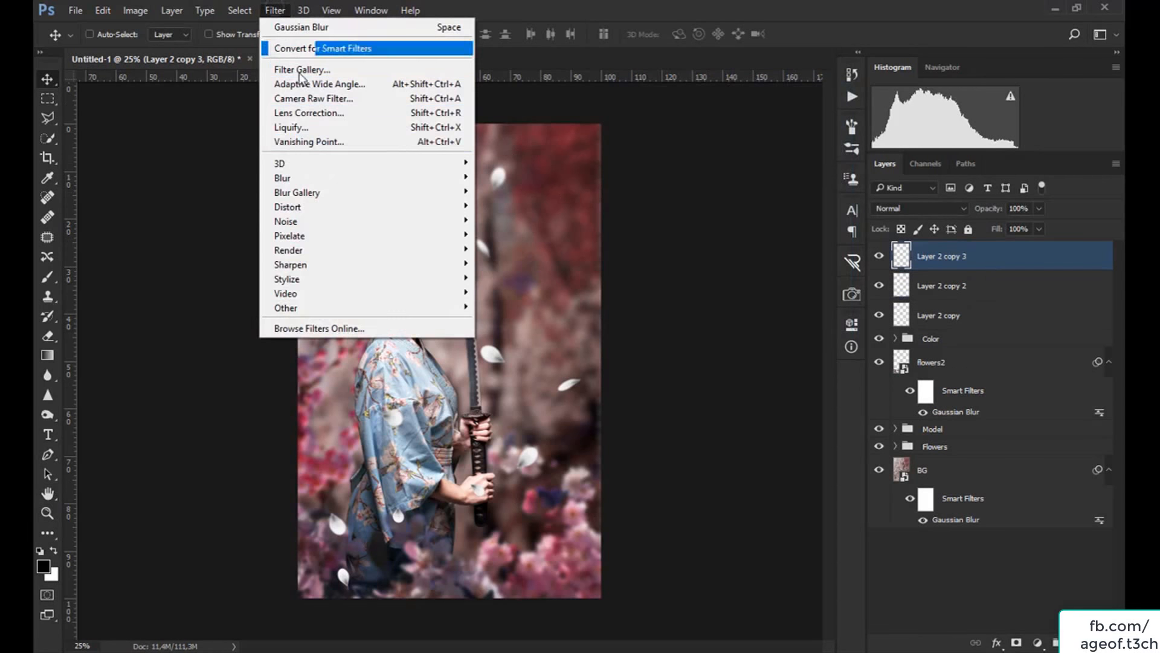
mouse_move(305, 178)
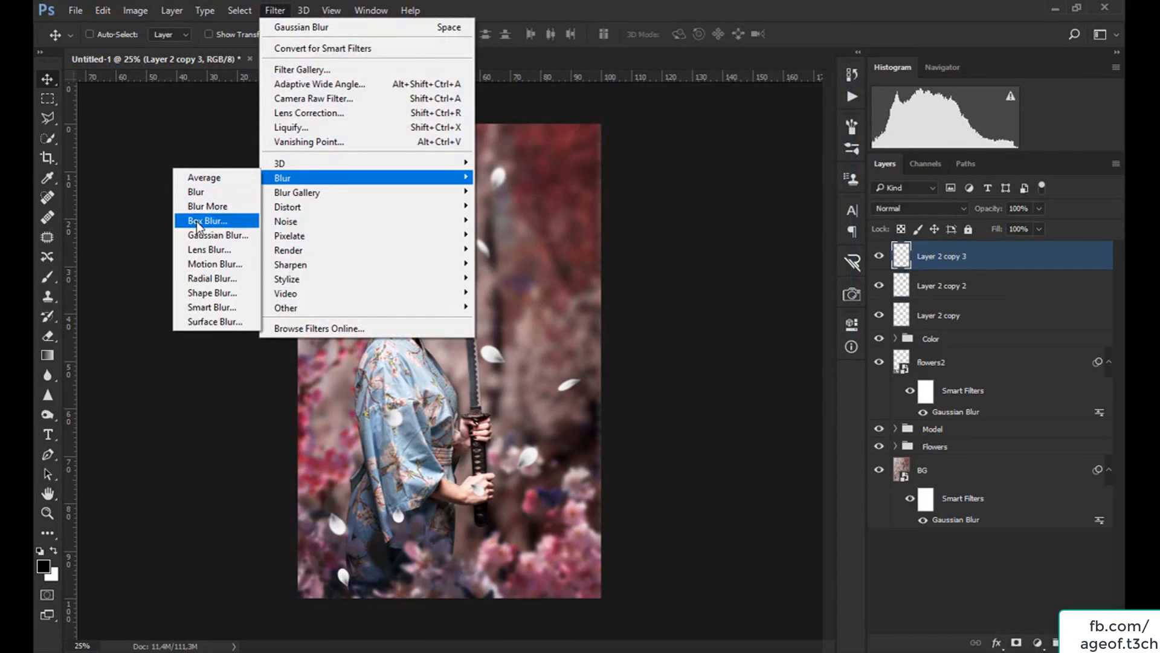
left_click(205, 236)
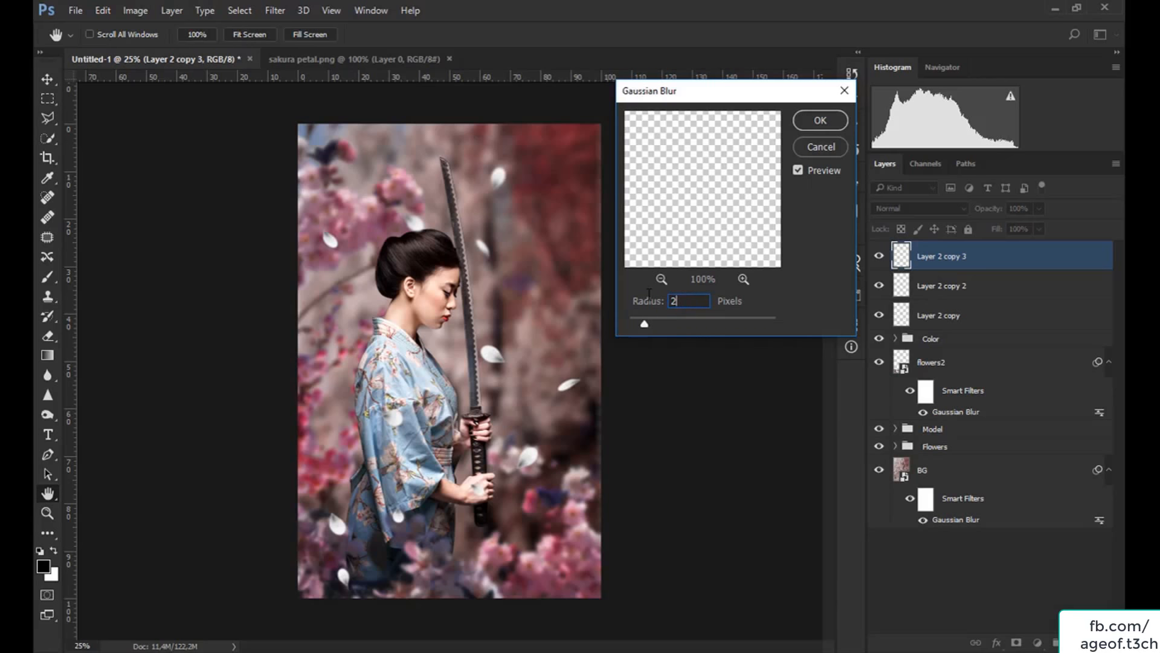
left_click(830, 119)
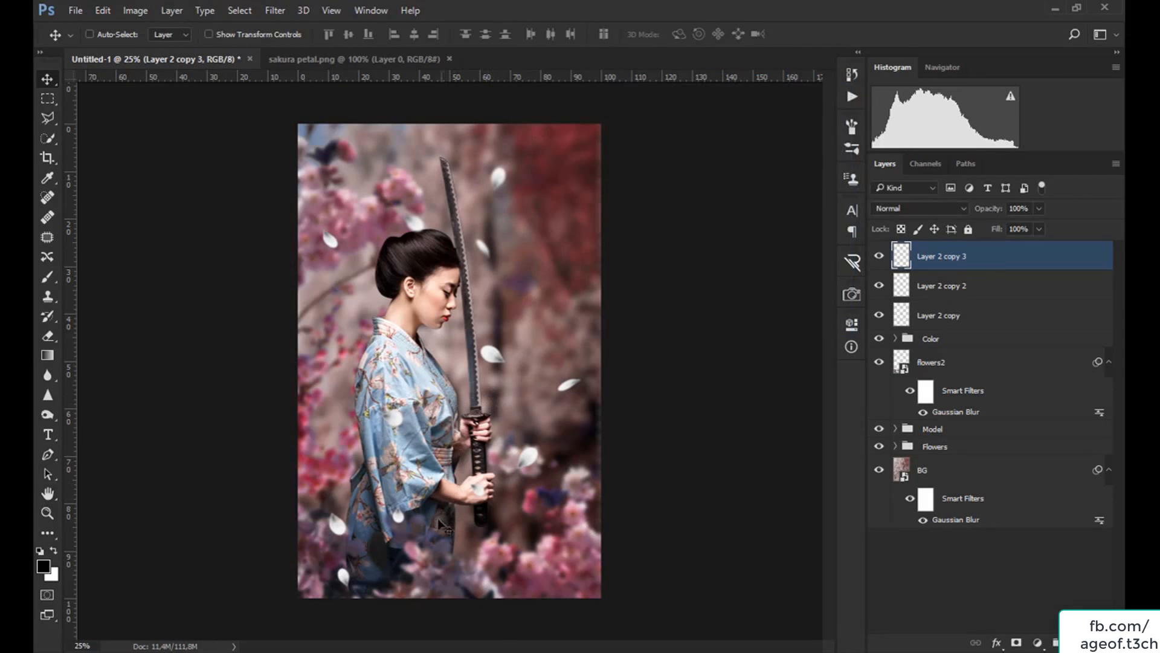
Shift the Layer 2 copy 3 petals slightly down and to the right, and group the three petal layers.
left_click_drag(401, 523, 411, 551)
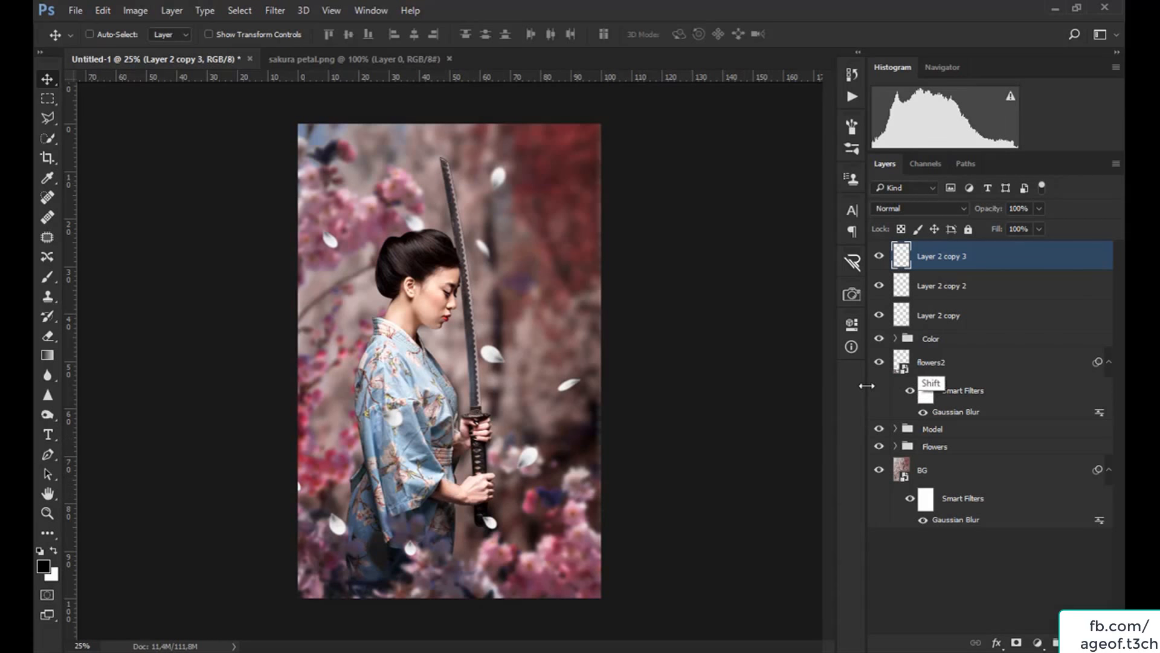
key("alt+shift+bracketleft")
key("alt+shift+bracketleft")
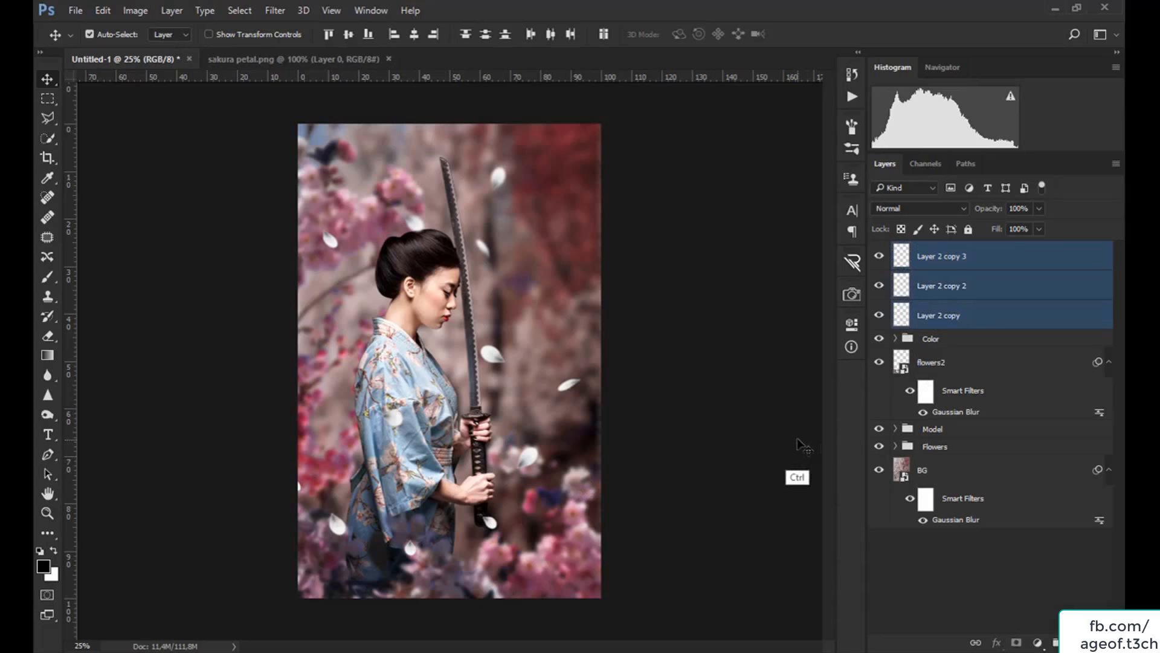
key("ctrl+g")
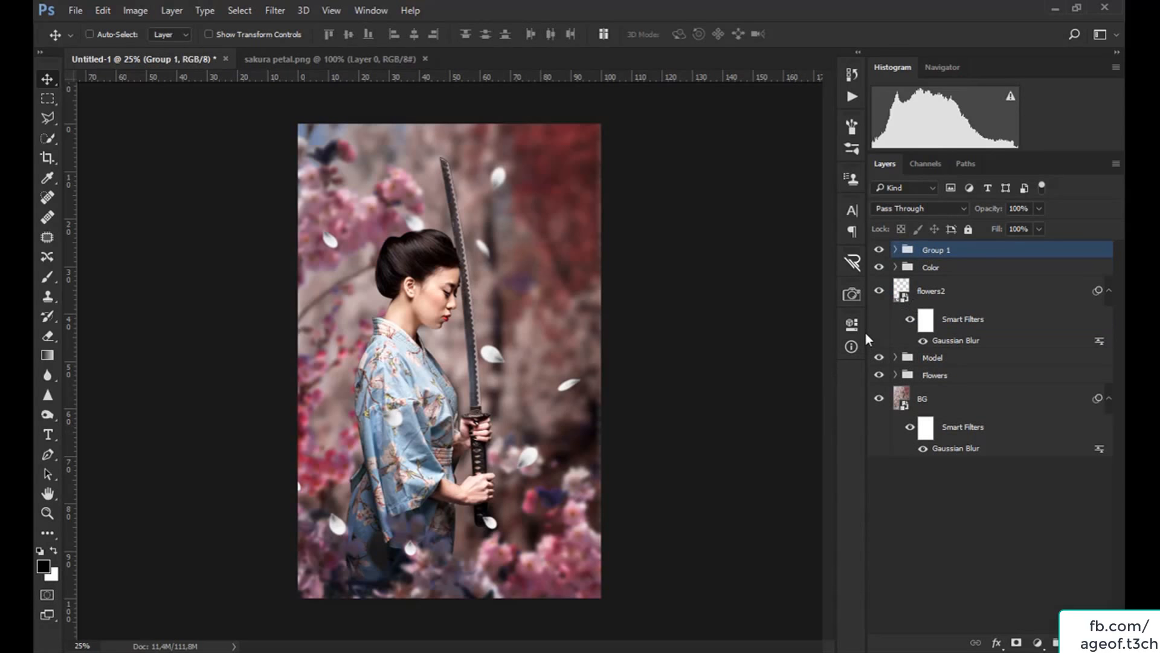
Rename the group holding the petal layers to Petals.
double_click(933, 250)
type("Petals")
key("Return")
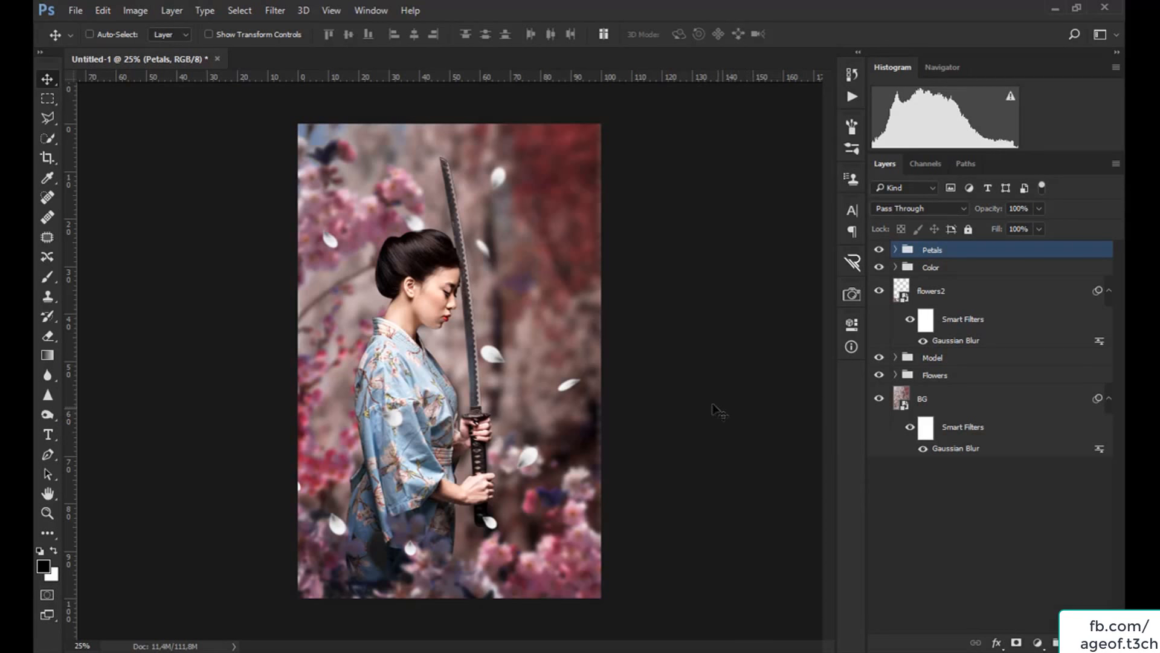
Add a Curves adjustment layer above the Petals group and darken the midtones with an RGB point at input 146, output 98.
left_click(1037, 642)
left_click(979, 406)
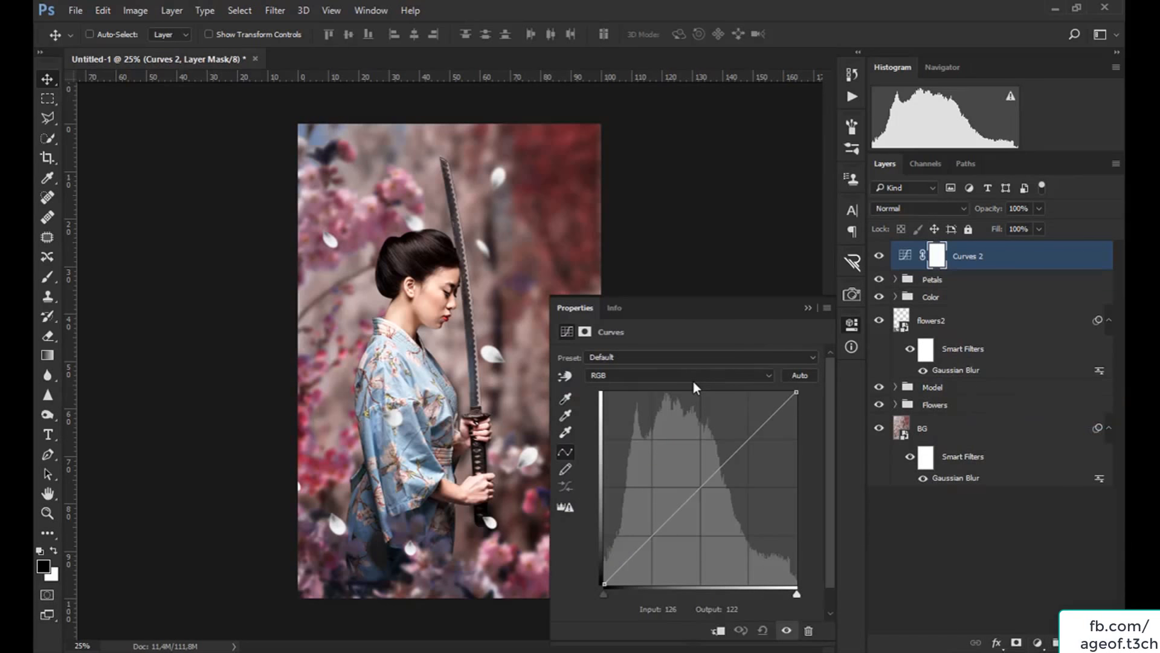
left_click_drag(701, 487, 714, 509)
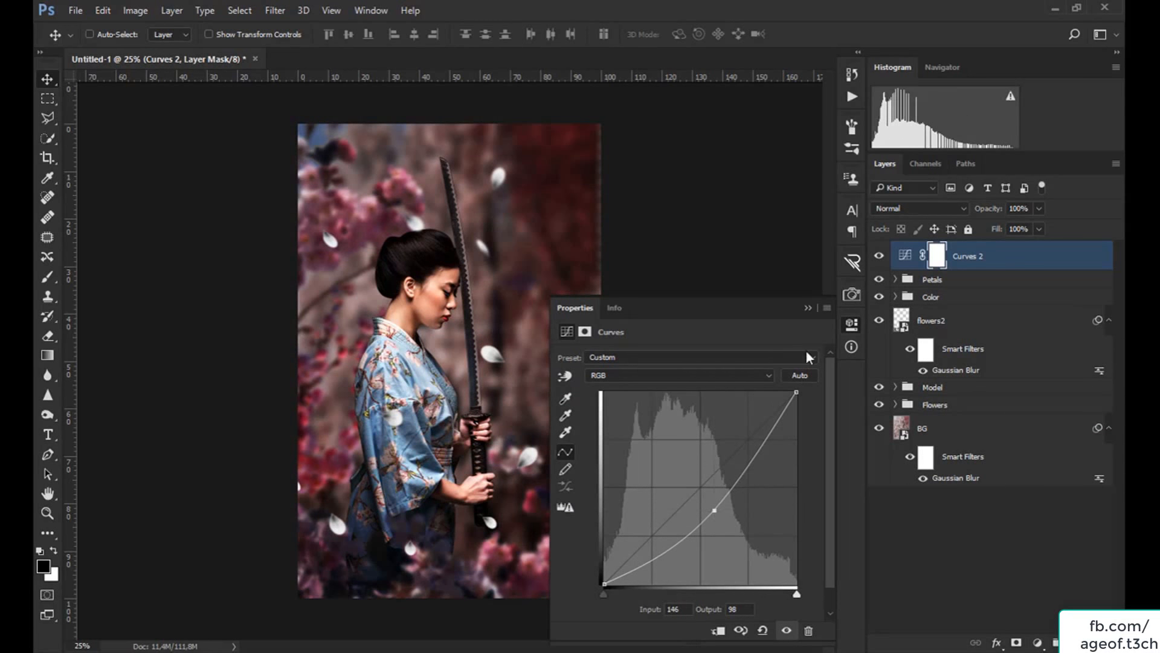
left_click(807, 307)
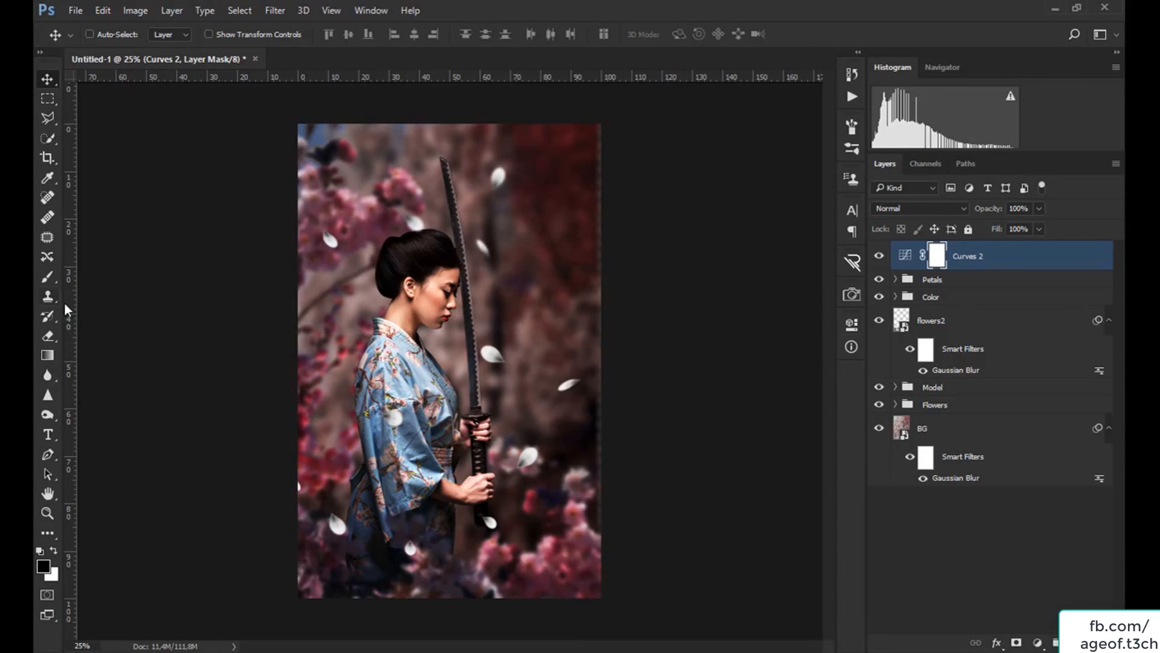
Paint black over the model and image centre on the Curves 2 mask with a soft 1500 px brush, and compare before and after.
left_click(47, 277)
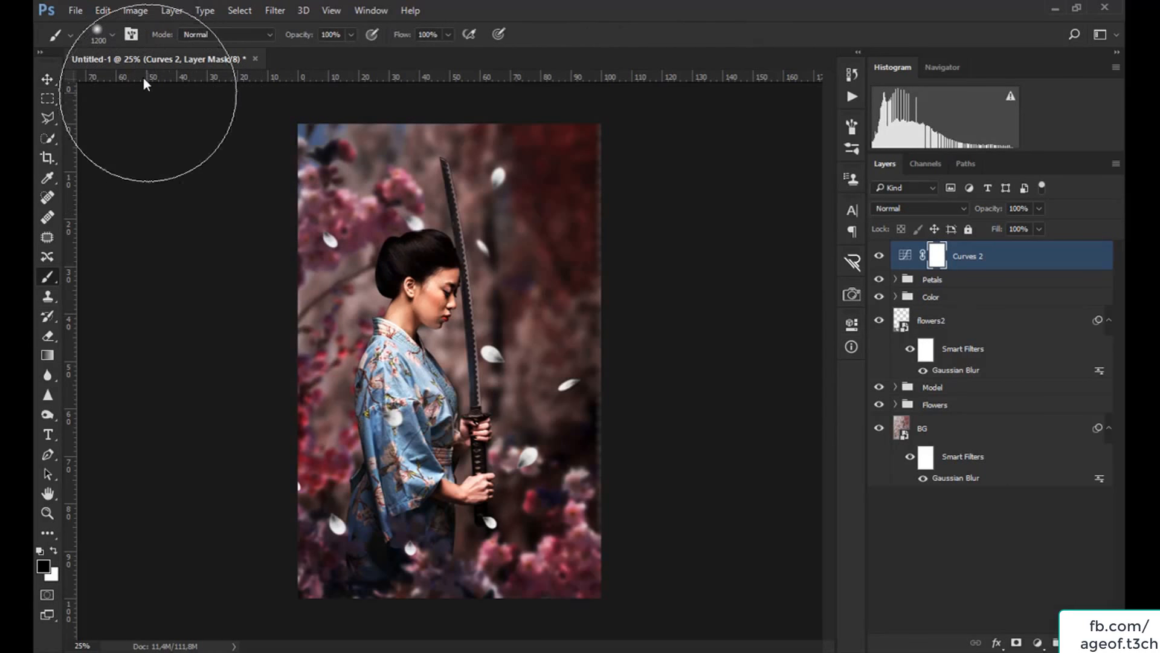
left_click(115, 45)
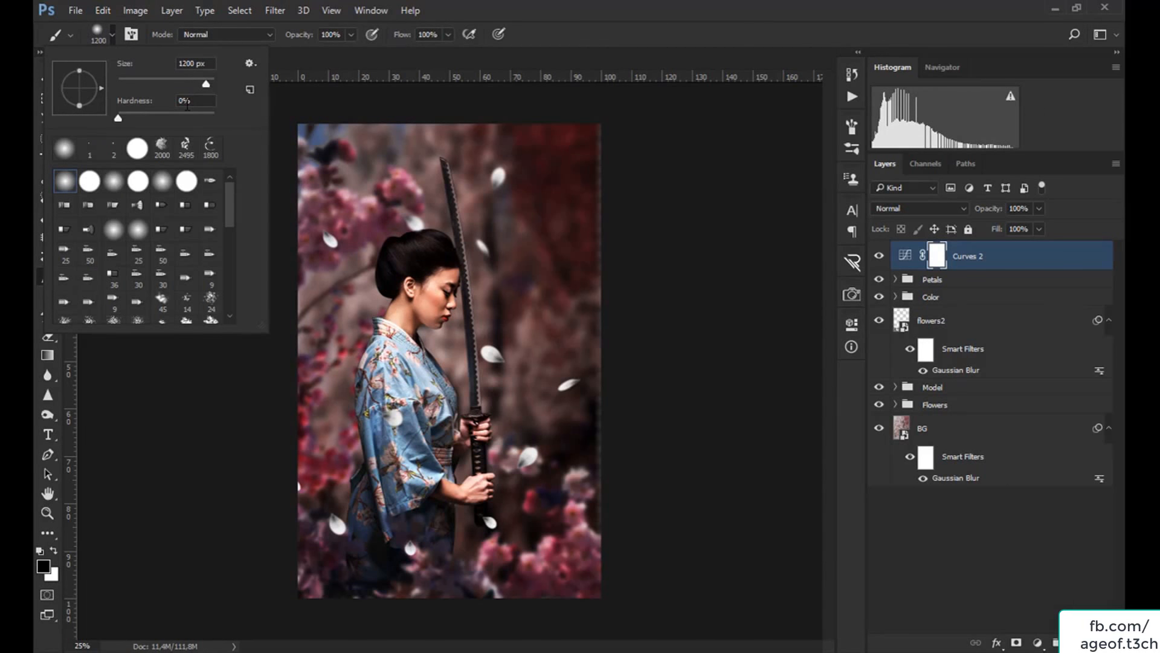
left_click(567, 45)
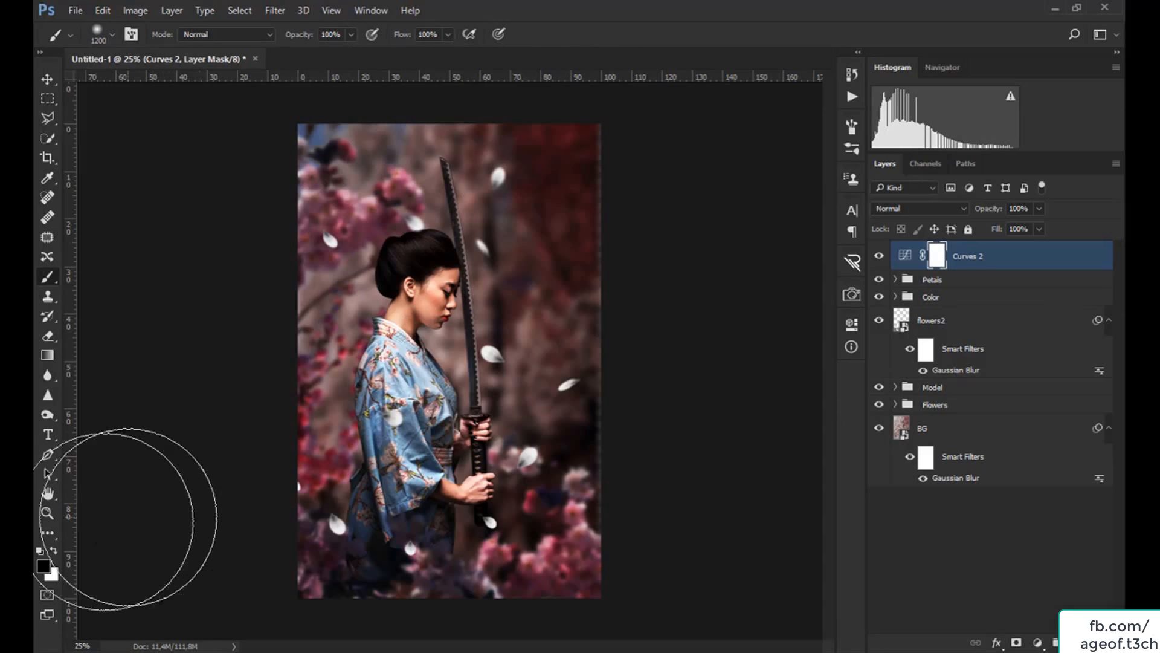
key("bracketright")
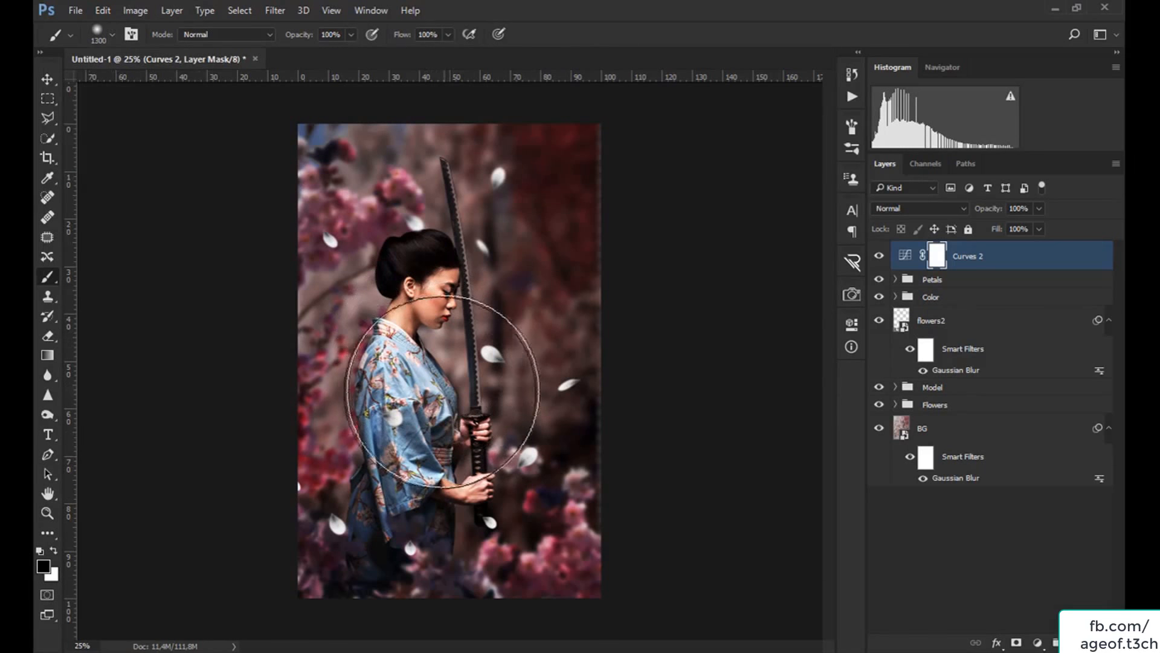
key("bracketright")
key("bracketright")
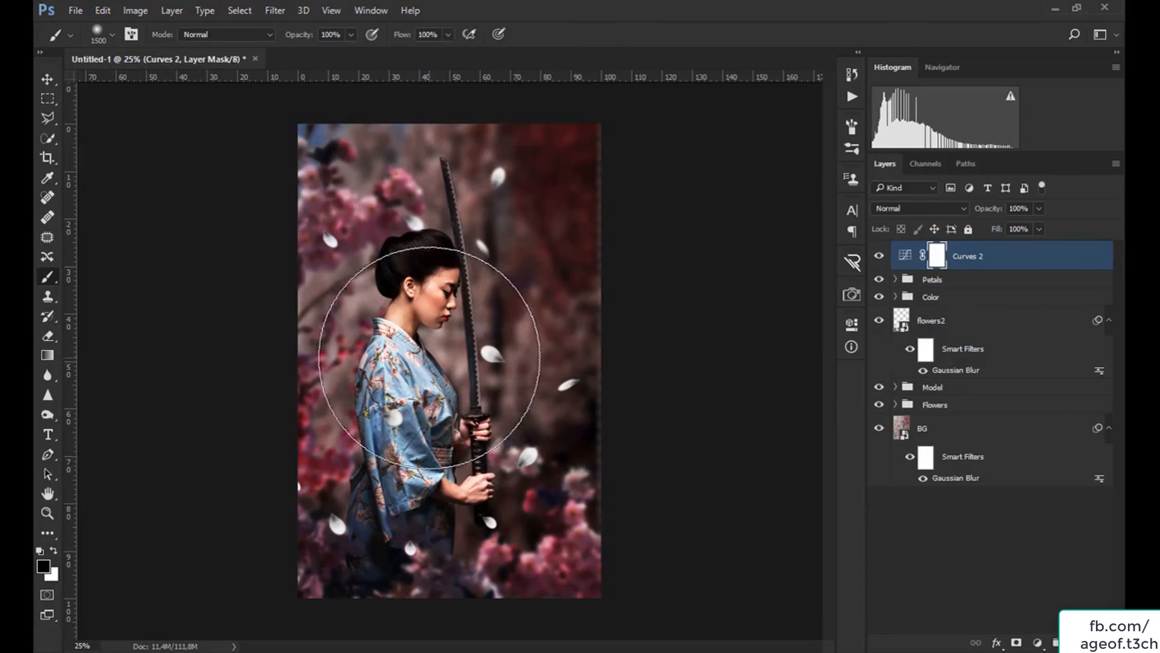
left_click(431, 356)
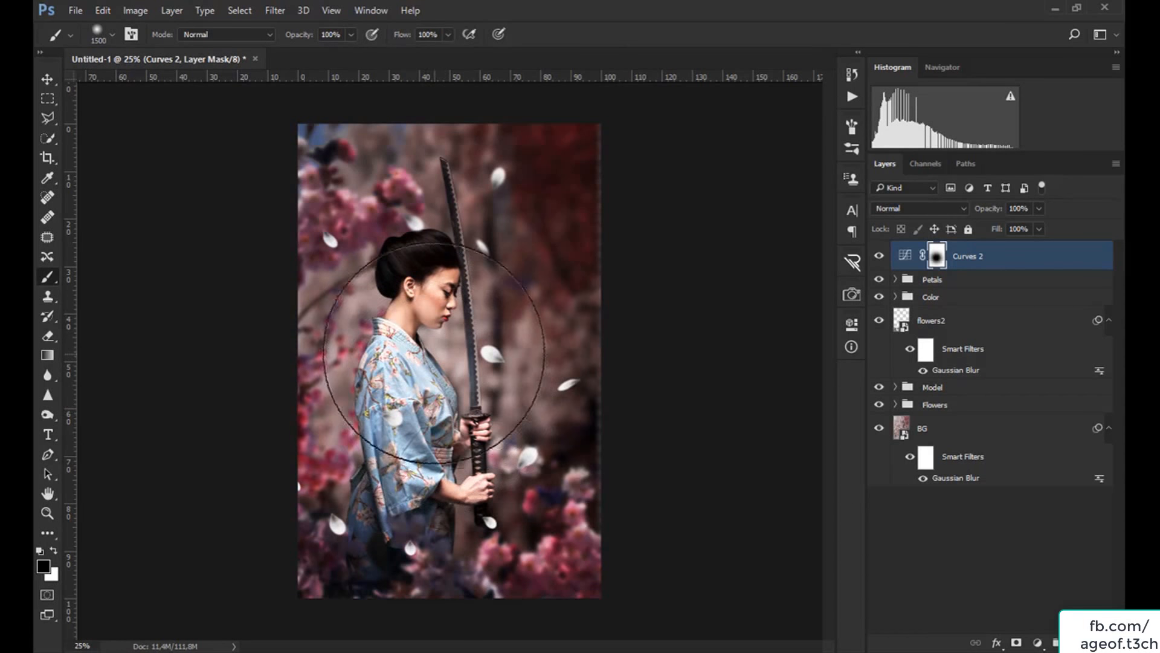
mouse_move(434, 353)
left_mouse_down()
mouse_move(446, 417)
mouse_move(445, 334)
mouse_move(453, 402)
mouse_move(455, 369)
mouse_move(443, 402)
mouse_move(522, 602)
mouse_move(488, 470)
mouse_move(456, 450)
mouse_move(469, 428)
mouse_move(482, 544)
left_mouse_up()
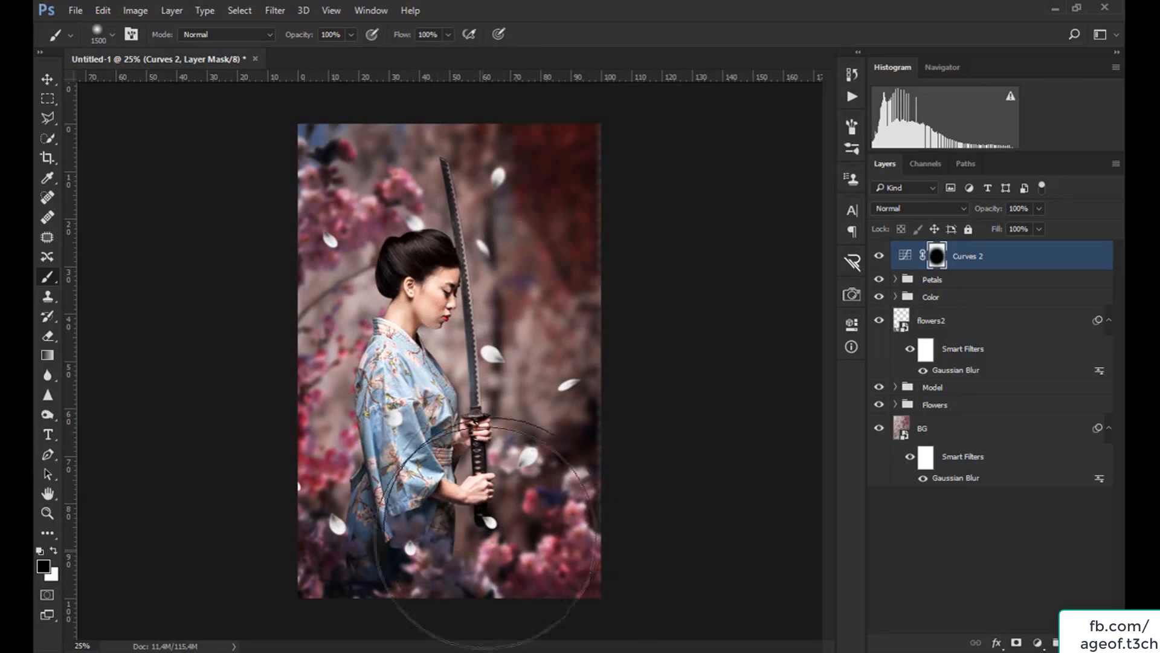
left_click(881, 257)
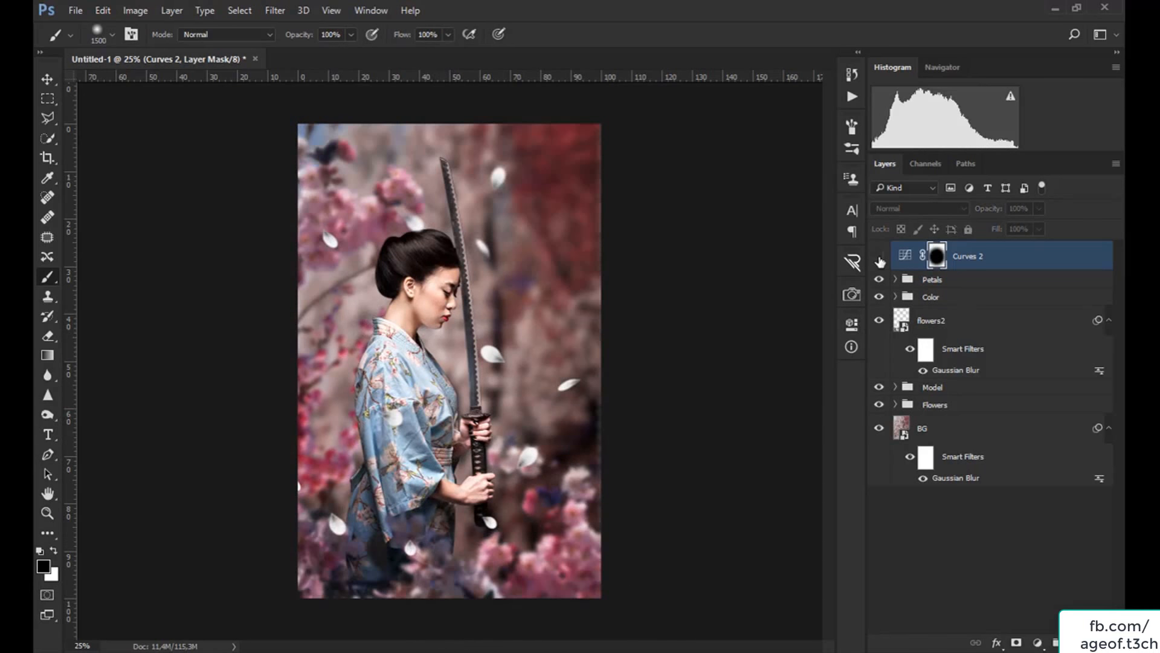
left_click(880, 259)
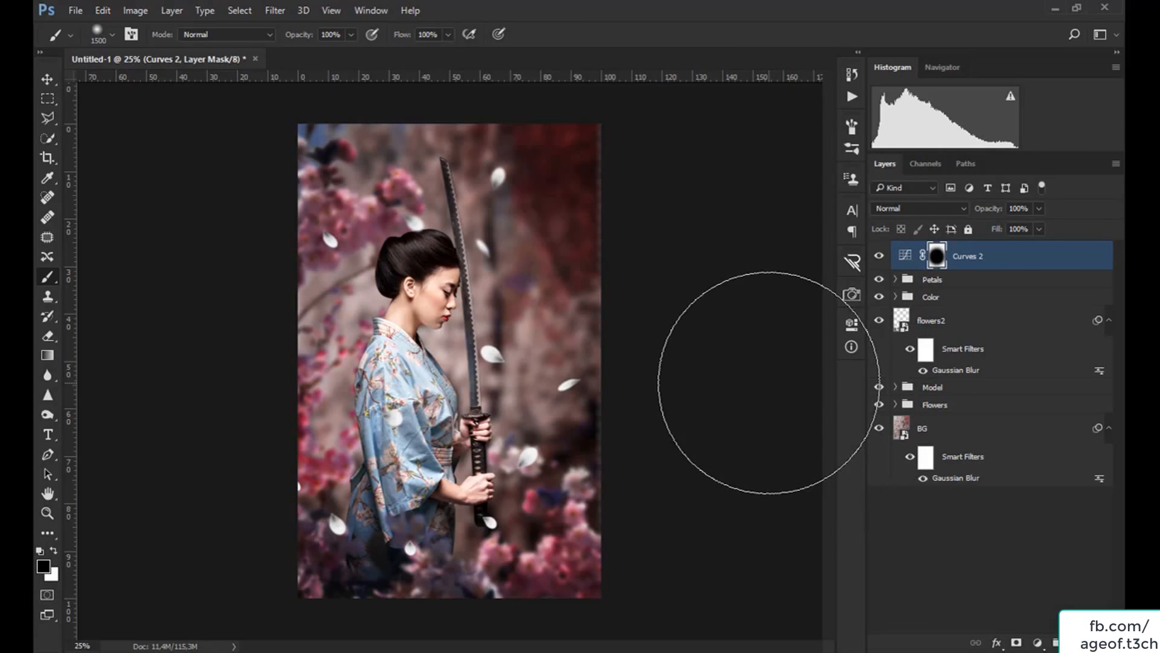
Stamp all visible layers into a new top layer and sharpen it with Unsharp Mask at amount 100%, radius 2.5 px.
key("ctrl+shift+alt+e")
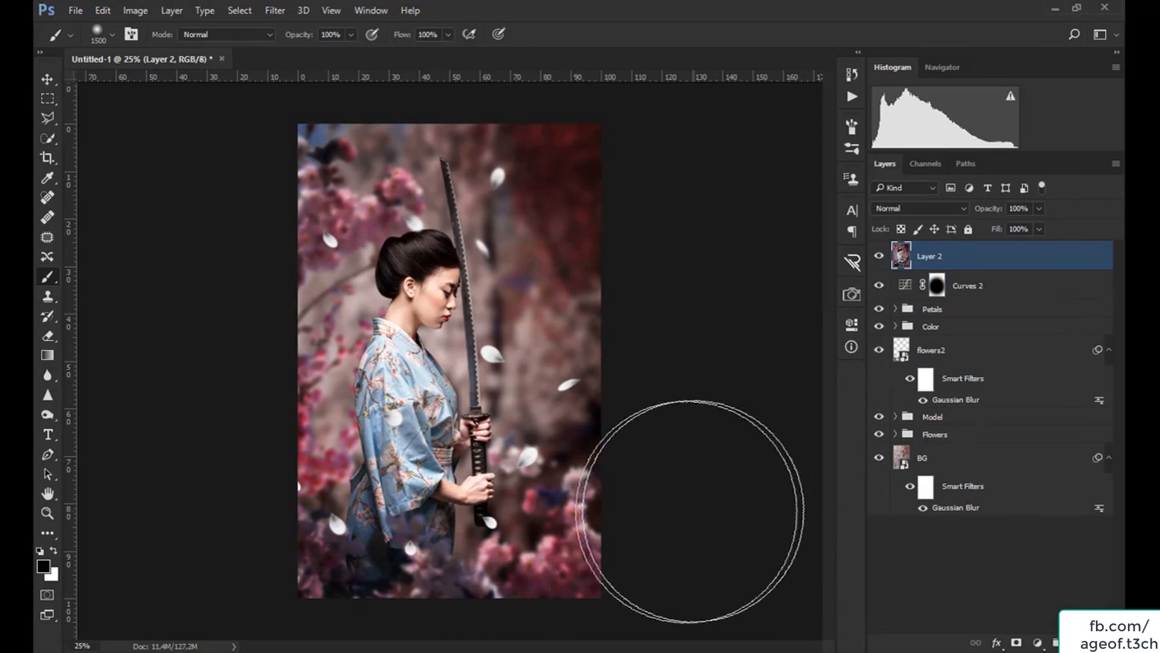
left_click(275, 11)
mouse_move(327, 270)
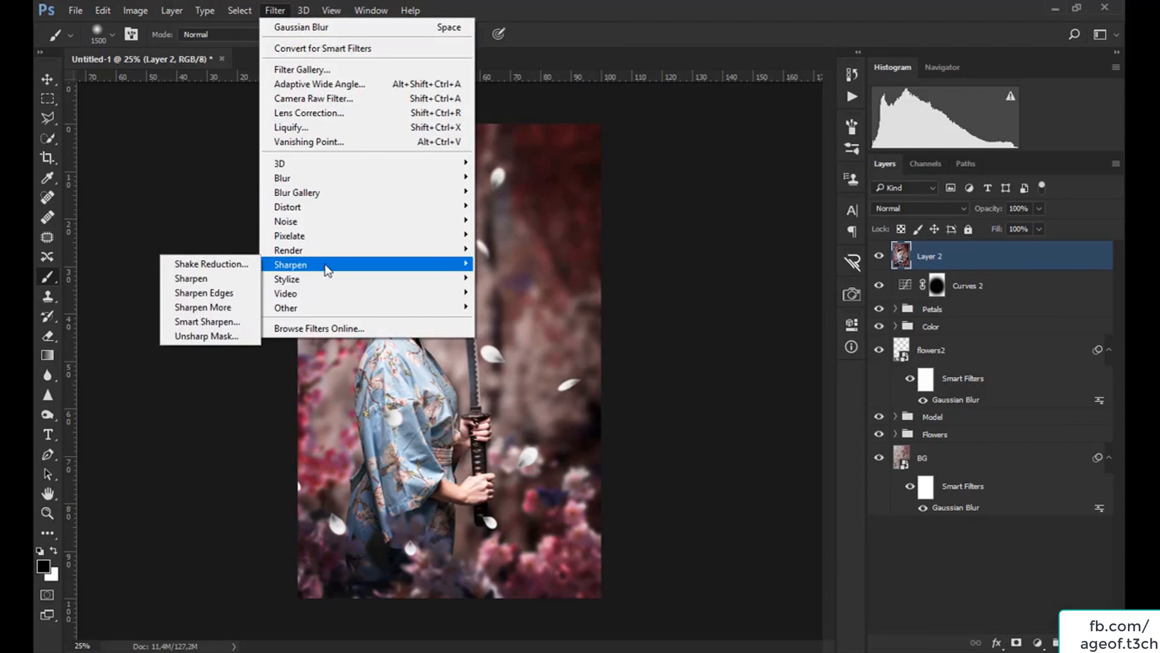
left_click(211, 337)
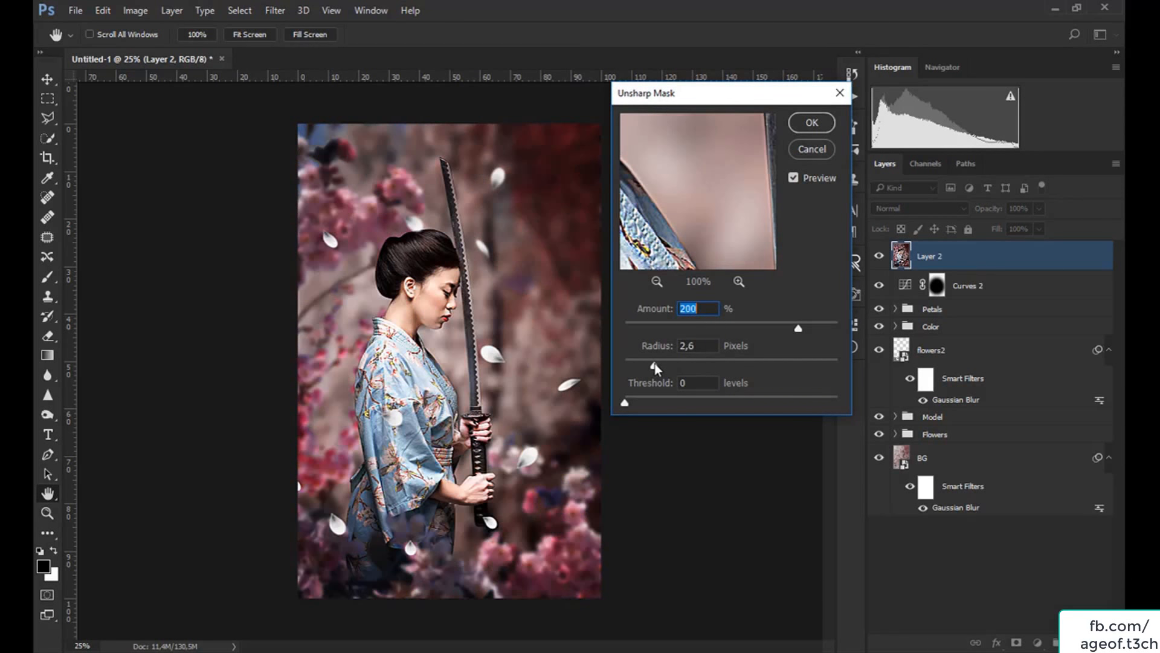
left_click_drag(653, 368, 654, 369)
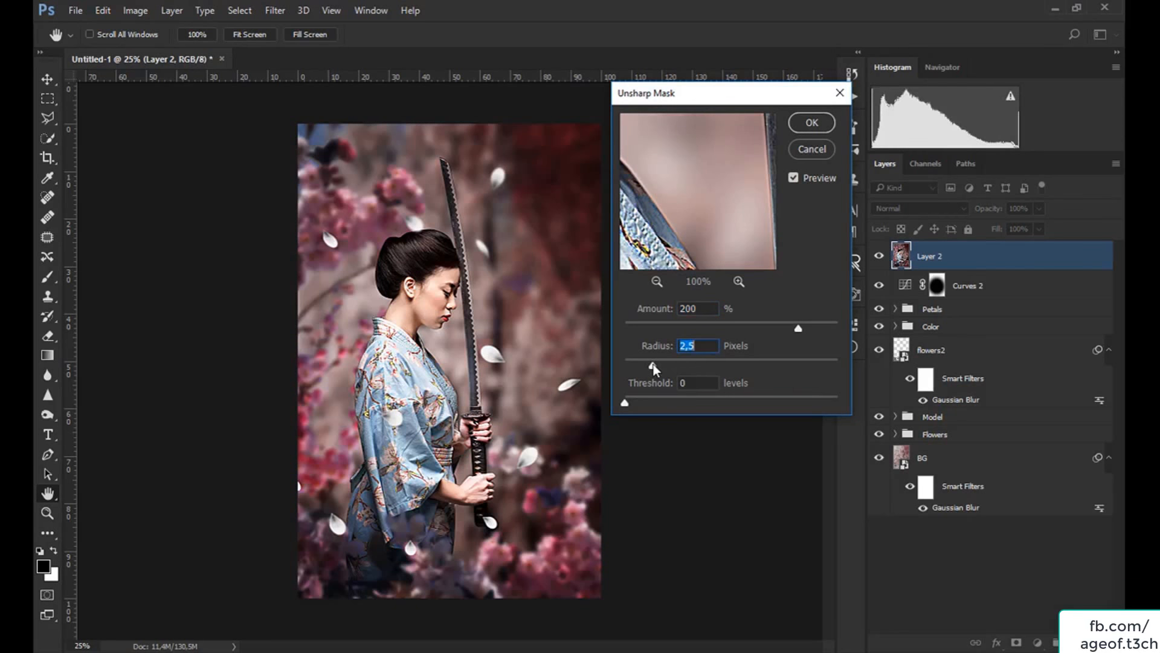
left_click(698, 311)
type("100")
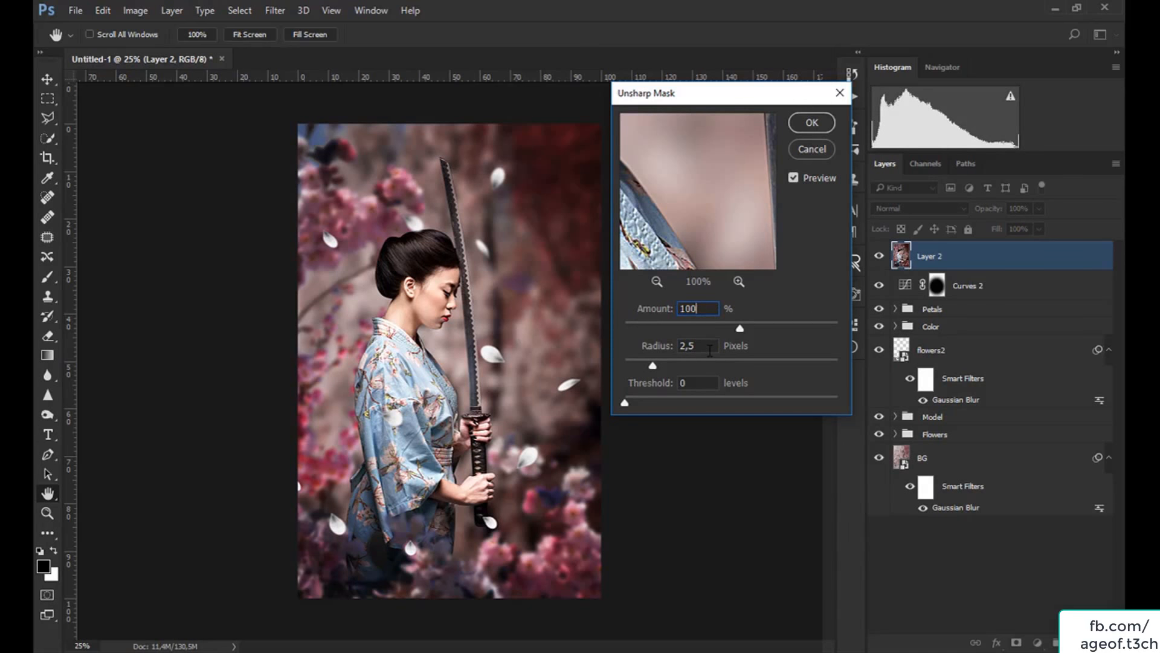
left_click(812, 123)
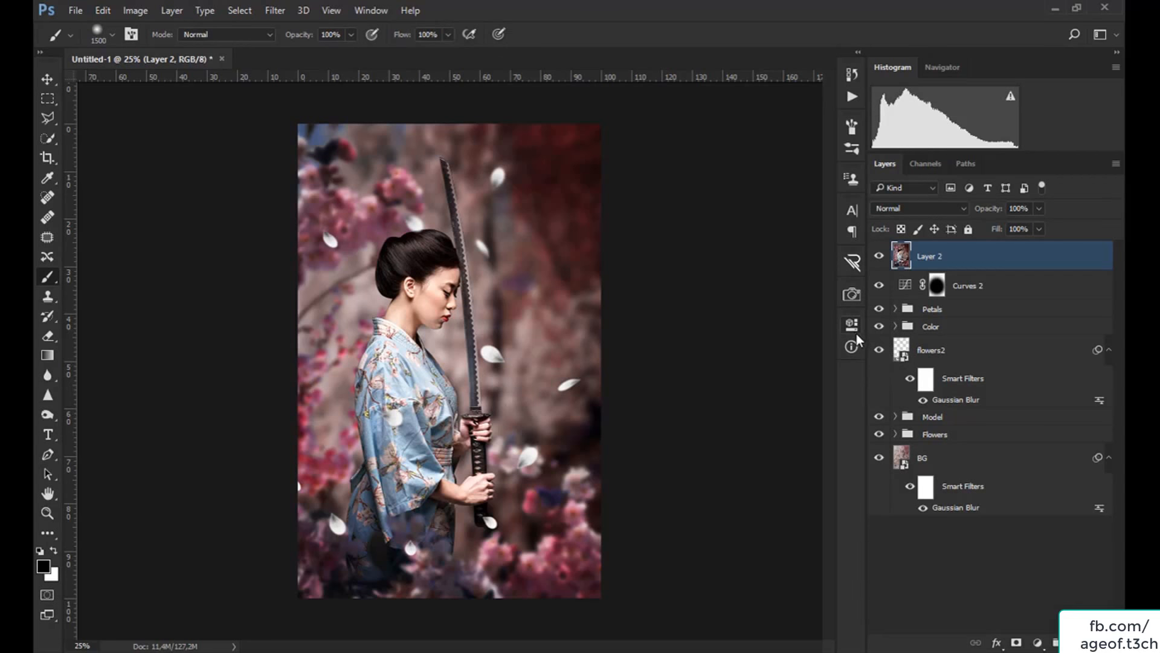
left_click(823, 320)
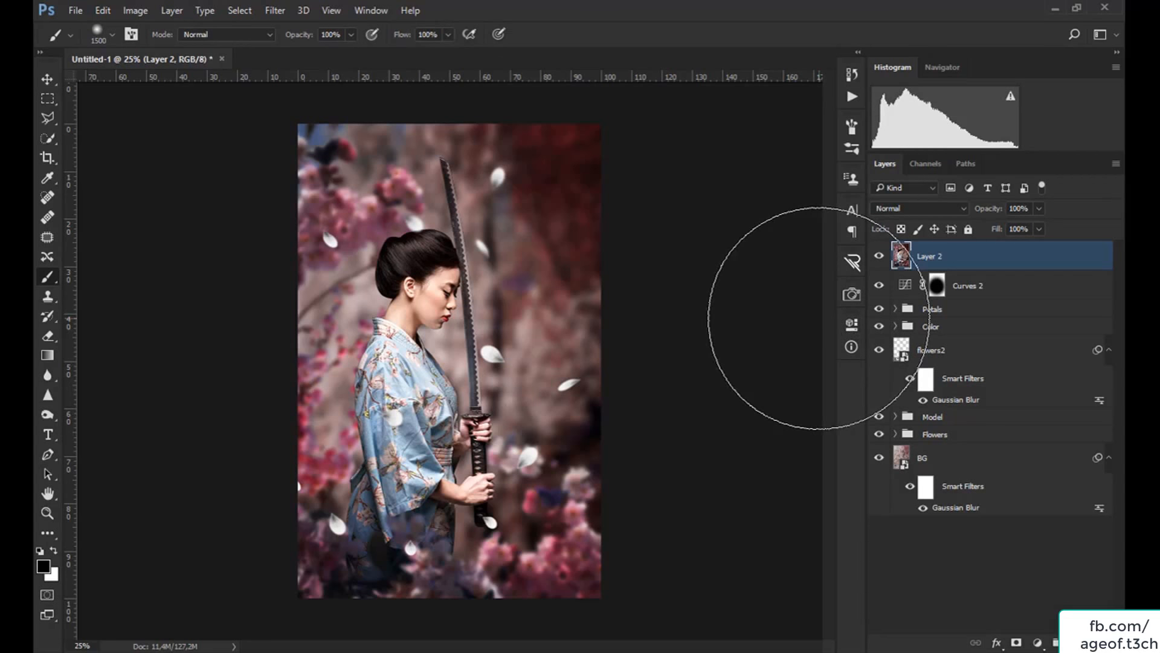